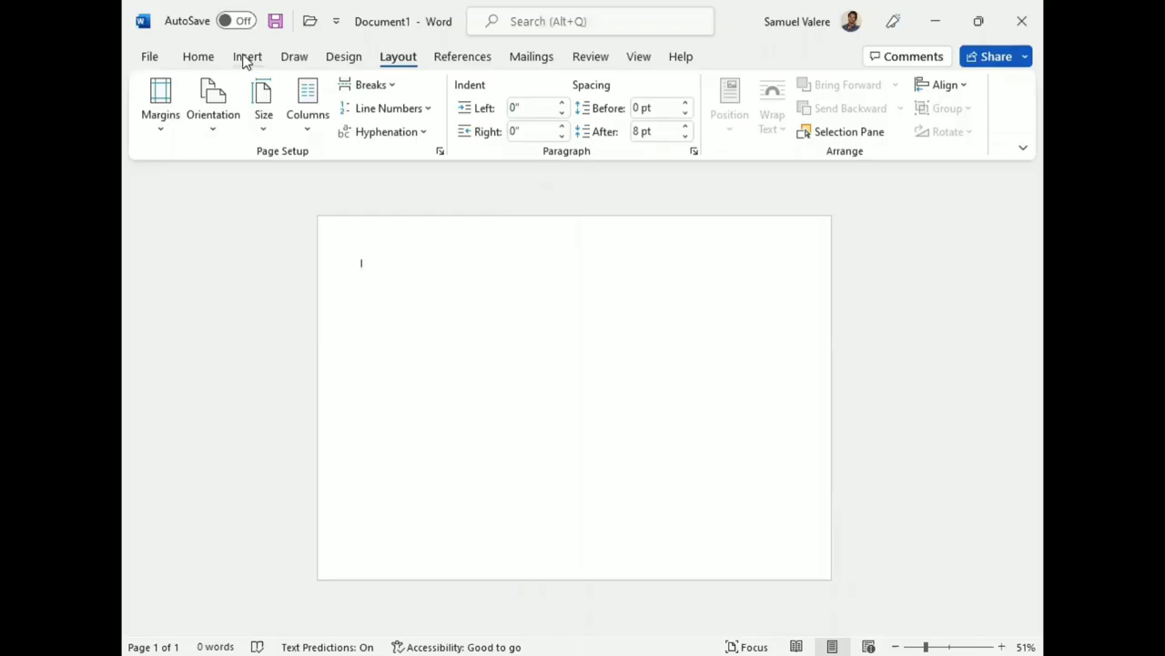
# Step: Draw a rectangle and stretch it to cover the whole page
pyautogui.click(247, 56)
pyautogui.click(344, 87)
pyautogui.click(351, 131)
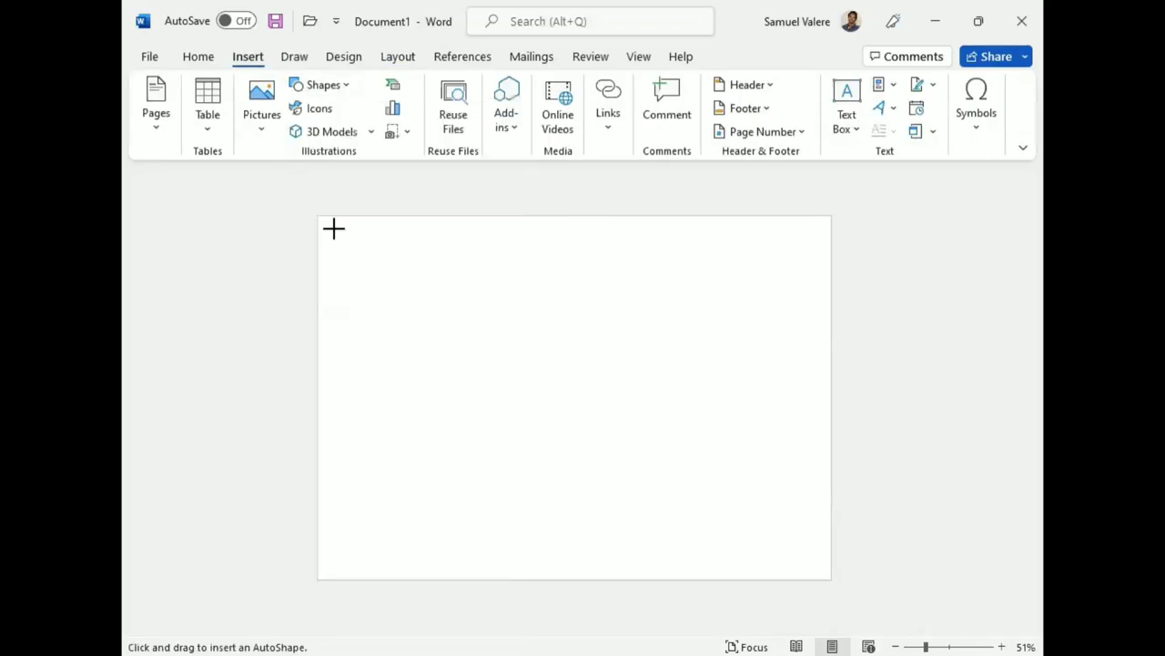
pyautogui.moveTo(329, 219); pyautogui.dragTo(833, 581)
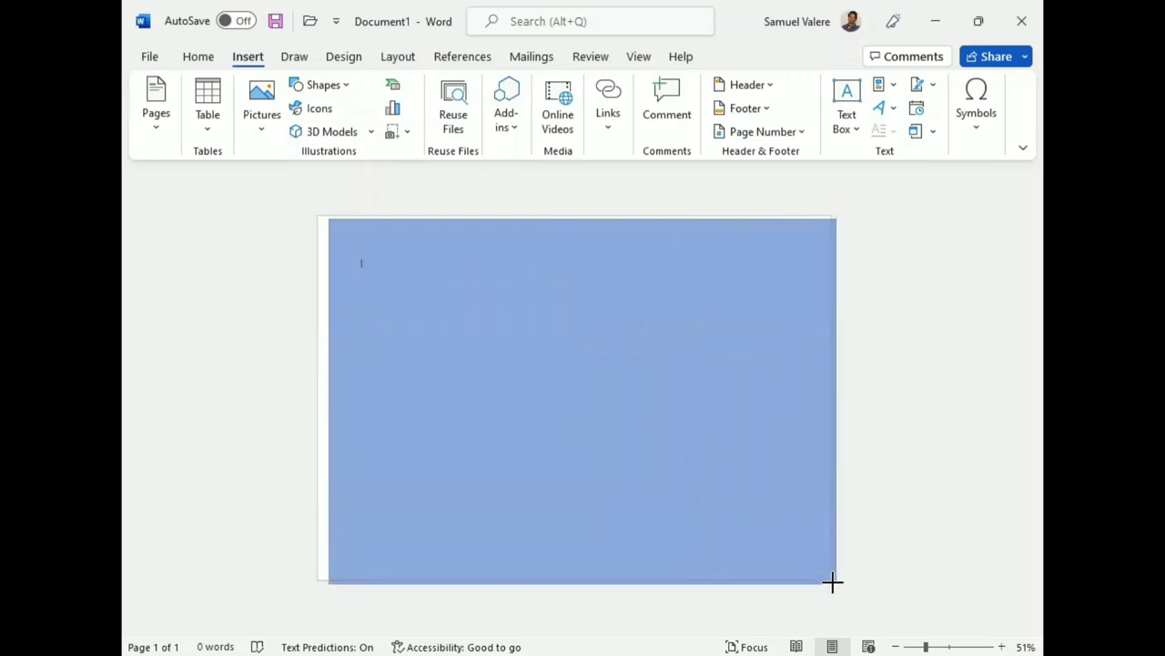
pyautogui.moveTo(328, 401); pyautogui.dragTo(318, 397)
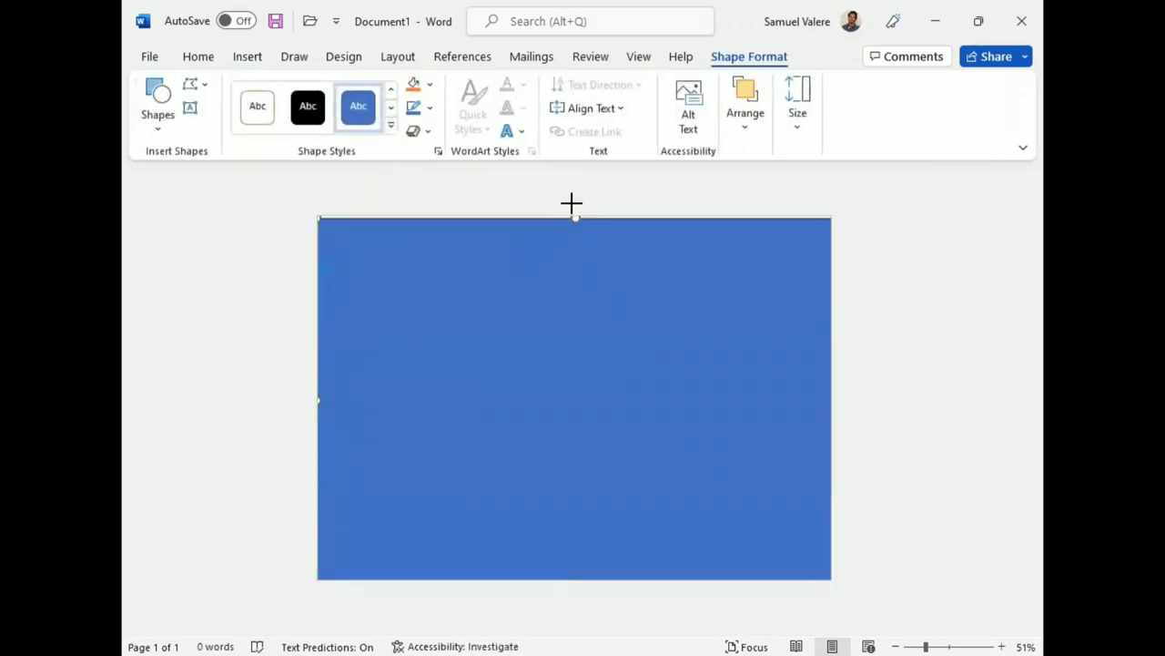
pyautogui.moveTo(575, 218); pyautogui.dragTo(572, 203)
# Step: Remove the rectangle's outline and fill it with white
pyautogui.click(431, 109)
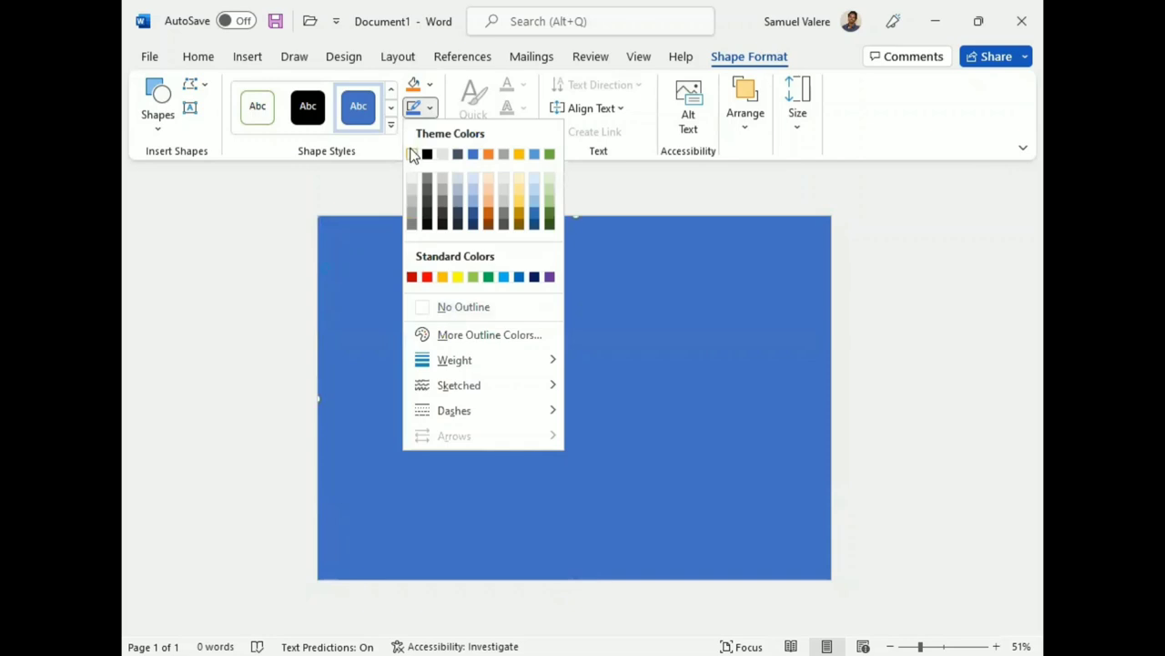
pyautogui.click(432, 109)
pyautogui.click(432, 109)
pyautogui.click(424, 302)
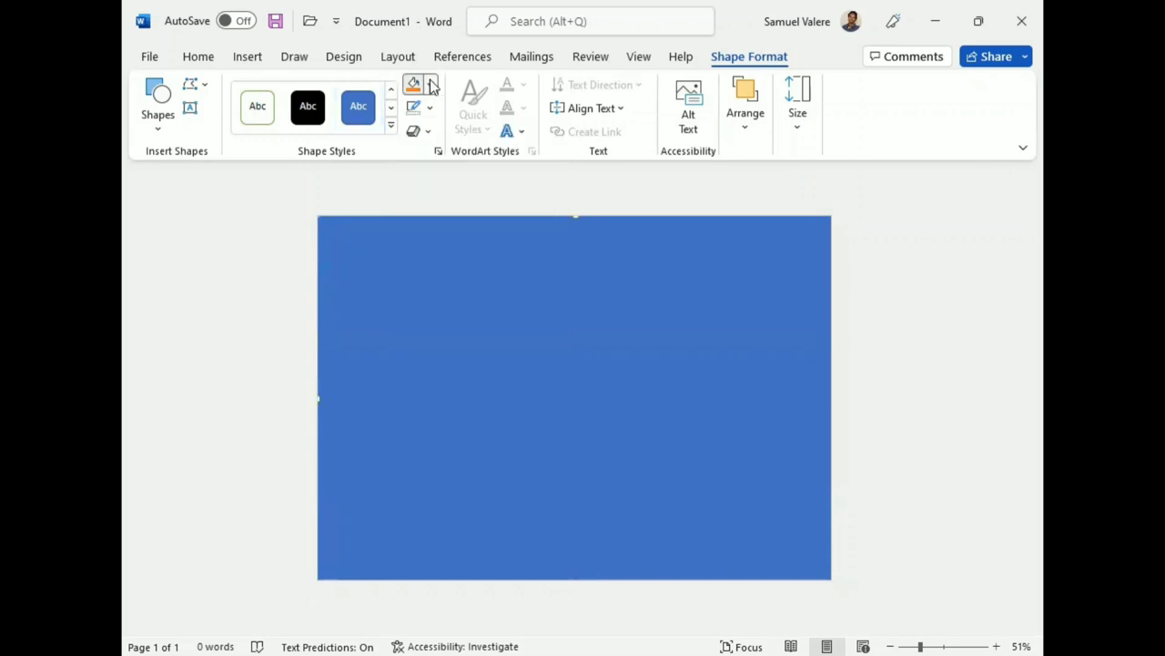
pyautogui.click(429, 83)
pyautogui.click(413, 130)
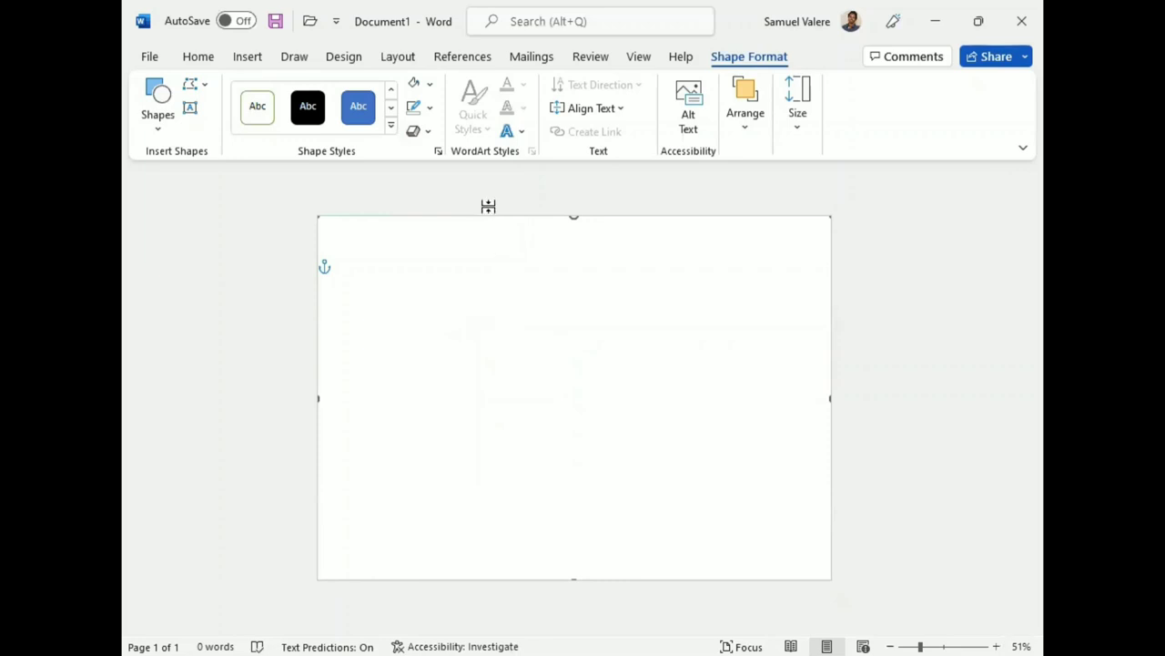
pyautogui.click(460, 192)
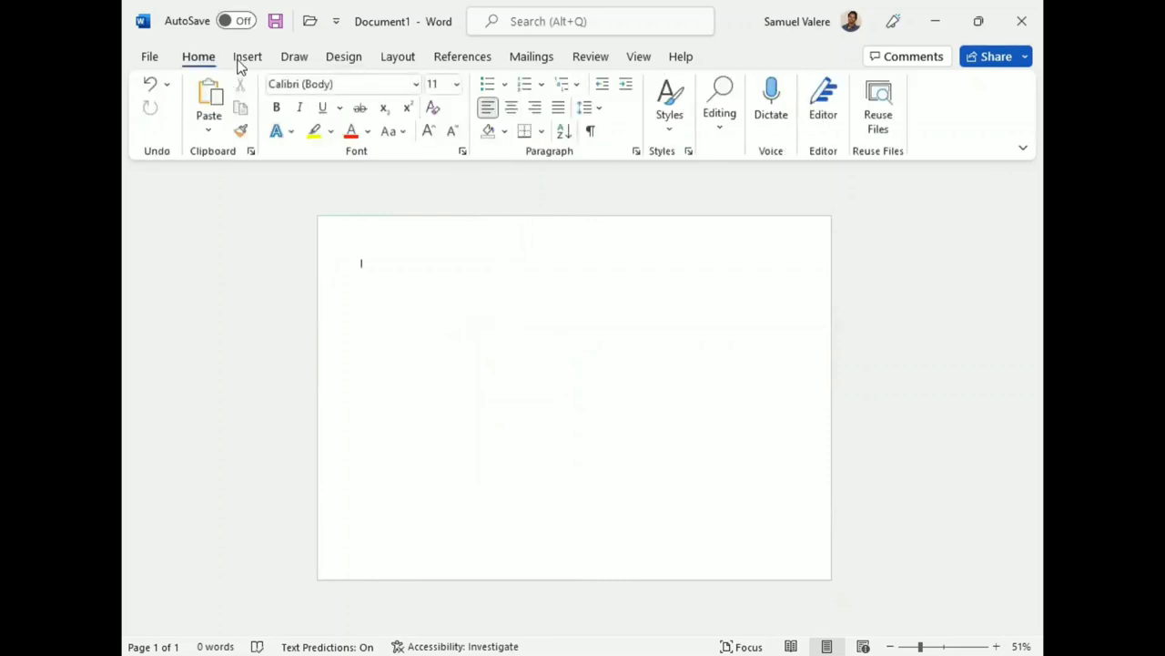
# Step: Draw a second rectangle just inside the page edges and give it no fill
pyautogui.click(246, 58)
pyautogui.click(337, 84)
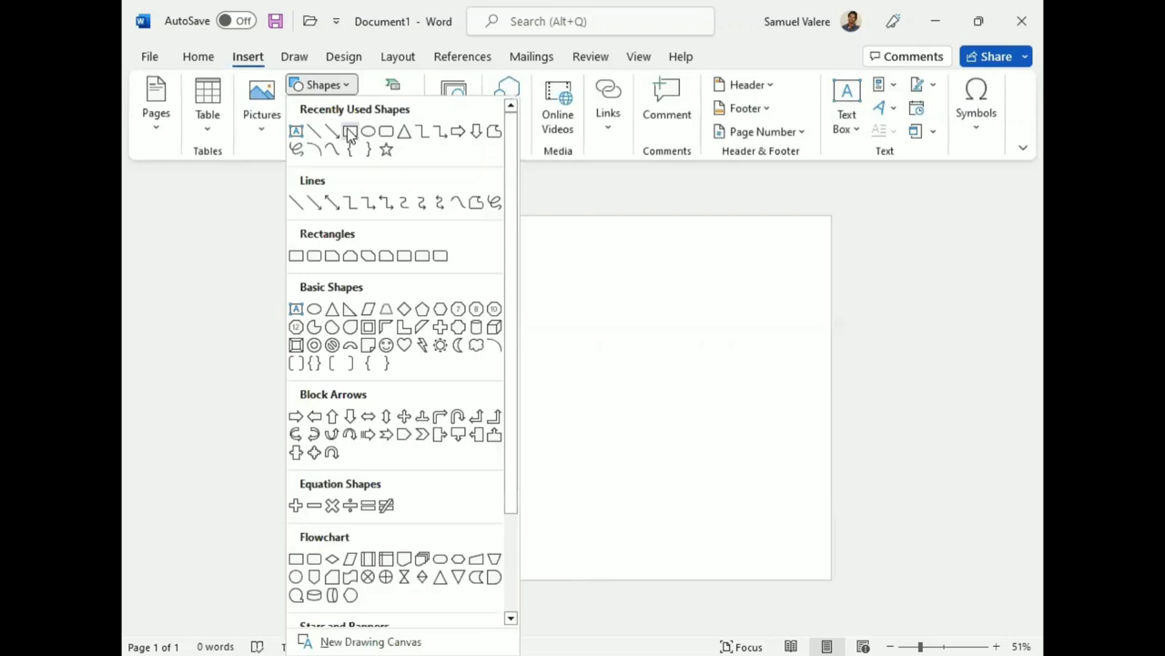
pyautogui.click(349, 133)
pyautogui.moveTo(352, 226)
pyautogui.mouseDown()
pyautogui.moveTo(737, 543)
pyautogui.moveTo(822, 572)
pyautogui.mouseUp()
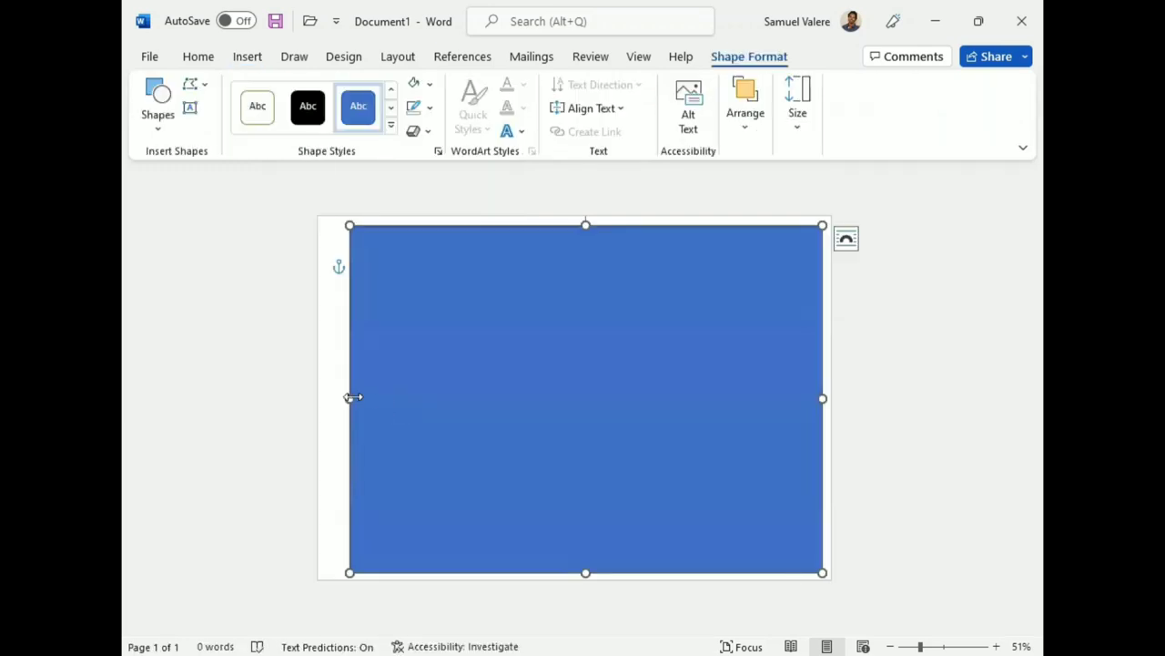
pyautogui.moveTo(350, 393); pyautogui.dragTo(328, 387)
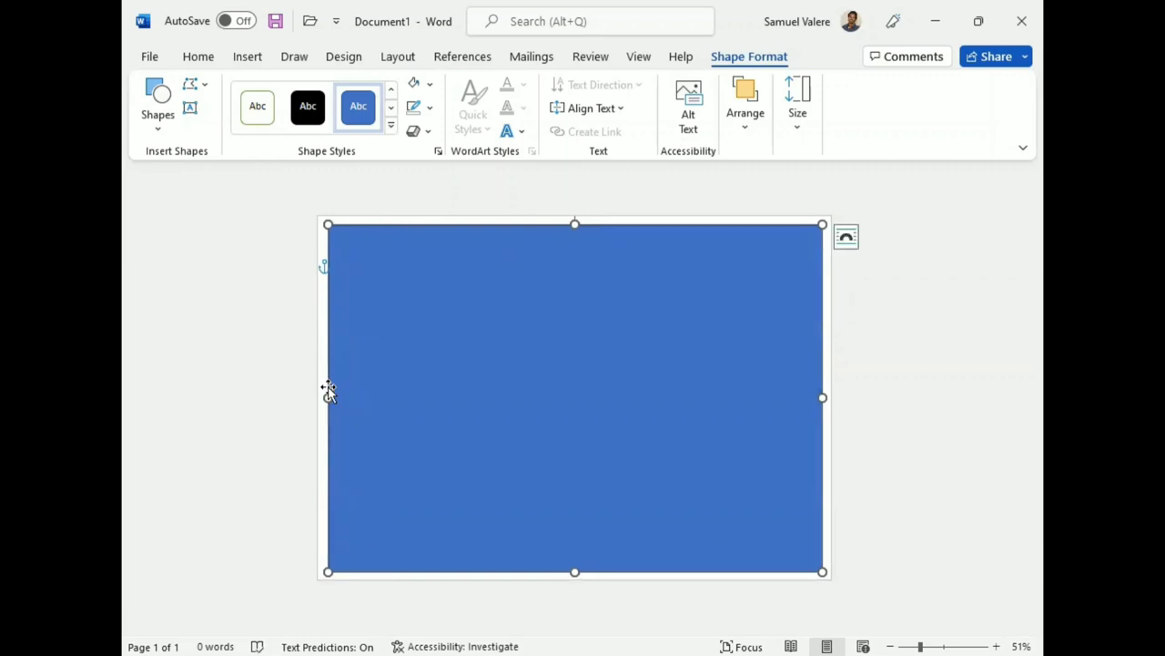
pyautogui.click(417, 83)
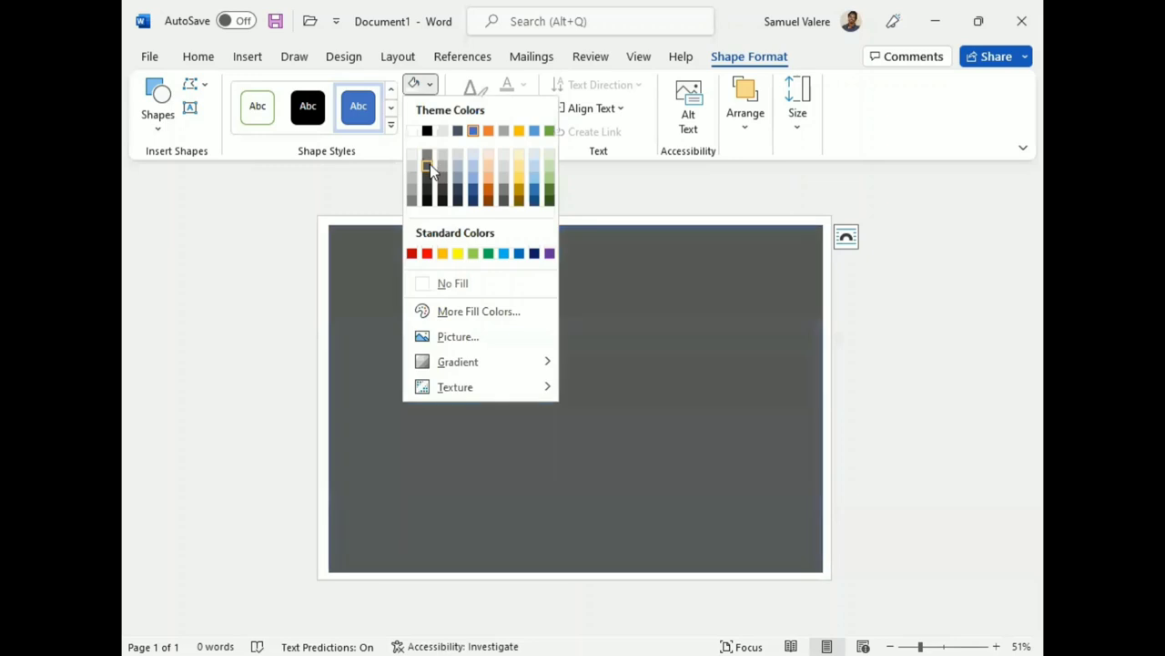
pyautogui.click(421, 286)
# Step: Give the inset rectangle a 10 pt outline and switch it to a gradient line
pyautogui.click(430, 108)
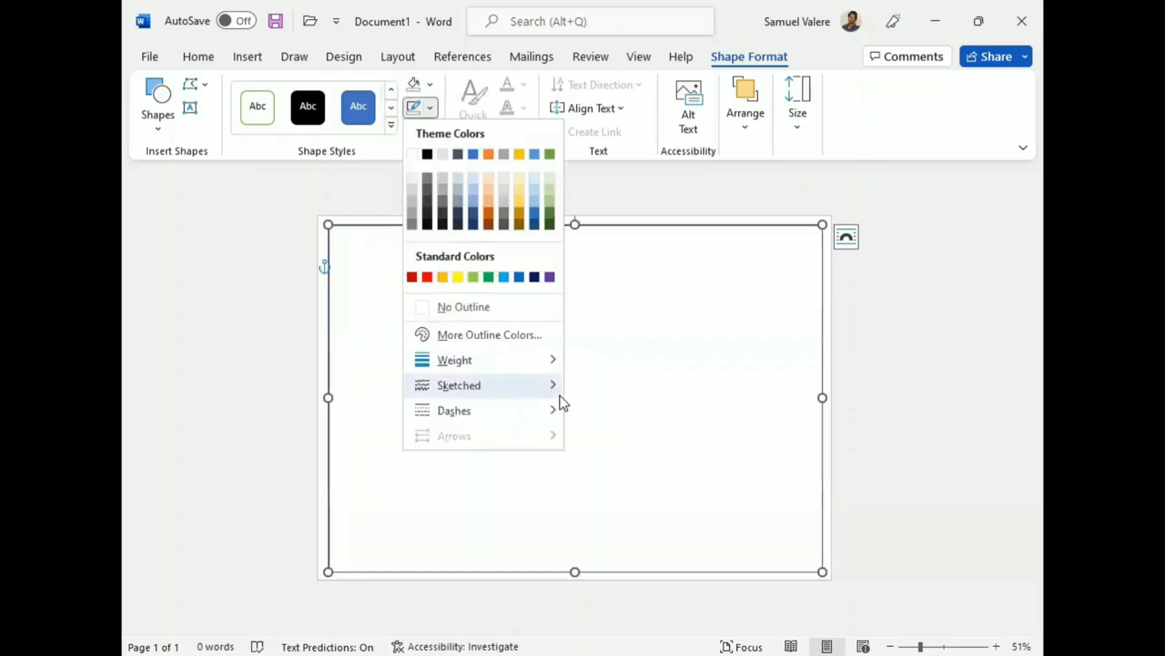
pyautogui.moveTo(552, 361)
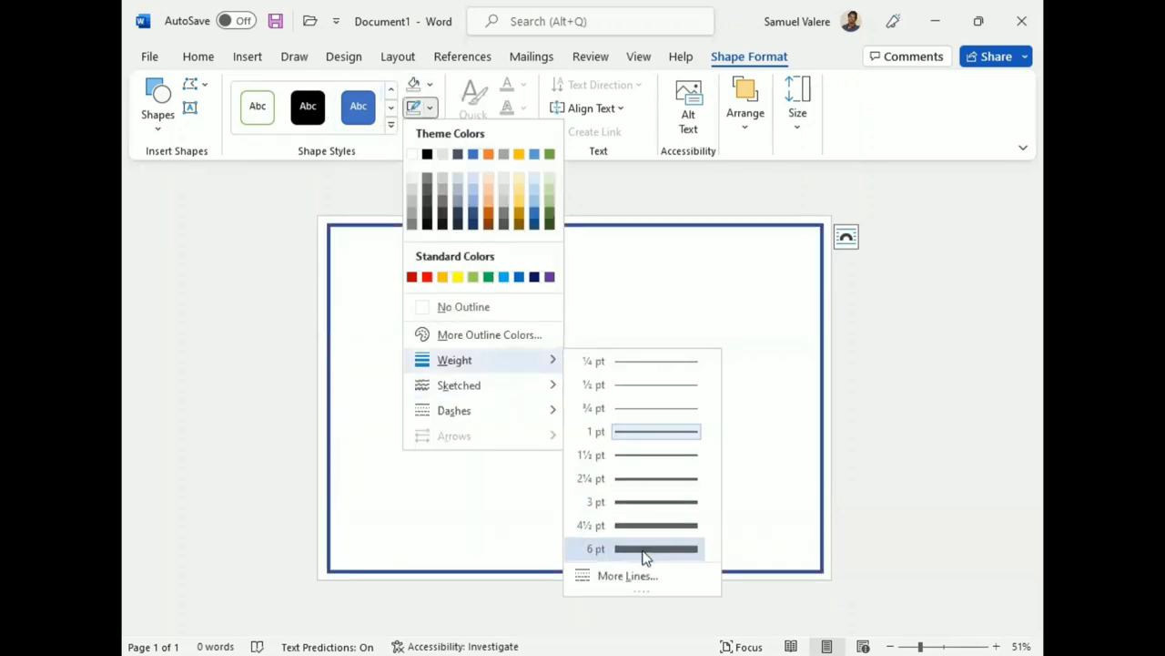
pyautogui.click(629, 576)
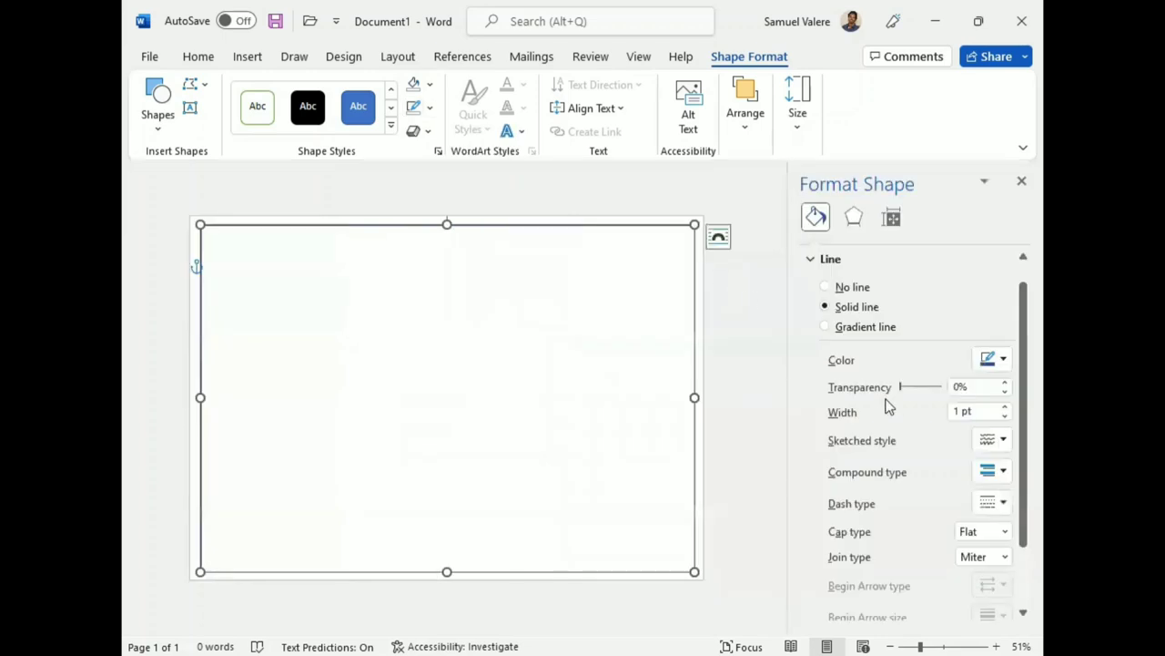
pyautogui.click(962, 411)
pyautogui.write('7')
pyautogui.press('Return')
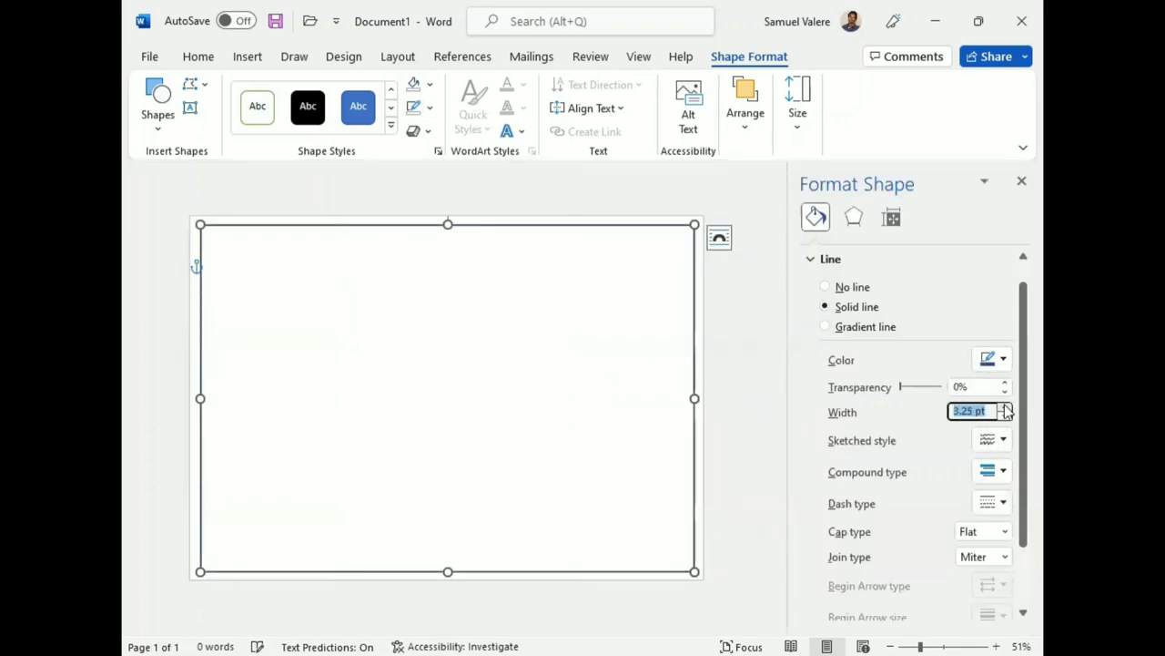
pyautogui.write('8.5')
pyautogui.press('Return')
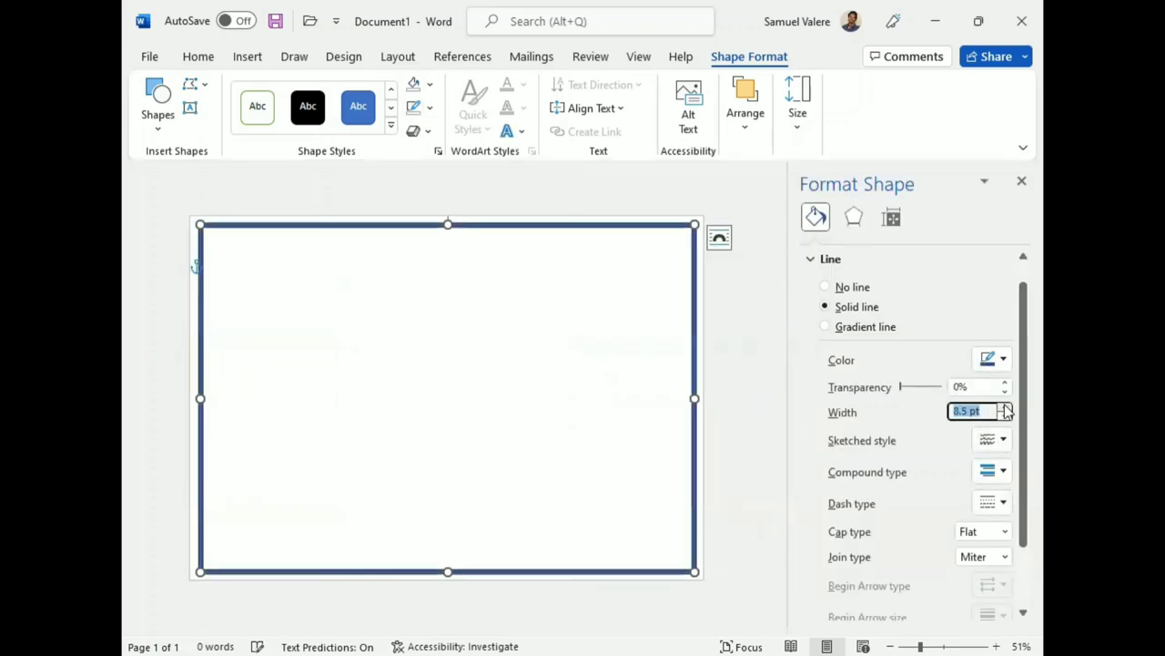
pyautogui.click(1006, 408)
pyautogui.click(1006, 408)
pyautogui.click(1006, 407)
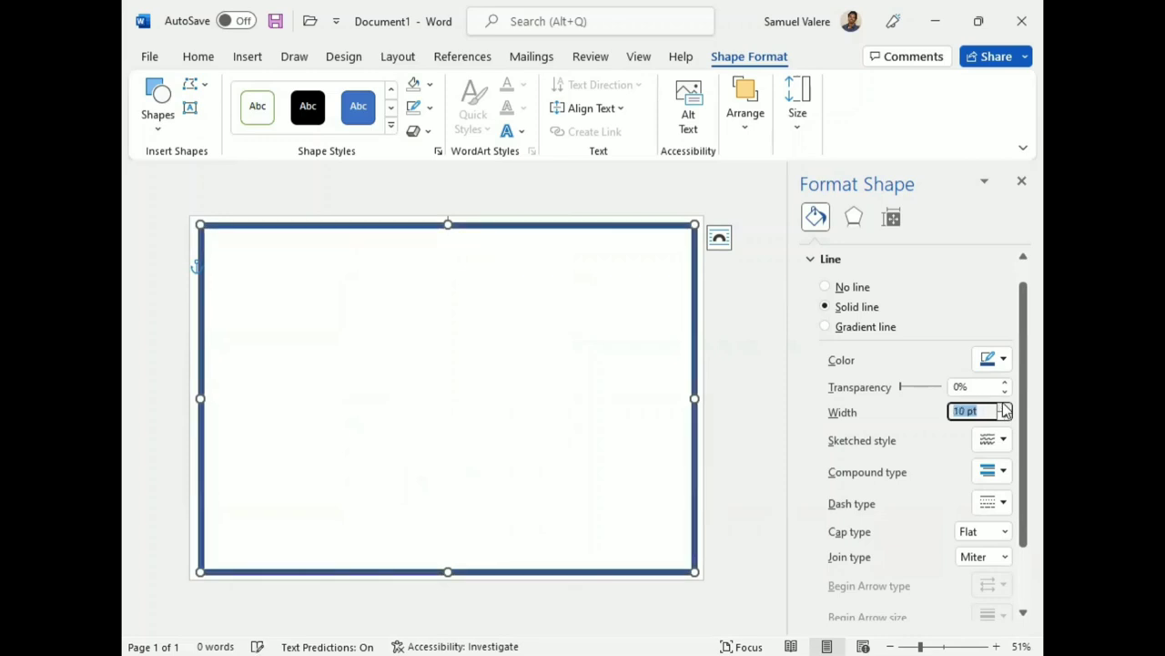
pyautogui.click(829, 326)
# Step: Remove the extra gradient stops and colour the 0% stop yellow and the 100% stop orange
pyautogui.click(931, 495)
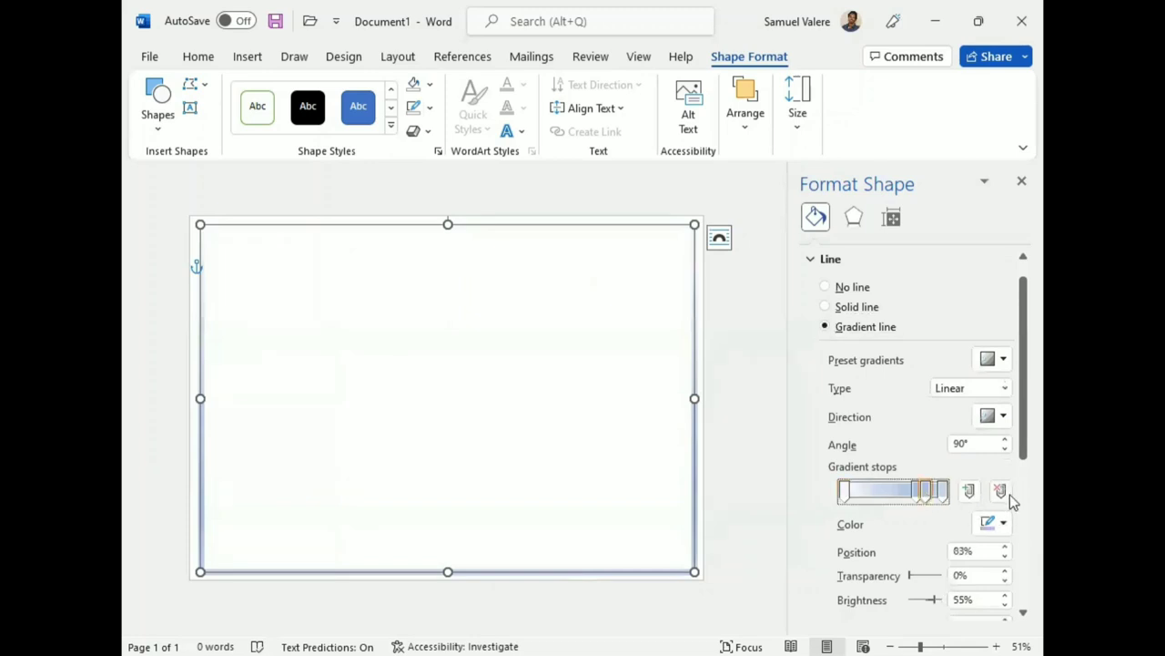
pyautogui.click(1002, 492)
pyautogui.click(1001, 491)
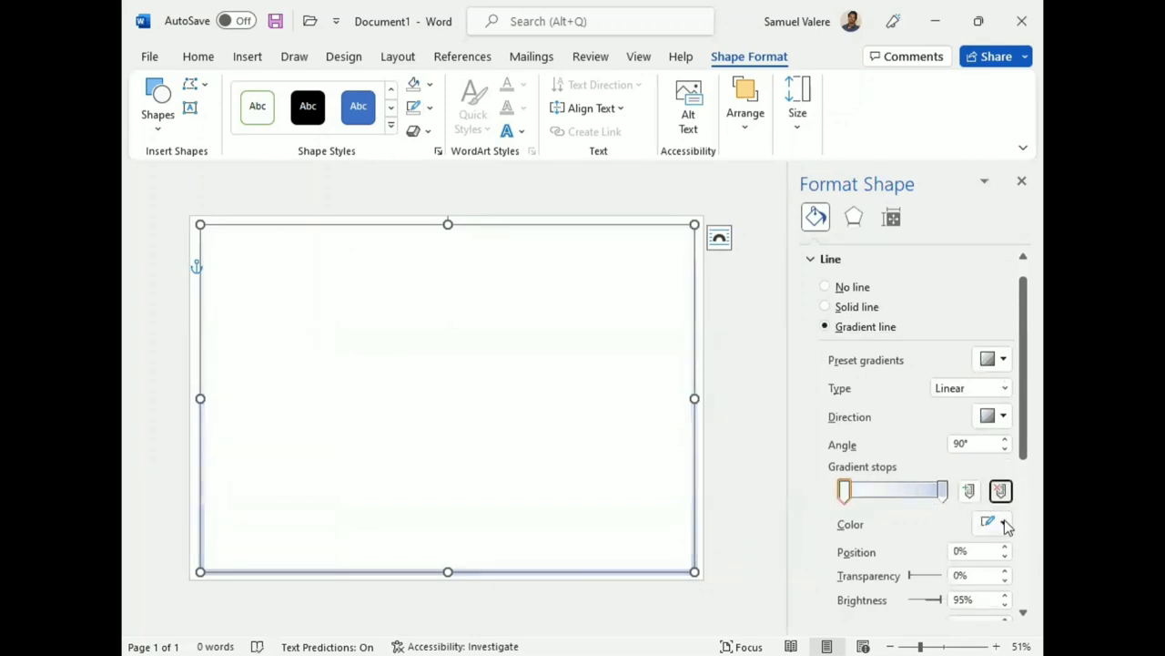
pyautogui.click(1004, 522)
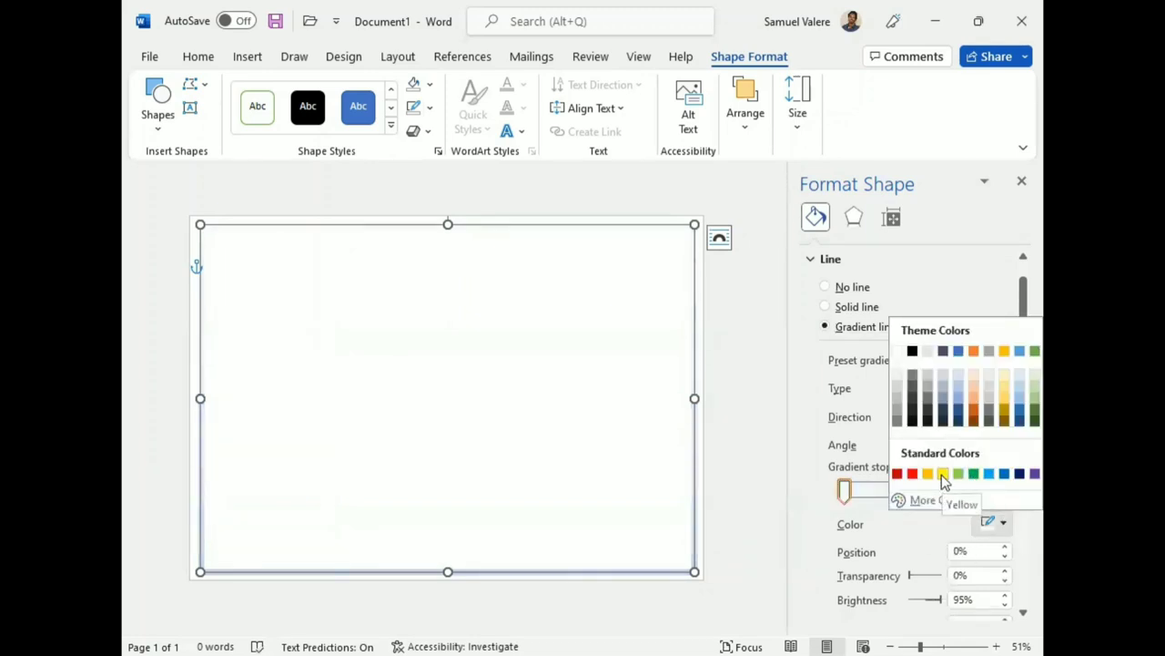
pyautogui.click(942, 474)
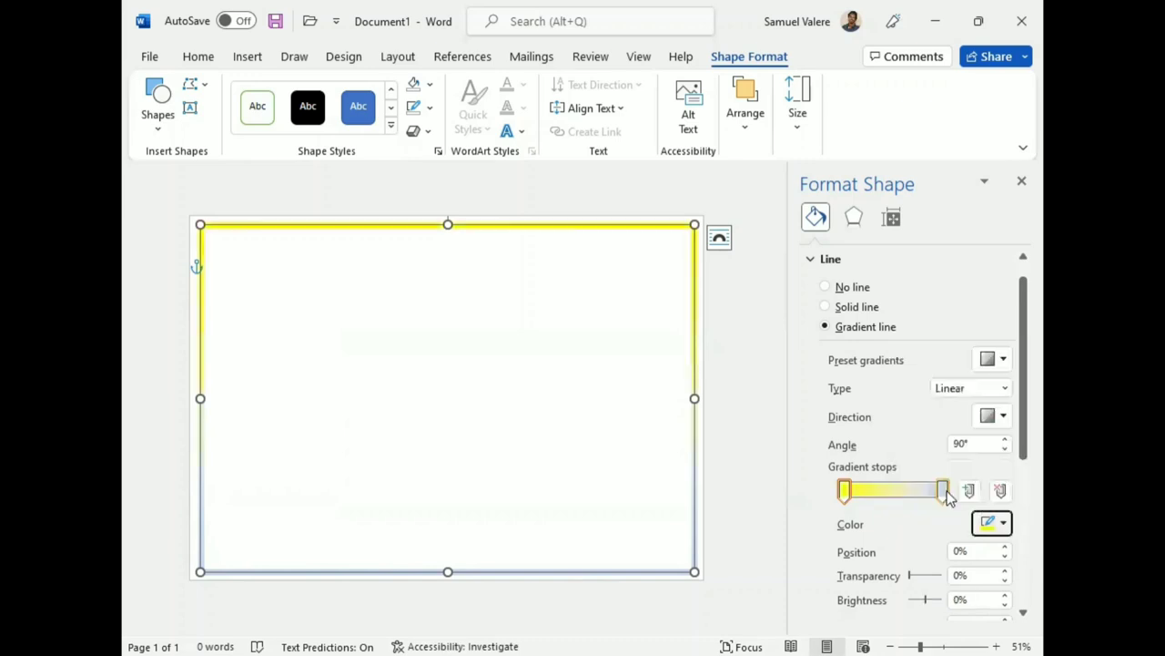
pyautogui.click(947, 491)
pyautogui.click(1004, 525)
pyautogui.click(928, 476)
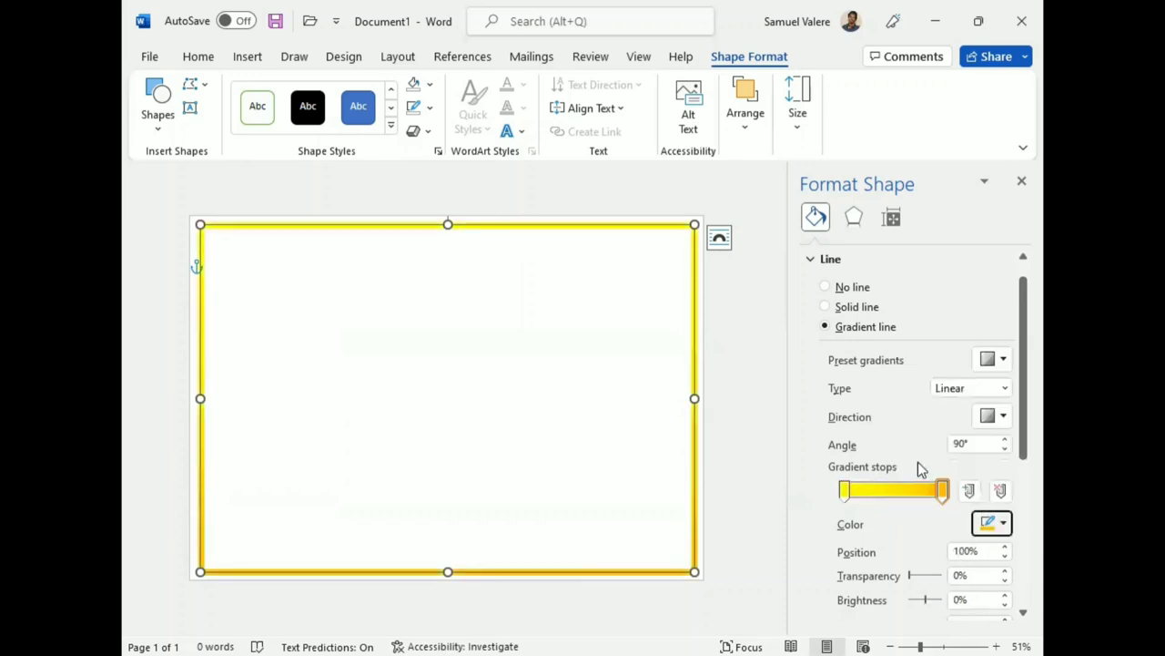
# Step: Set the 0% stop to -17% brightness and give it a gold standard colour
pyautogui.click(845, 490)
pyautogui.scroll(-2, 826, 528)
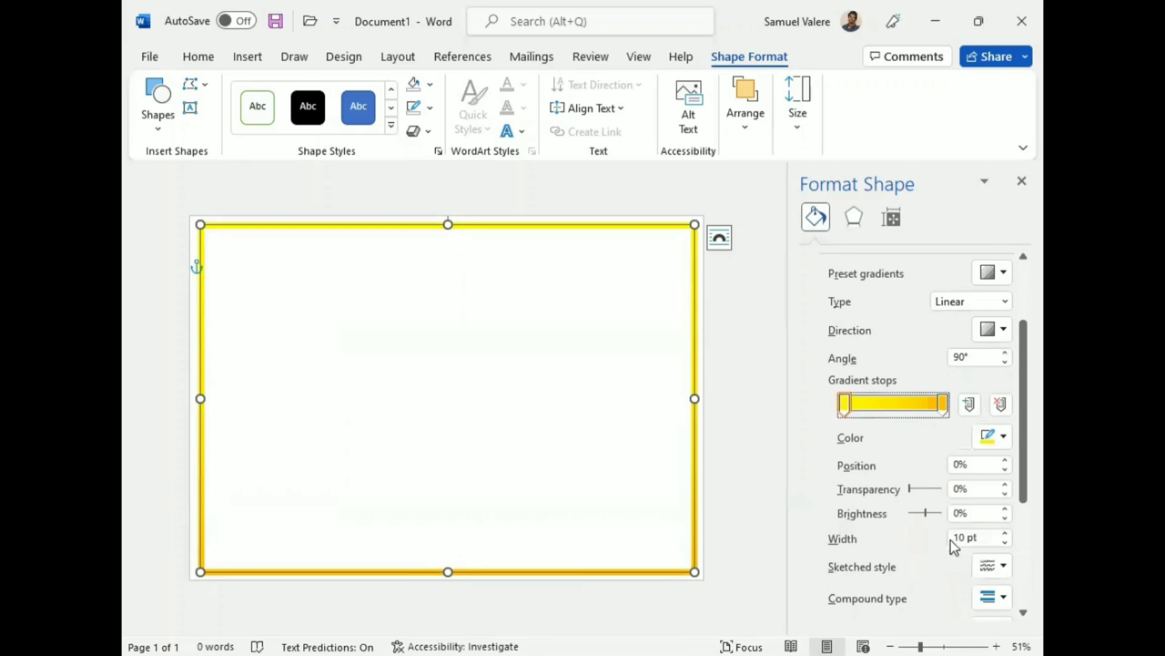
pyautogui.click(1005, 517)
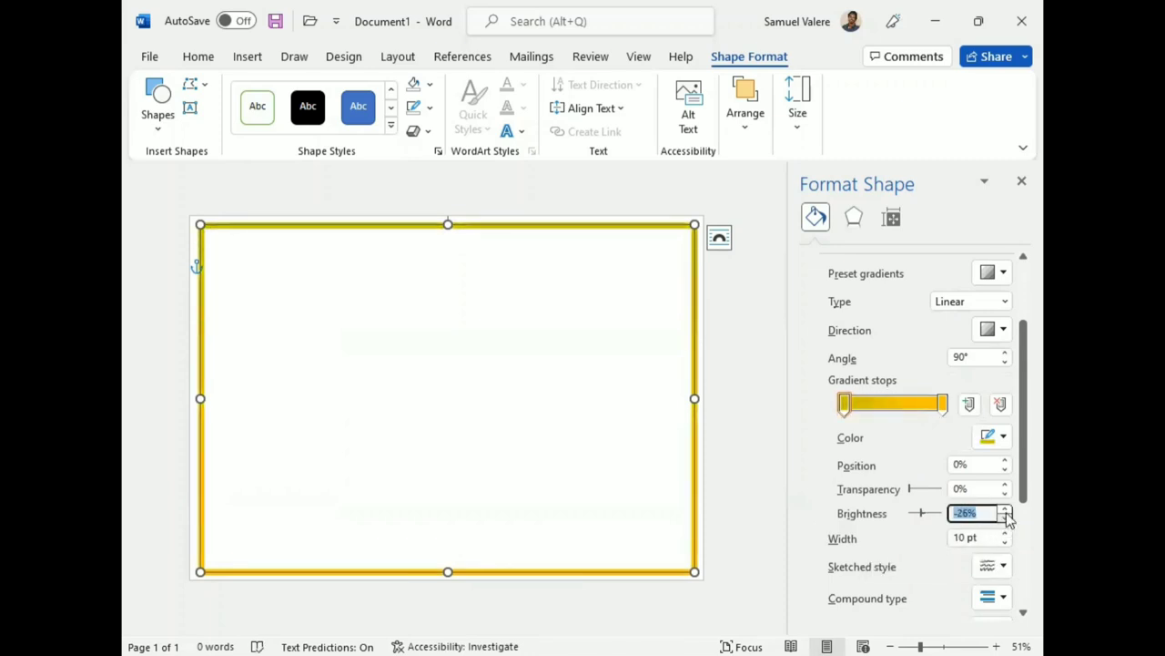
pyautogui.click(1006, 510)
pyautogui.click(1005, 510)
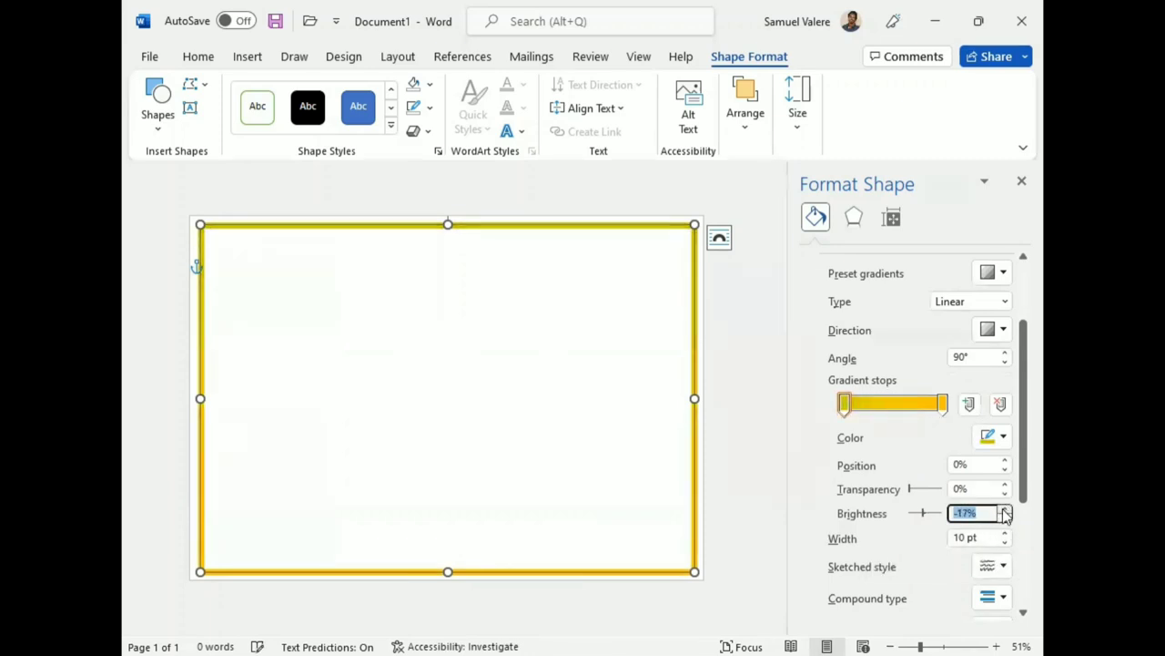
pyautogui.click(1006, 438)
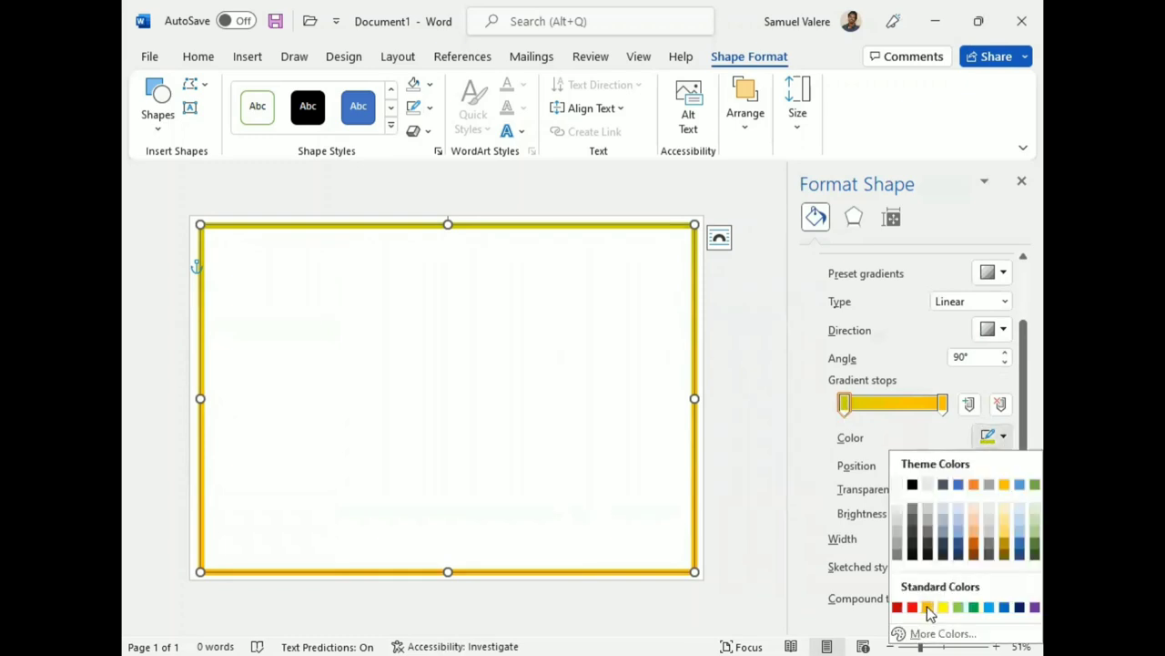
pyautogui.click(929, 608)
# Step: Darken the first and right-hand gradient stops' brightness, then close the Format Shape pane
pyautogui.scroll(-2, 846, 482)
pyautogui.scroll(1, 812, 421)
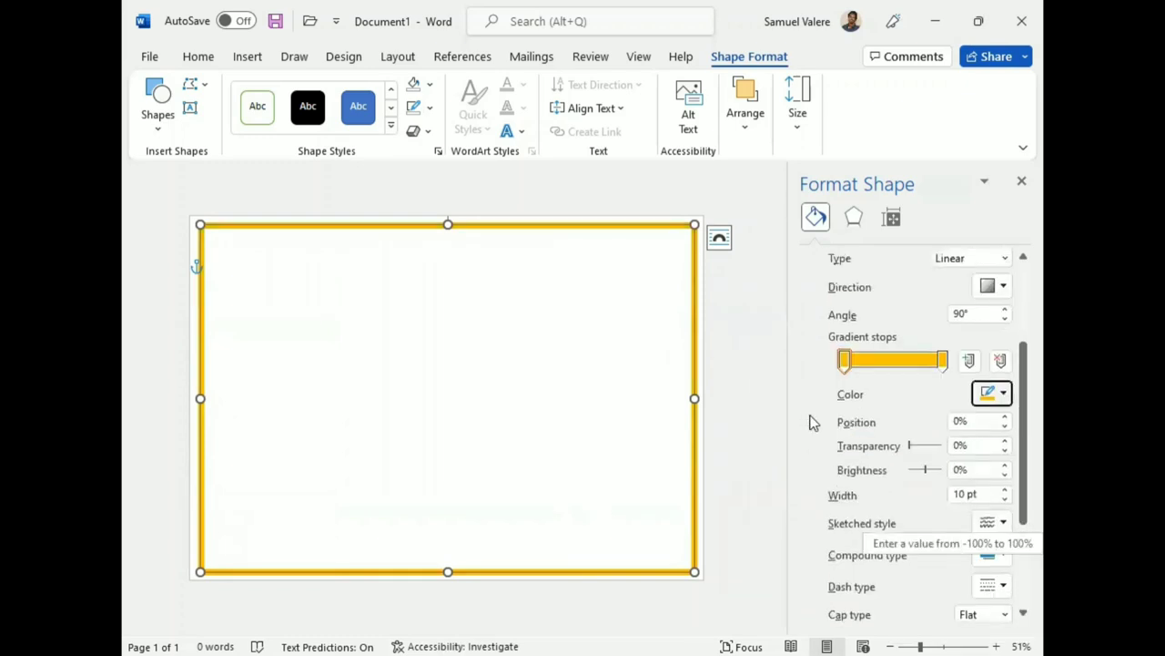
pyautogui.click(1004, 473)
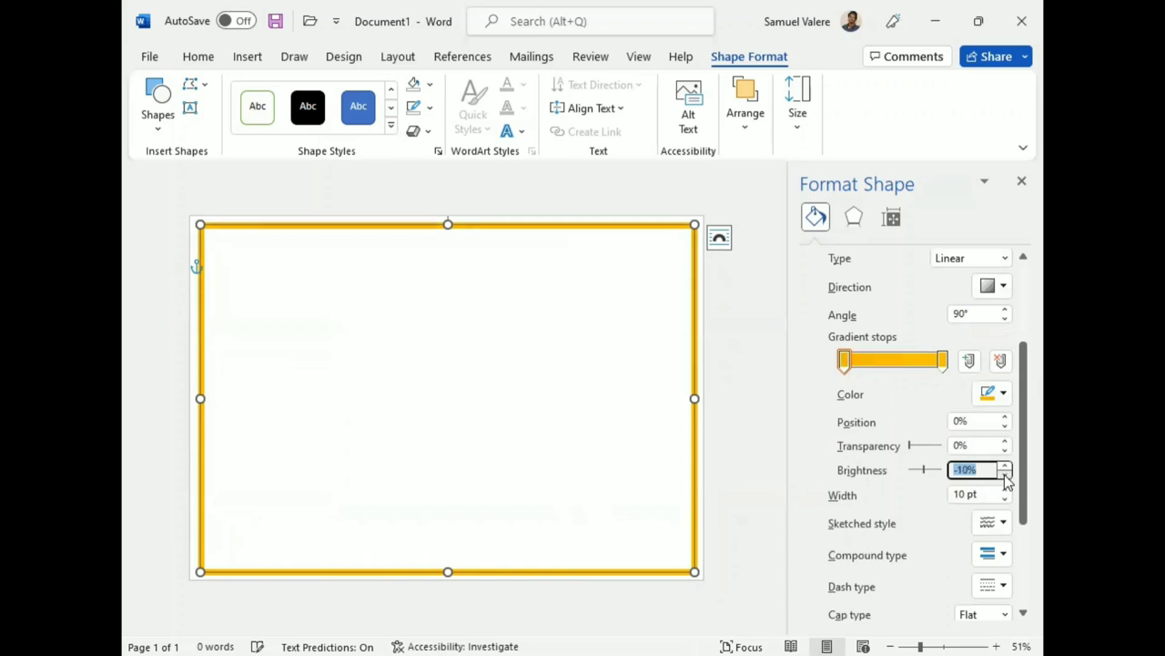
pyautogui.click(1005, 475)
pyautogui.click(1006, 474)
pyautogui.click(1005, 474)
pyautogui.click(1006, 474)
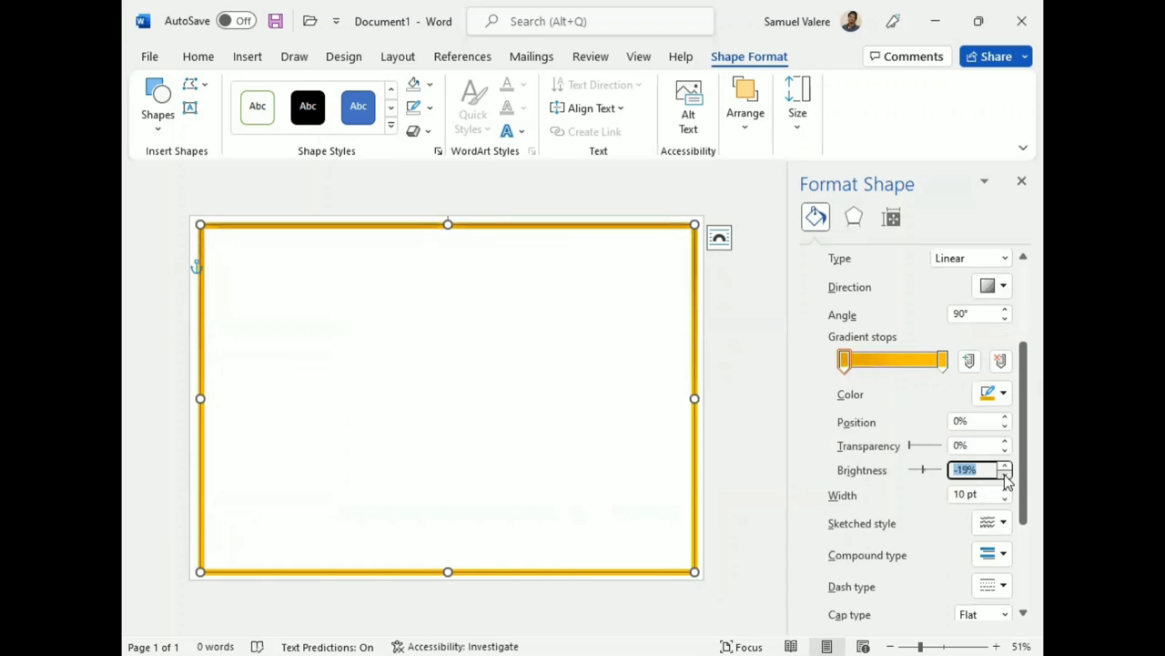
pyautogui.click(943, 362)
pyautogui.click(1005, 467)
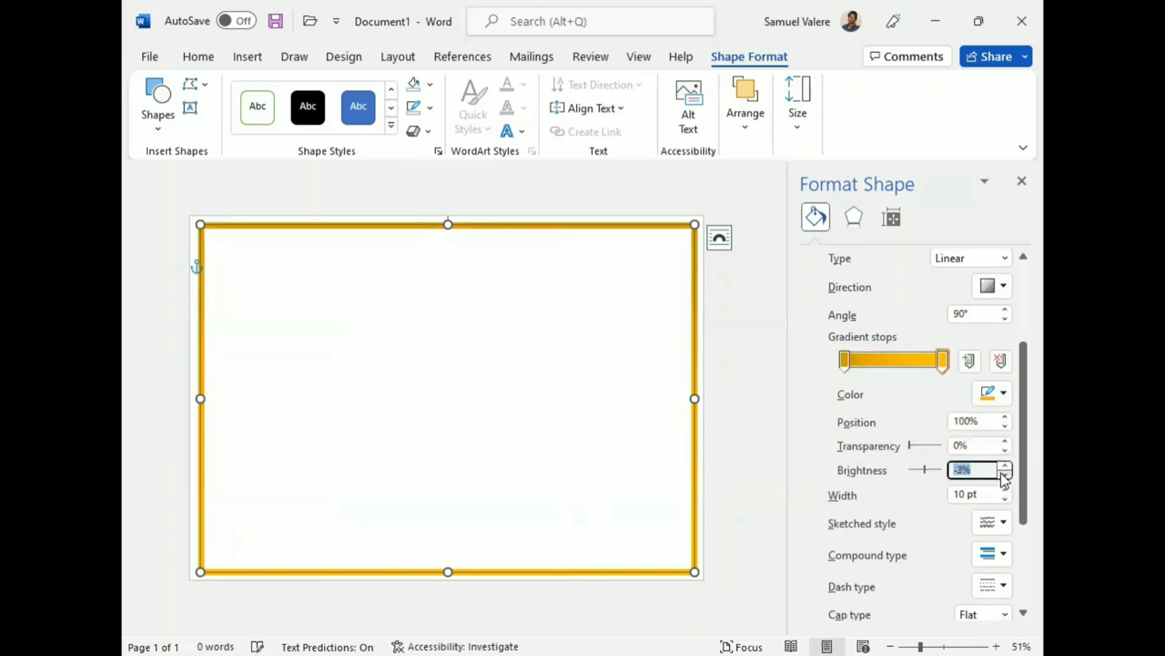
pyautogui.click(1020, 183)
pyautogui.click(924, 347)
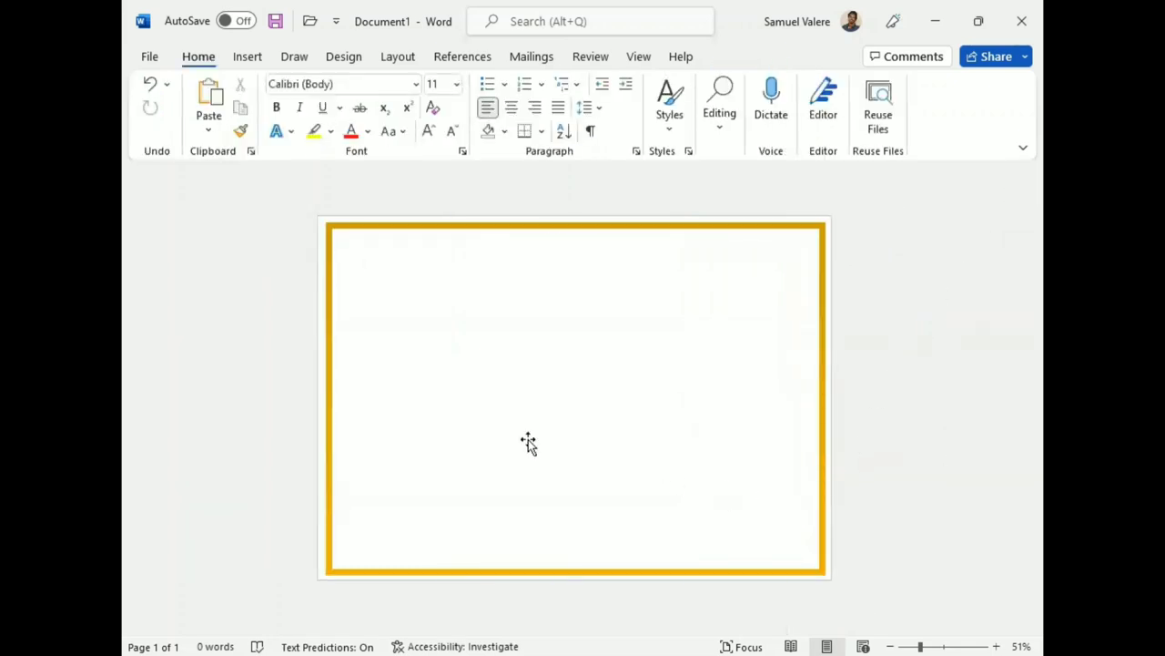
# Step: Draw a small square at the top-left corner of the gold frame
pyautogui.click(253, 58)
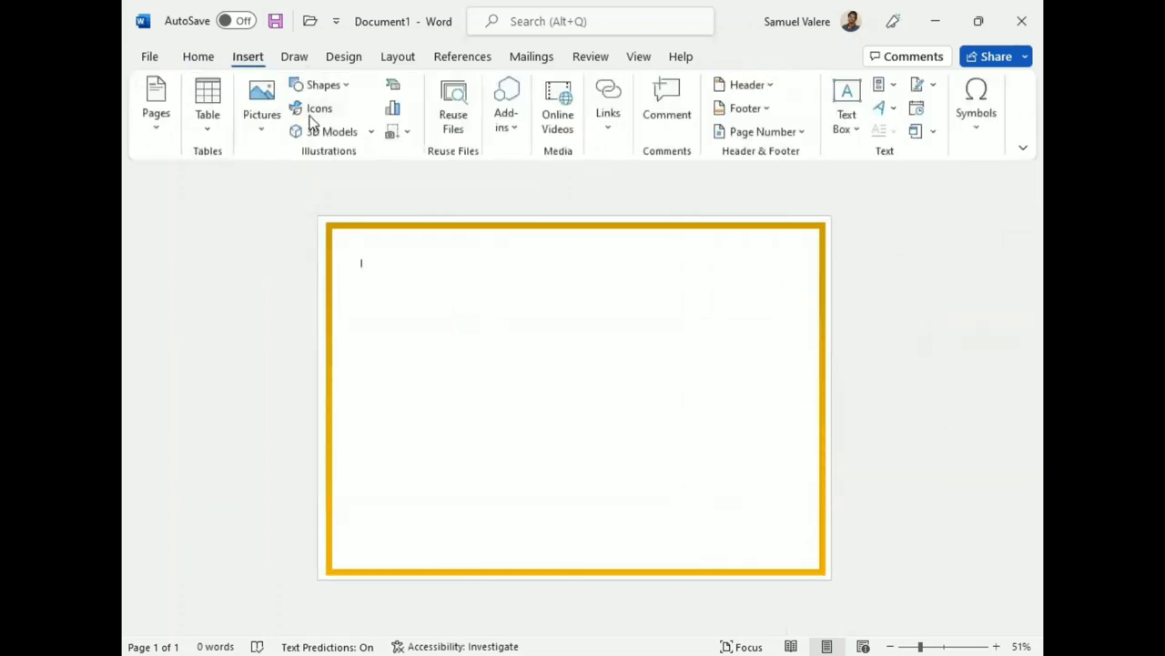
pyautogui.click(337, 89)
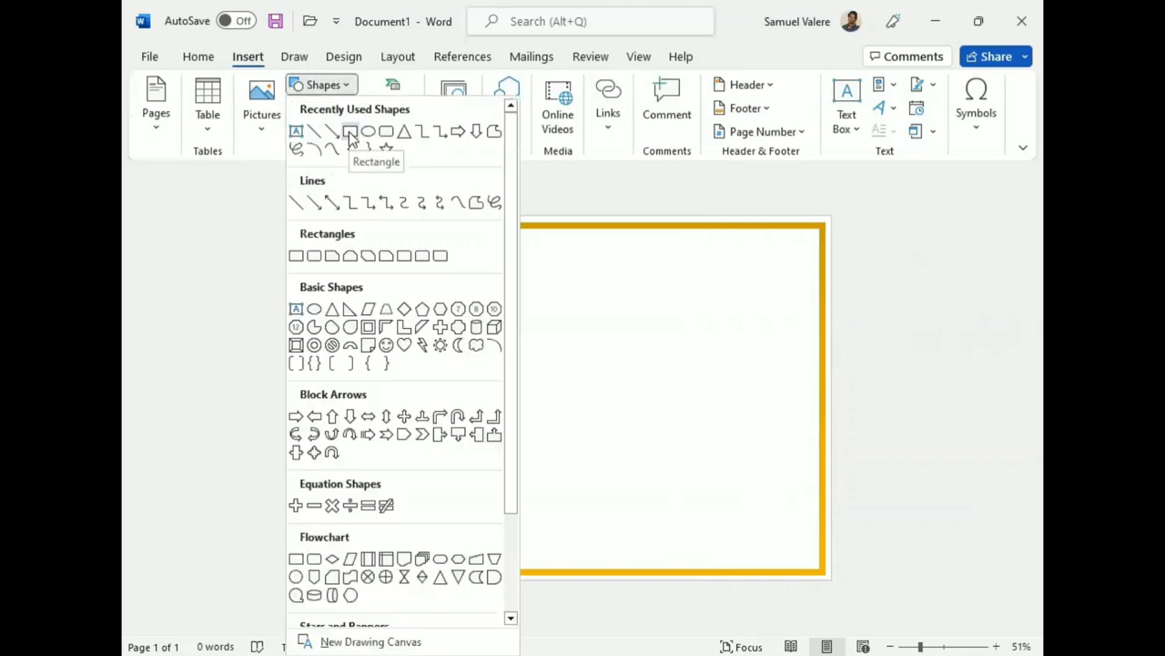
pyautogui.click(351, 132)
pyautogui.moveTo(324, 236)
pyautogui.mouseDown()
pyautogui.moveTo(373, 297)
pyautogui.moveTo(367, 263)
pyautogui.mouseUp()
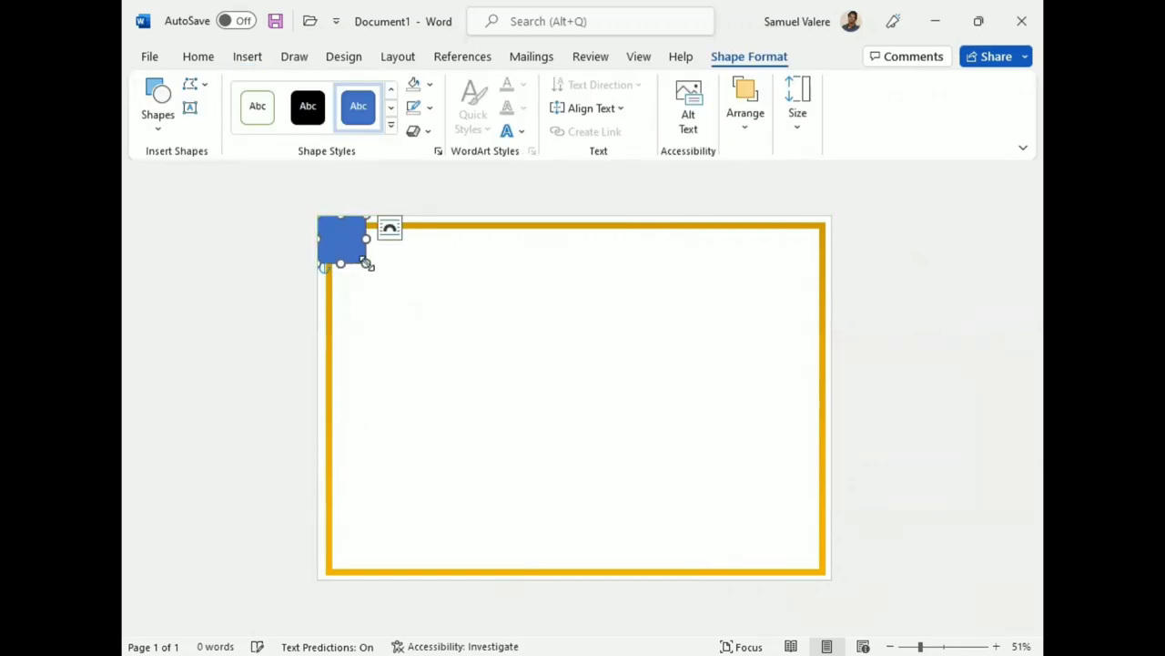
# Step: Fill the square dark navy and give it a gold outline
pyautogui.click(432, 88)
pyautogui.click(534, 254)
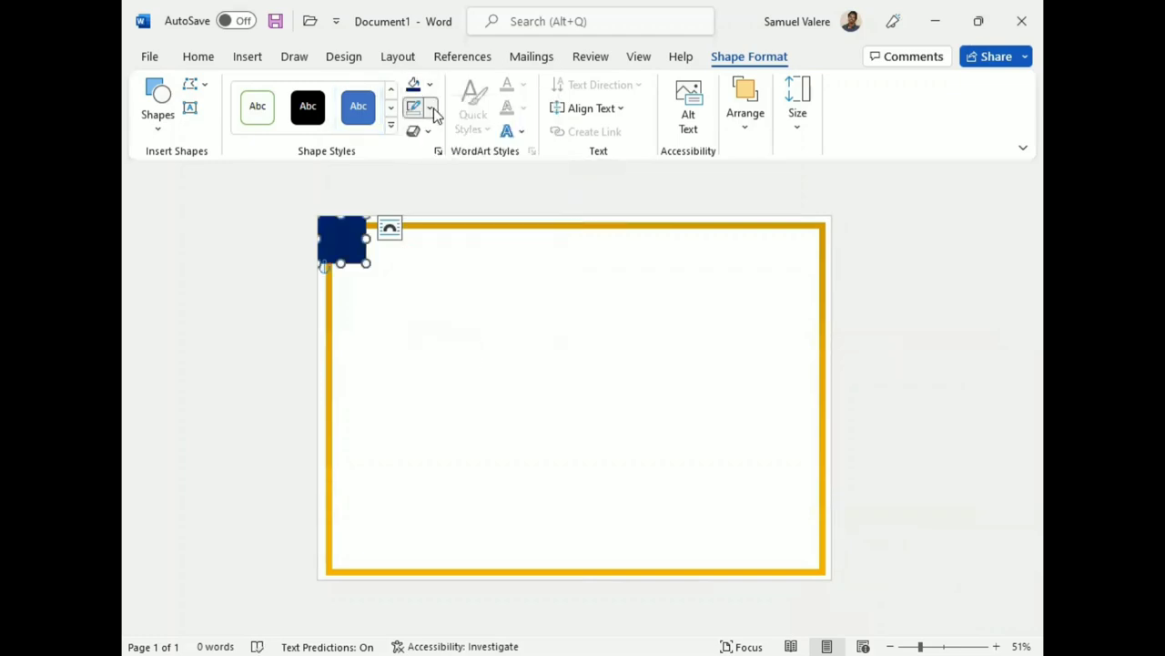
pyautogui.click(421, 108)
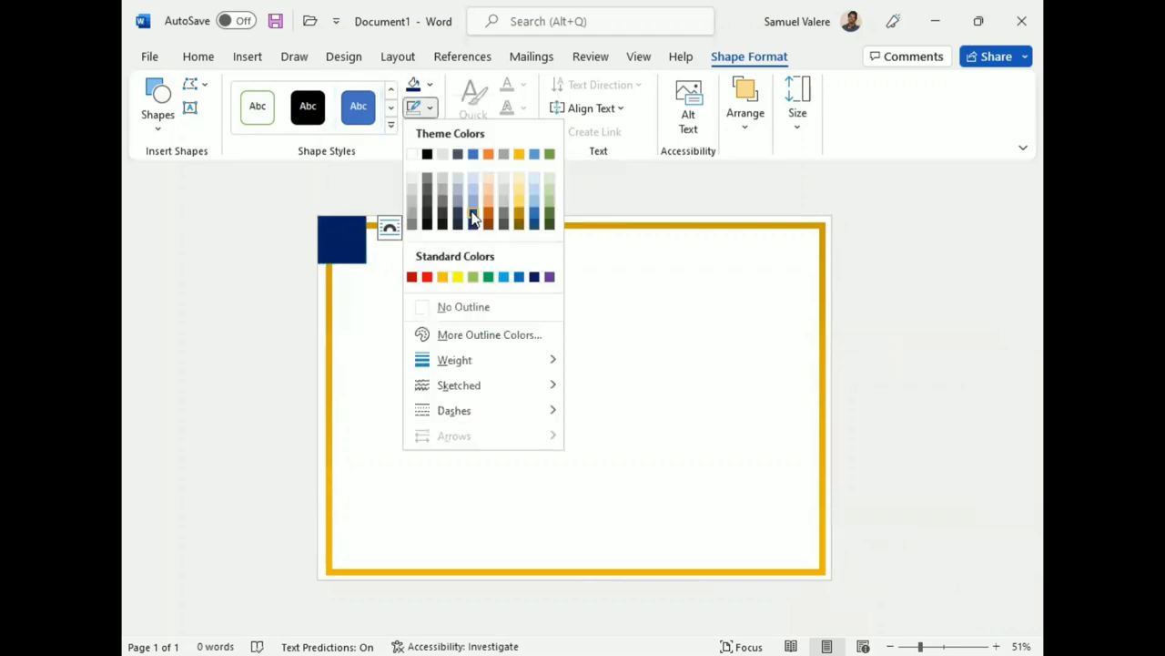
pyautogui.click(442, 277)
pyautogui.click(428, 109)
pyautogui.moveTo(555, 362)
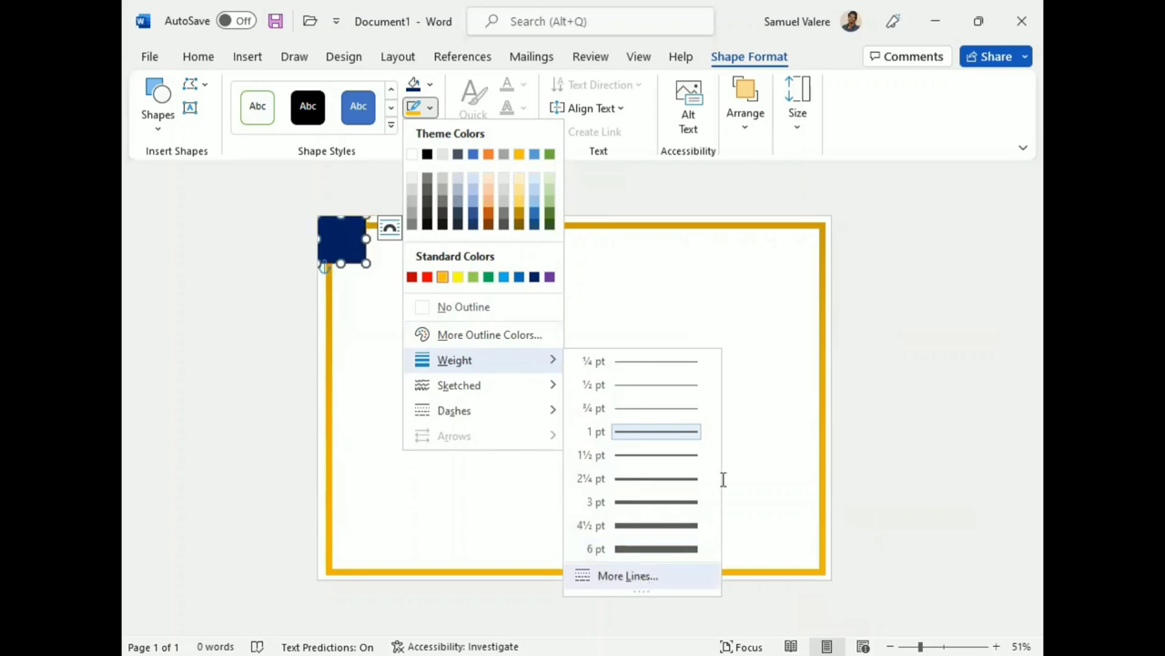
pyautogui.press('Return')
# Step: Set the navy square's outline width to 7 pt and narrow the square slightly
pyautogui.click(959, 411)
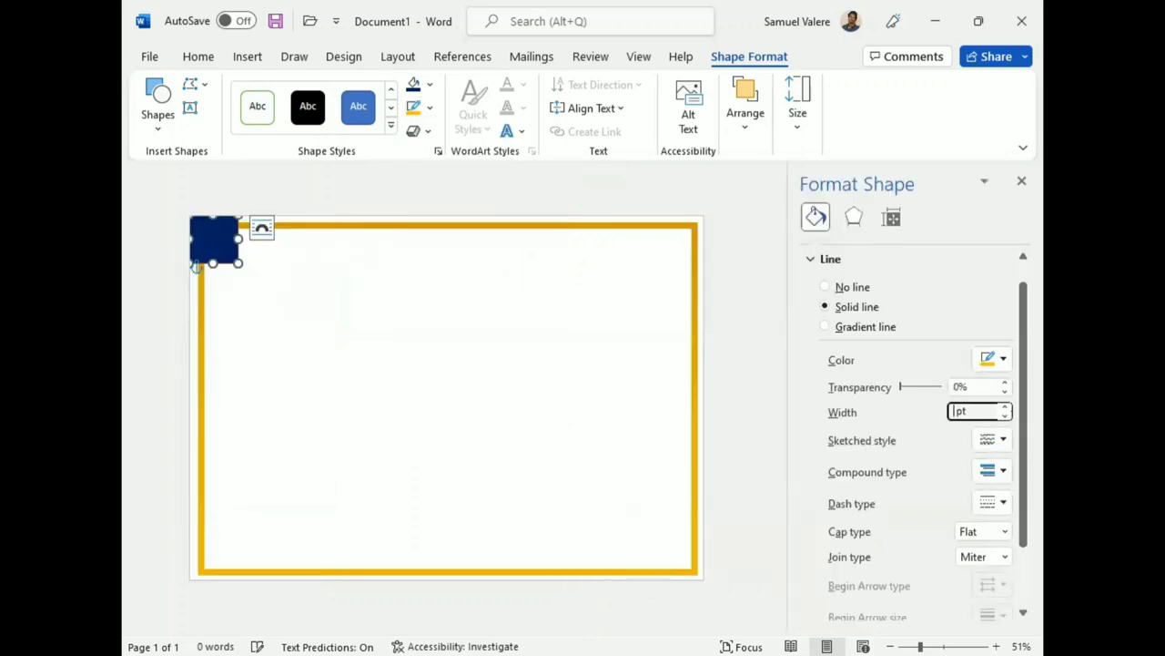
pyautogui.write('7')
pyautogui.click(749, 364)
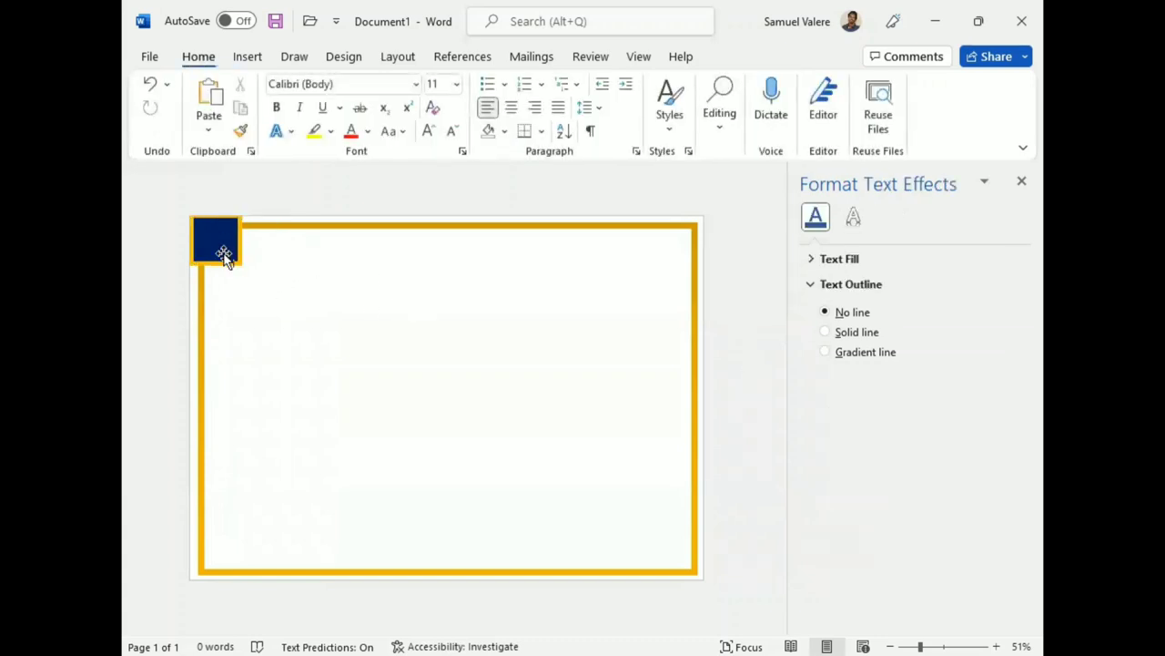
pyautogui.click(228, 255)
pyautogui.click(231, 252)
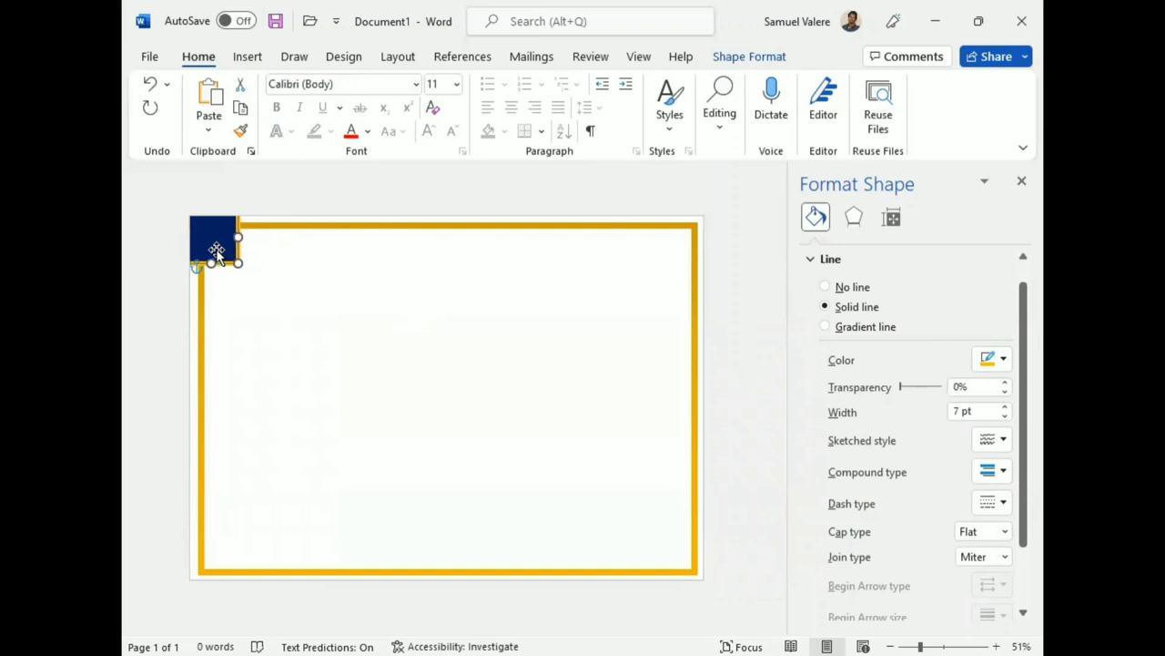
pyautogui.hotkey('ctrl', 'z')
pyautogui.hotkey('ctrl', 'z')
pyautogui.hotkey('ctrl', 'z')
pyautogui.hotkey('shift', 'Left')
pyautogui.hotkey('shift', 'Left')
pyautogui.hotkey('shift', 'Left')
pyautogui.hotkey('shift', 'Left')
pyautogui.hotkey('shift', 'Left')
pyautogui.hotkey('shift', 'Left')
# Step: Raise the gold border's bottom edge and pull its right edge in slightly
pyautogui.click(336, 232)
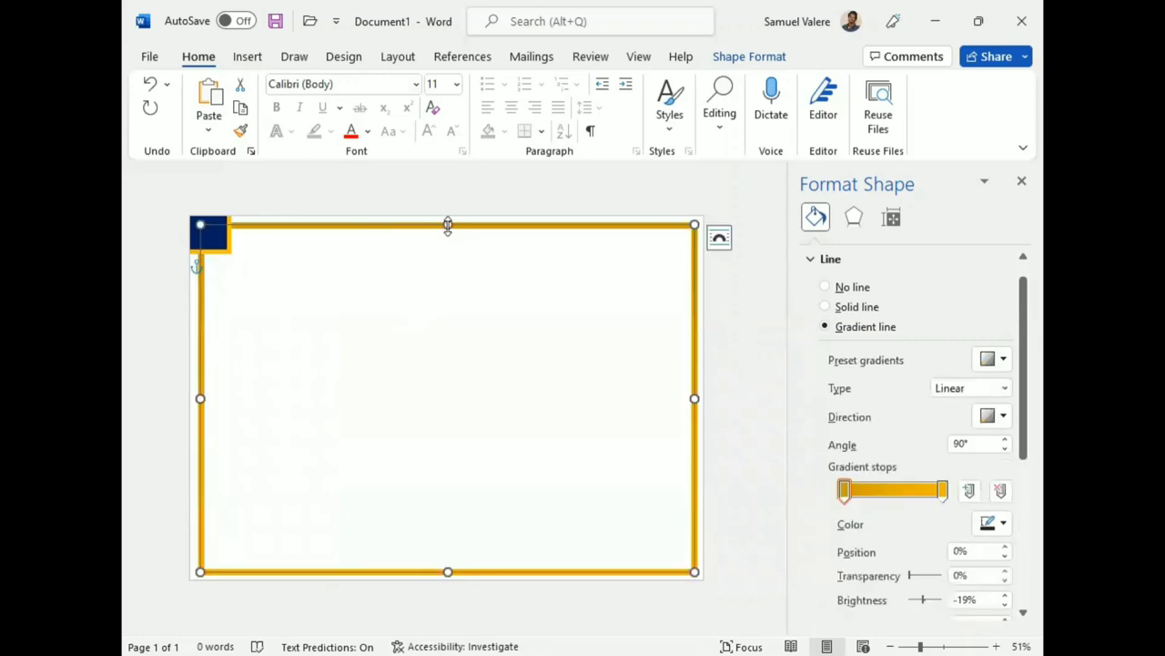
pyautogui.moveTo(448, 571); pyautogui.dragTo(448, 566)
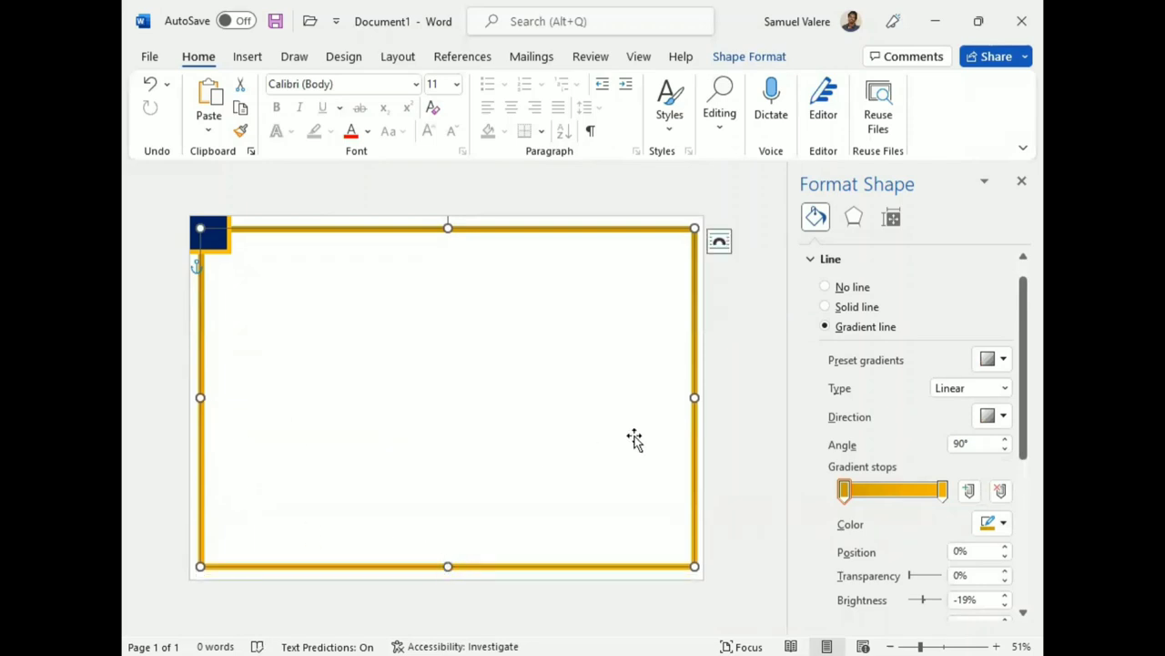
pyautogui.moveTo(693, 397); pyautogui.dragTo(691, 397)
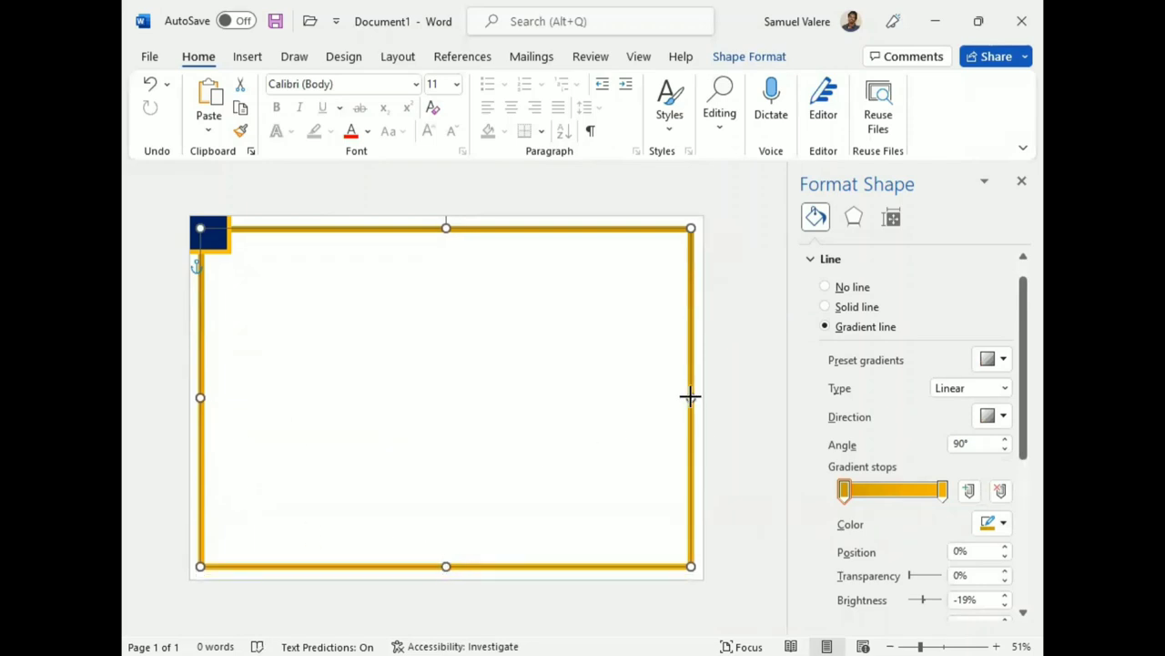
# Step: Duplicate the navy square below it and stretch the copy into a wider rectangle
pyautogui.click(221, 243)
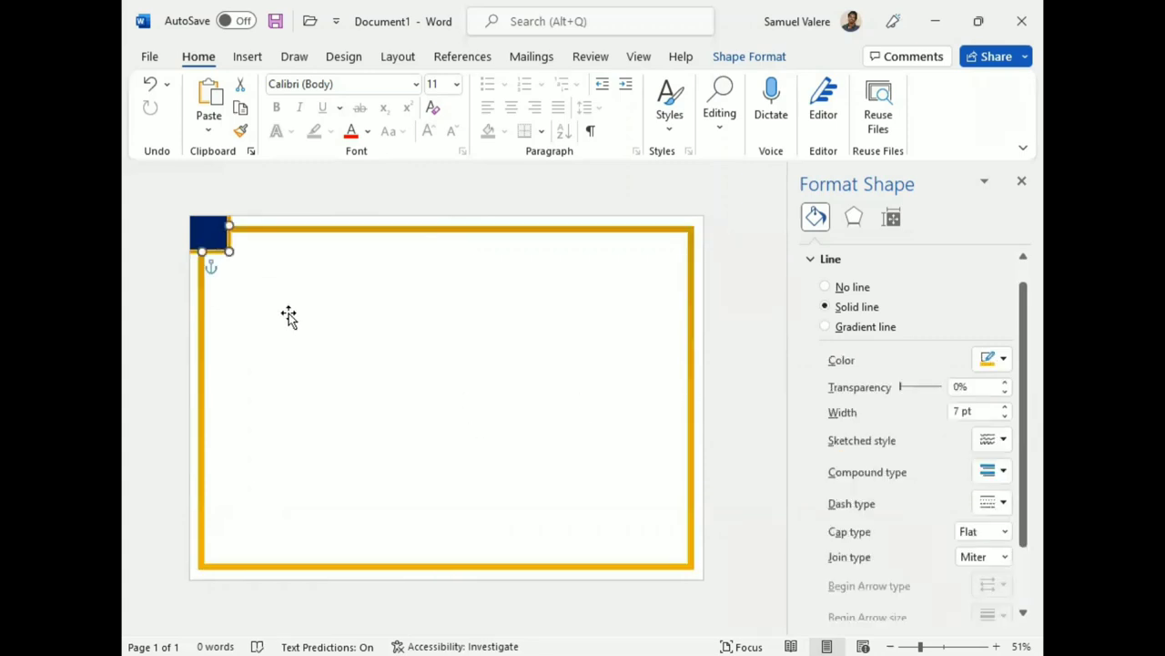
pyautogui.moveTo(218, 244)
pyautogui.keyDown('ctrl'); pyautogui.mouseDown()
pyautogui.moveTo(354, 373)
pyautogui.moveTo(299, 316)
pyautogui.moveTo(261, 335)
pyautogui.mouseUp(); pyautogui.keyUp('ctrl')
pyautogui.moveTo(325, 316)
pyautogui.mouseDown()
pyautogui.moveTo(322, 325)
pyautogui.moveTo(277, 296)
pyautogui.mouseUp()
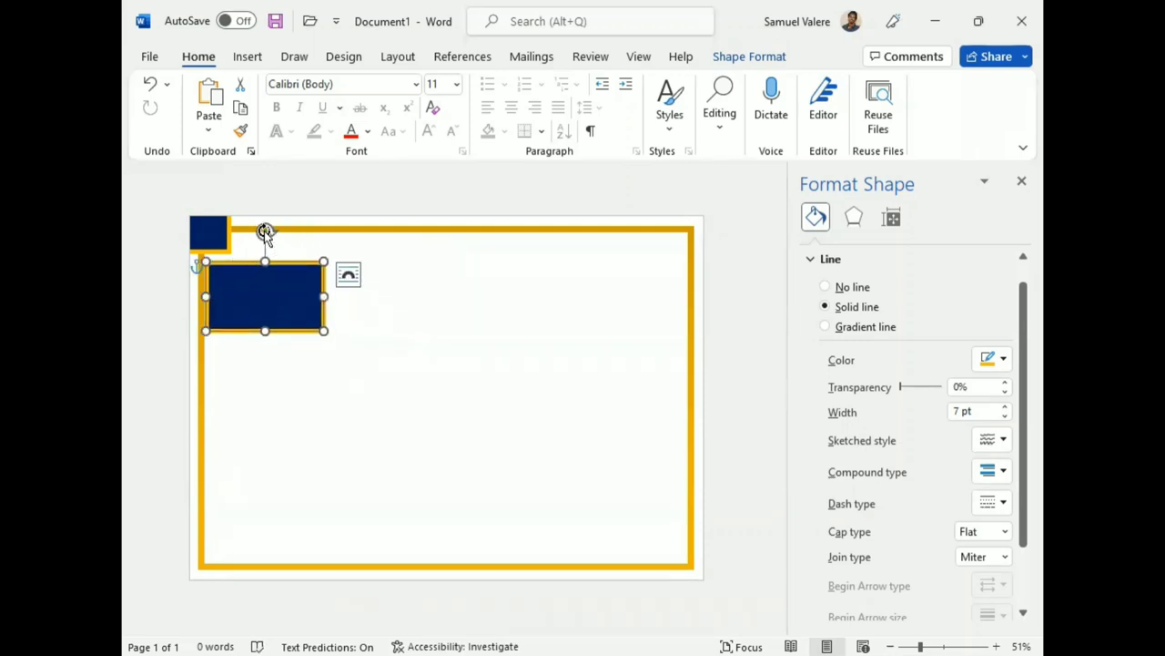
# Step: Tilt the navy rectangle and settle it diagonally across the frame's top-left corner
pyautogui.moveTo(263, 229); pyautogui.dragTo(286, 246)
pyautogui.moveTo(255, 281); pyautogui.dragTo(207, 246)
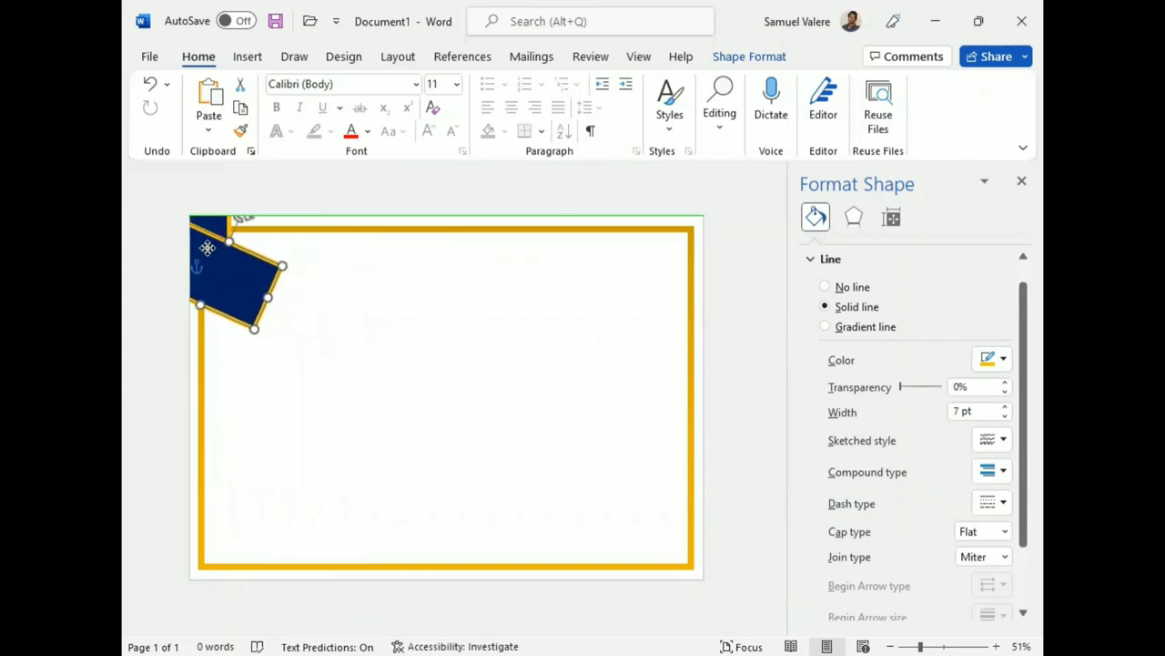
pyautogui.click(207, 246)
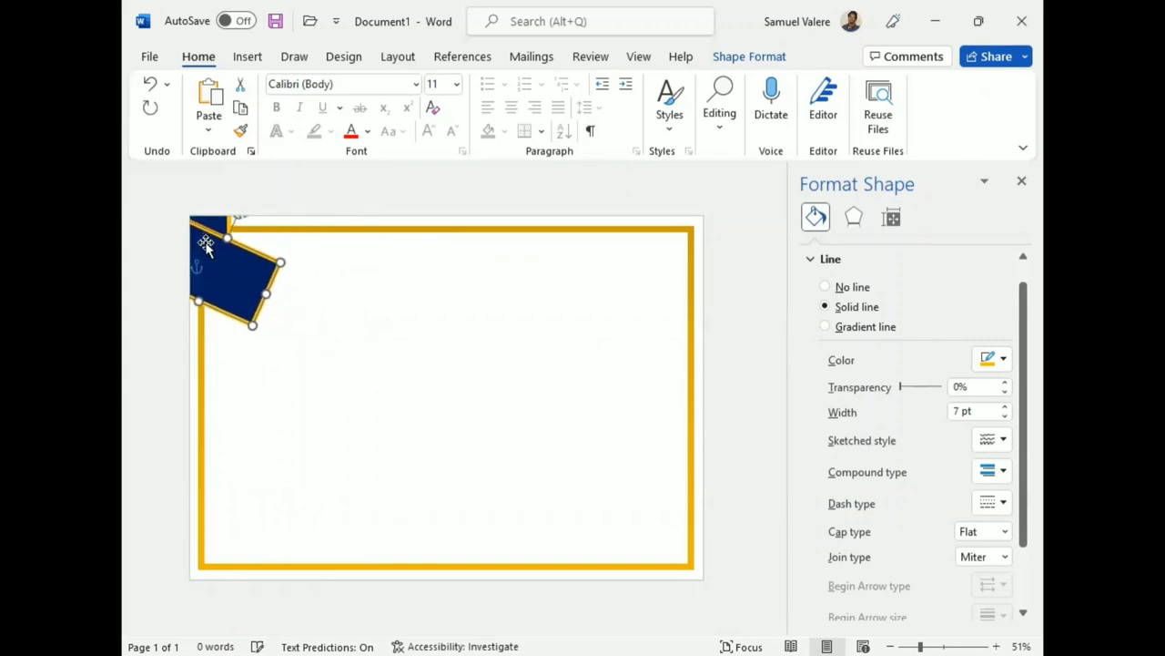
pyautogui.moveTo(207, 246); pyautogui.dragTo(248, 228)
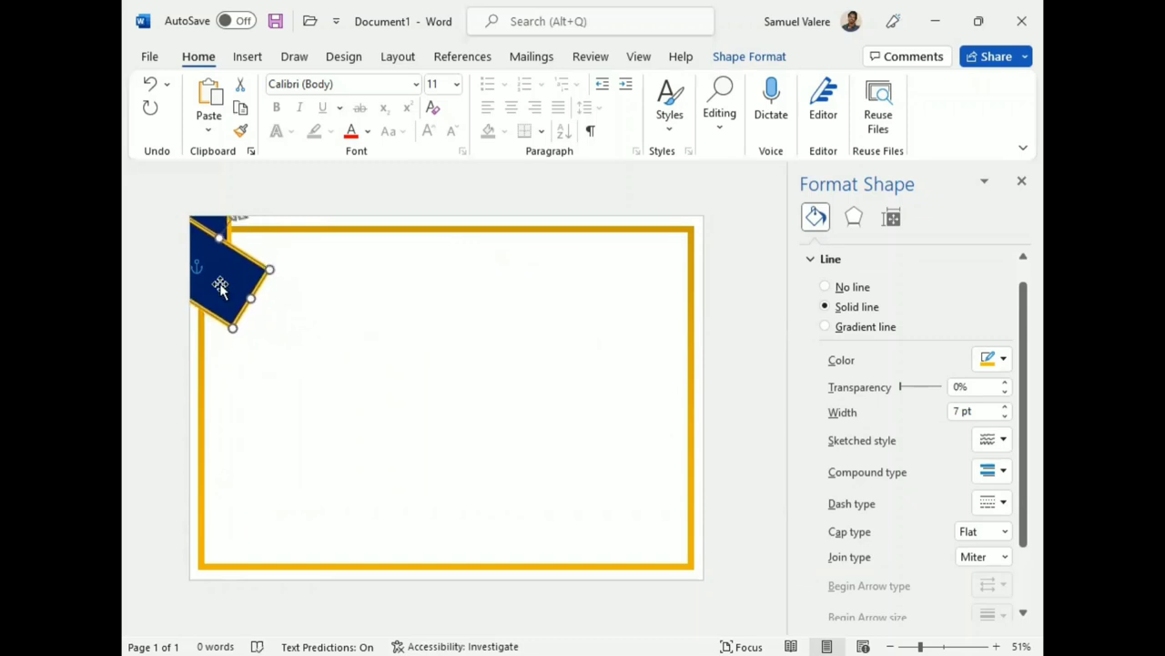
# Step: Duplicate the tilted rectangle below the original and nudge it up against it
pyautogui.moveTo(222, 293); pyautogui.dragTo(206, 336)
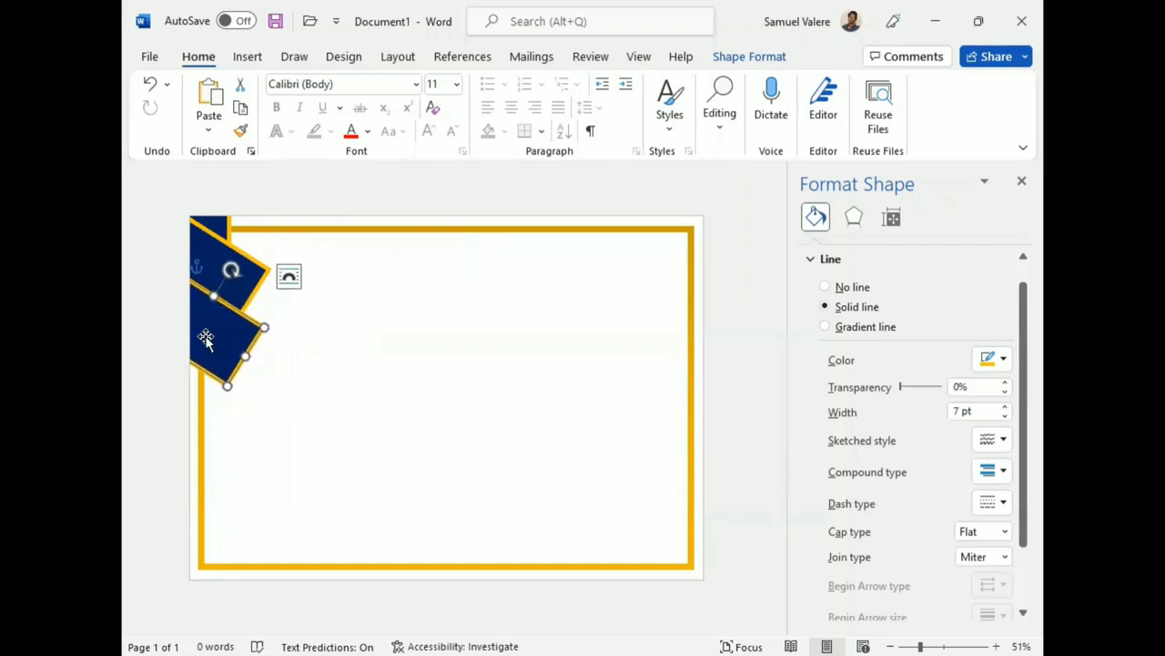
pyautogui.press('Up')
pyautogui.press('Up')
pyautogui.press('Up')
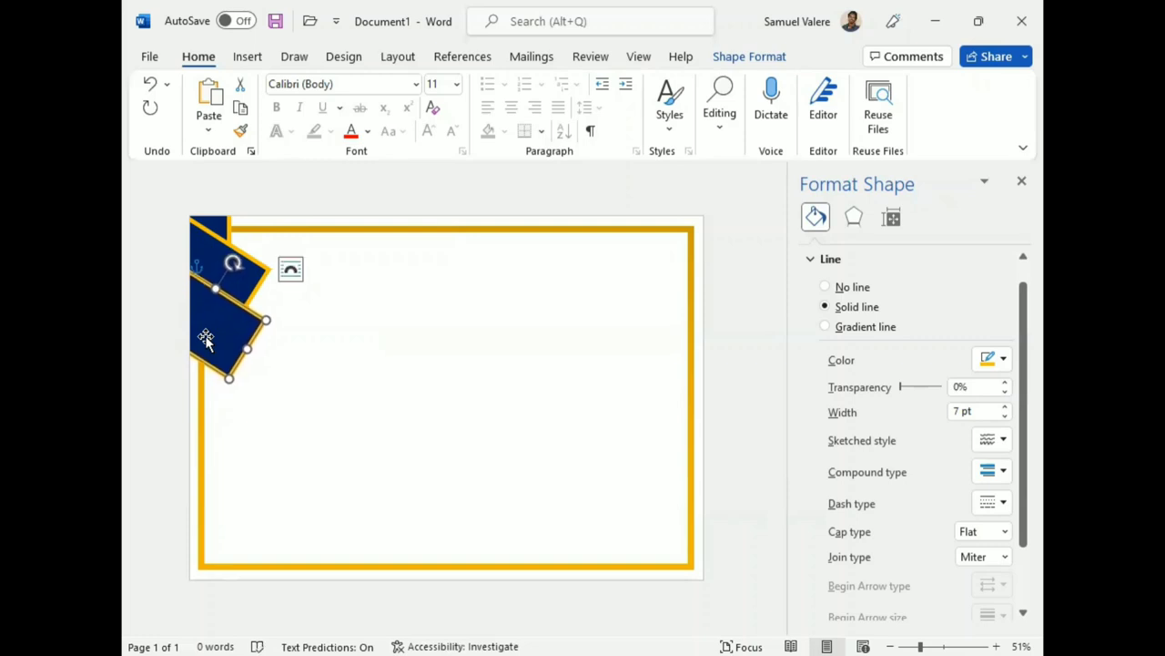
pyautogui.press('Up')
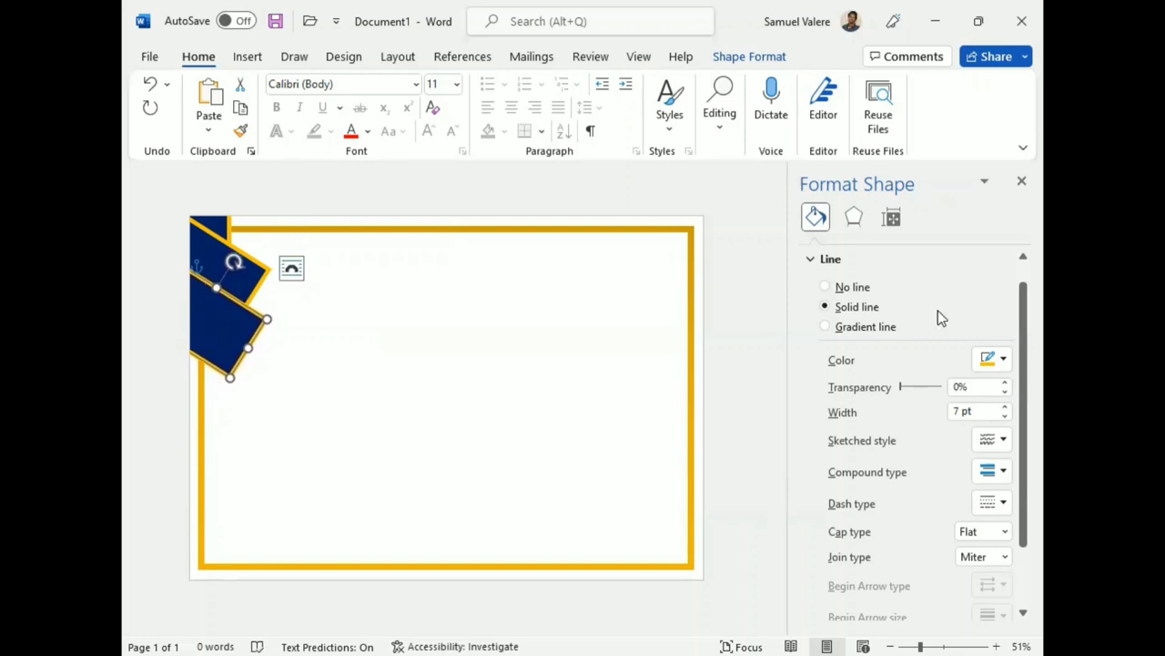
# Step: Send the lower navy band backward, behind the upper one
pyautogui.click(1019, 183)
pyautogui.click(749, 55)
pyautogui.click(744, 108)
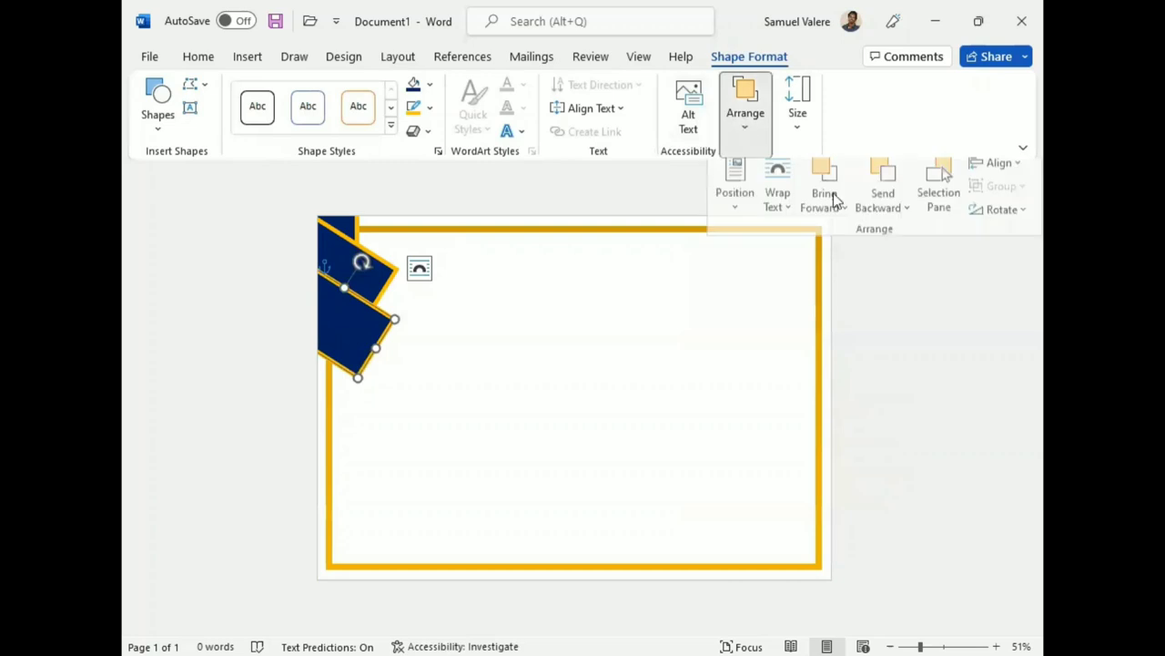
pyautogui.click(892, 216)
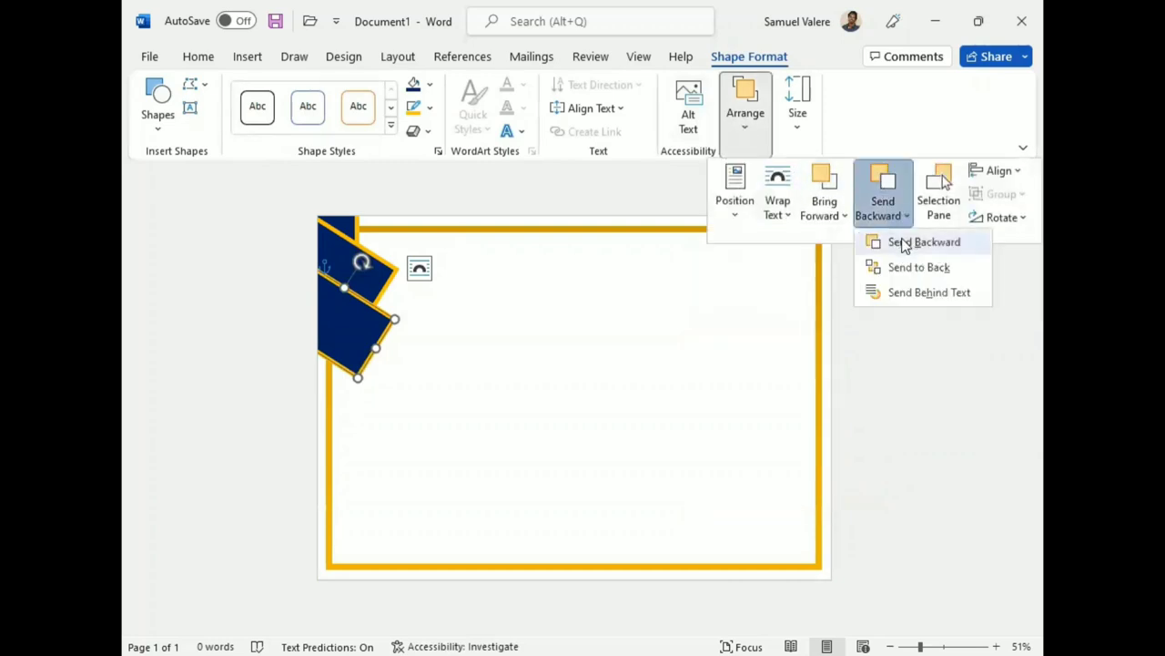
pyautogui.click(906, 239)
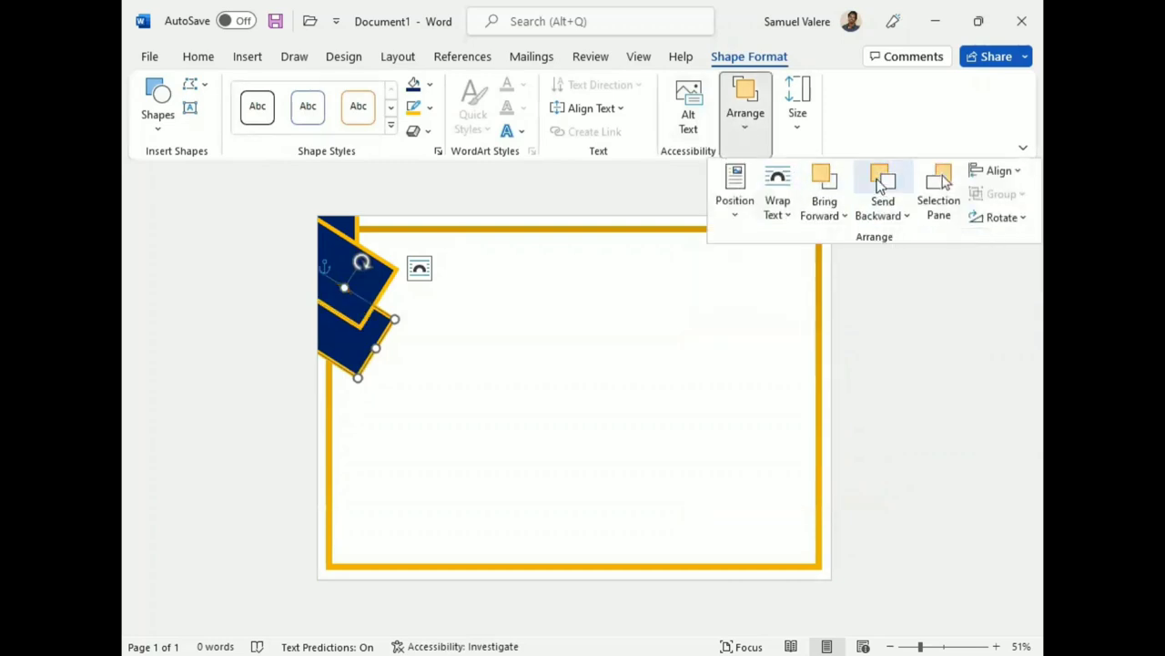
pyautogui.click(342, 248)
# Step: Resize, nudge and rotate the upper navy band to fit the top-left corner stack
pyautogui.click(339, 251)
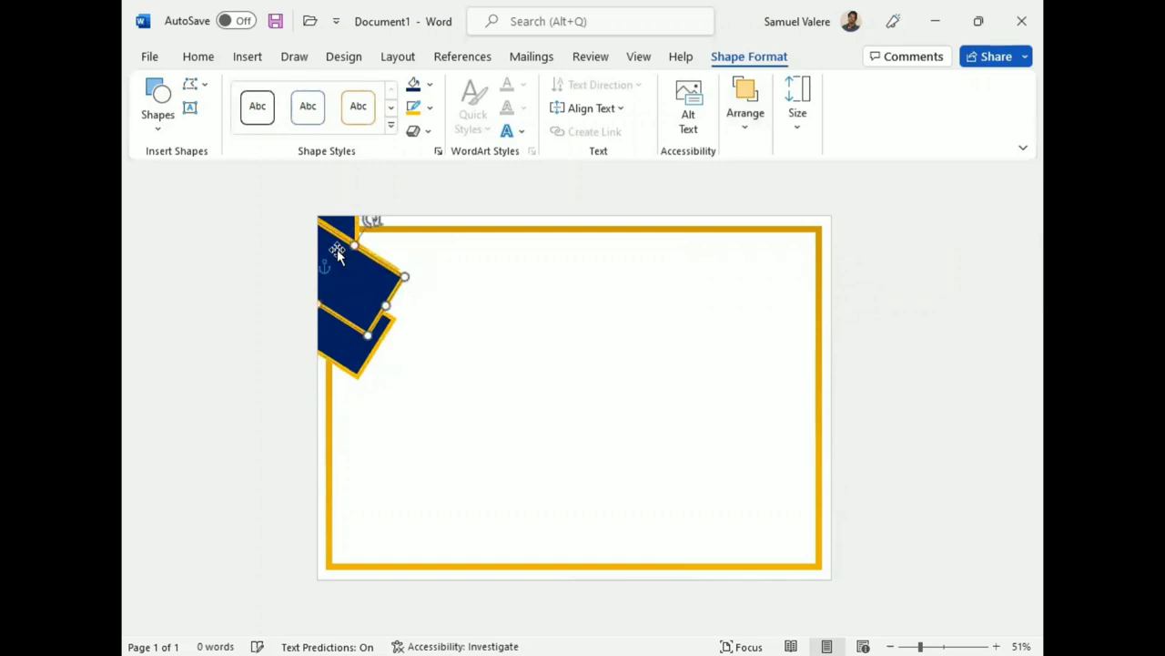
pyautogui.moveTo(364, 285)
pyautogui.mouseDown()
pyautogui.moveTo(428, 305)
pyautogui.moveTo(409, 336)
pyautogui.moveTo(311, 290)
pyautogui.mouseUp()
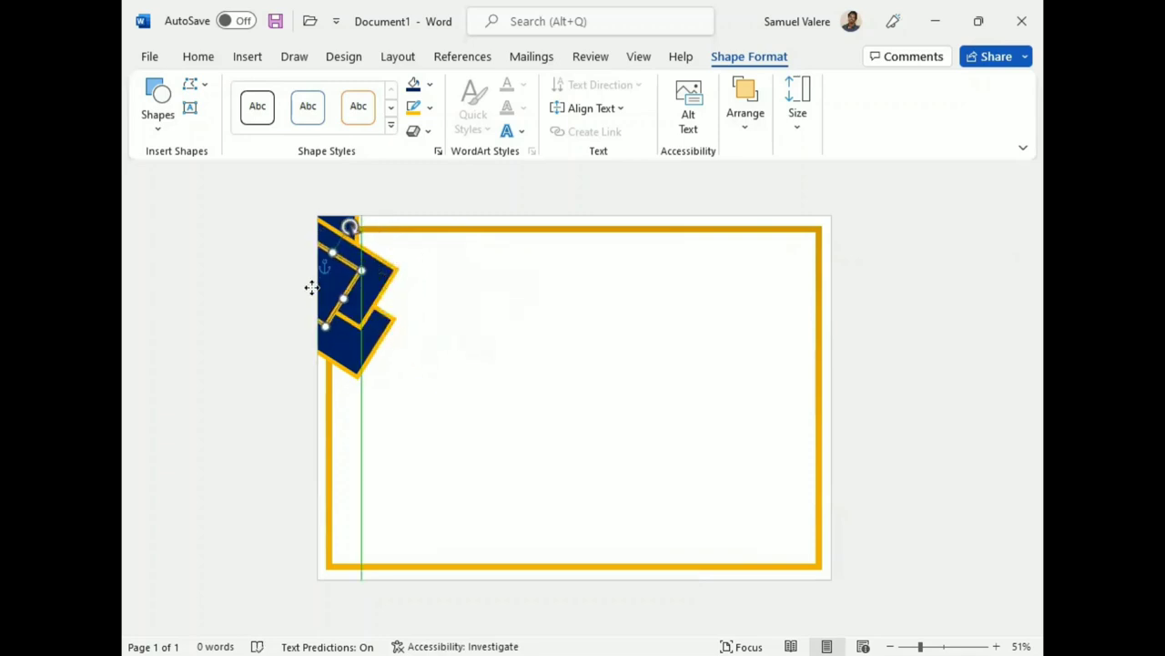
pyautogui.press('Left')
pyautogui.press('Left')
pyautogui.press('Left')
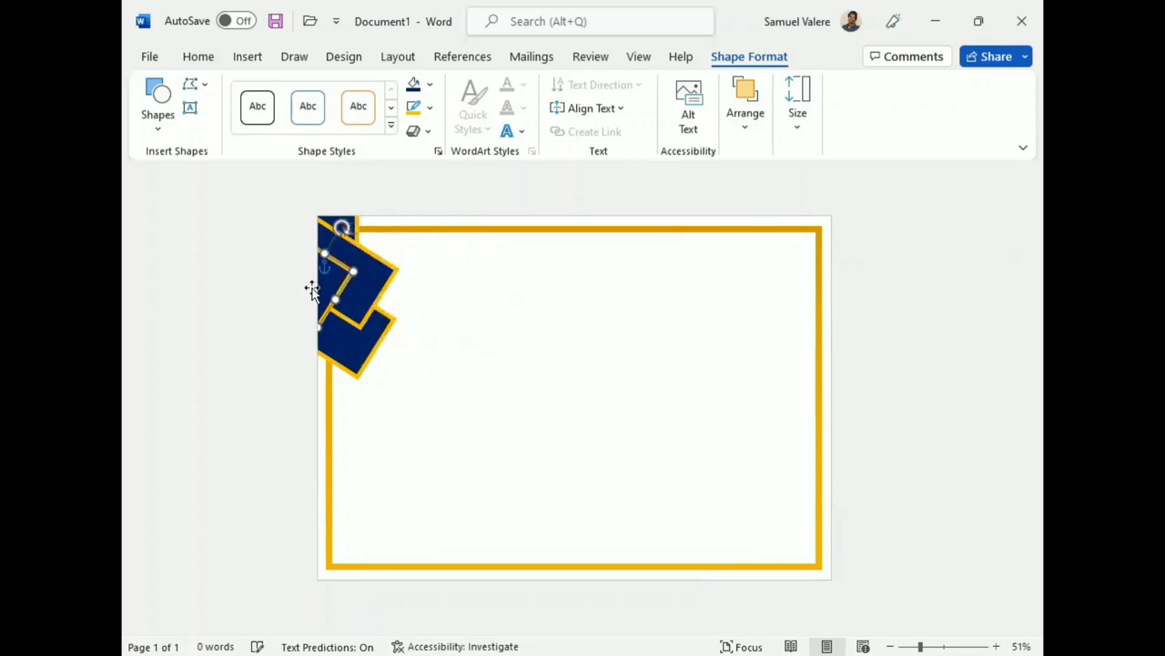
pyautogui.moveTo(351, 272); pyautogui.dragTo(362, 278)
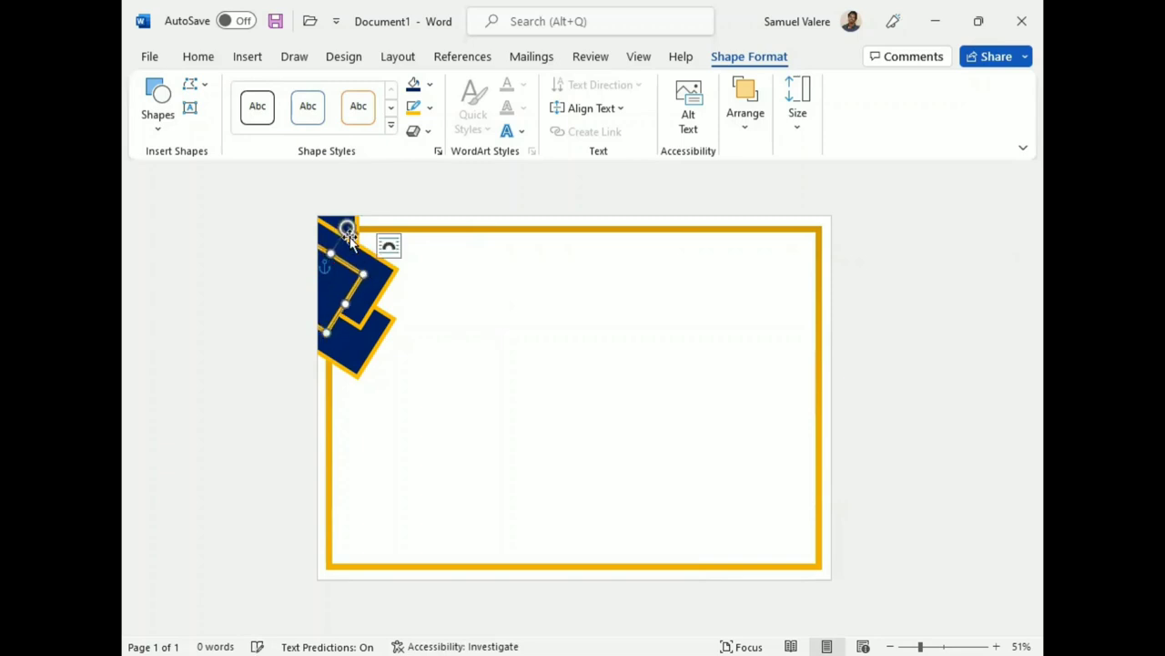
pyautogui.moveTo(342, 227); pyautogui.dragTo(354, 234)
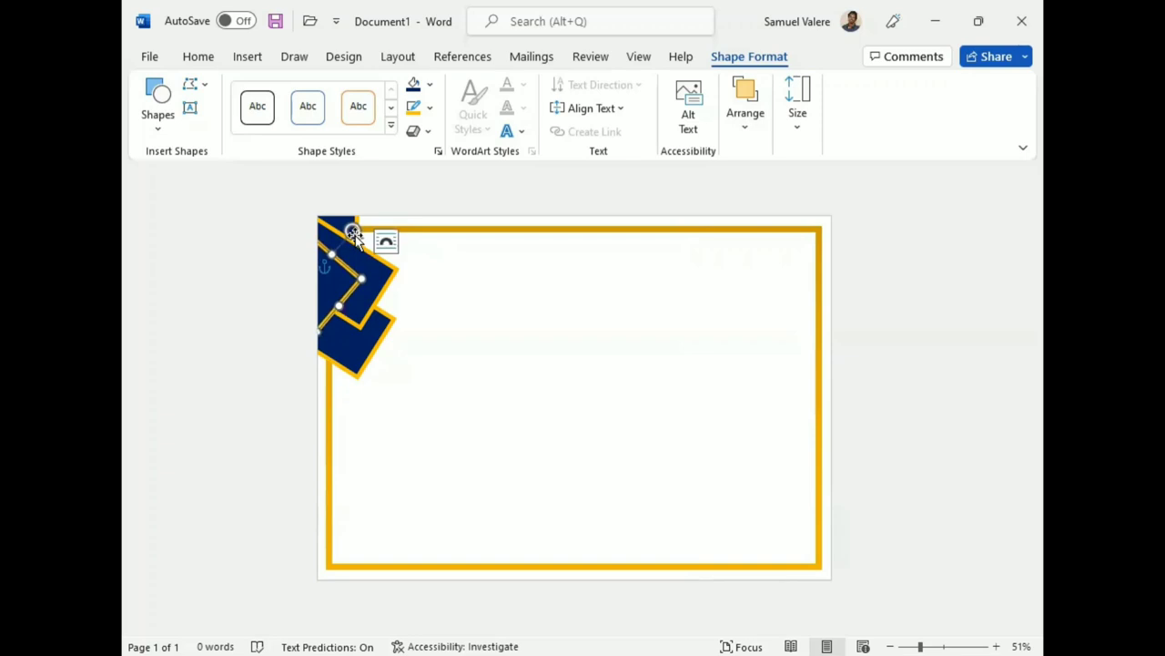
pyautogui.moveTo(356, 232); pyautogui.dragTo(360, 233)
pyautogui.click(501, 364)
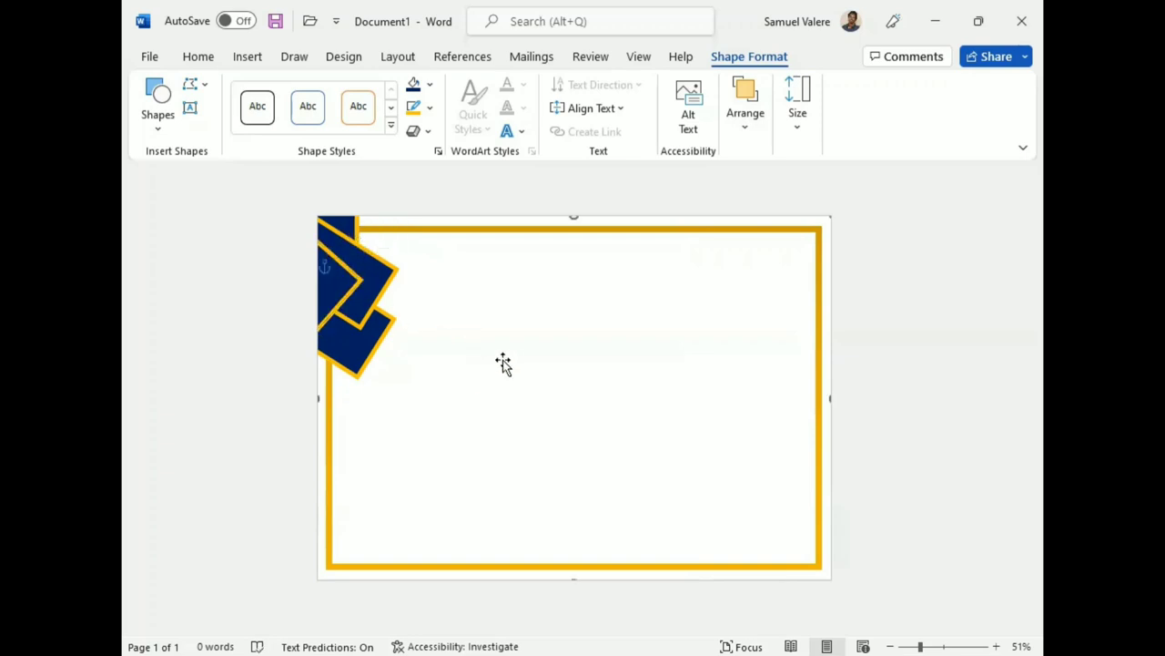
pyautogui.click(344, 296)
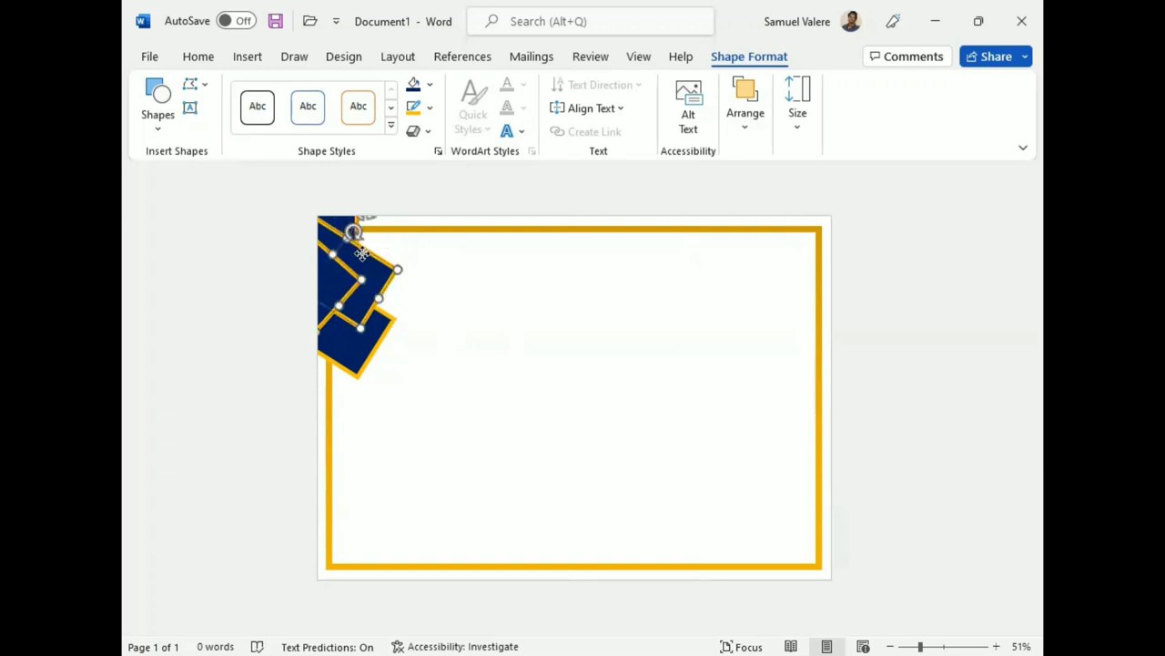
# Step: Group the navy corner shapes into one object
pyautogui.keyDown('shift'); pyautogui.click(353, 349); pyautogui.keyUp('shift')
pyautogui.click(743, 119)
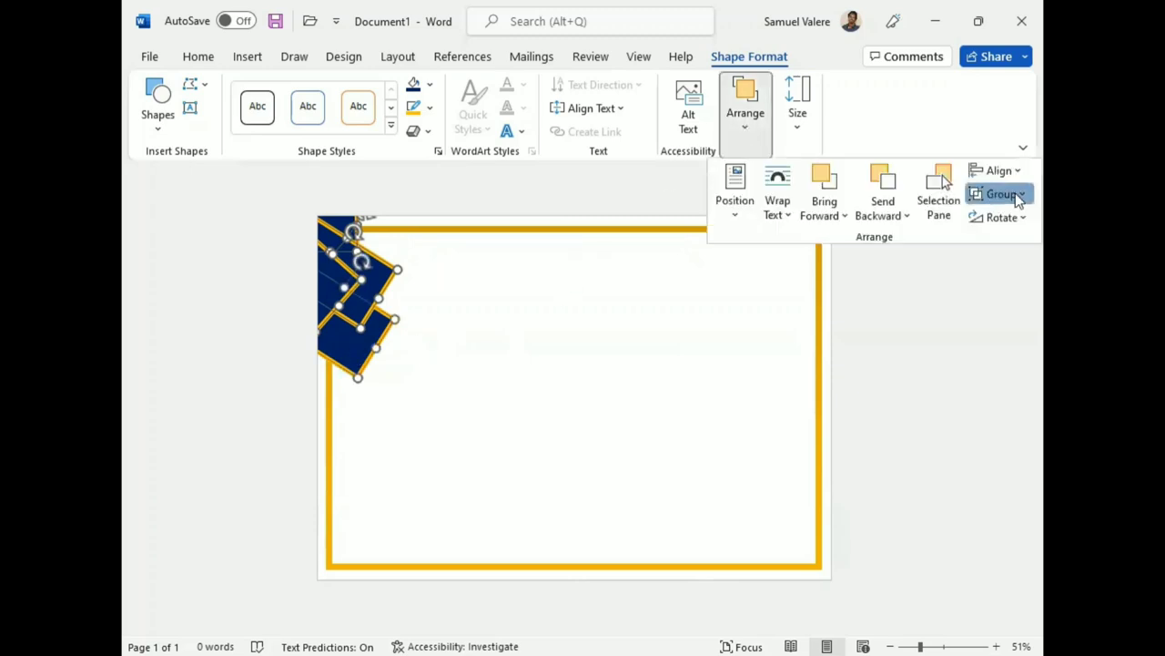
pyautogui.click(1018, 197)
pyautogui.click(994, 218)
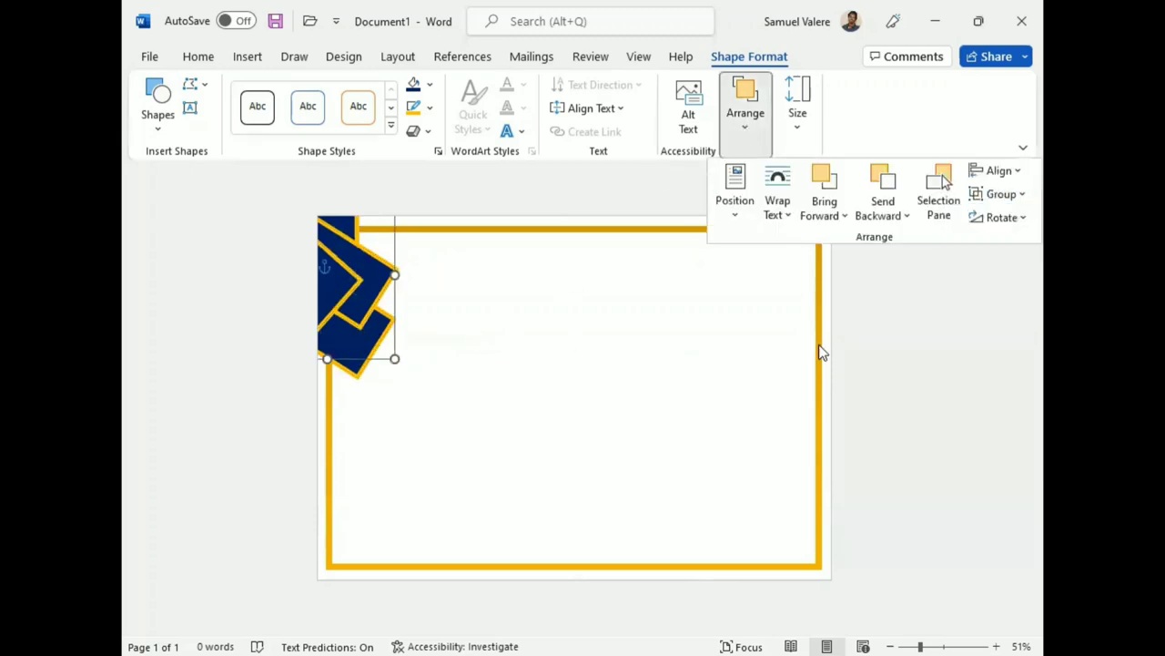
pyautogui.click(433, 318)
# Step: Copy the navy group, rotate it about 160°, and tuck it into the lower-right corner
pyautogui.moveTo(363, 302)
pyautogui.mouseDown()
pyautogui.moveTo(550, 400)
pyautogui.moveTo(674, 446)
pyautogui.mouseUp()
pyautogui.moveTo(647, 318)
pyautogui.mouseDown()
pyautogui.moveTo(667, 488)
pyautogui.moveTo(719, 519)
pyautogui.mouseUp()
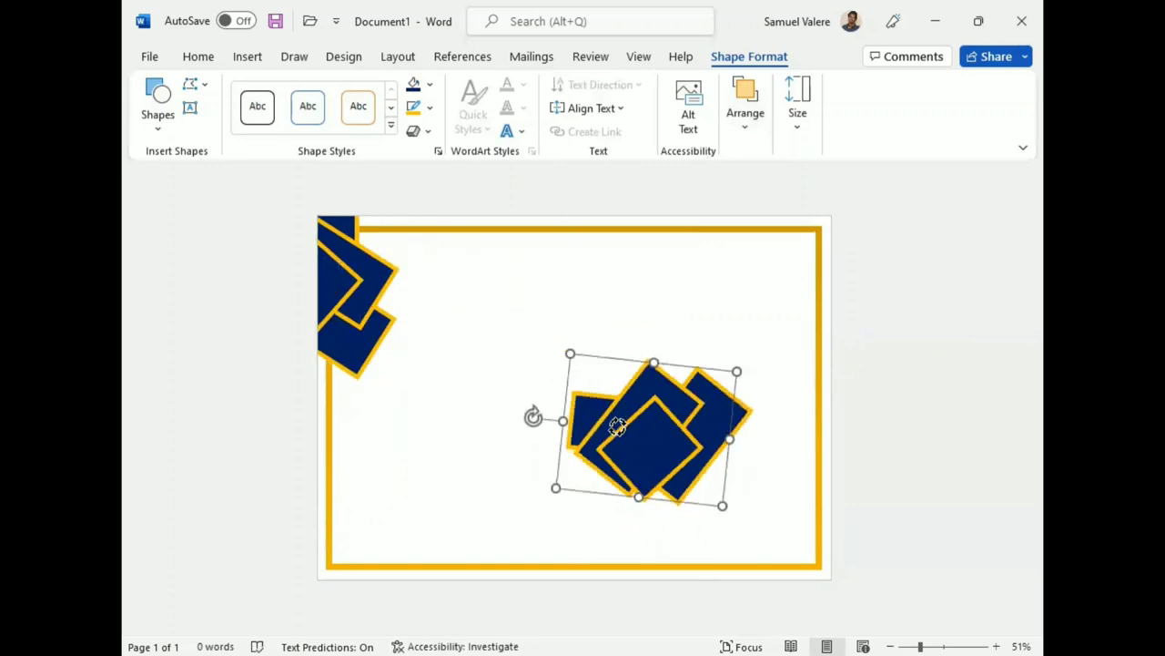
pyautogui.moveTo(657, 436); pyautogui.dragTo(718, 472)
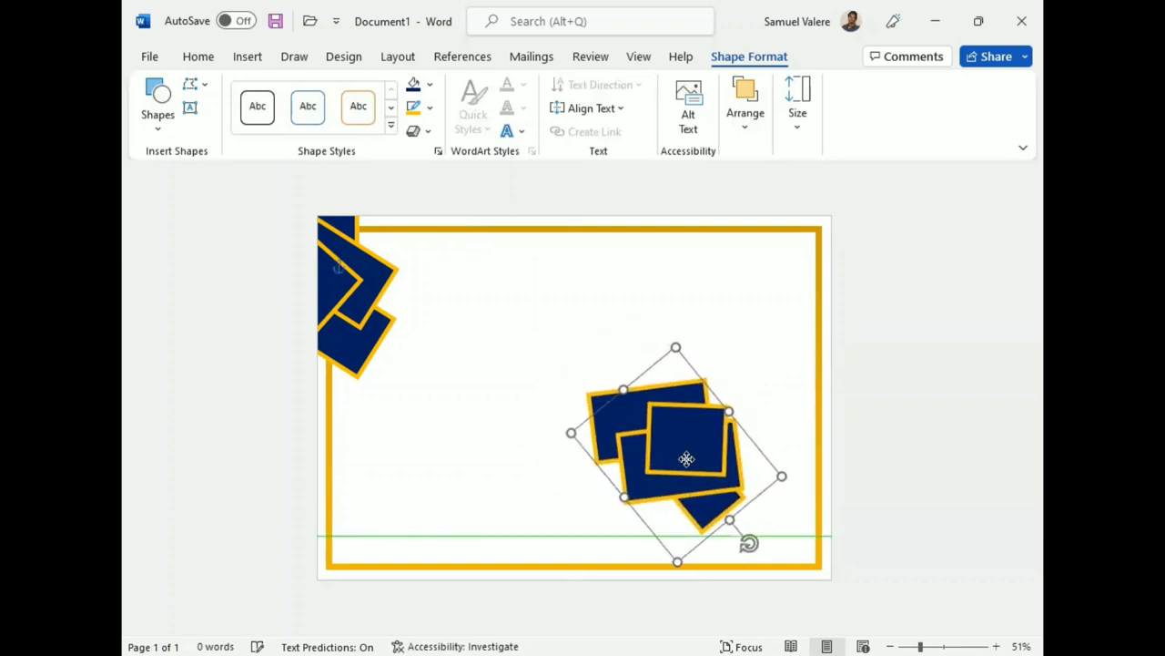
pyautogui.moveTo(769, 559); pyautogui.dragTo(719, 562)
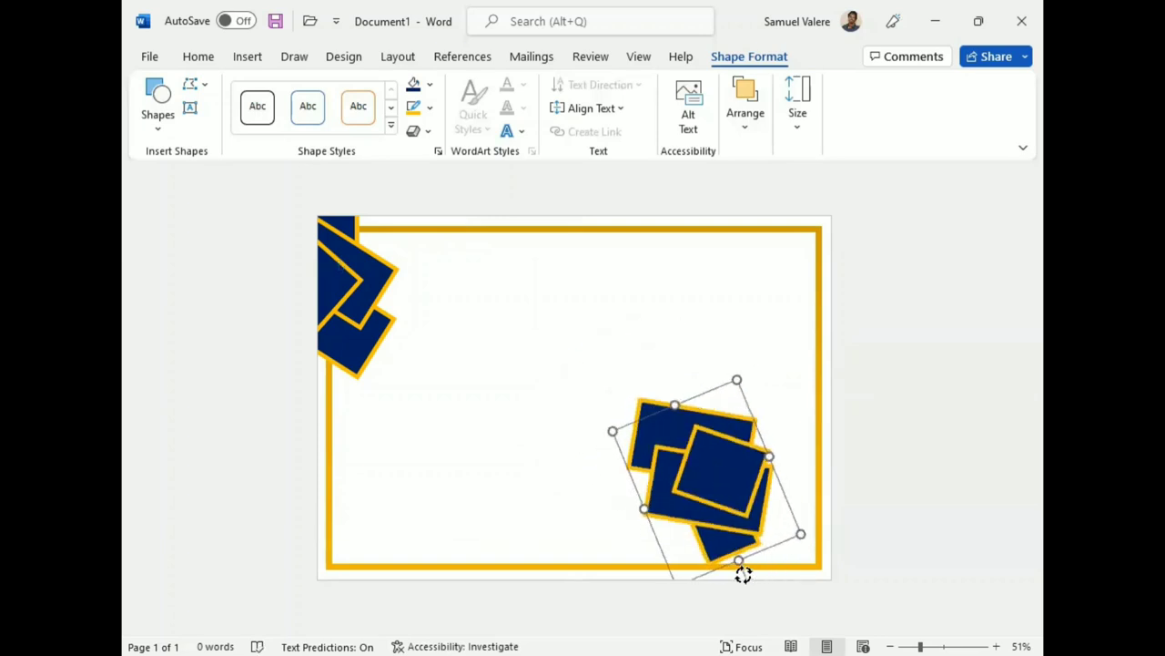
pyautogui.moveTo(737, 482); pyautogui.dragTo(773, 447)
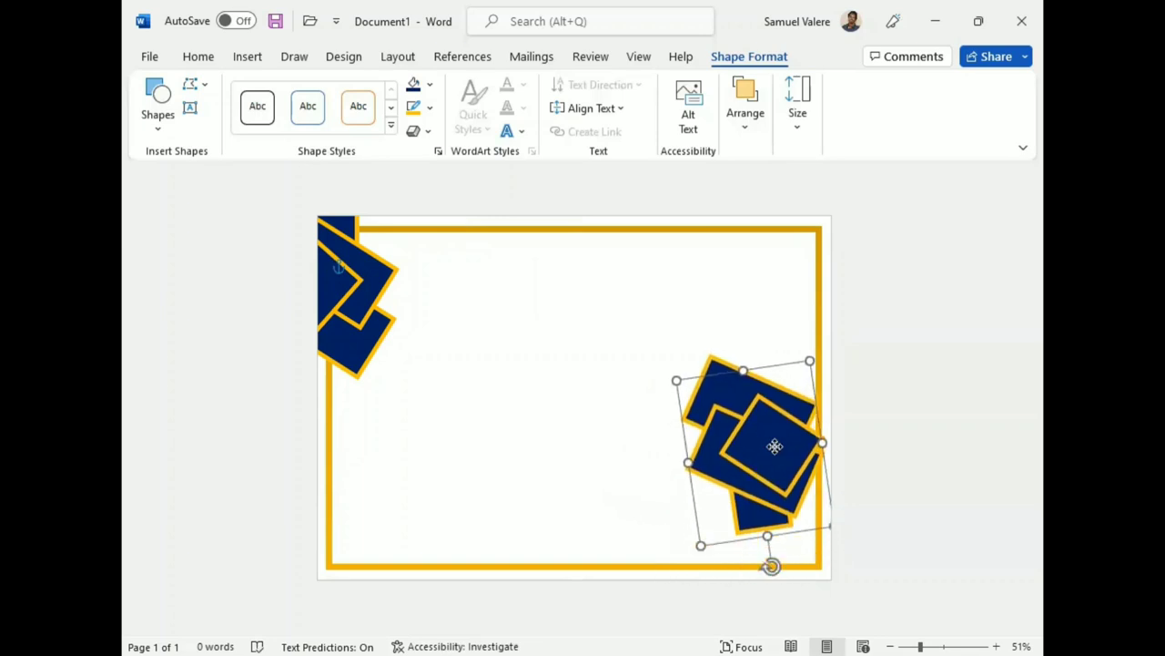
pyautogui.moveTo(769, 566); pyautogui.dragTo(731, 557)
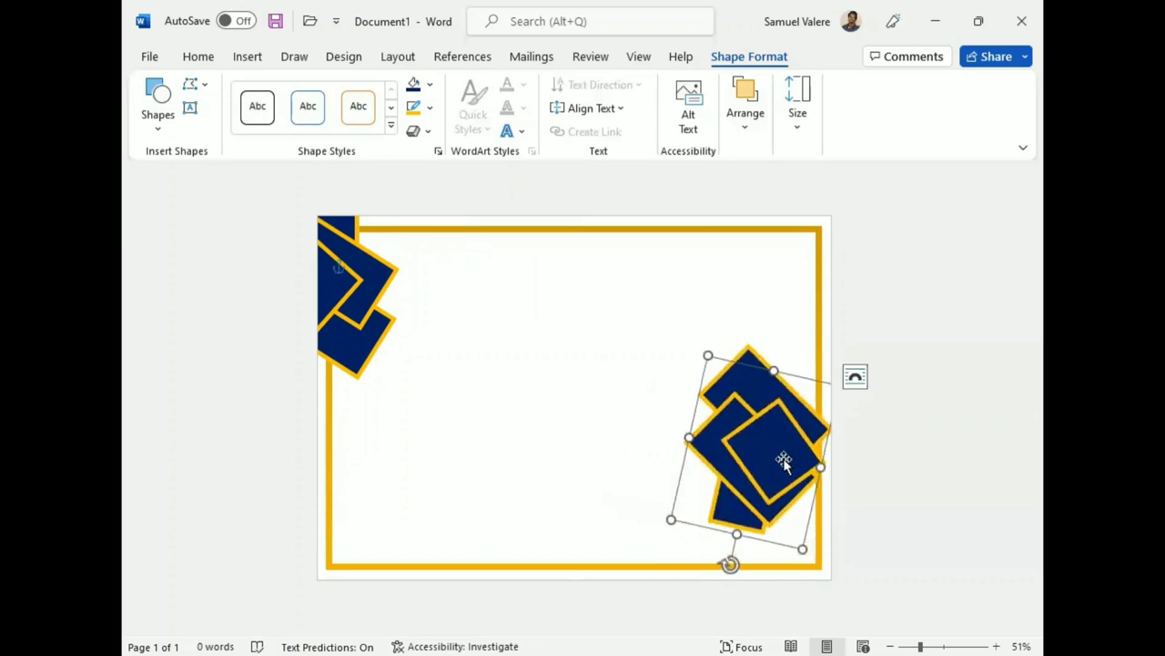
pyautogui.moveTo(783, 463)
pyautogui.mouseDown()
pyautogui.moveTo(822, 534)
pyautogui.moveTo(813, 529)
pyautogui.moveTo(819, 537)
pyautogui.moveTo(754, 569)
pyautogui.mouseUp()
pyautogui.click(809, 535)
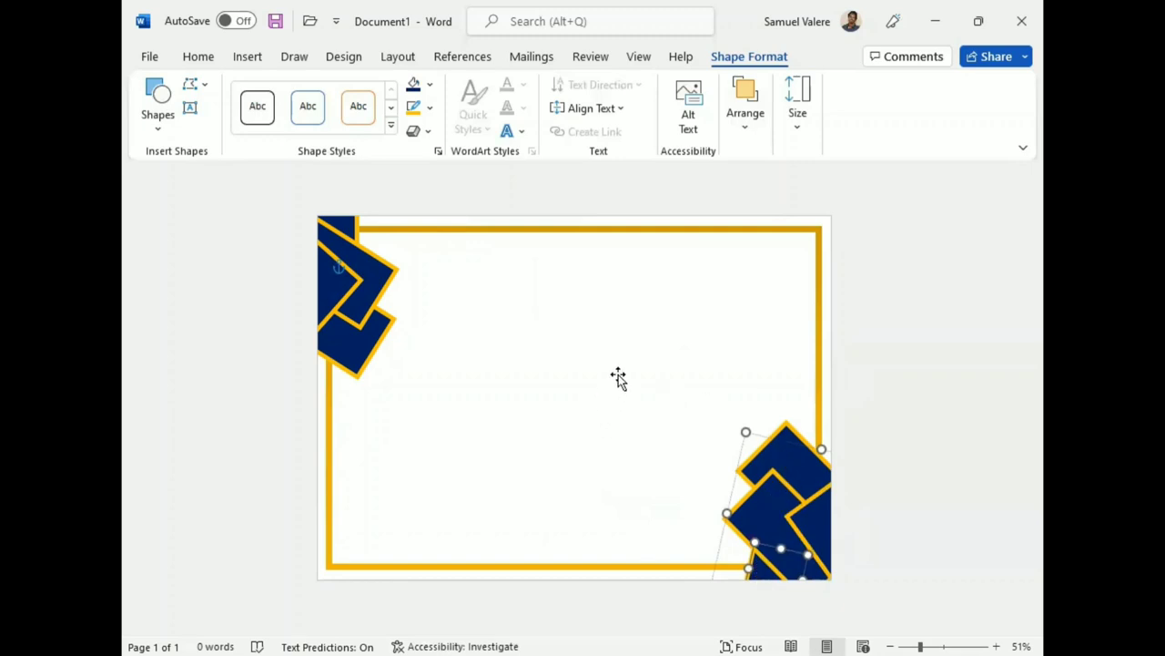
pyautogui.click(747, 445)
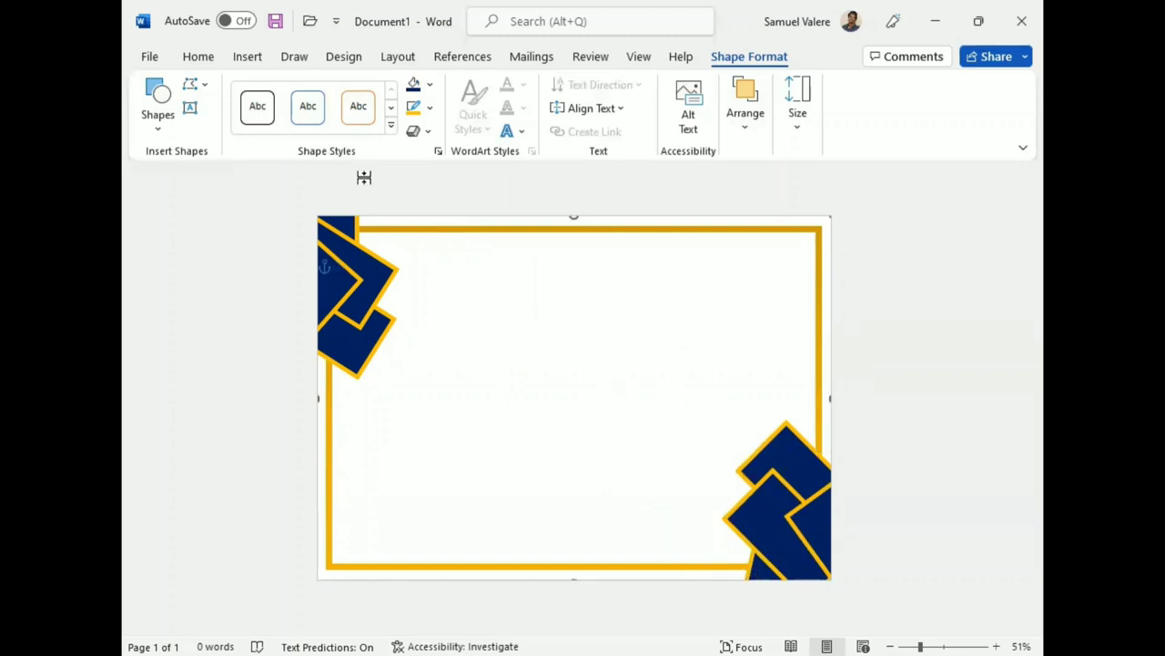
# Step: Draw a text box near the top and centre its Certificate text in Palace Script MT
pyautogui.click(190, 107)
pyautogui.moveTo(442, 253); pyautogui.dragTo(721, 343)
pyautogui.write('Certificate')
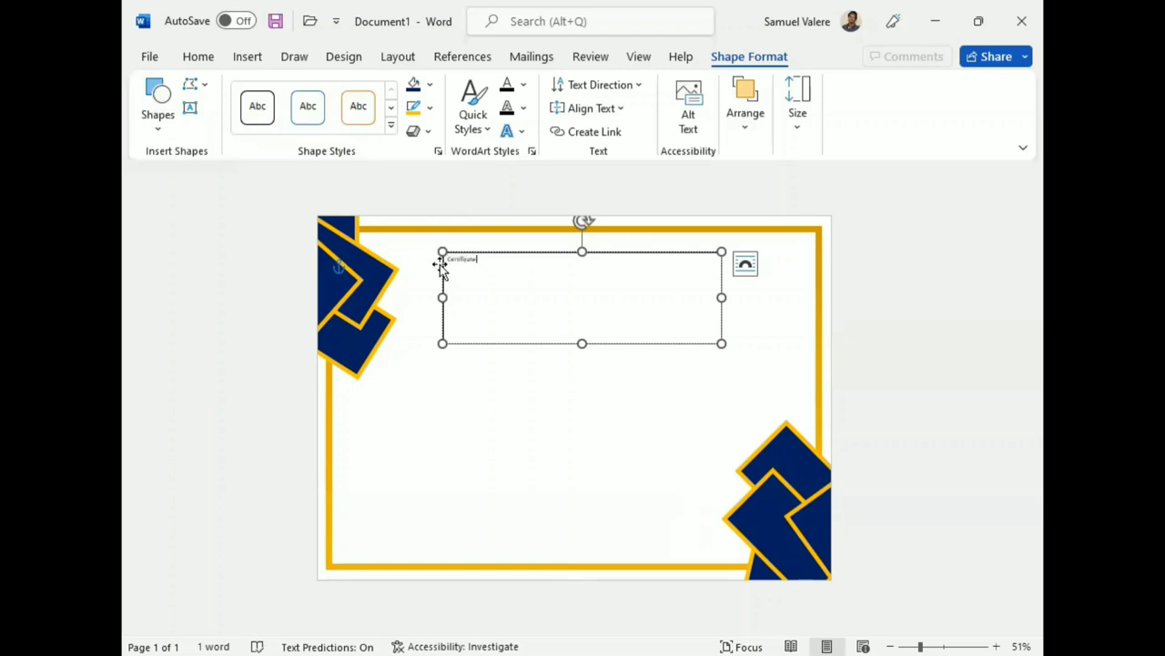
pyautogui.hotkey('ctrl', 'a')
pyautogui.click(197, 56)
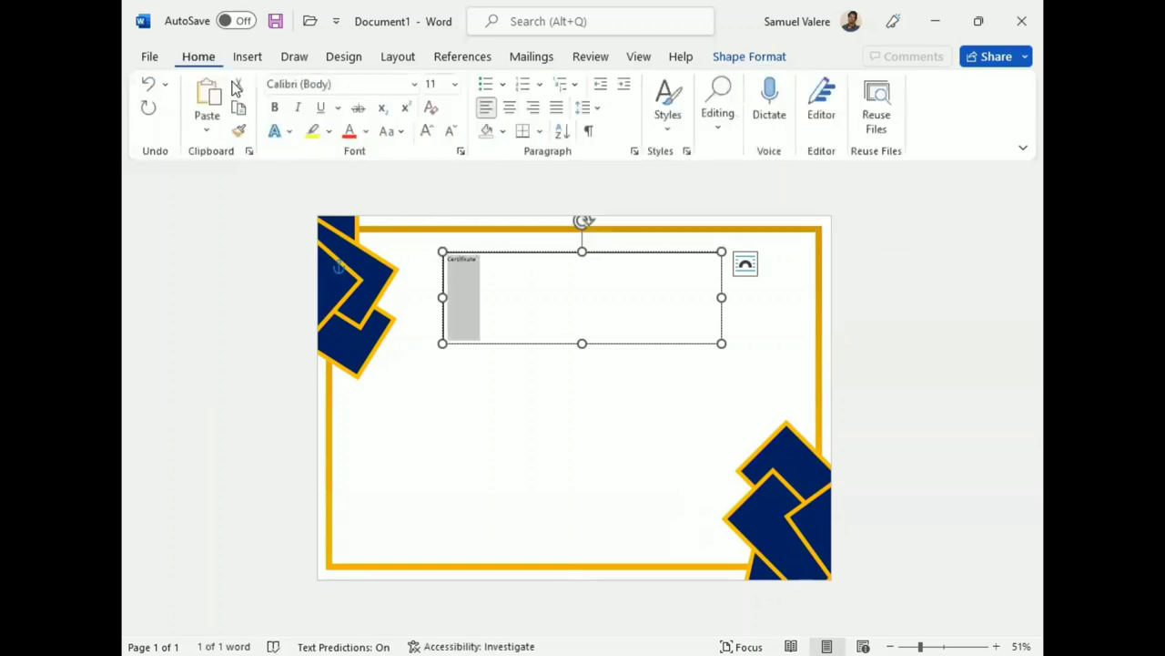
pyautogui.click(510, 107)
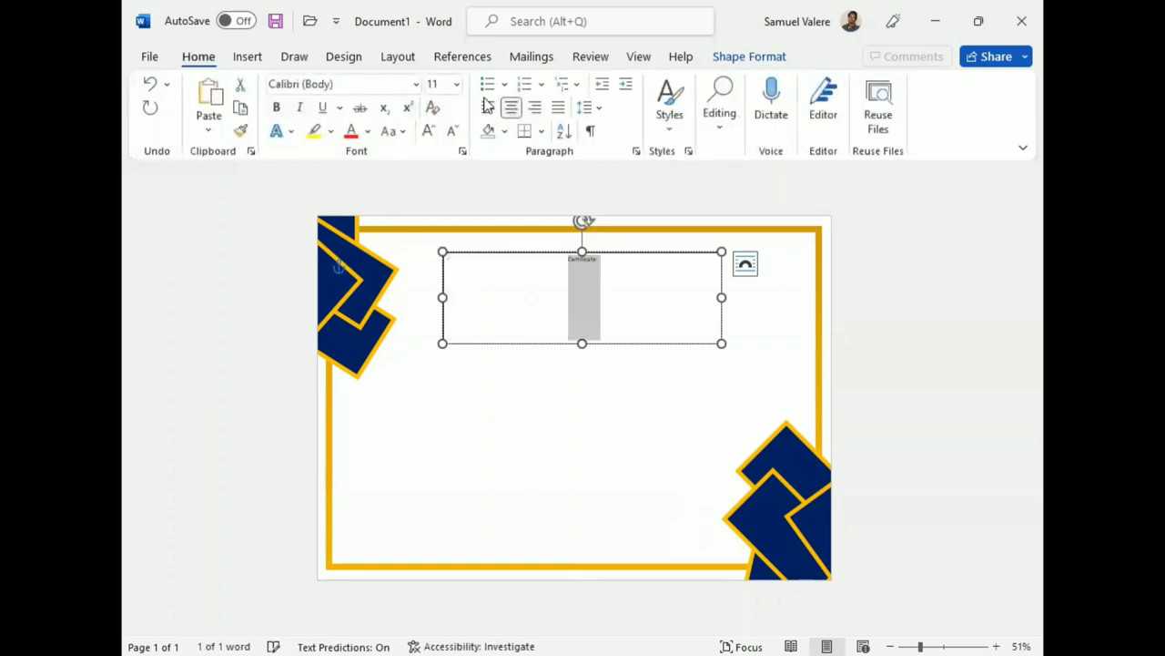
pyautogui.click(364, 83)
pyautogui.write('Palace Script MT')
pyautogui.press('Return')
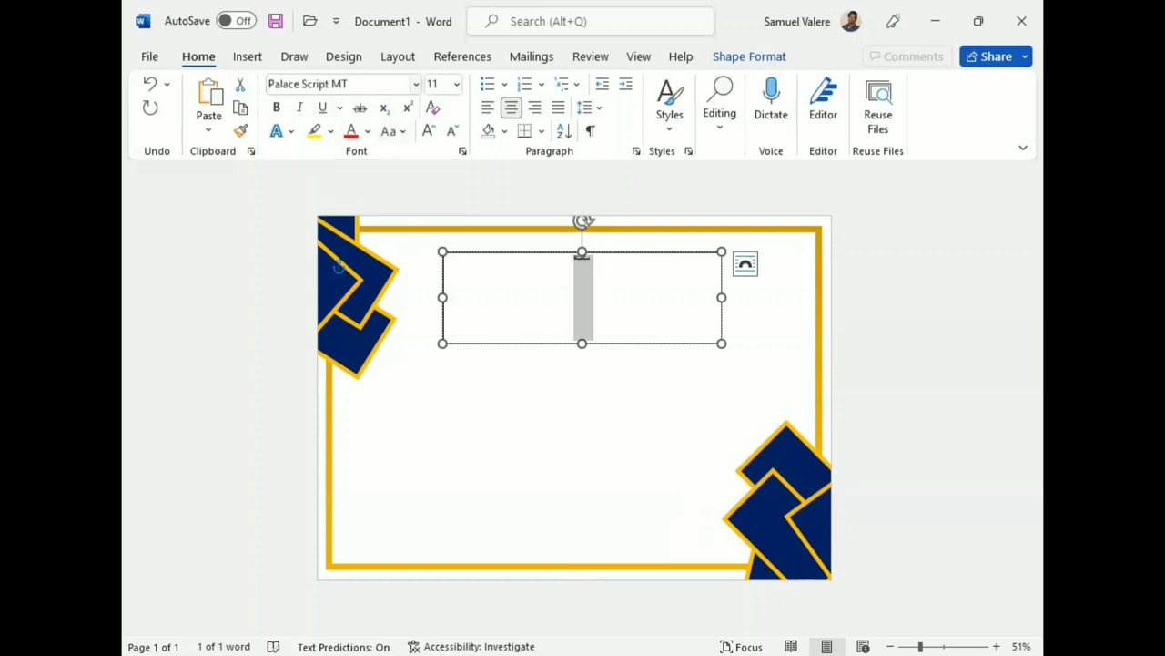
# Step: Make the Certificate title bold at 150 pt, widening the box to fit
pyautogui.click(428, 130)
pyautogui.click(428, 130)
pyautogui.click(428, 130)
pyautogui.click(428, 130)
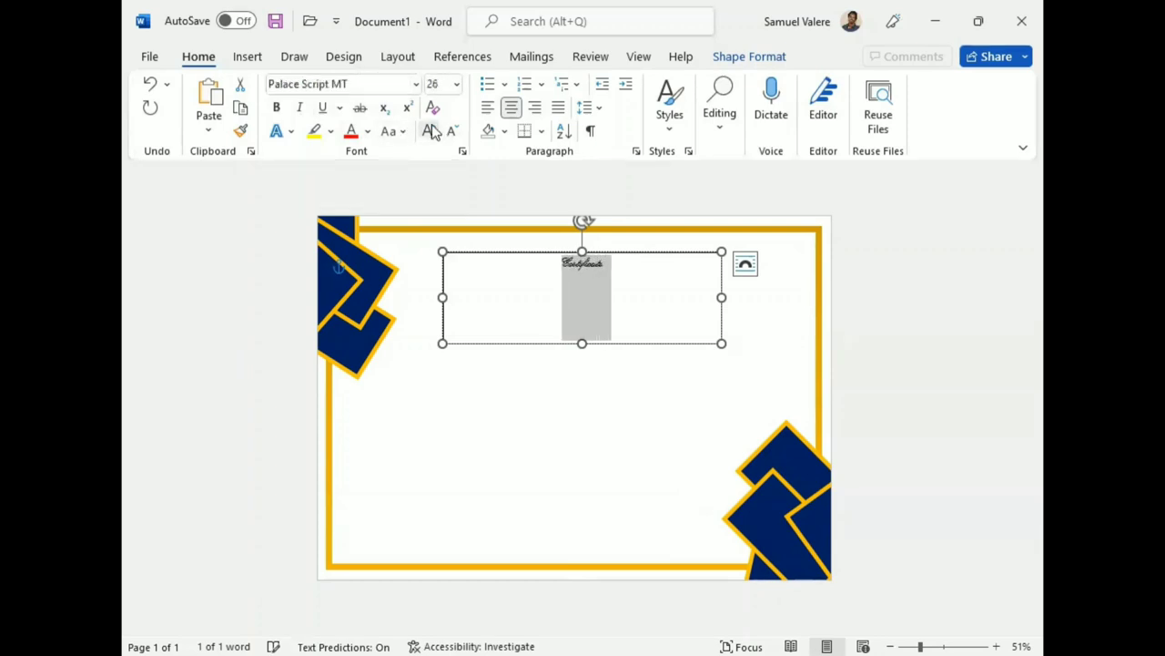
pyautogui.click(428, 130)
pyautogui.click(428, 130)
pyautogui.click(430, 131)
pyautogui.click(430, 130)
pyautogui.click(430, 130)
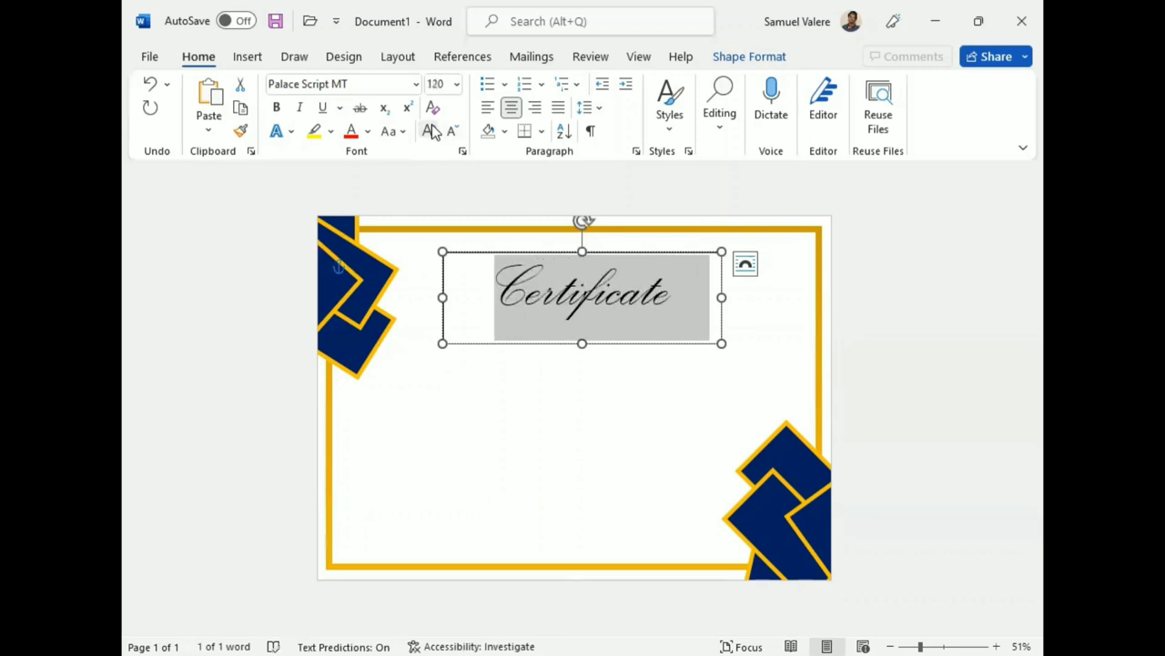
pyautogui.click(428, 130)
pyautogui.click(428, 130)
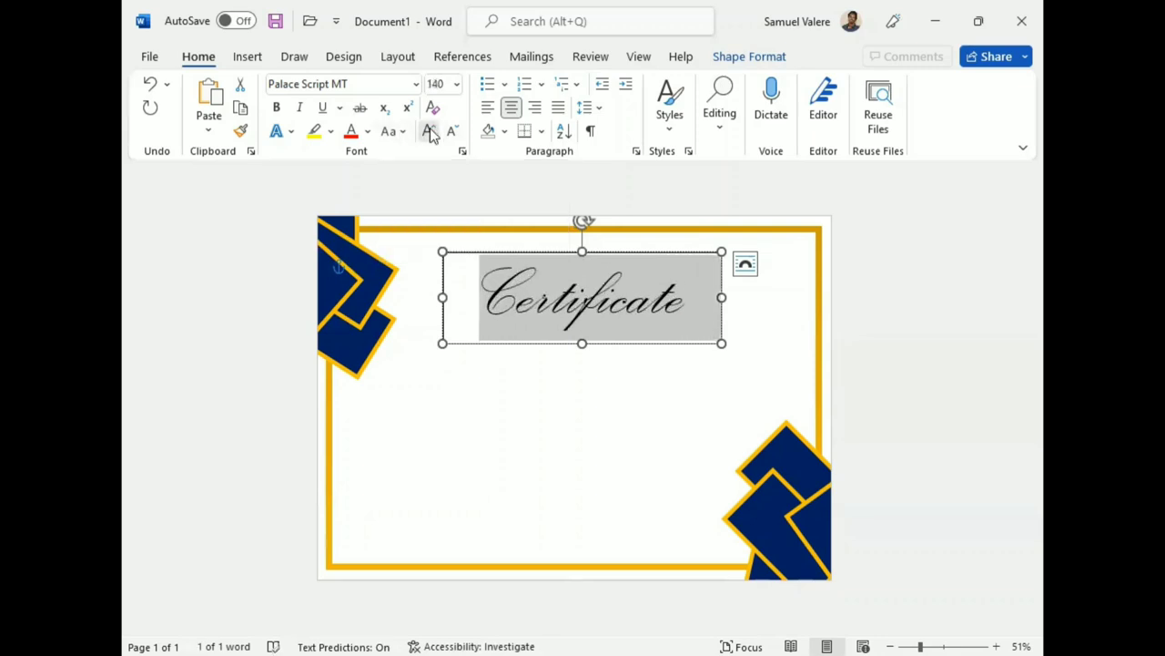
pyautogui.click(428, 130)
pyautogui.click(278, 108)
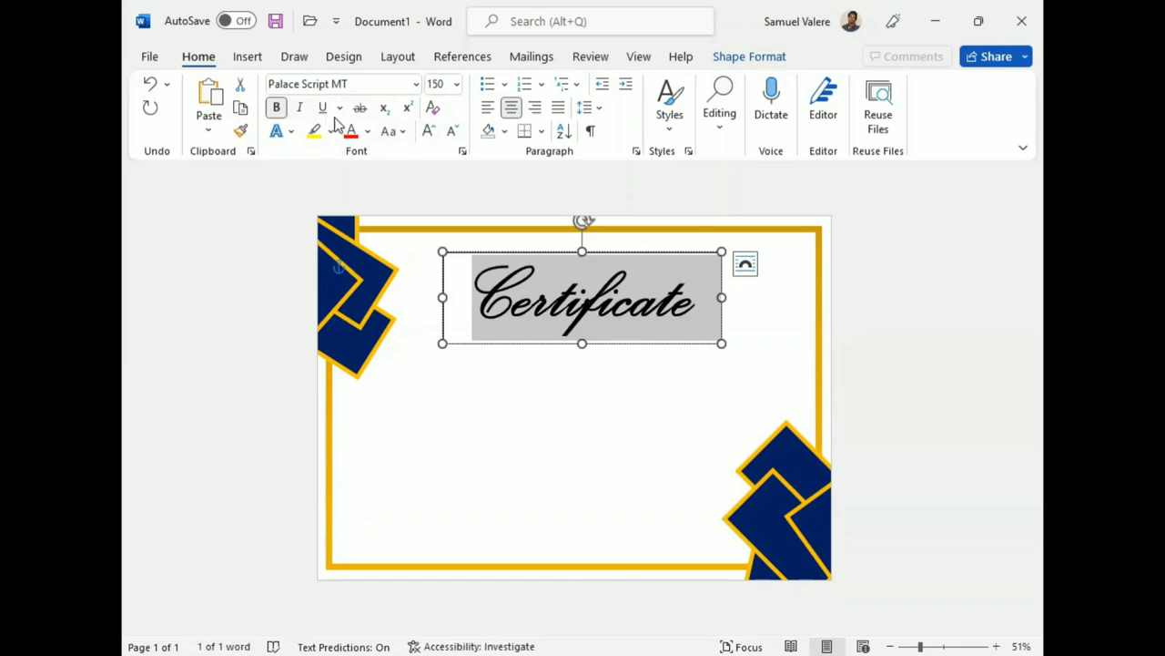
pyautogui.click(430, 130)
pyautogui.click(430, 130)
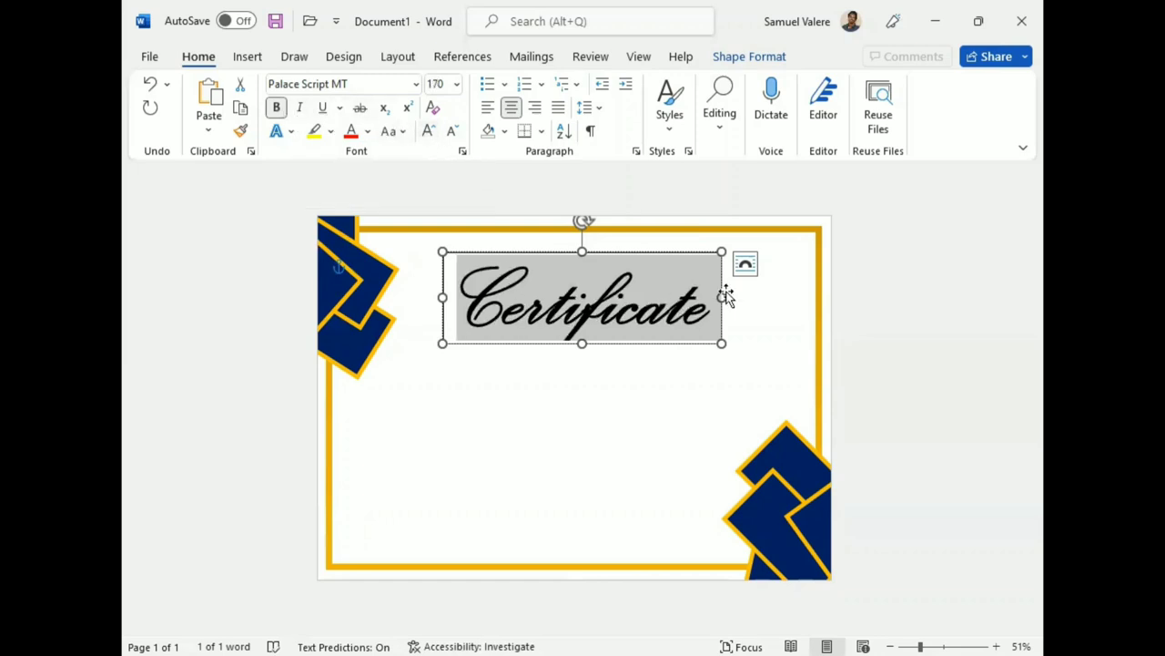
pyautogui.moveTo(722, 297); pyautogui.dragTo(764, 297)
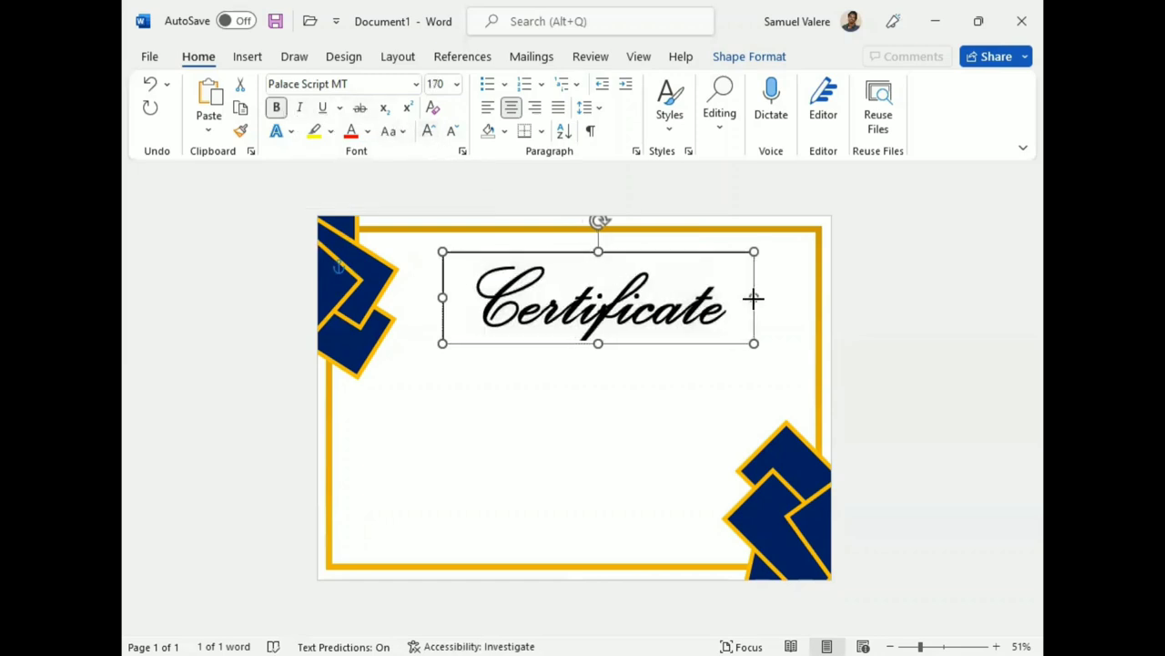
pyautogui.click(453, 132)
pyautogui.click(452, 132)
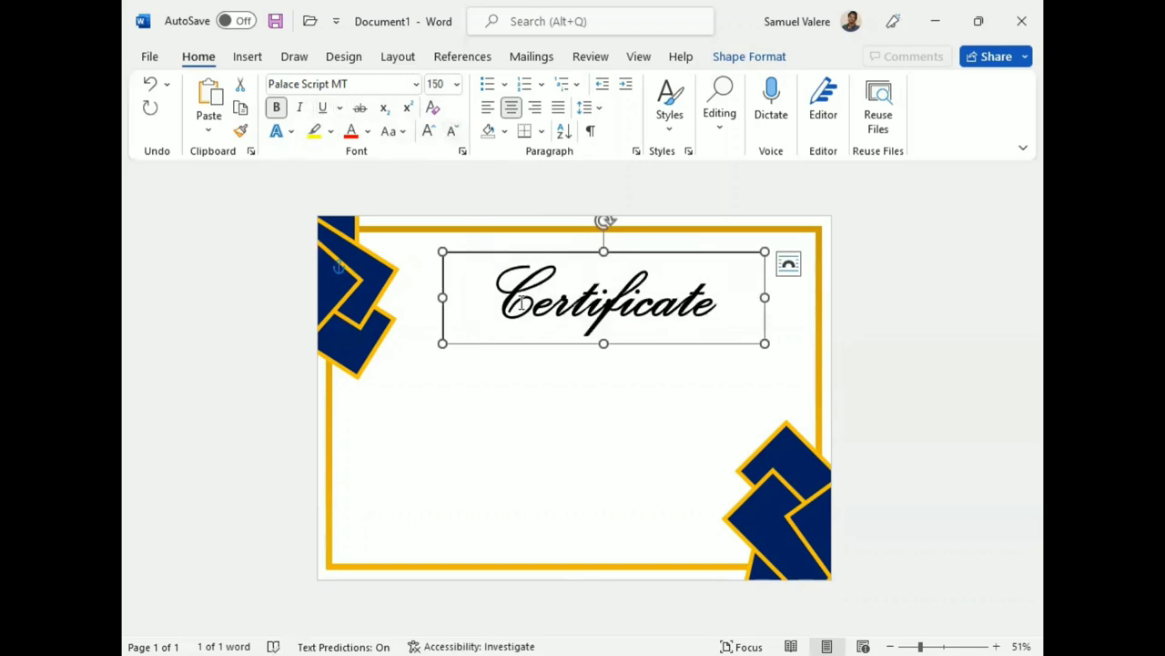
# Step: Remove the title box's outline and fill, then shift it slightly left
pyautogui.click(745, 57)
pyautogui.click(425, 107)
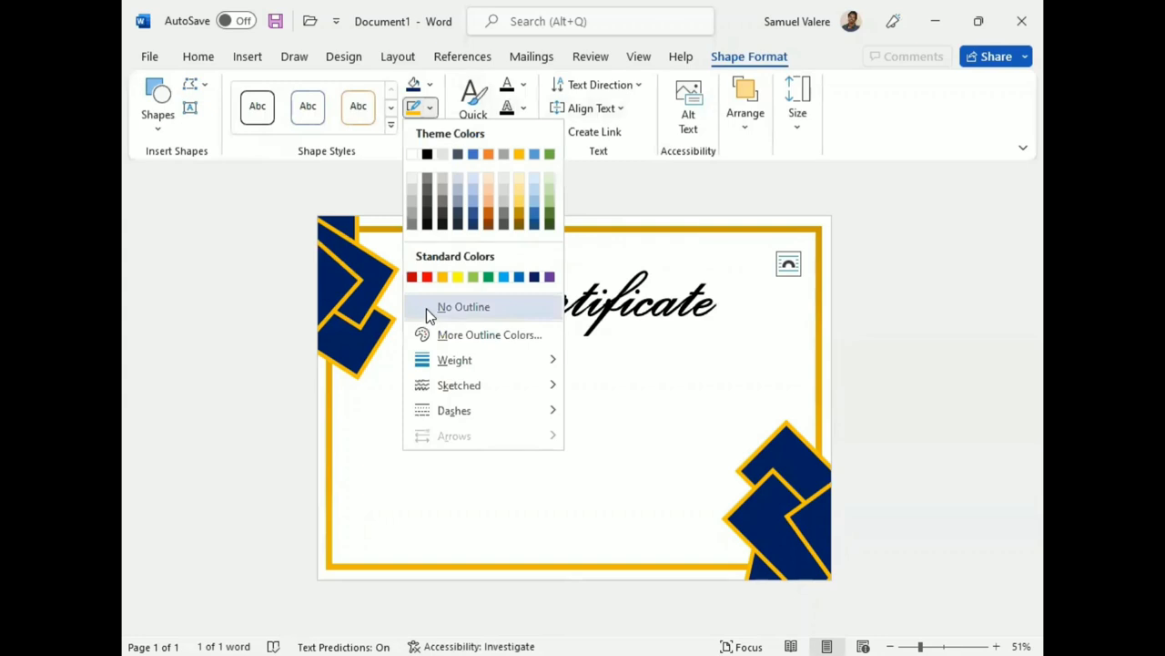
pyautogui.click(426, 308)
pyautogui.click(425, 84)
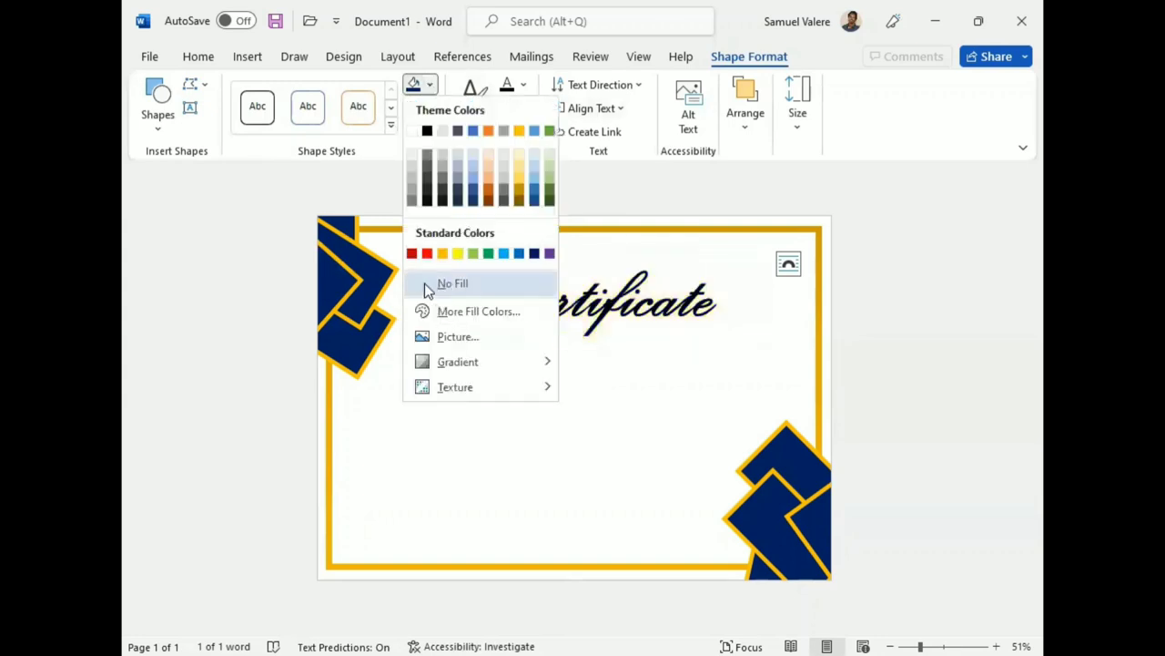
pyautogui.click(424, 283)
pyautogui.click(605, 249)
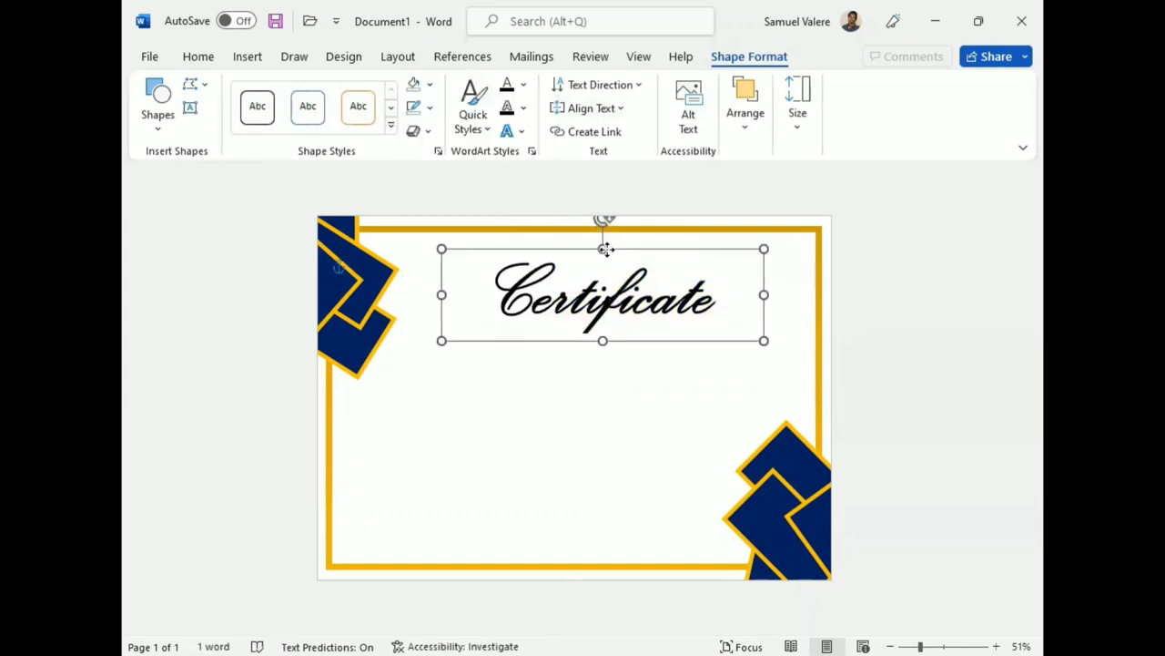
pyautogui.moveTo(606, 249); pyautogui.dragTo(577, 249)
pyautogui.click(562, 304)
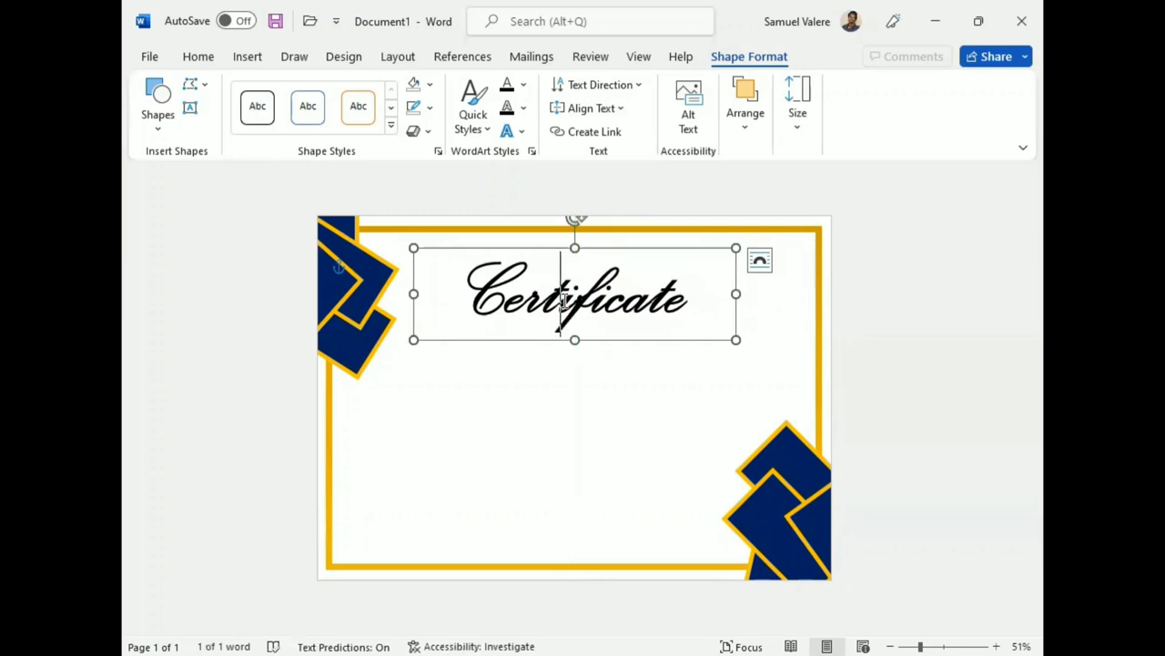
pyautogui.doubleClick(561, 303)
# Step: Switch the Certificate text to a gradient fill, darkening the first stop and moving it to about 13%
pyautogui.click(522, 84)
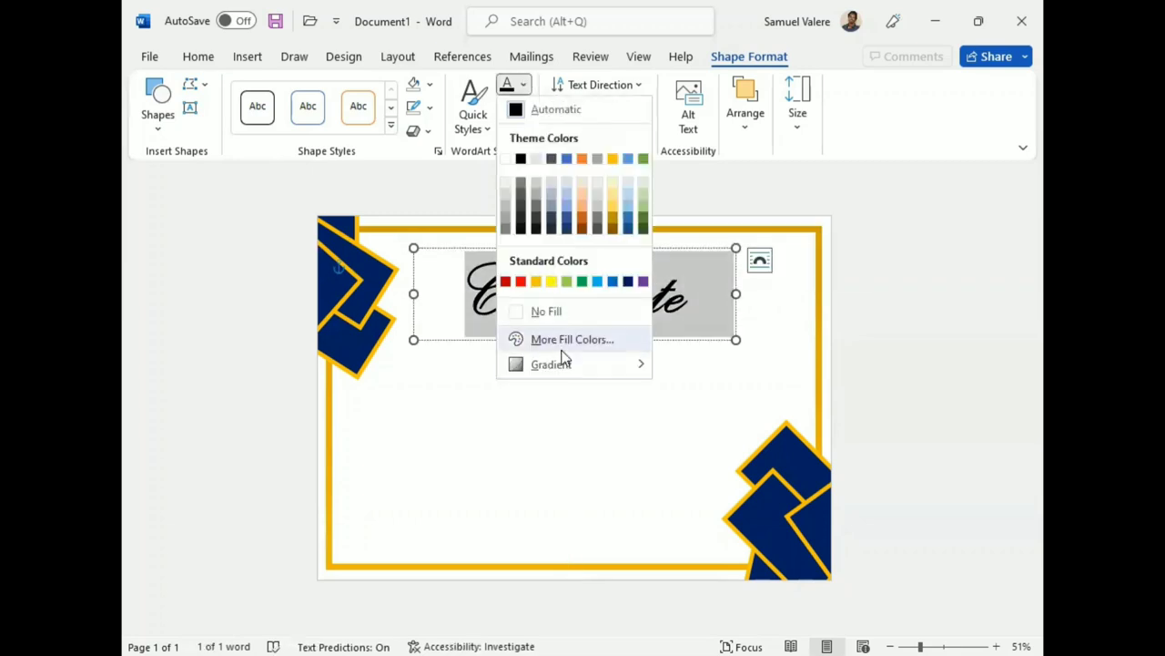
pyautogui.moveTo(562, 365)
pyautogui.click(715, 597)
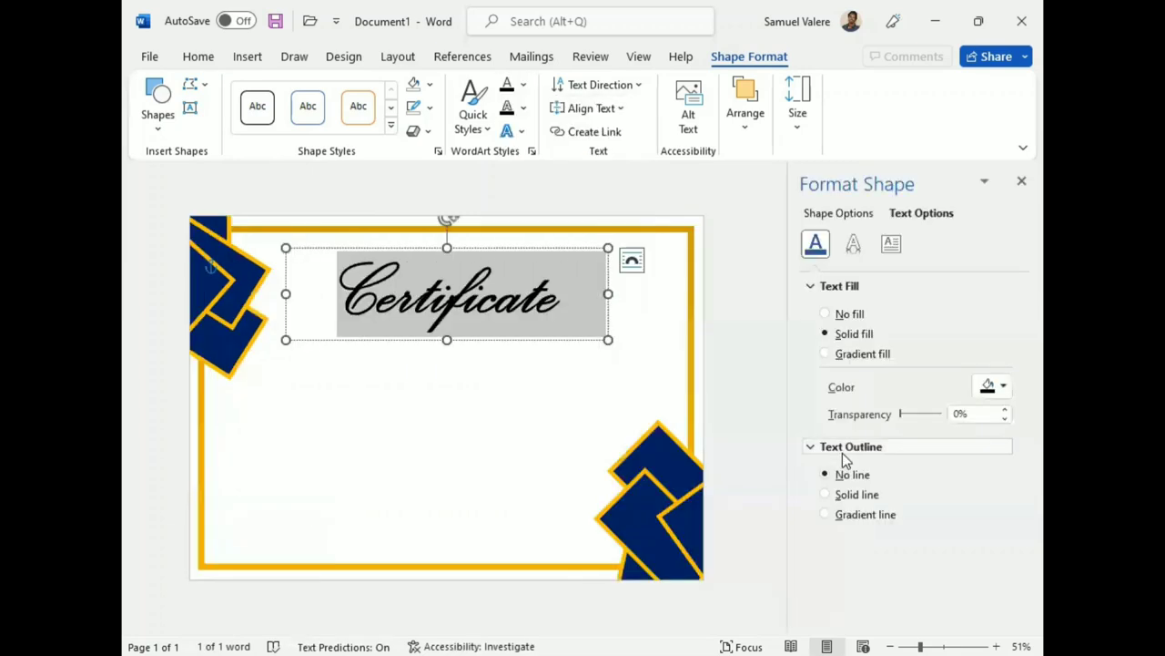
pyautogui.click(827, 355)
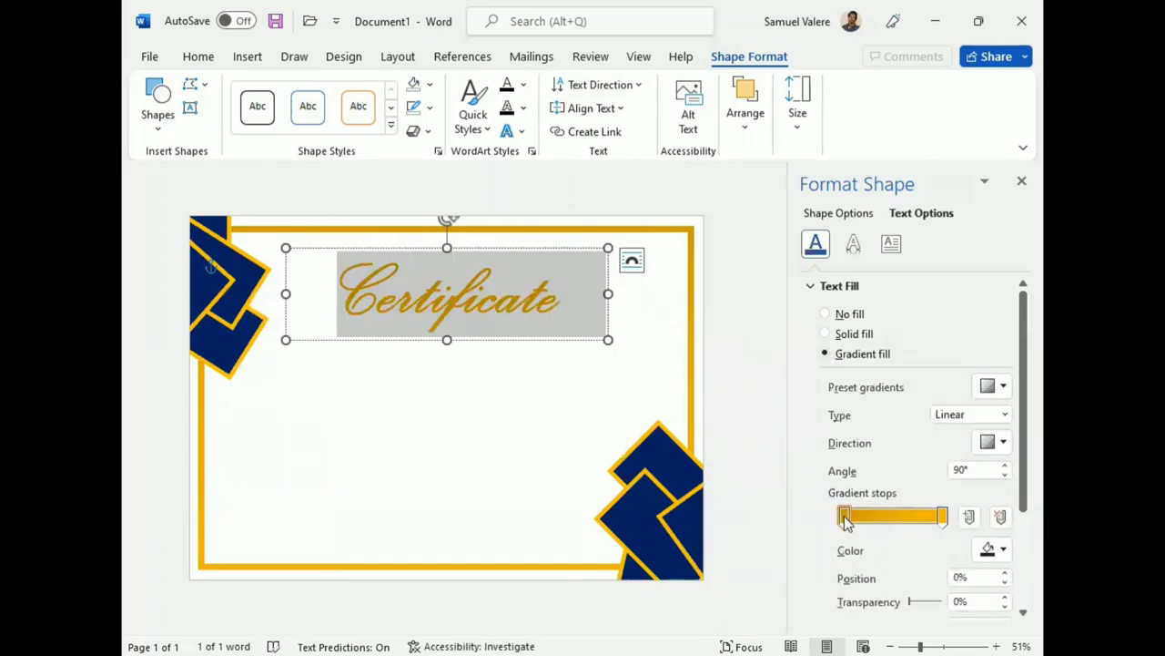
pyautogui.moveTo(845, 519)
pyautogui.mouseDown()
pyautogui.moveTo(856, 521)
pyautogui.moveTo(844, 517)
pyautogui.mouseUp()
pyautogui.scroll(-1, 869, 573)
pyautogui.click(1006, 589)
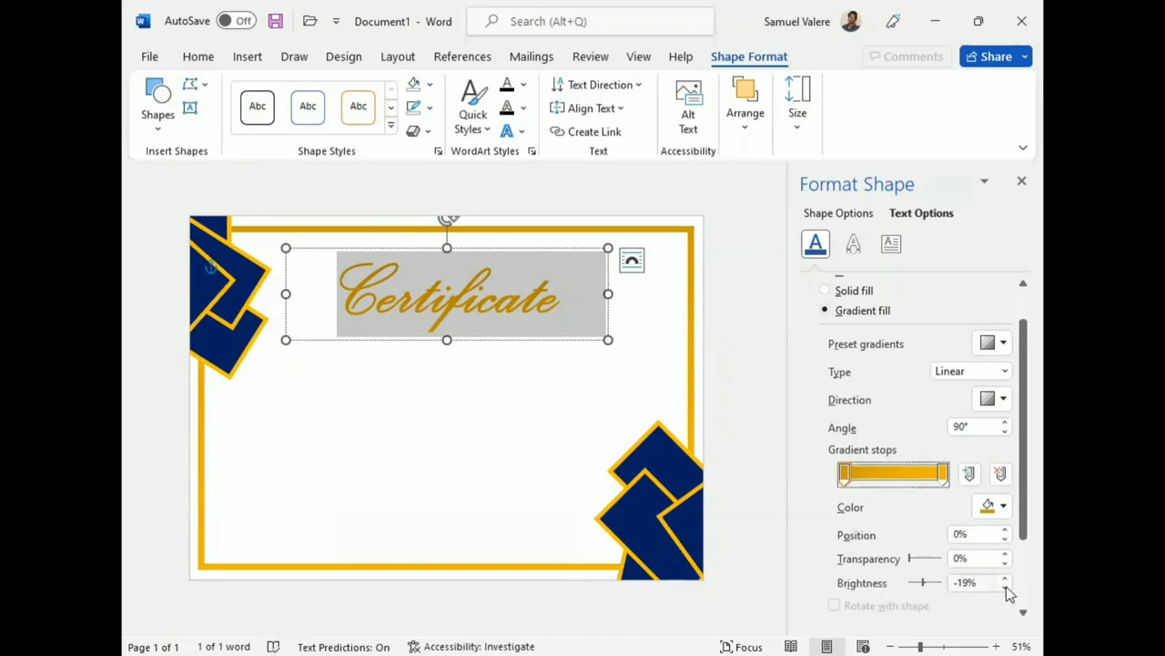
pyautogui.click(1008, 588)
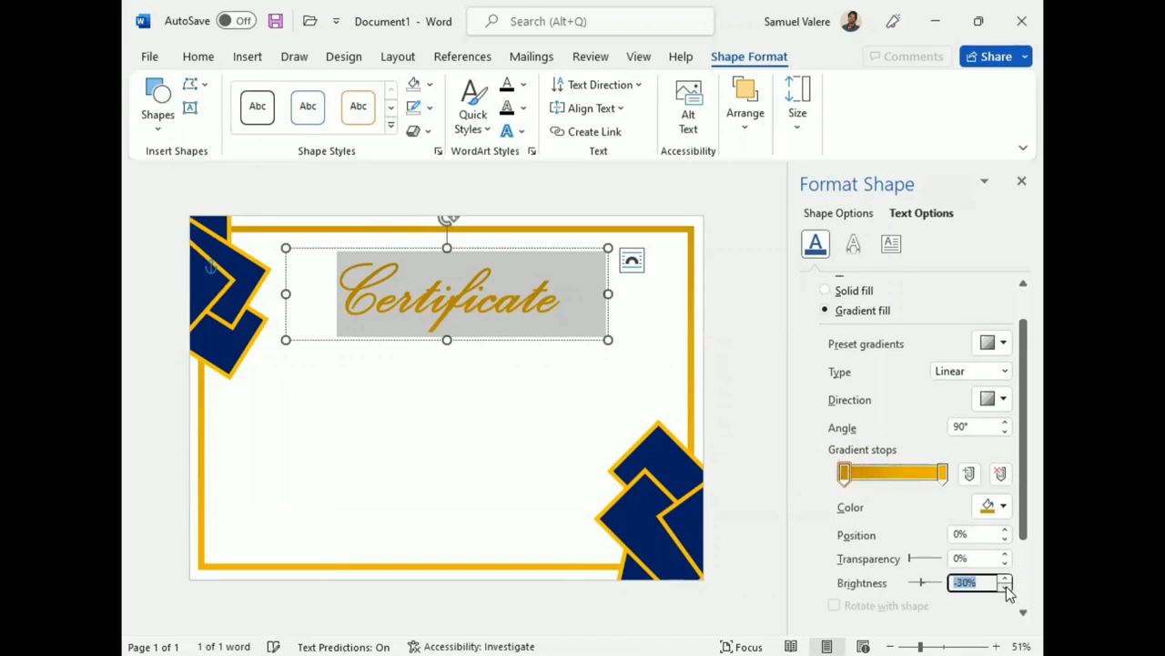
pyautogui.moveTo(845, 473); pyautogui.dragTo(865, 477)
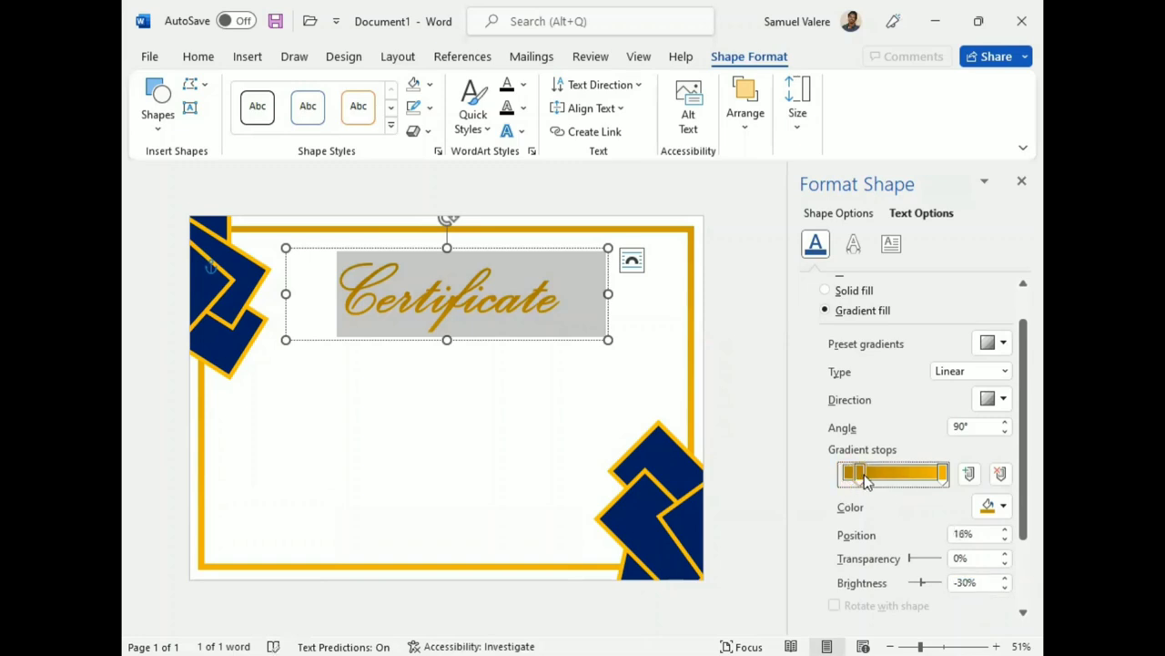
# Step: Brighten the last gradient stop and set the gradient direction to horizontal 0°
pyautogui.click(943, 472)
pyautogui.click(1007, 586)
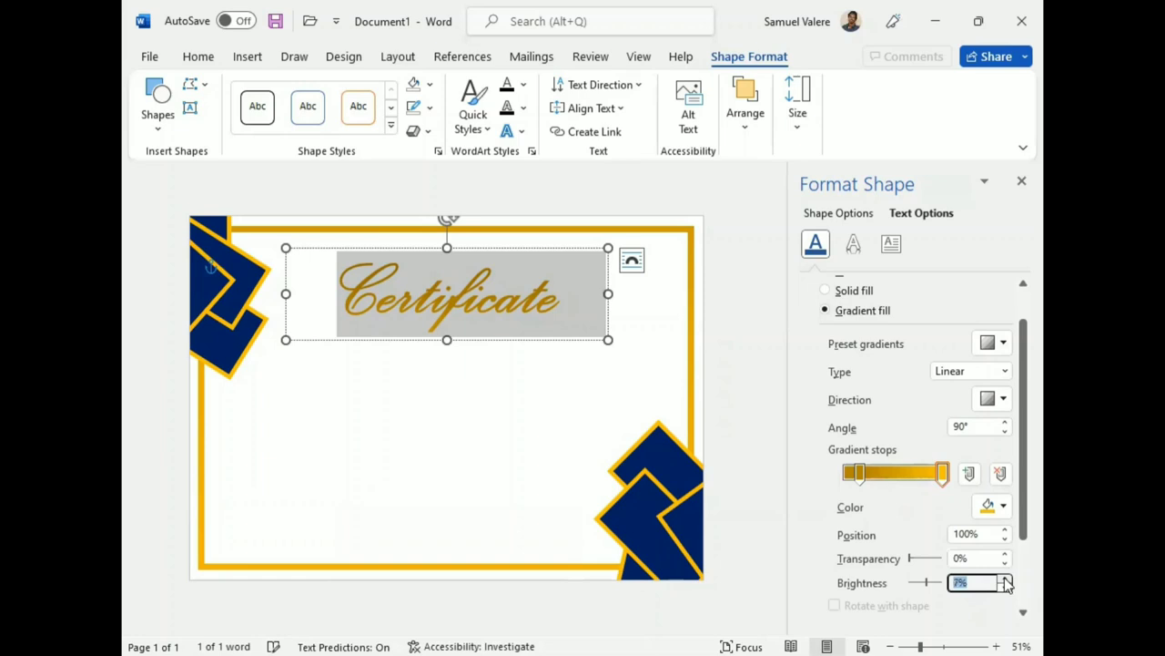
pyautogui.click(1004, 400)
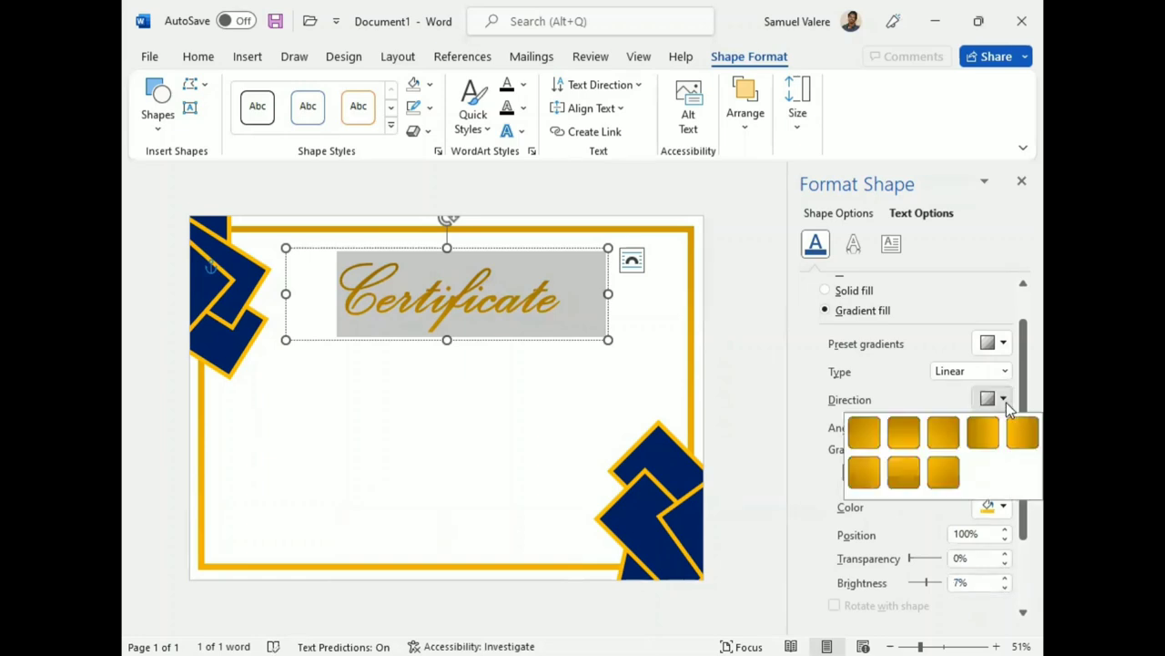
pyautogui.click(982, 433)
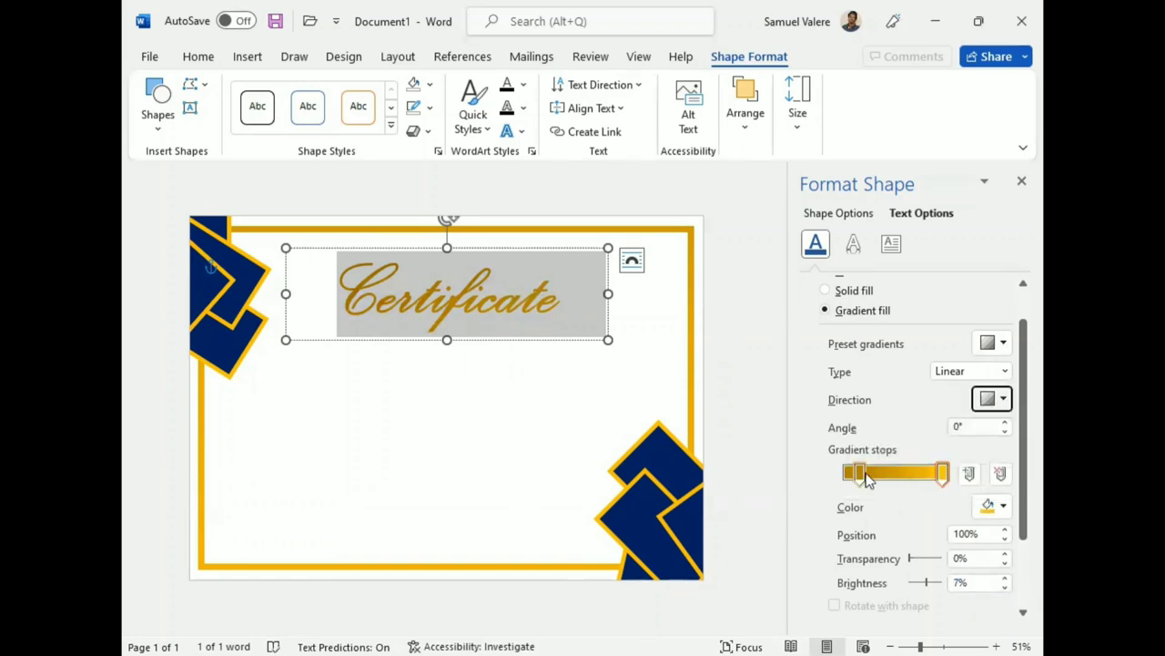
pyautogui.press('Escape')
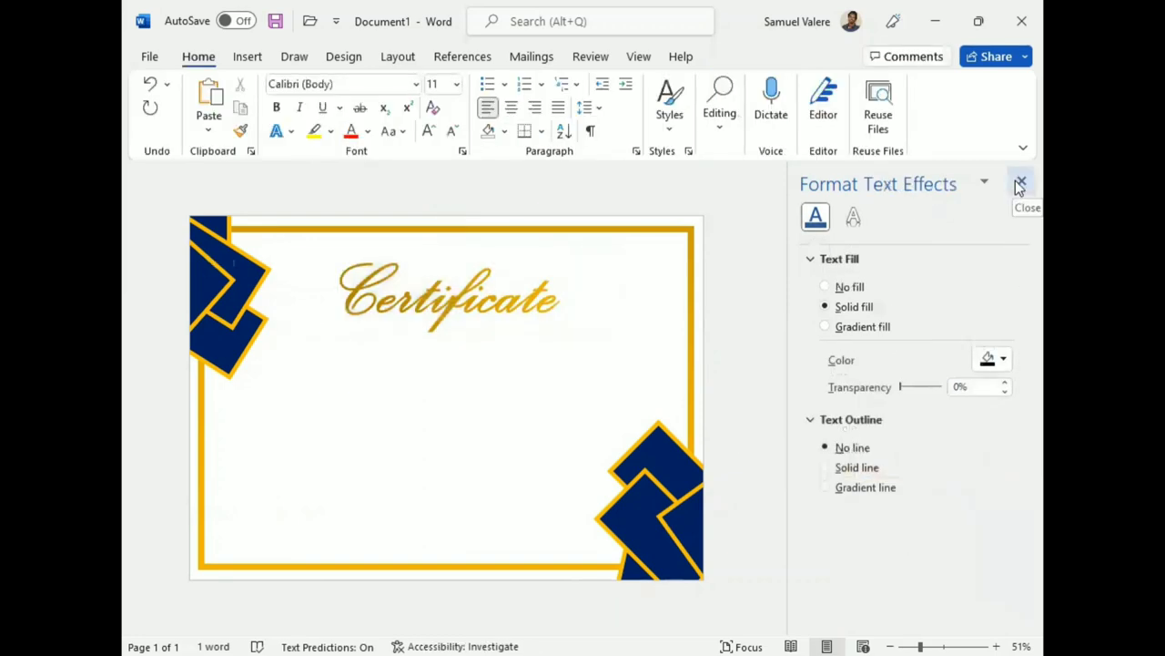
pyautogui.click(1020, 184)
# Step: Nudge the Certificate title box slightly higher on the page
pyautogui.click(593, 271)
pyautogui.click(587, 251)
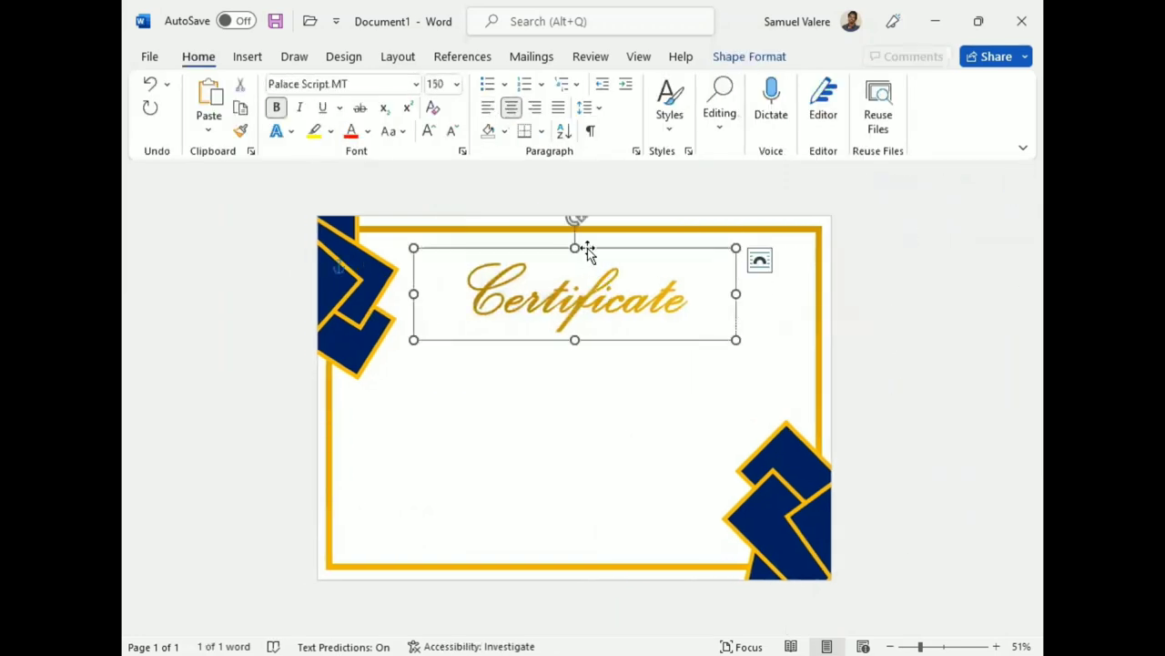
pyautogui.press('Up')
pyautogui.press('Up')
pyautogui.press('Up')
pyautogui.press('Up')
pyautogui.press('Up')
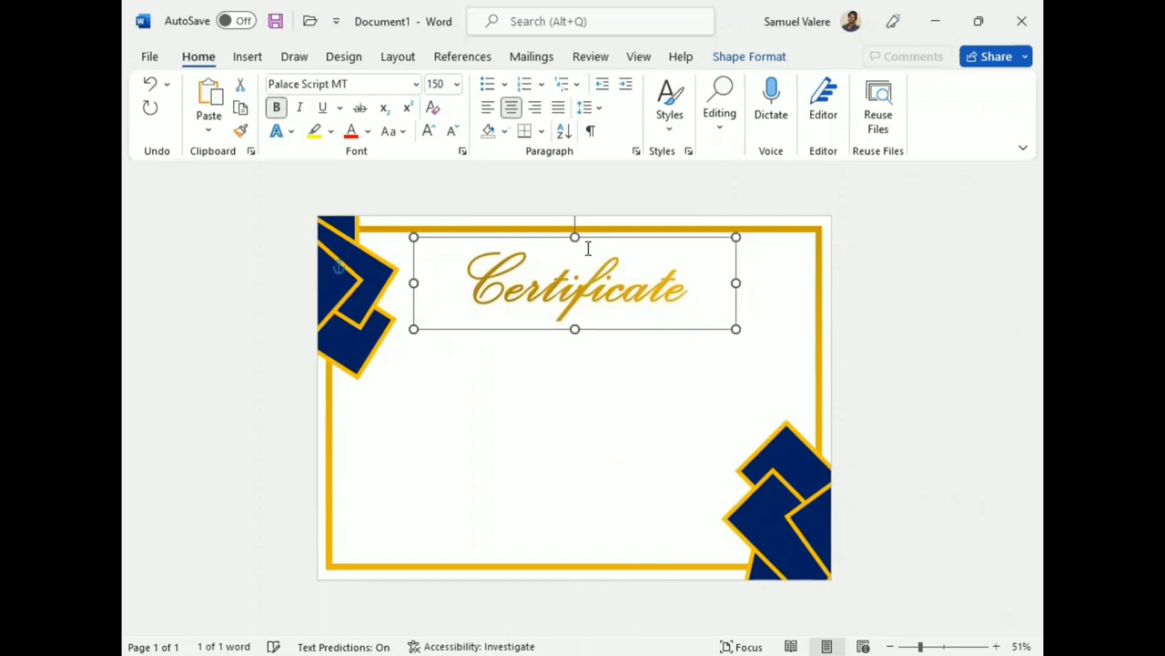
pyautogui.press('Up')
pyautogui.press('Down')
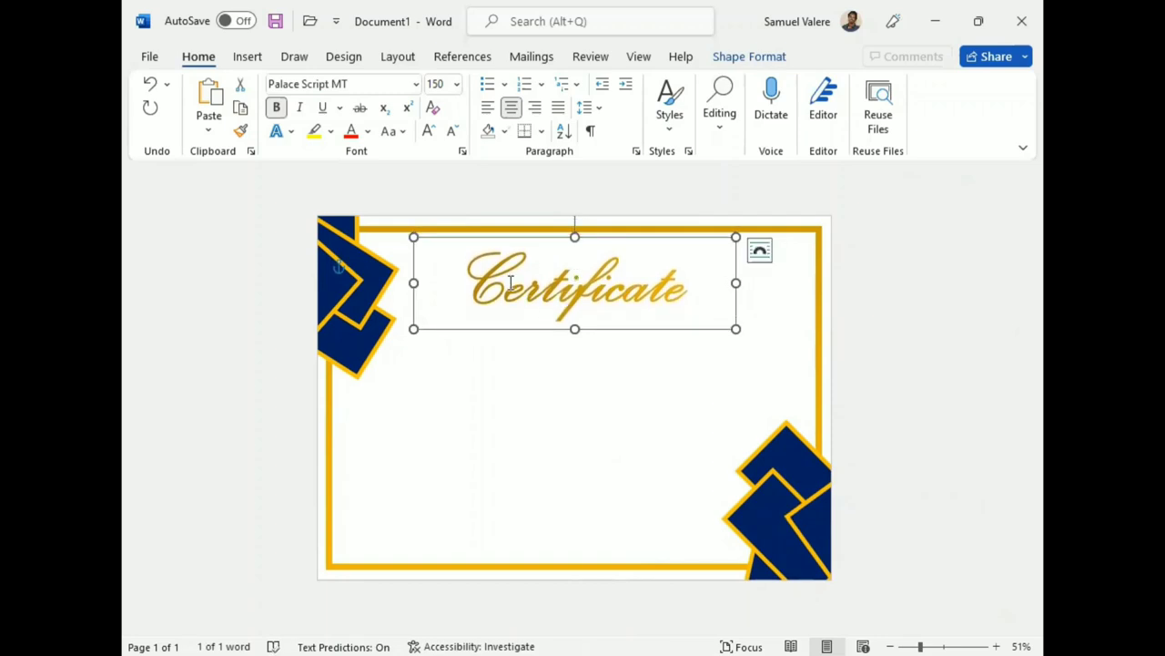
pyautogui.moveTo(504, 290); pyautogui.dragTo(472, 287)
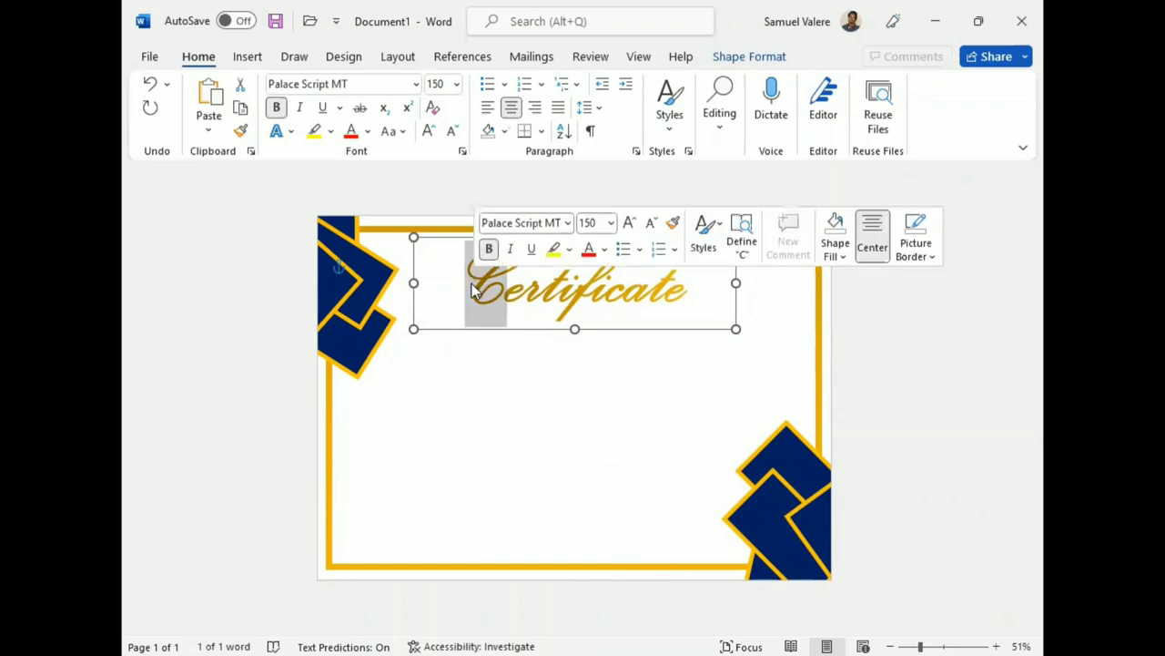
pyautogui.click(482, 291)
pyautogui.click(560, 363)
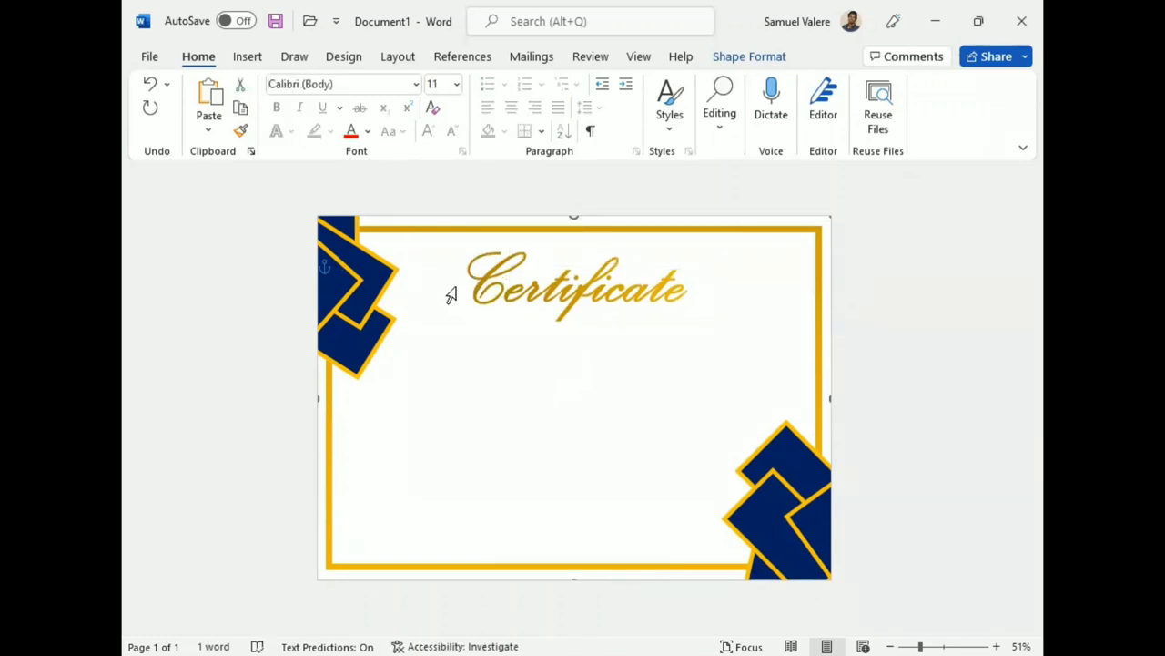
# Step: Draw a text box below the title from Insert > Shapes and type the subtitle
pyautogui.click(247, 59)
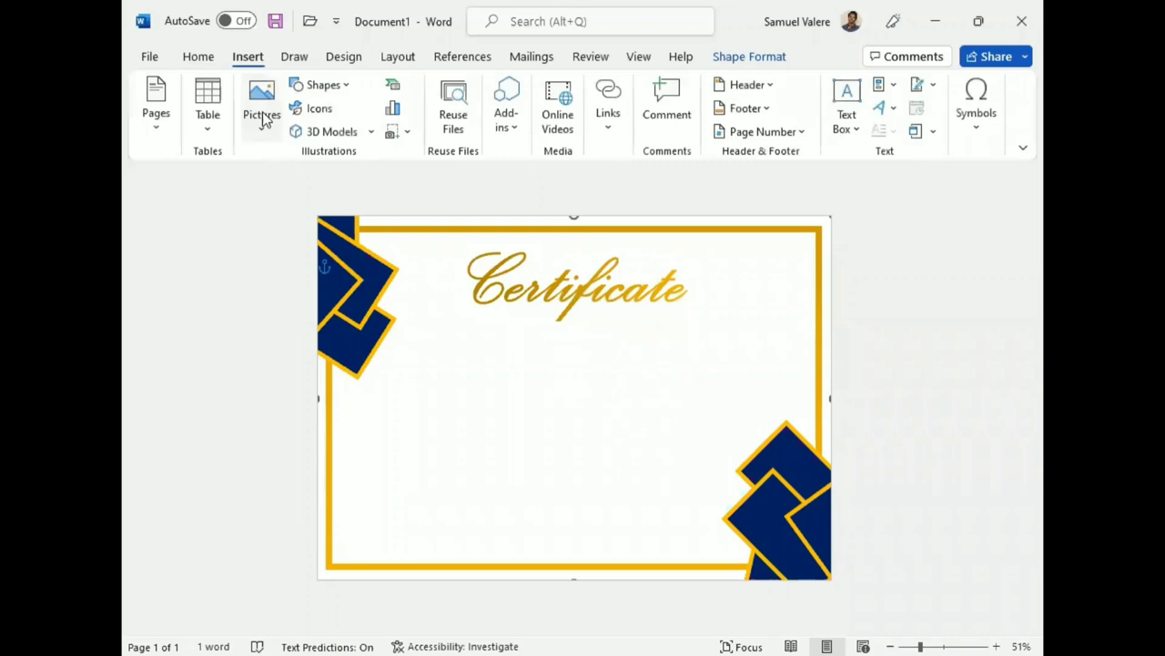
pyautogui.click(336, 91)
pyautogui.click(346, 124)
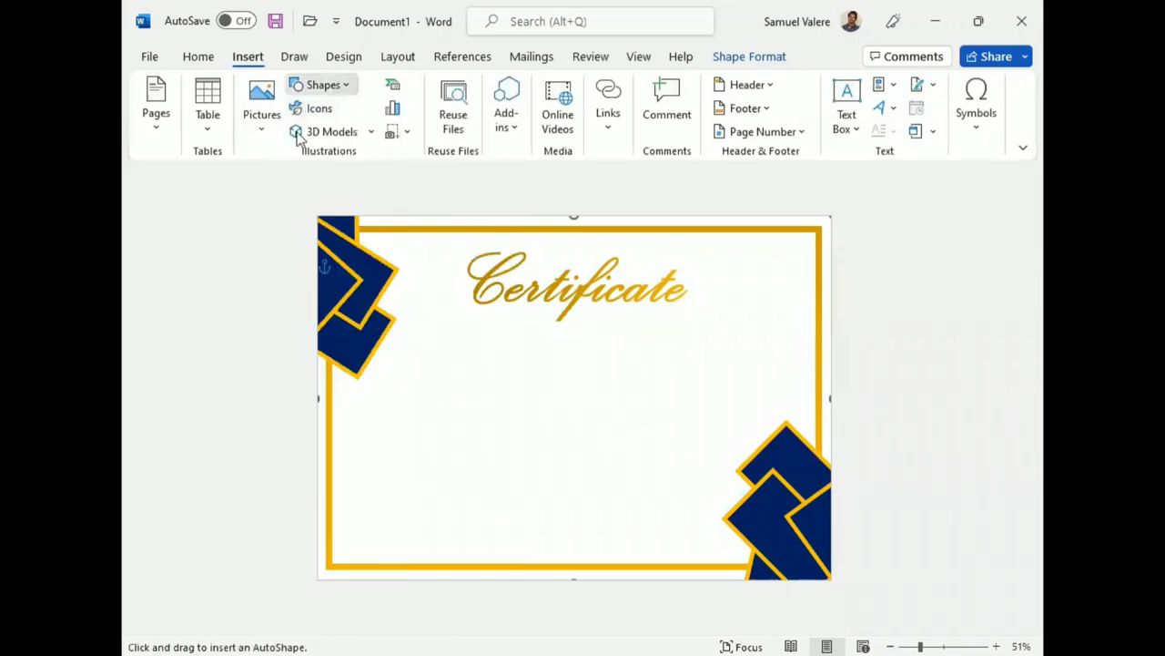
pyautogui.moveTo(471, 312); pyautogui.dragTo(647, 354)
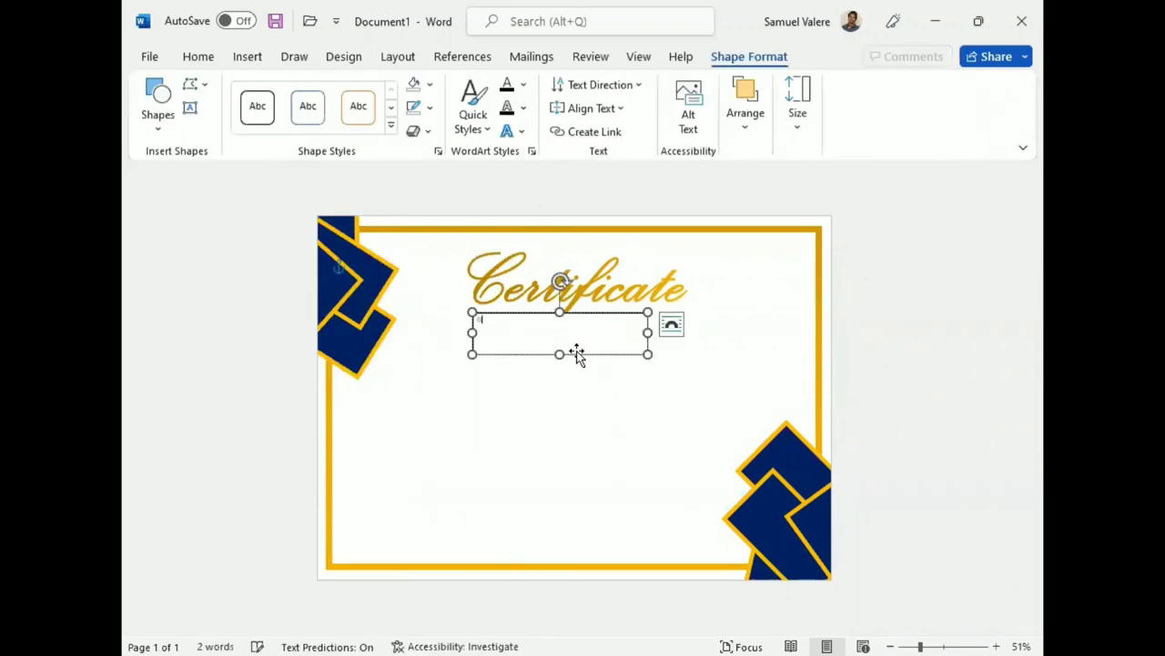
pyautogui.write('Of Appreciation')
# Step: Set the subtitle font to Vivaldi, then begin entering a Baskerville font name
pyautogui.tripleClick(501, 319)
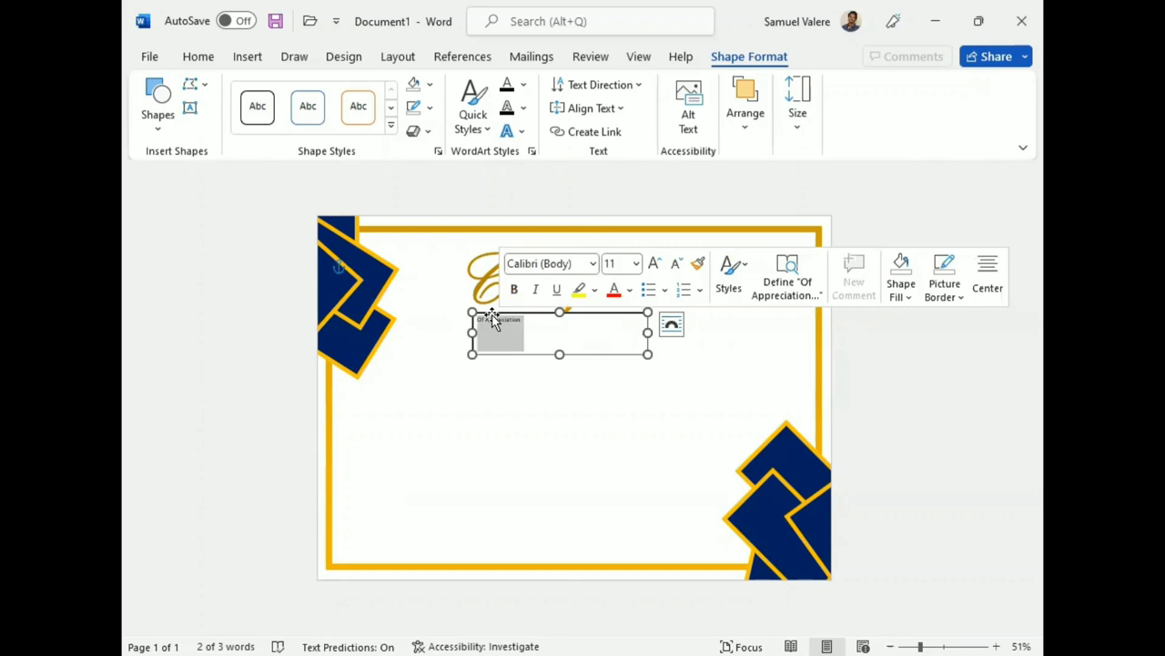
pyautogui.click(199, 55)
pyautogui.click(334, 84)
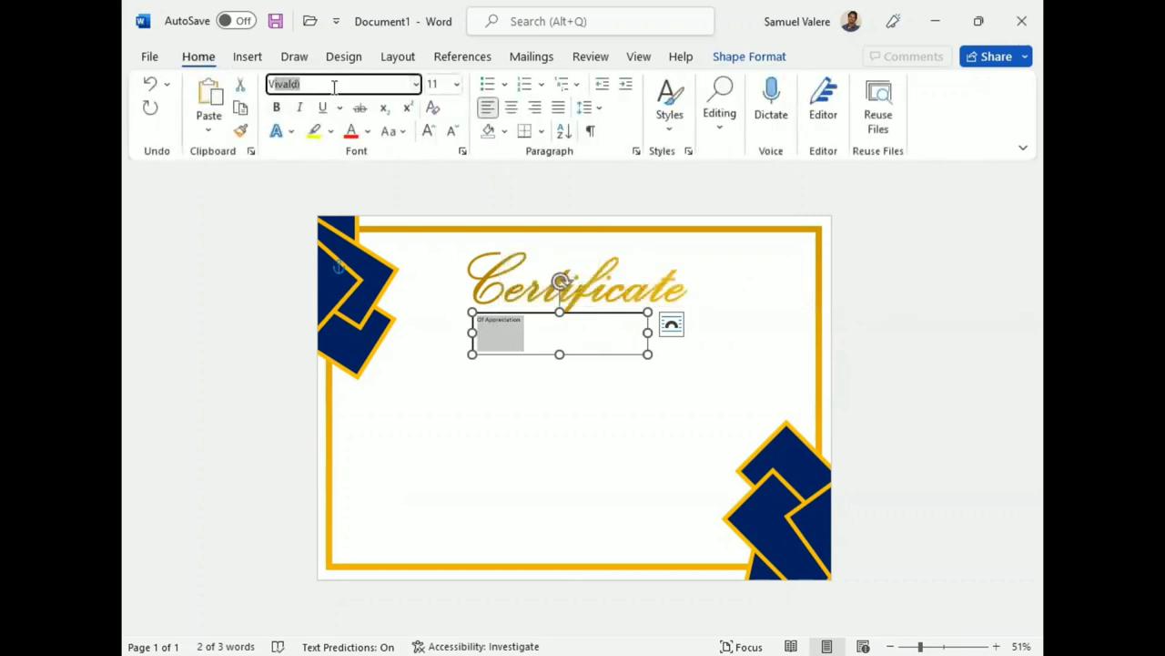
pyautogui.press('Return')
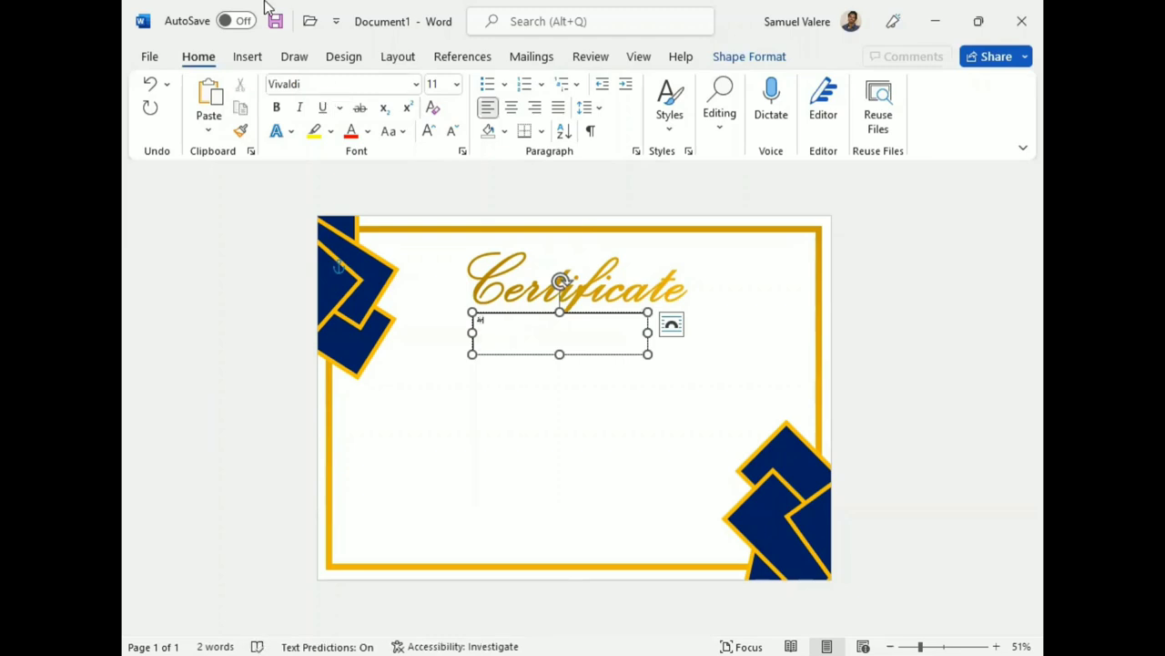
pyautogui.click(324, 84)
pyautogui.write('bas')
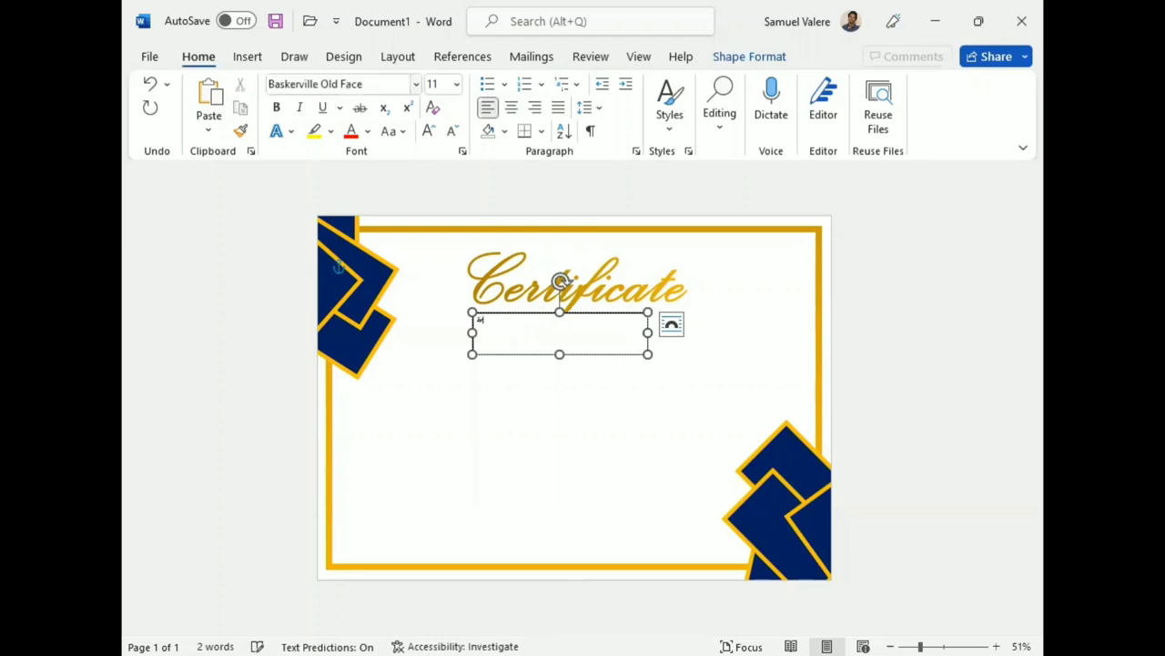
pyautogui.moveTo(483, 320); pyautogui.dragTo(450, 323)
pyautogui.write('Appreciation')
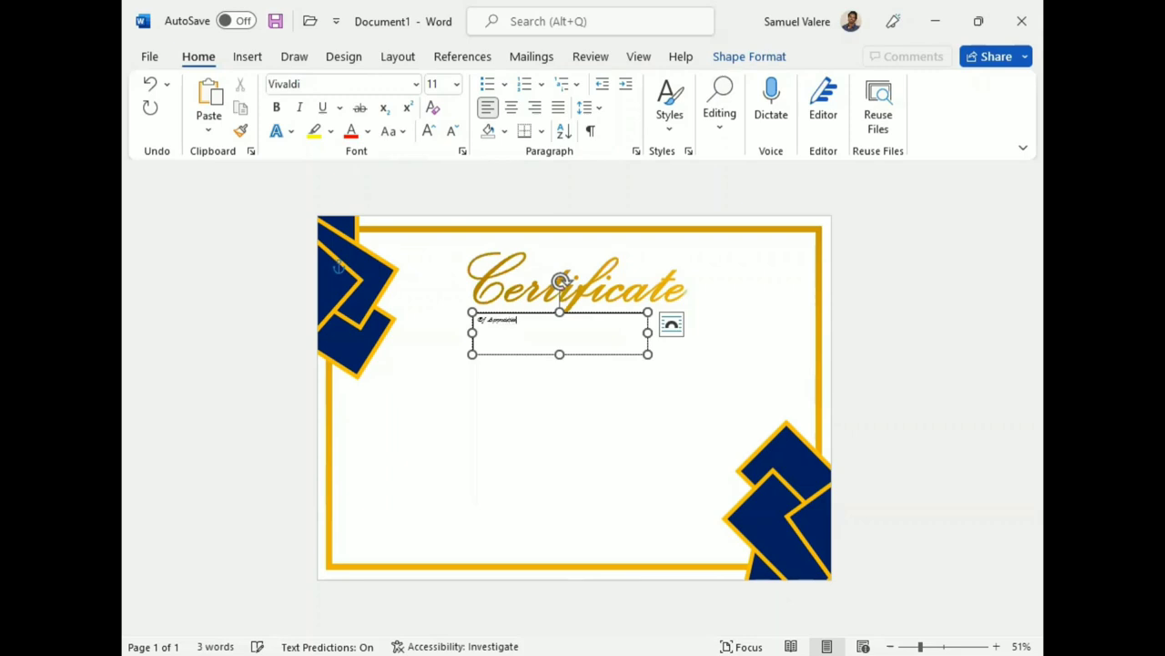
# Step: Correct the subtitle spelling to Appreciation and set it in Baskerville Old Face
pyautogui.tripleClick(492, 322)
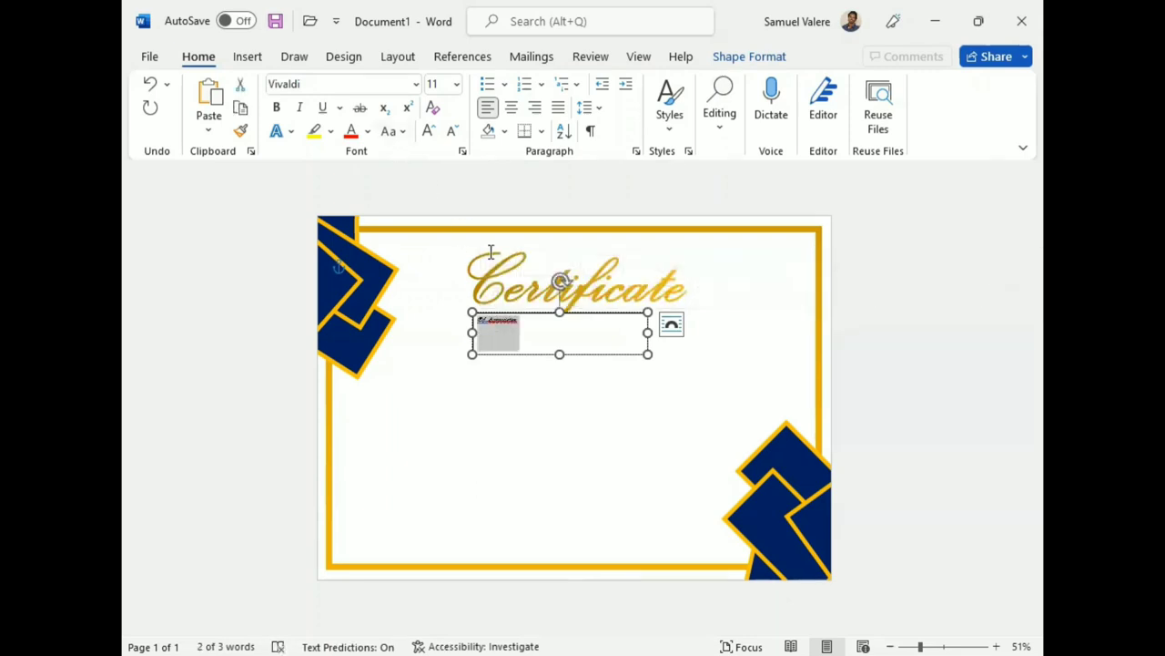
pyautogui.click(504, 320)
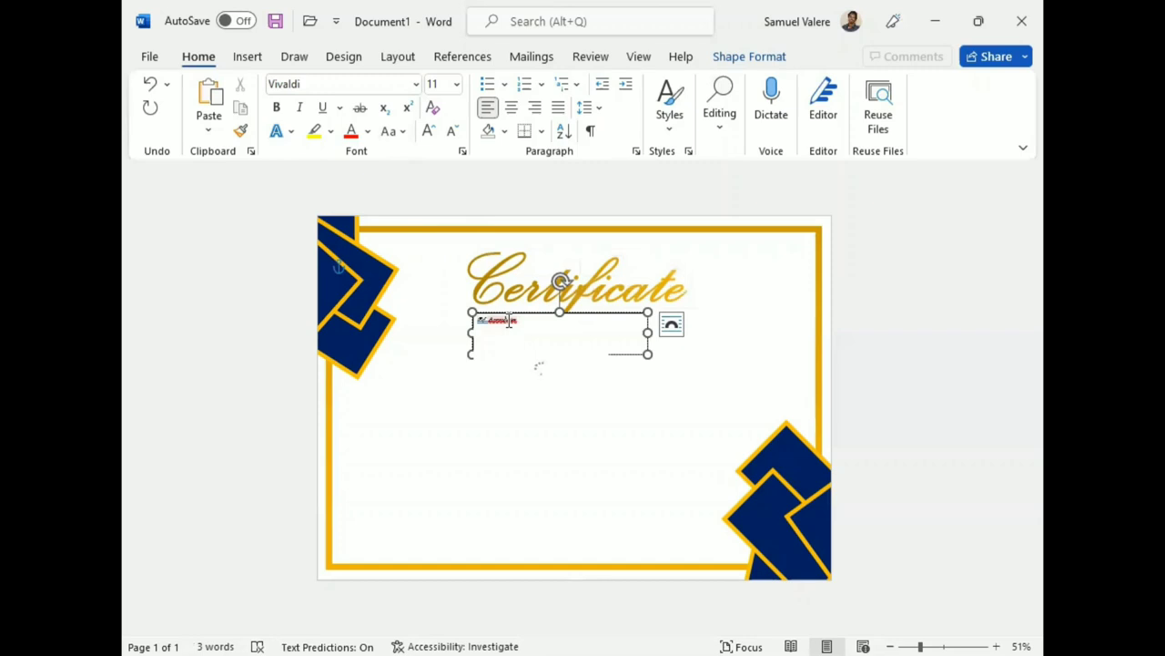
pyautogui.rightClick(509, 322)
pyautogui.click(523, 371)
pyautogui.click(316, 83)
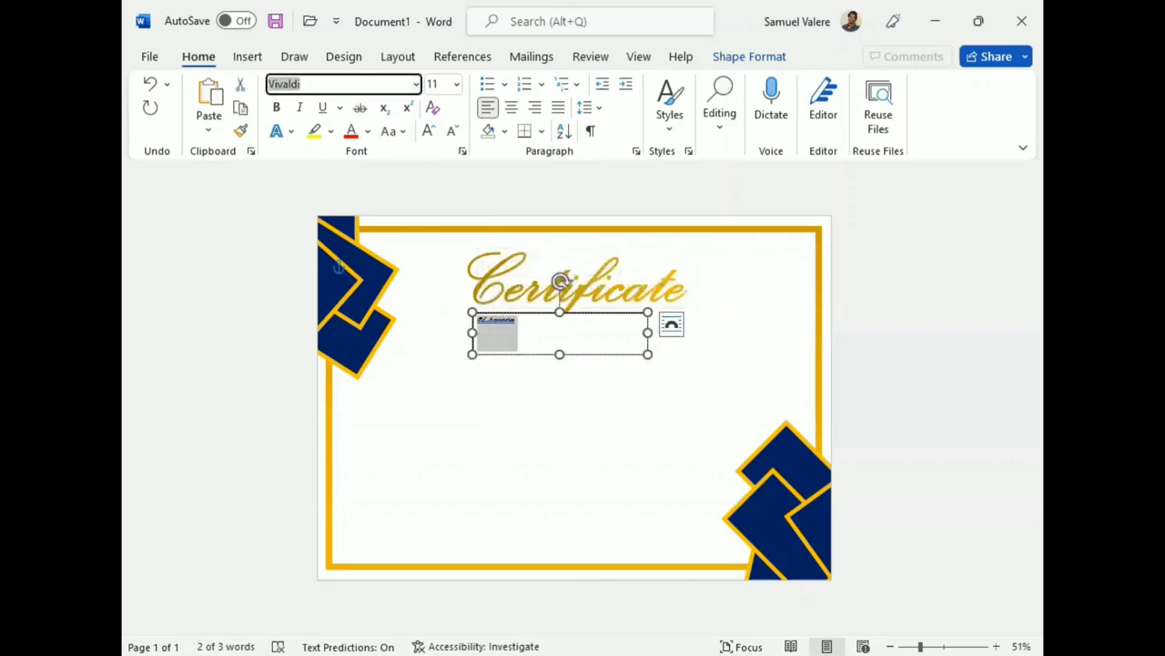
pyautogui.write('Baskerville Old Face')
pyautogui.press('Return')
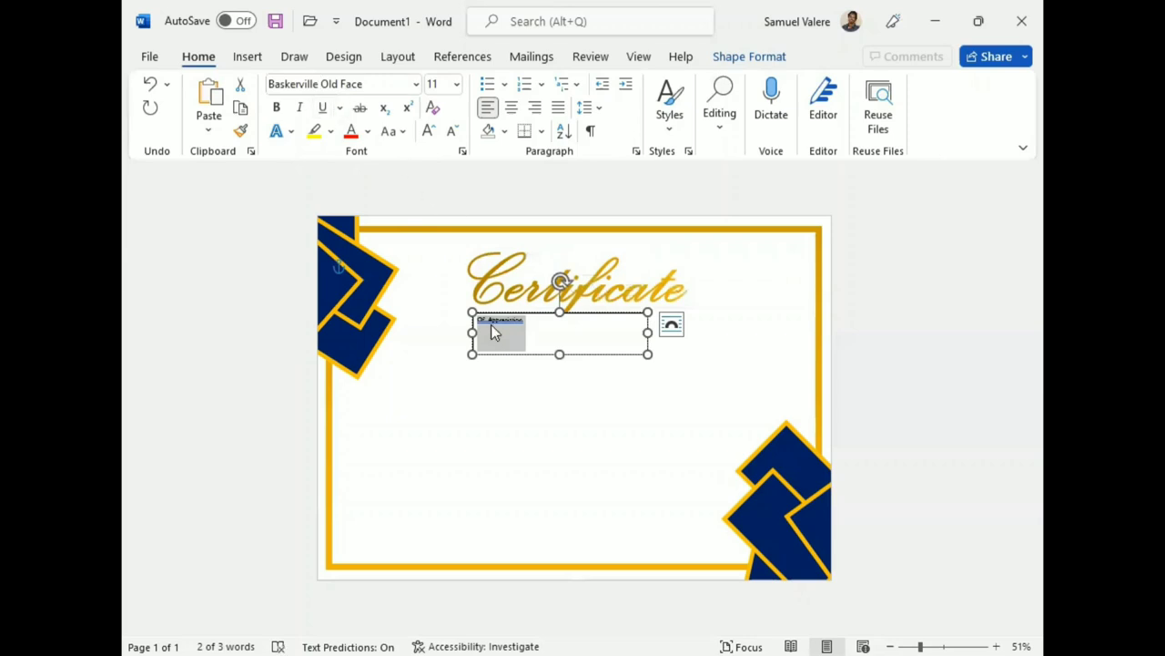
# Step: Enlarge the subtitle to 24 pt and change it to all uppercase
pyautogui.click(427, 131)
pyautogui.click(427, 130)
pyautogui.click(427, 130)
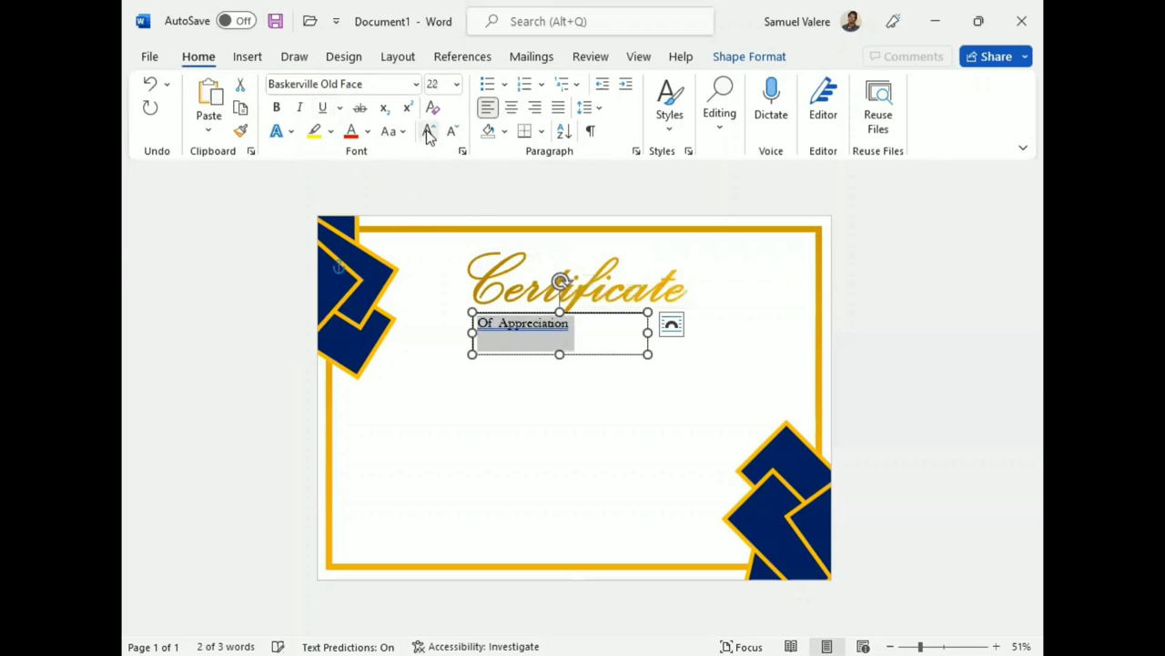
pyautogui.click(427, 130)
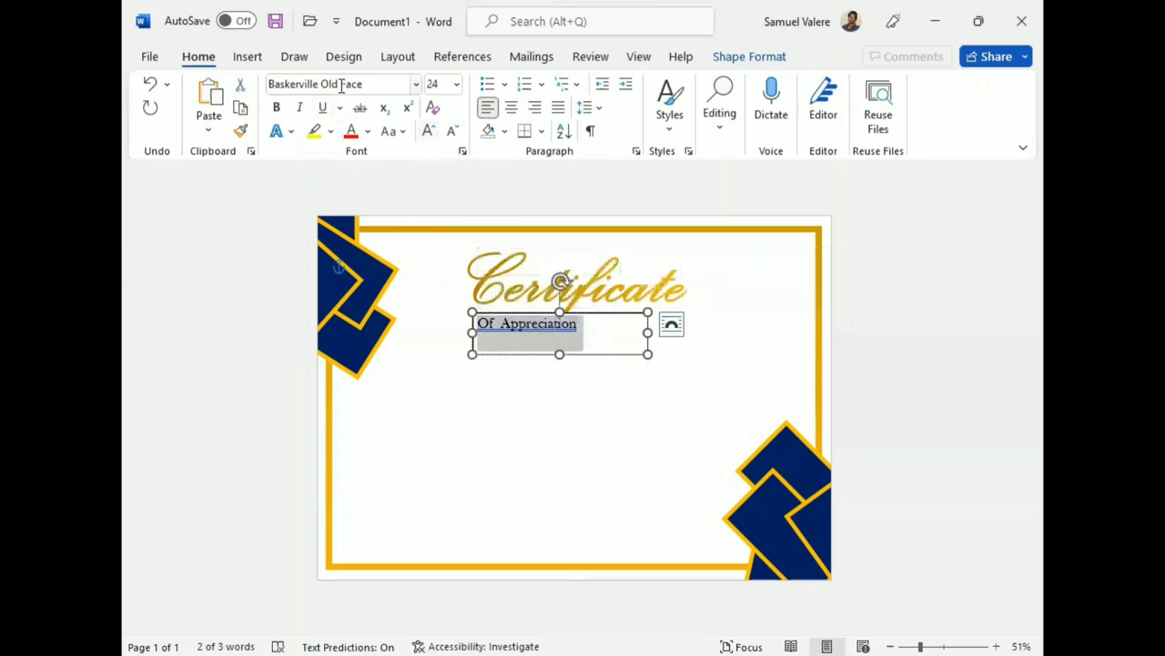
pyautogui.click(400, 133)
pyautogui.click(438, 205)
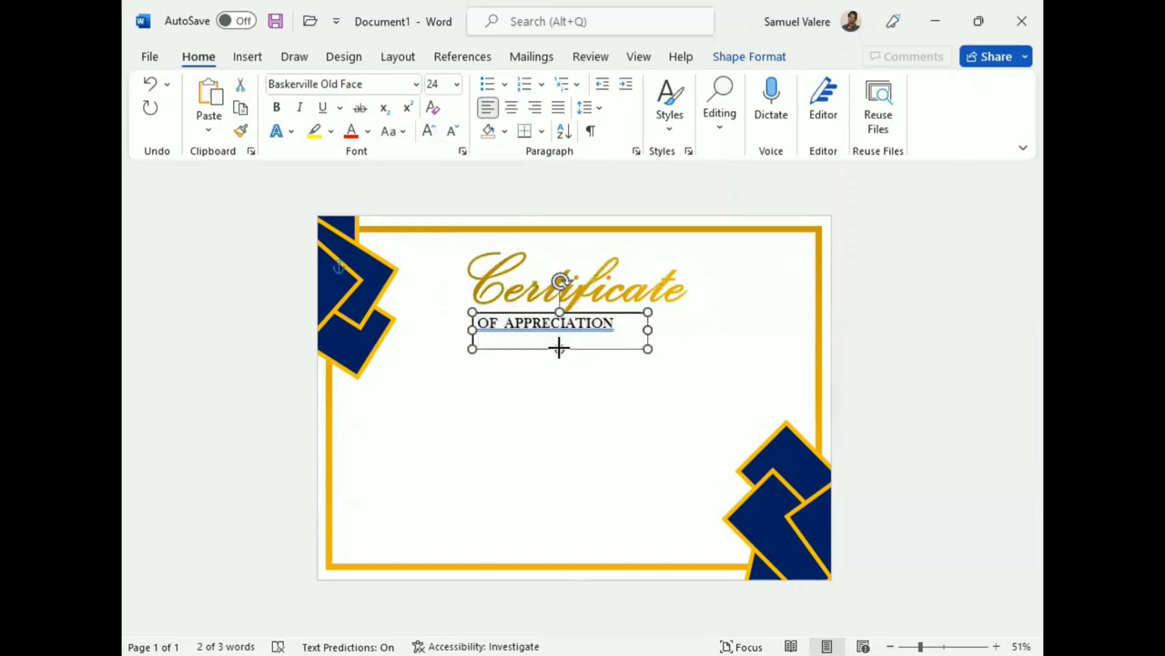
# Step: Remove the subtitle box's outline and fill, and place it under Certificate's right end
pyautogui.moveTo(559, 355); pyautogui.dragTo(559, 343)
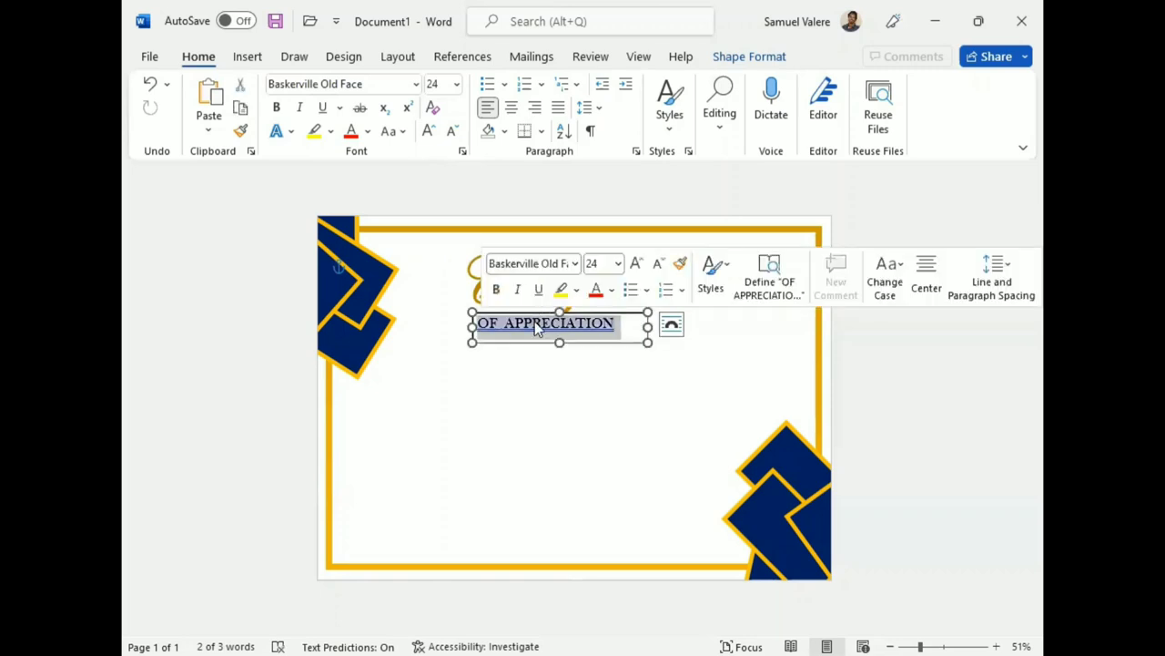
pyautogui.click(635, 264)
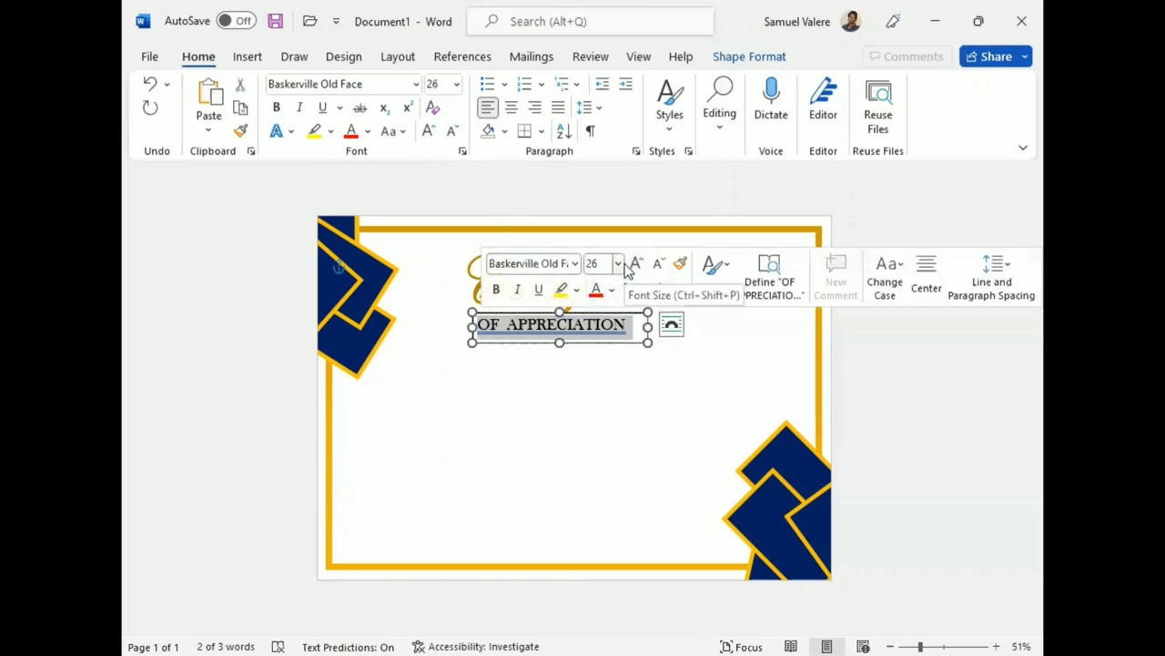
pyautogui.click(749, 56)
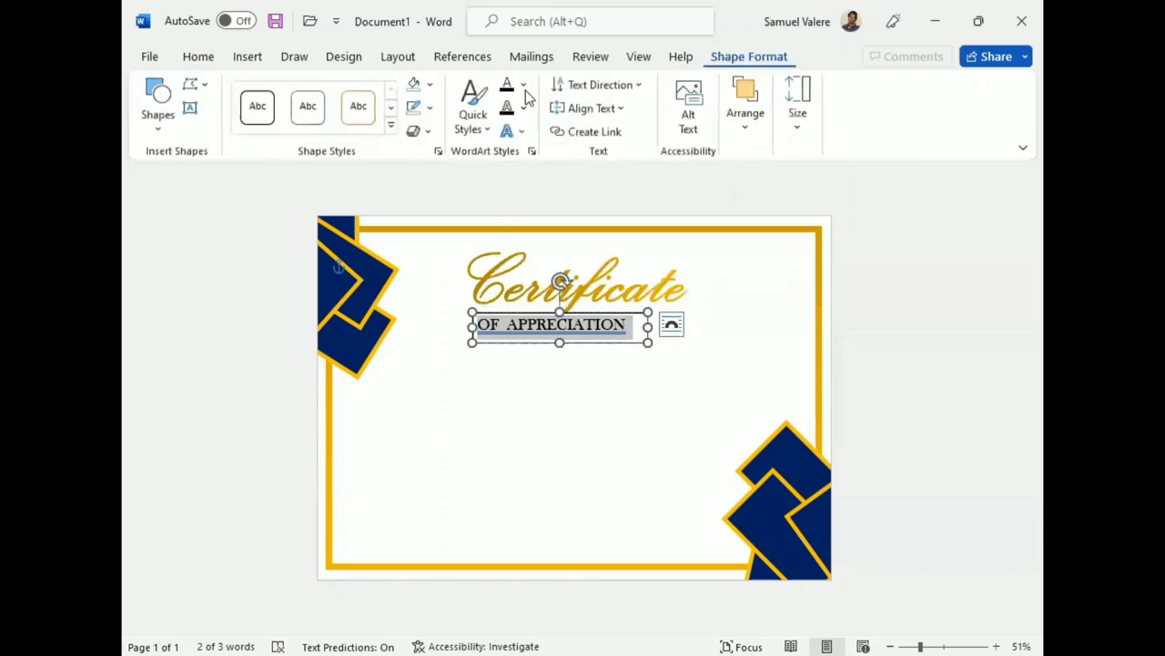
pyautogui.click(428, 108)
pyautogui.click(425, 307)
pyautogui.click(432, 85)
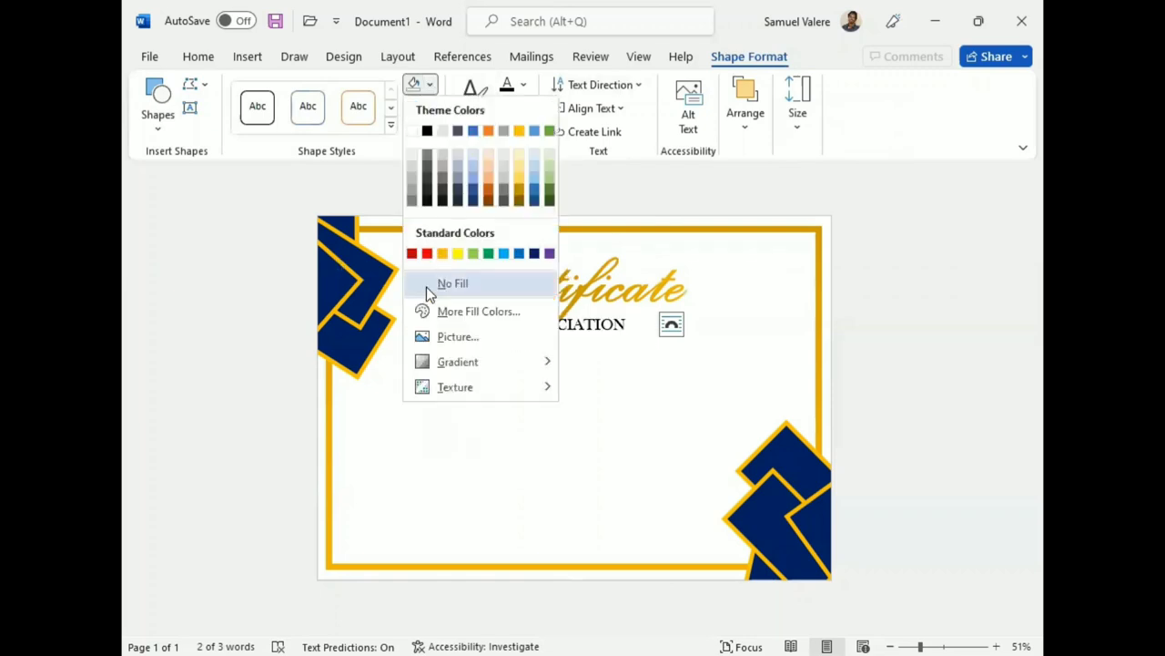
pyautogui.click(423, 287)
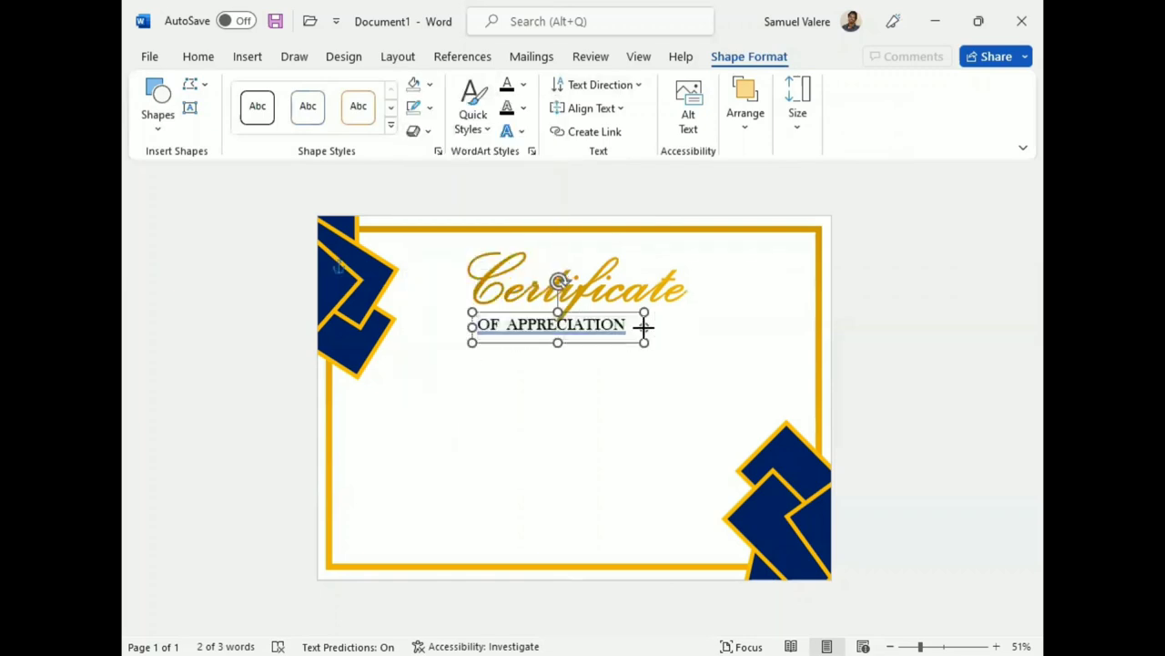
pyautogui.moveTo(648, 325); pyautogui.dragTo(631, 325)
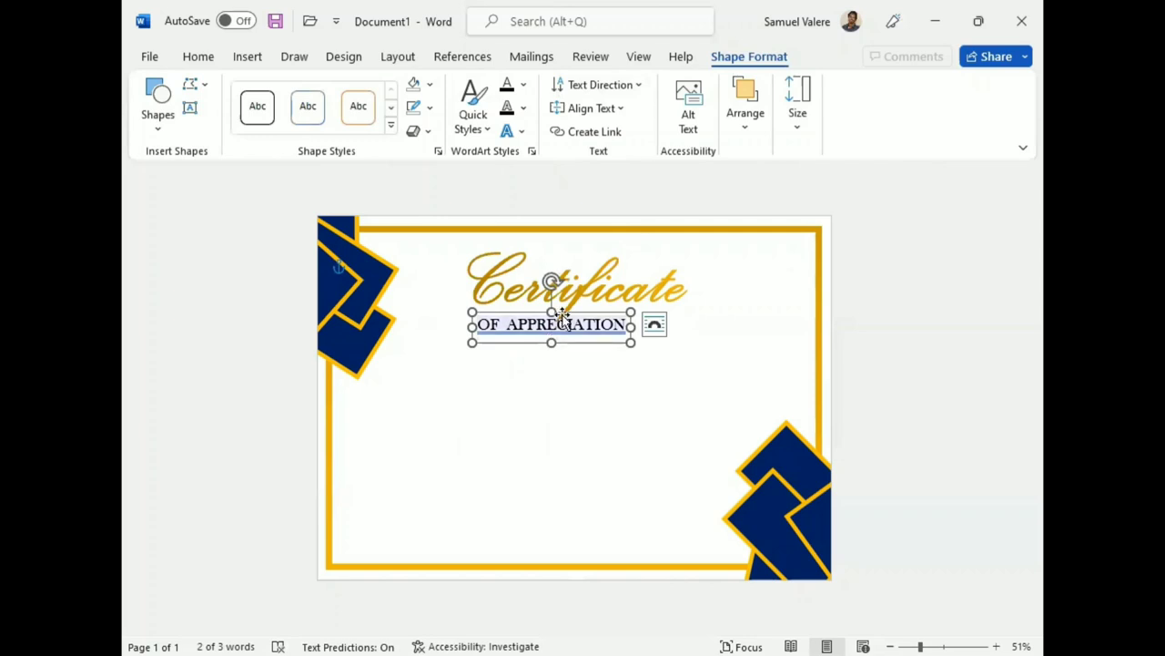
pyautogui.moveTo(562, 315); pyautogui.dragTo(667, 308)
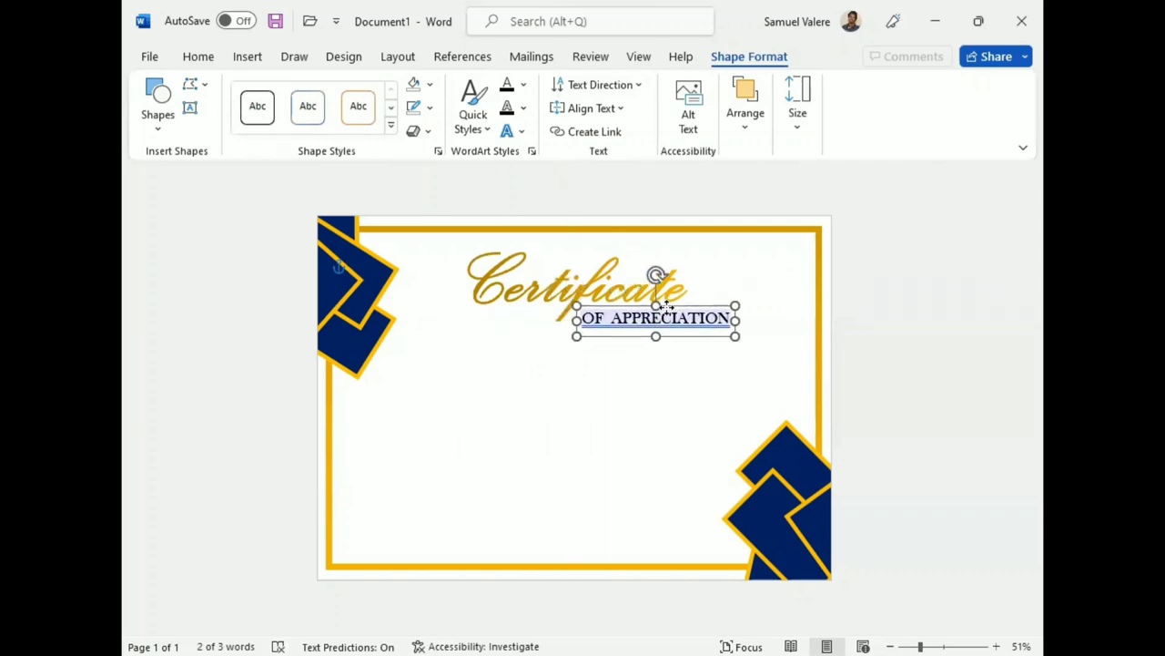
# Step: Set the subtitle to 24 pt, fix its double space, and colour it gold
pyautogui.tripleClick(668, 314)
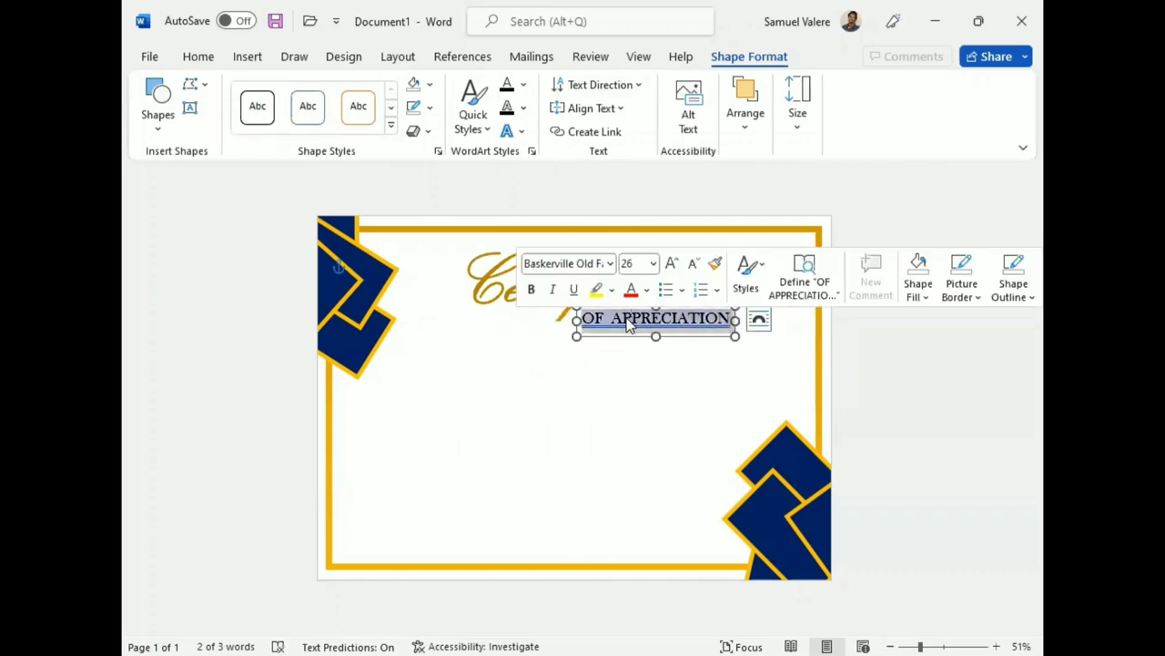
pyautogui.click(694, 265)
pyautogui.click(640, 323)
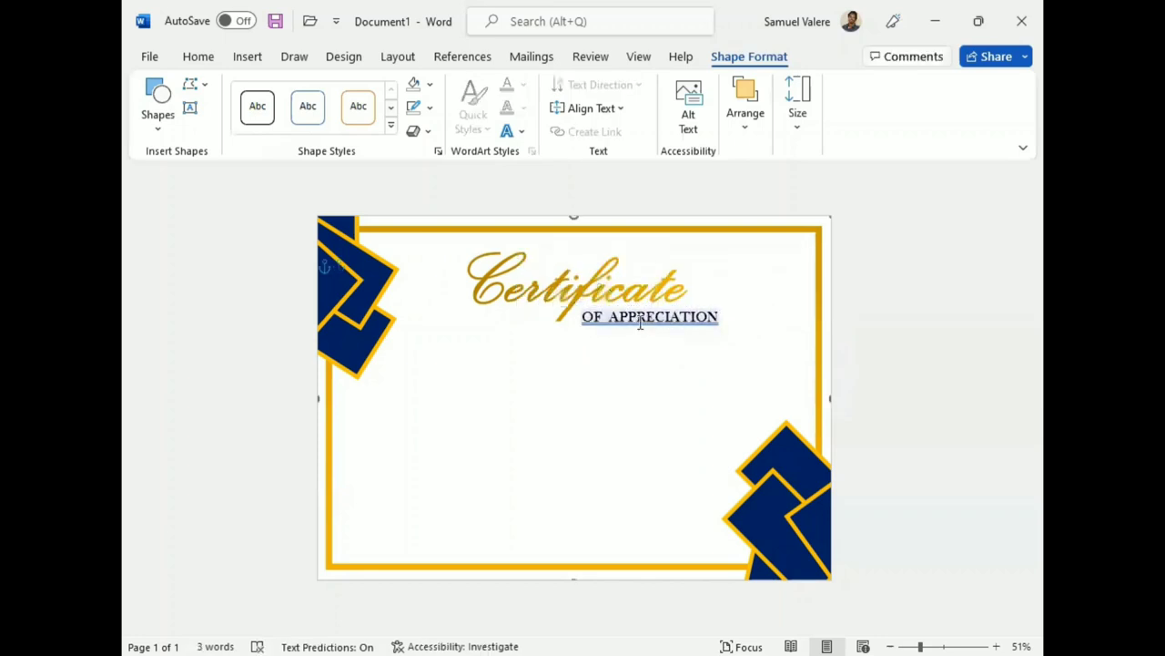
pyautogui.click(640, 323)
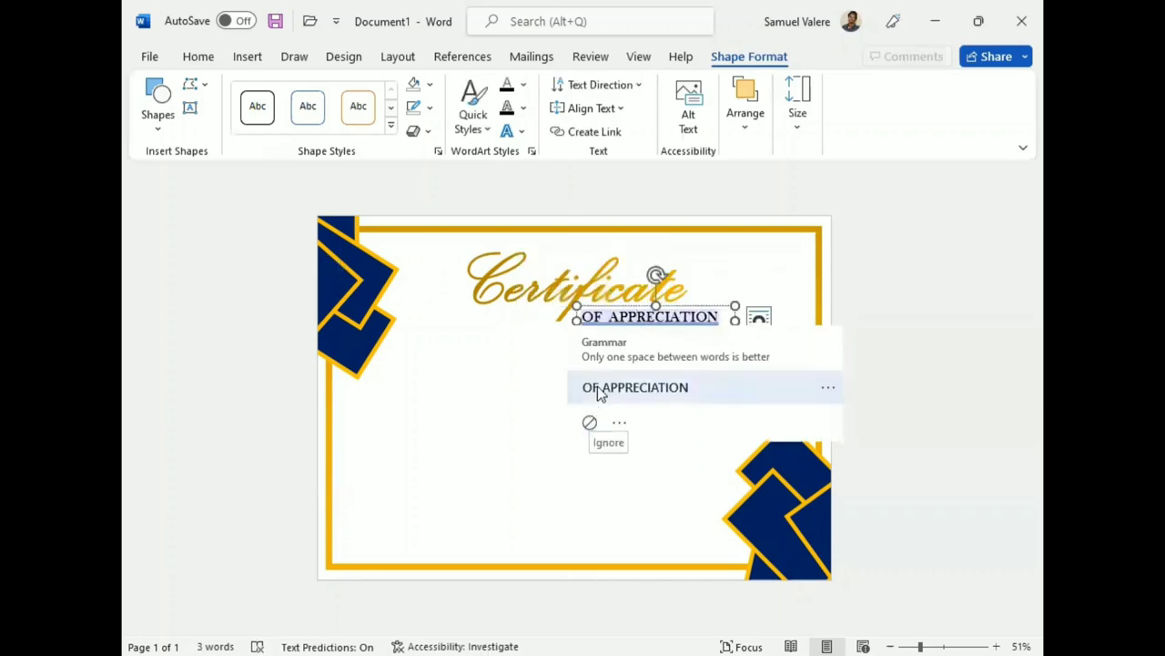
pyautogui.click(598, 392)
pyautogui.tripleClick(628, 315)
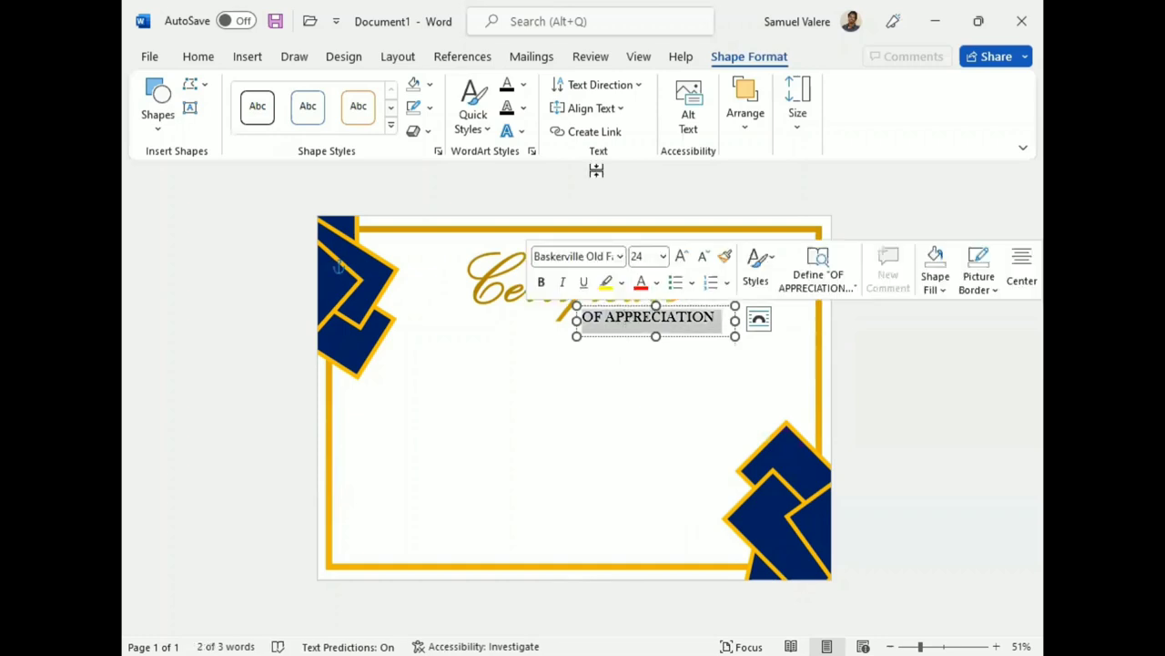
pyautogui.click(523, 85)
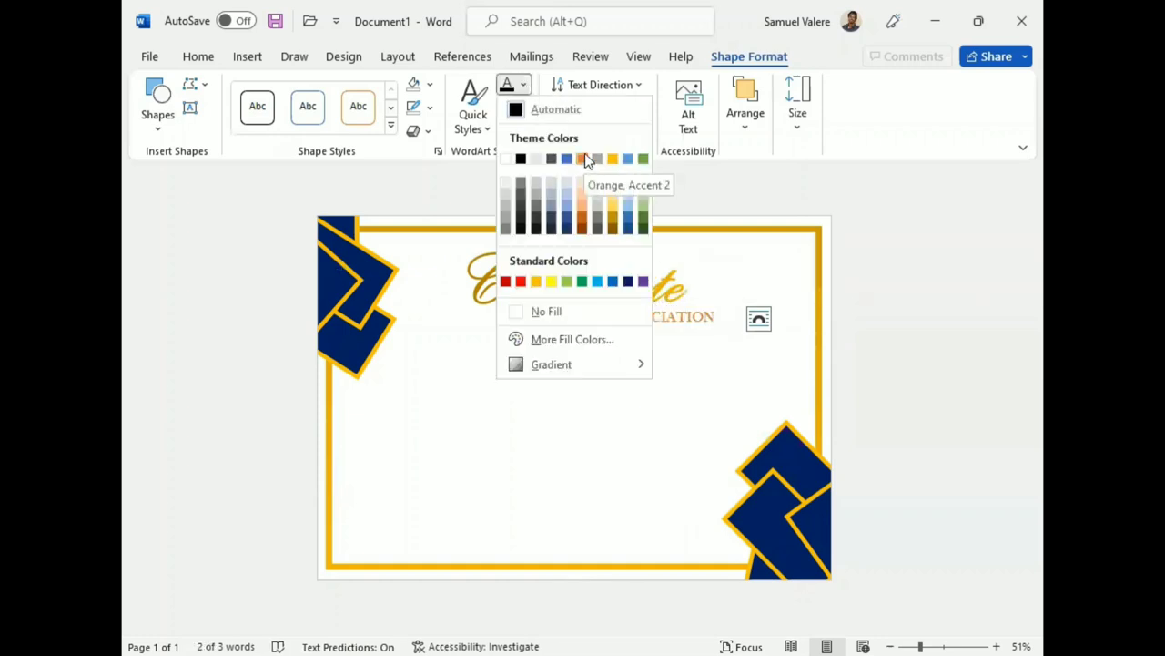
pyautogui.click(615, 222)
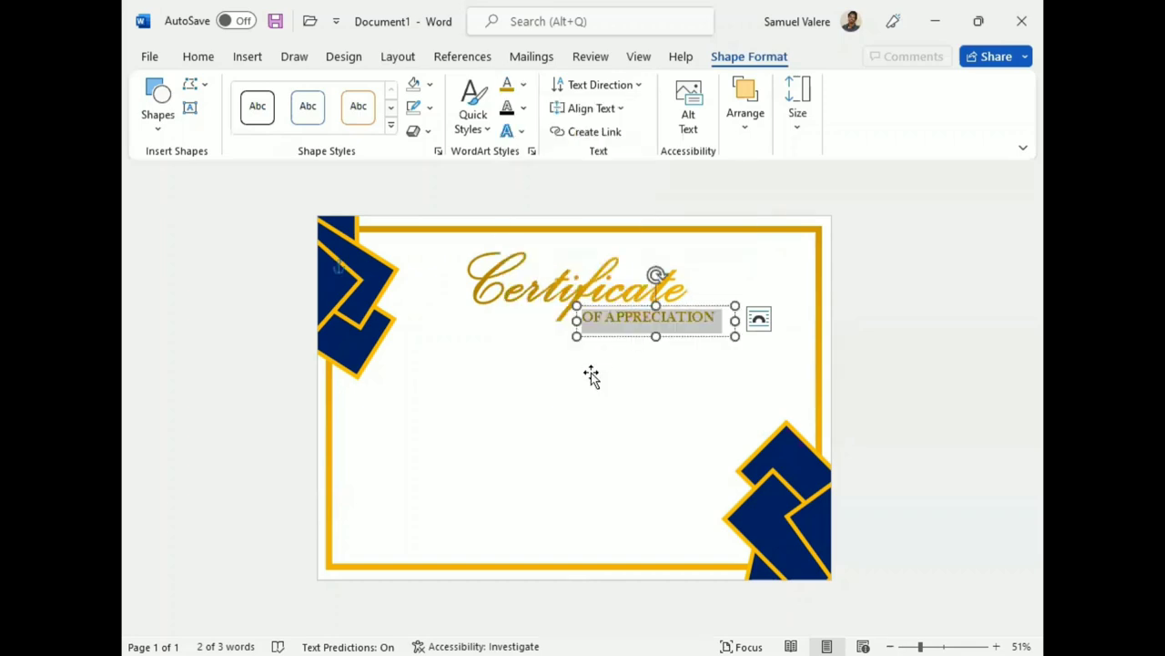
pyautogui.click(650, 374)
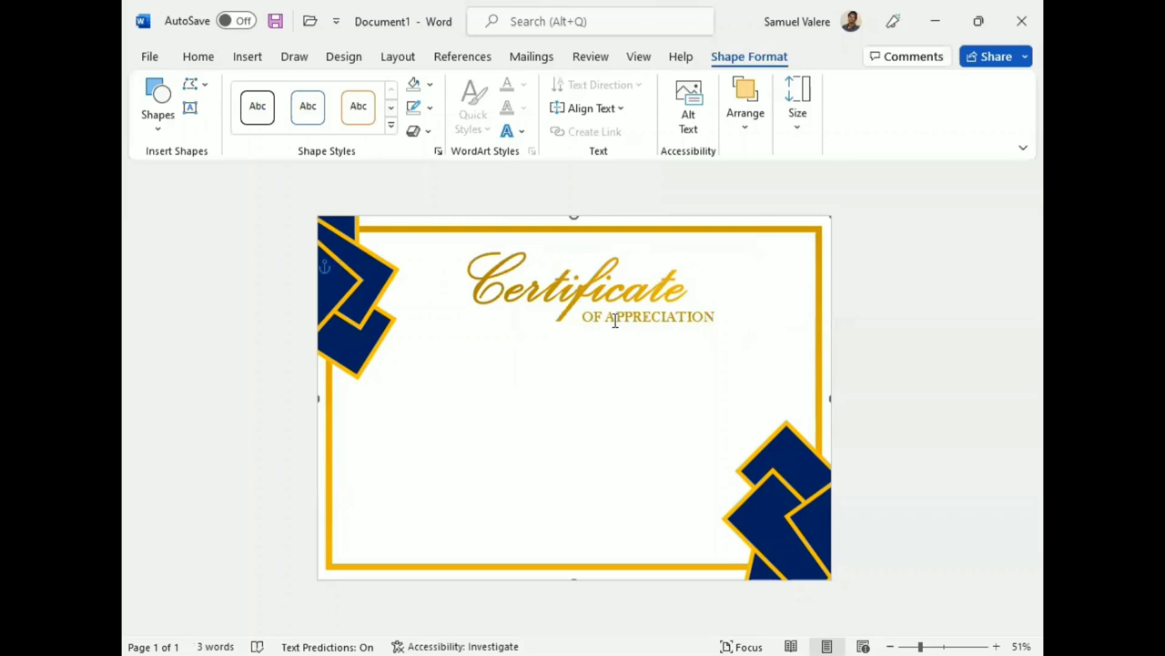
# Step: Draw a wide text box below the subtitle reading 'This Certificate Is Well Presented To'
pyautogui.click(191, 108)
pyautogui.moveTo(450, 338); pyautogui.dragTo(749, 371)
pyautogui.write('Thi')
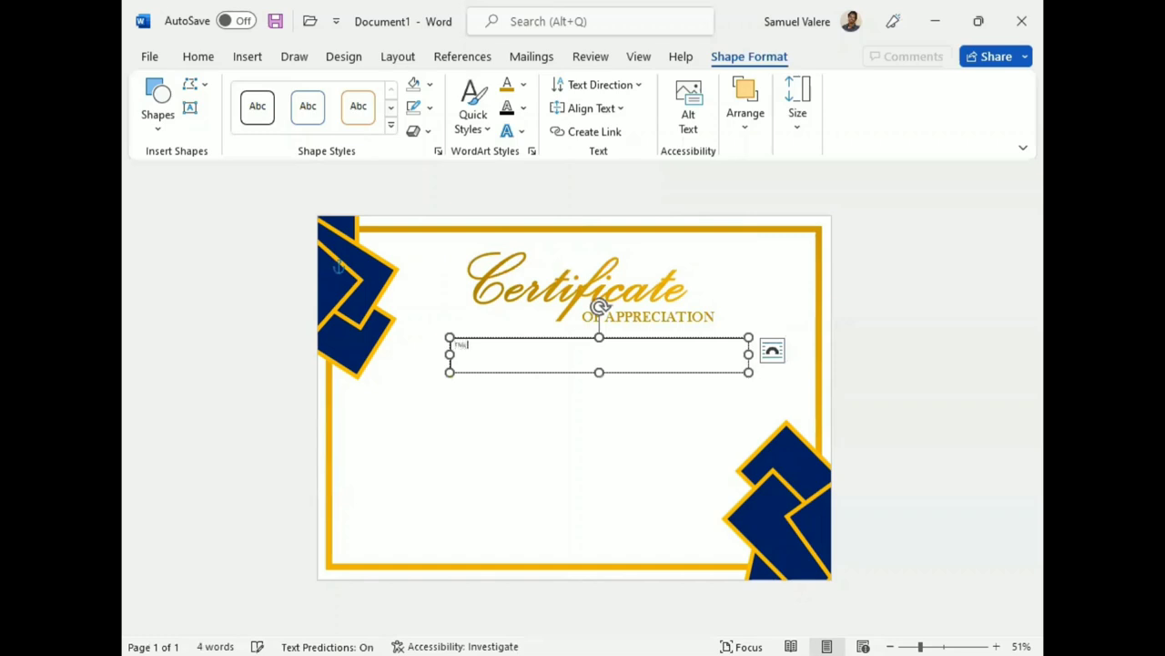
pyautogui.write('s Certificate Is Well Presented To')
pyautogui.tripleClick(516, 344)
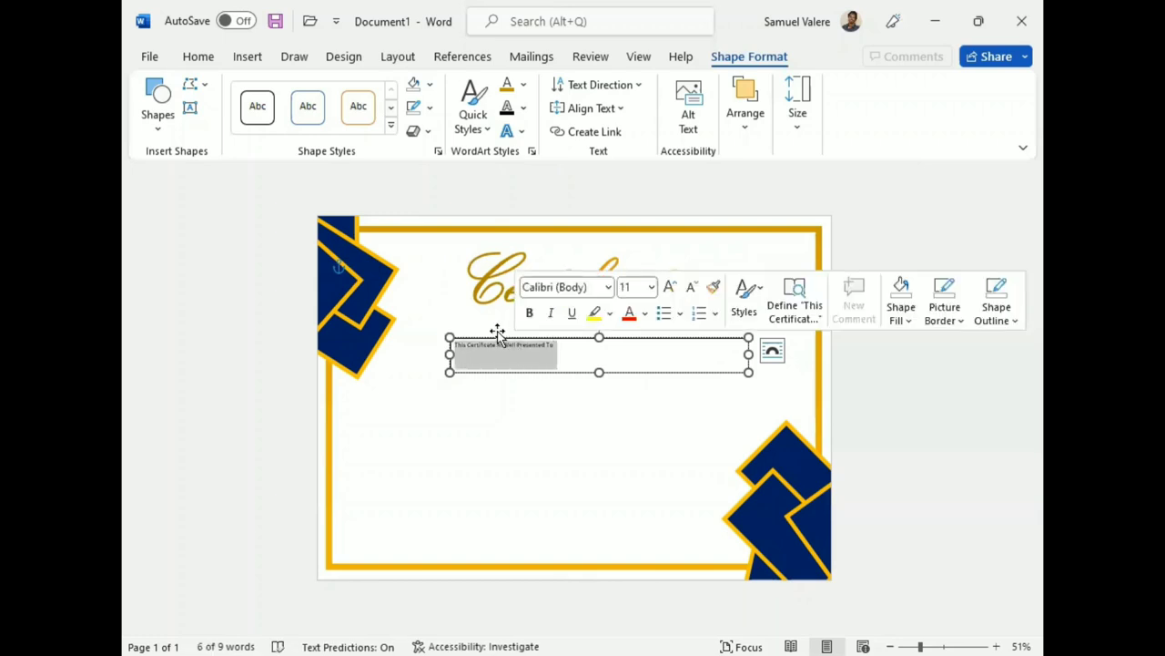
# Step: Set the line to centred Baskerville Old Face at 20 pt
pyautogui.click(194, 57)
pyautogui.click(355, 84)
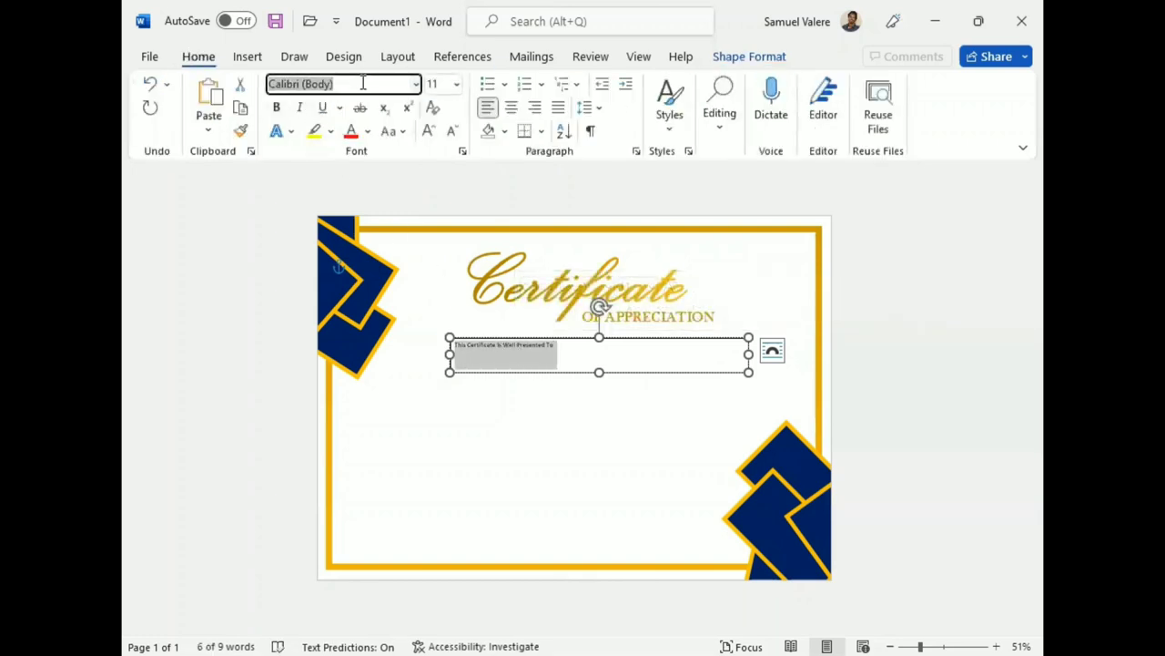
pyautogui.write('Baskerville Old Face')
pyautogui.press('Return')
pyautogui.click(428, 130)
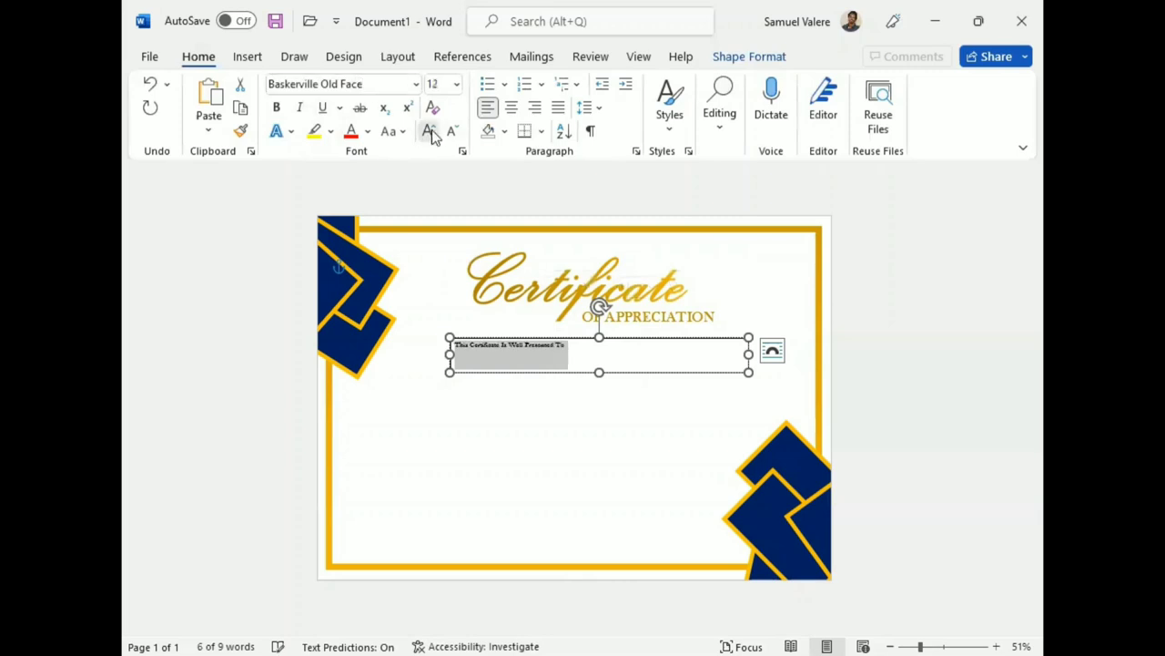
pyautogui.click(428, 130)
pyautogui.click(428, 130)
pyautogui.click(511, 108)
pyautogui.click(428, 130)
pyautogui.click(428, 131)
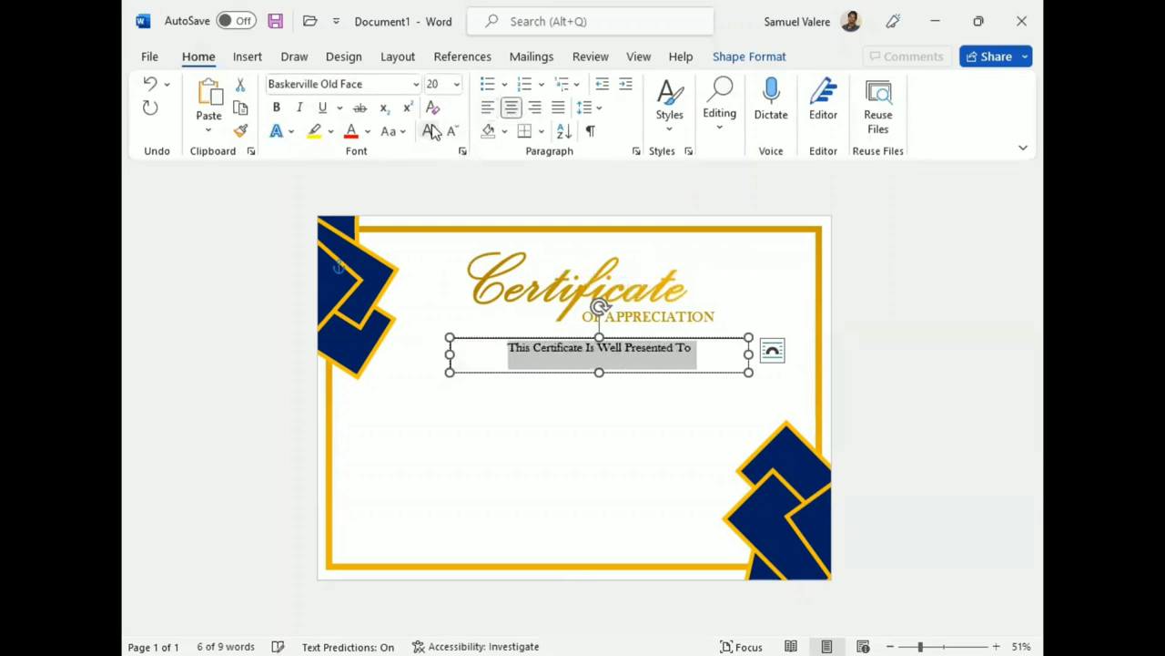
pyautogui.click(428, 131)
pyautogui.click(428, 130)
pyautogui.click(428, 130)
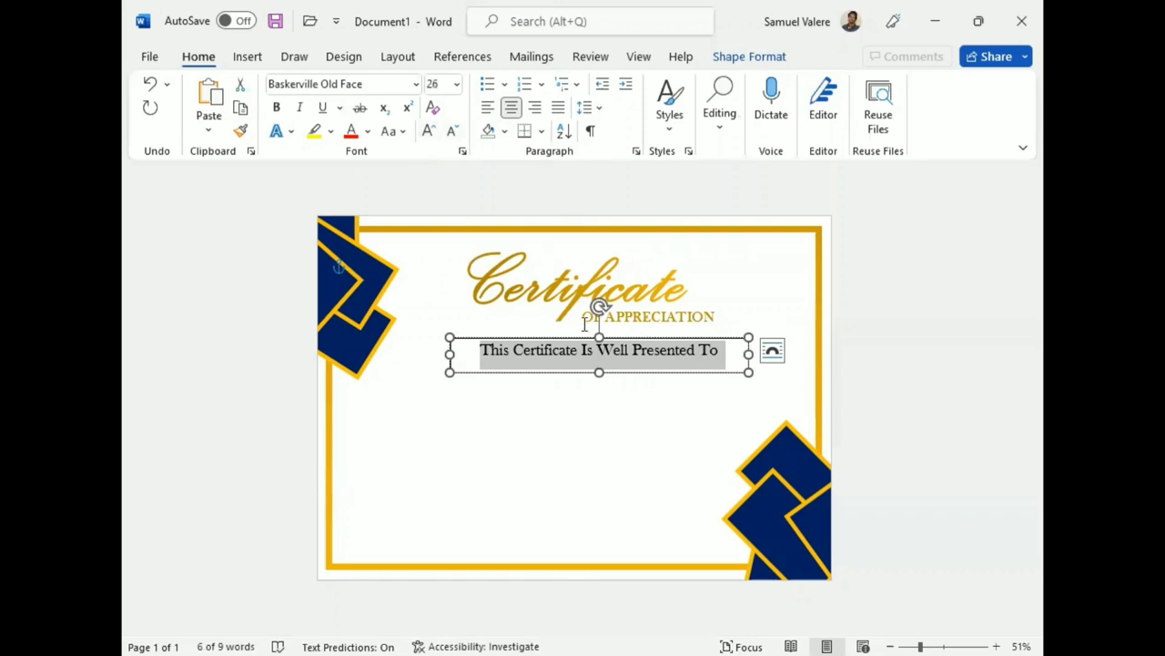
# Step: Expand the line's character spacing by 3 pt and centre its box on the page
pyautogui.click(463, 151)
pyautogui.click(475, 130)
pyautogui.click(590, 195)
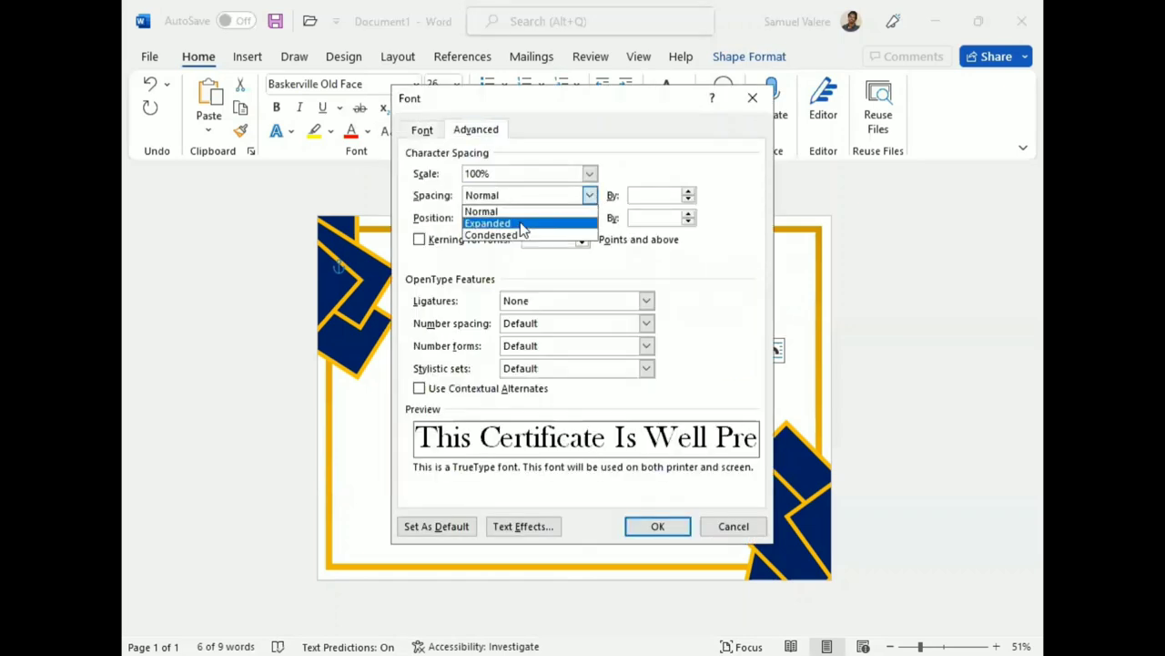
pyautogui.click(510, 223)
pyautogui.click(636, 195)
pyautogui.write('3')
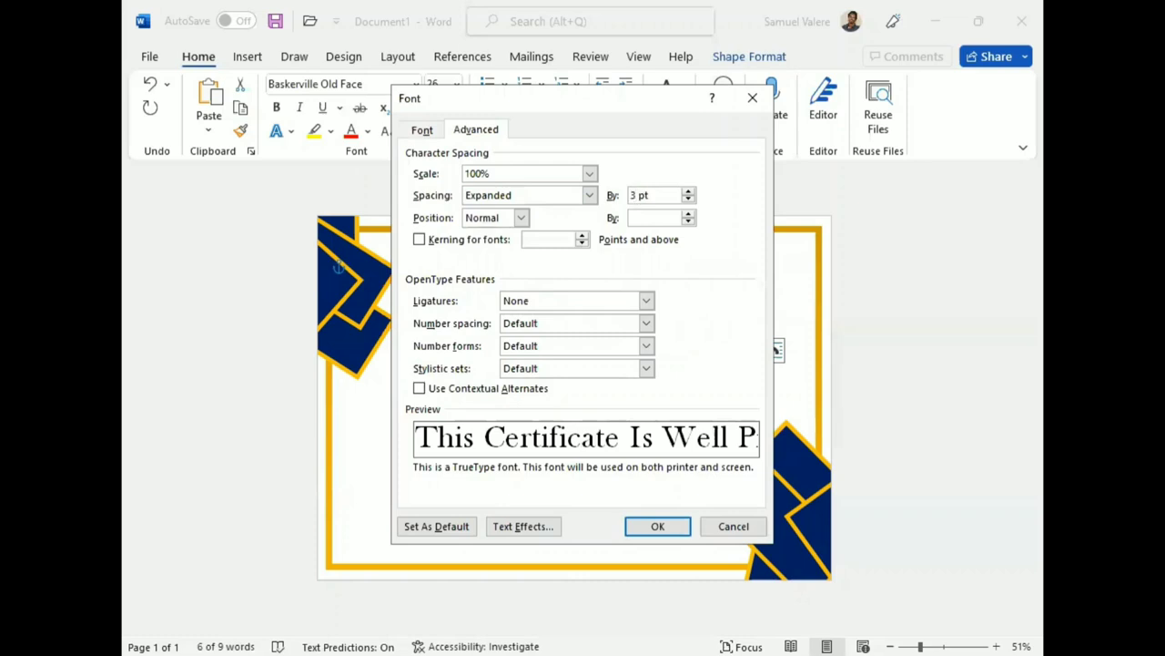
pyautogui.press('Return')
pyautogui.moveTo(447, 353); pyautogui.dragTo(427, 351)
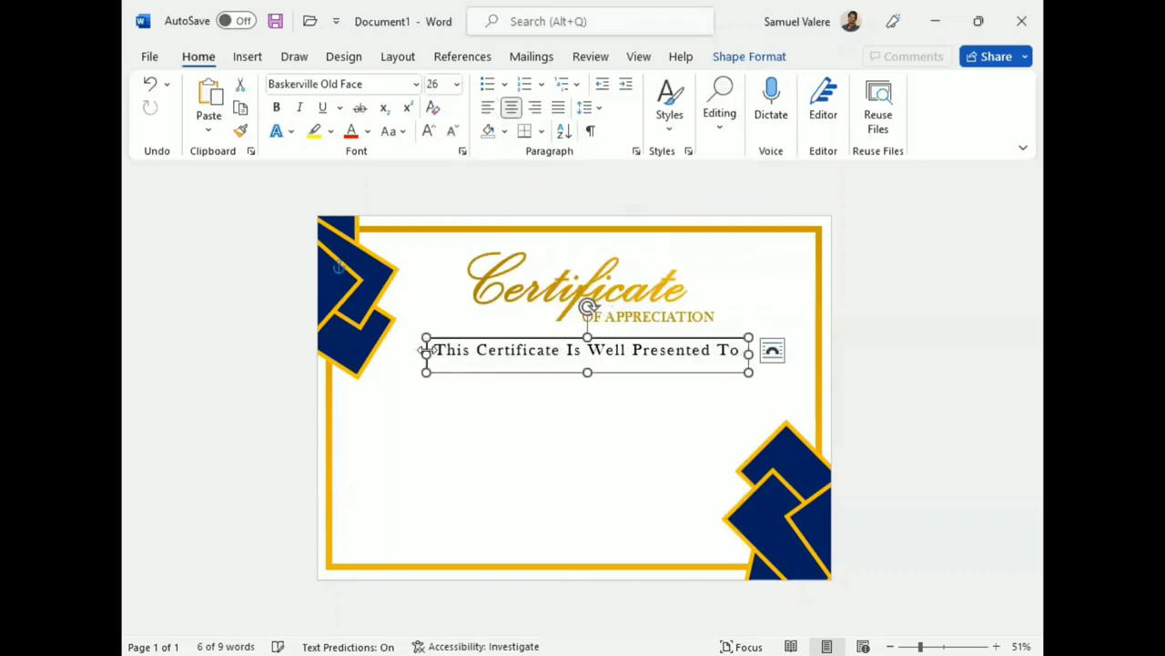
pyautogui.moveTo(617, 337); pyautogui.dragTo(597, 339)
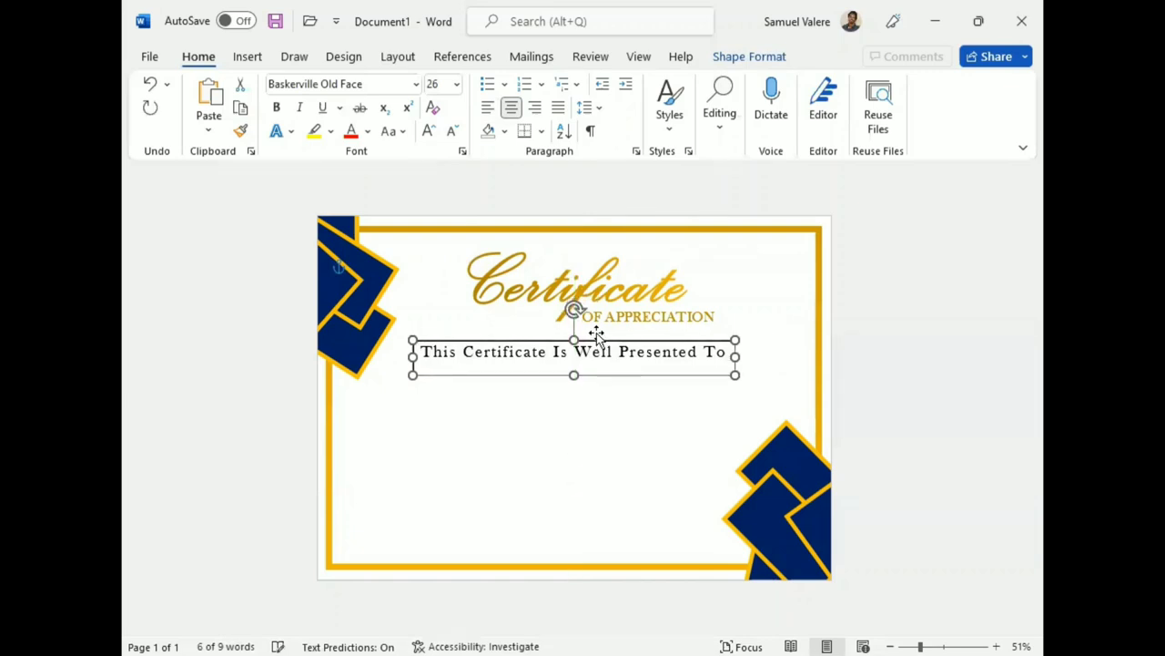
# Step: Give the presentation line's box no outline and no fill
pyautogui.click(749, 57)
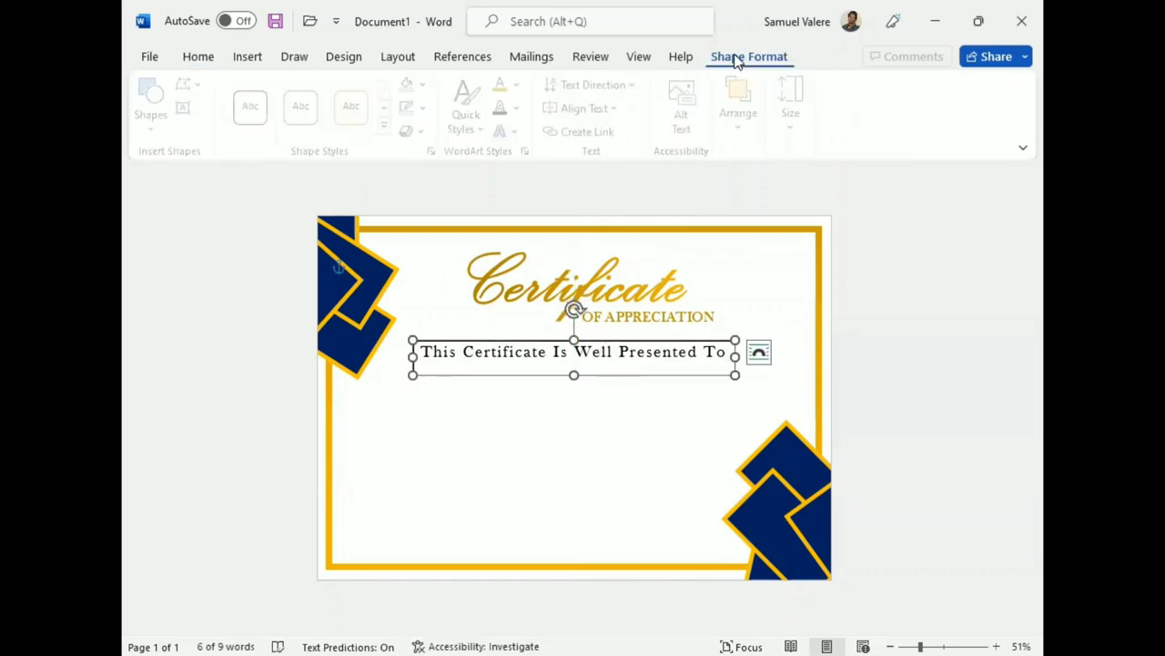
pyautogui.click(430, 107)
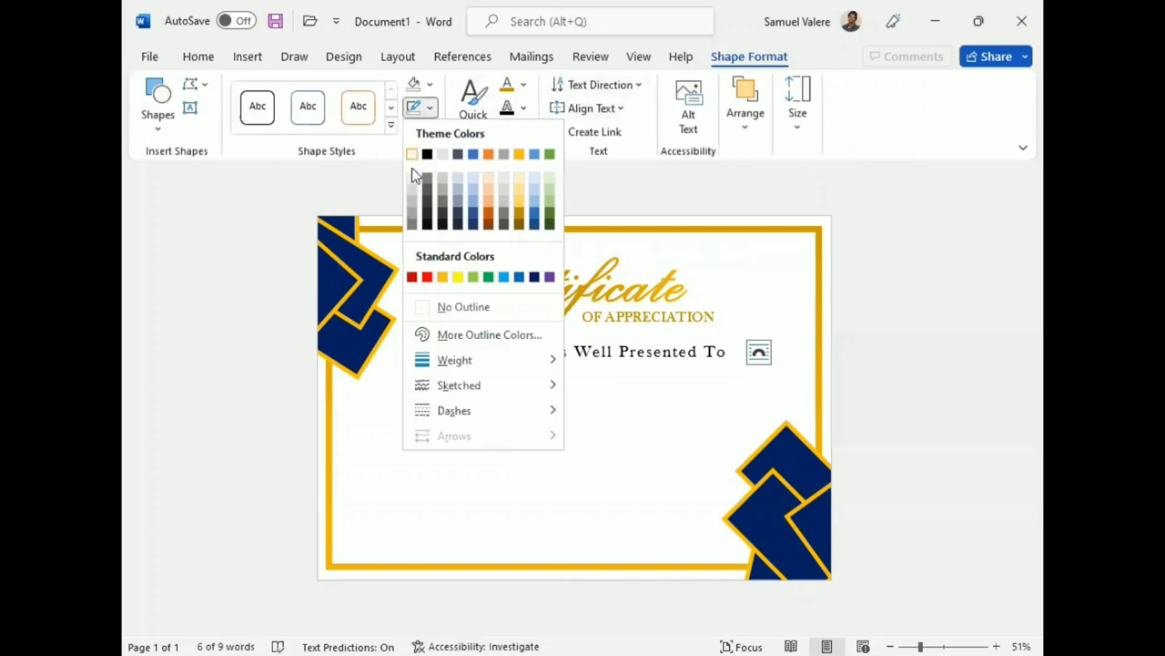
pyautogui.click(426, 306)
pyautogui.click(429, 84)
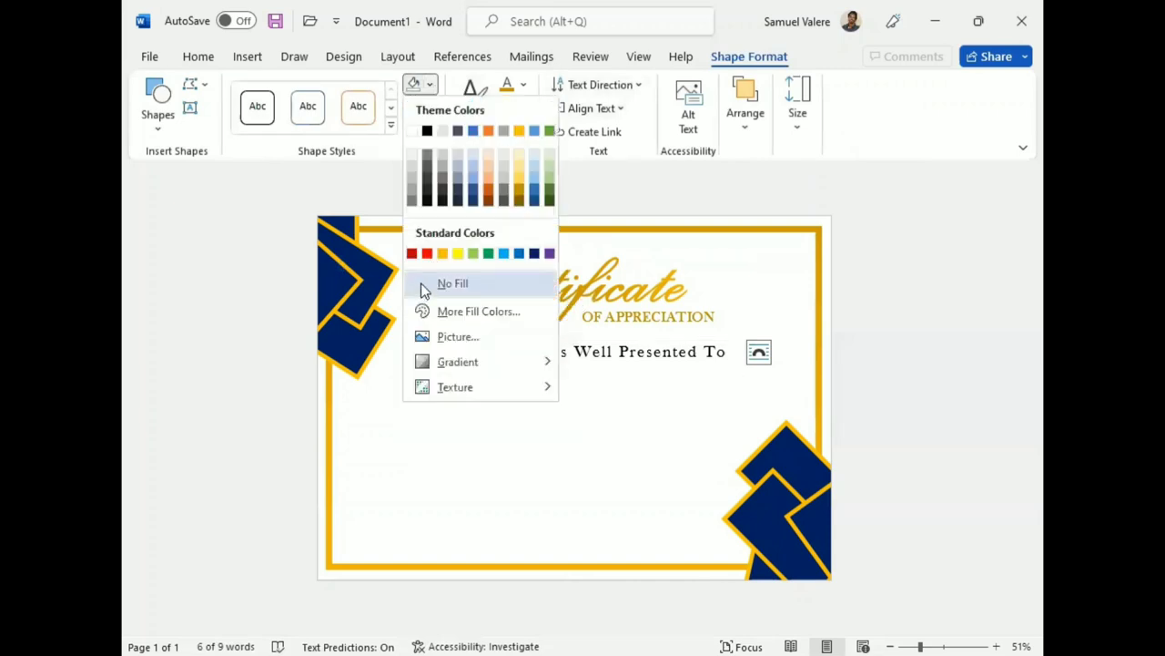
pyautogui.click(424, 286)
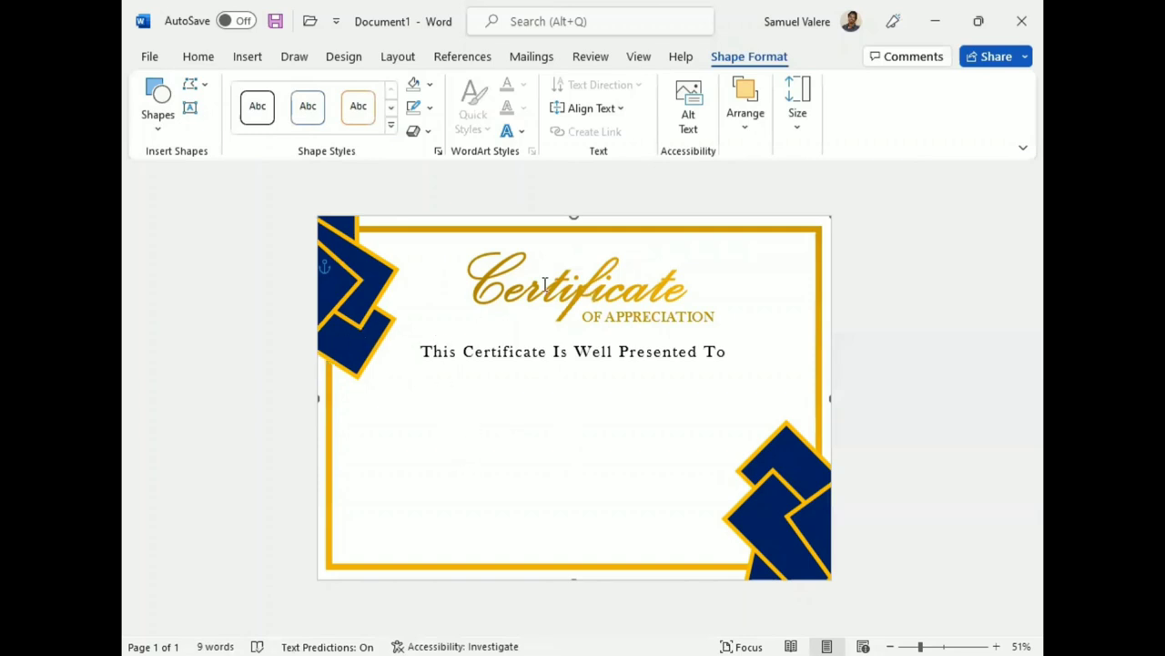
# Step: Duplicate the Certificate title, place the copy below the presented-to line, and change it to the recipient's name
pyautogui.click(555, 327)
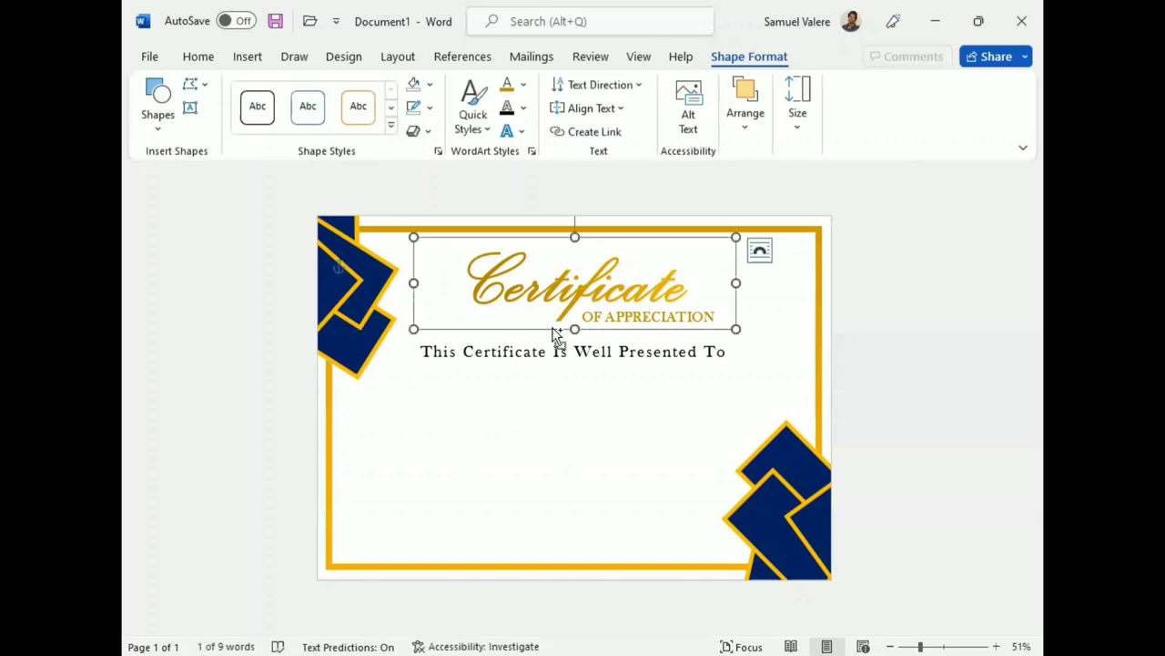
pyautogui.hotkey('ctrl', 'd')
pyautogui.moveTo(552, 333); pyautogui.dragTo(528, 439)
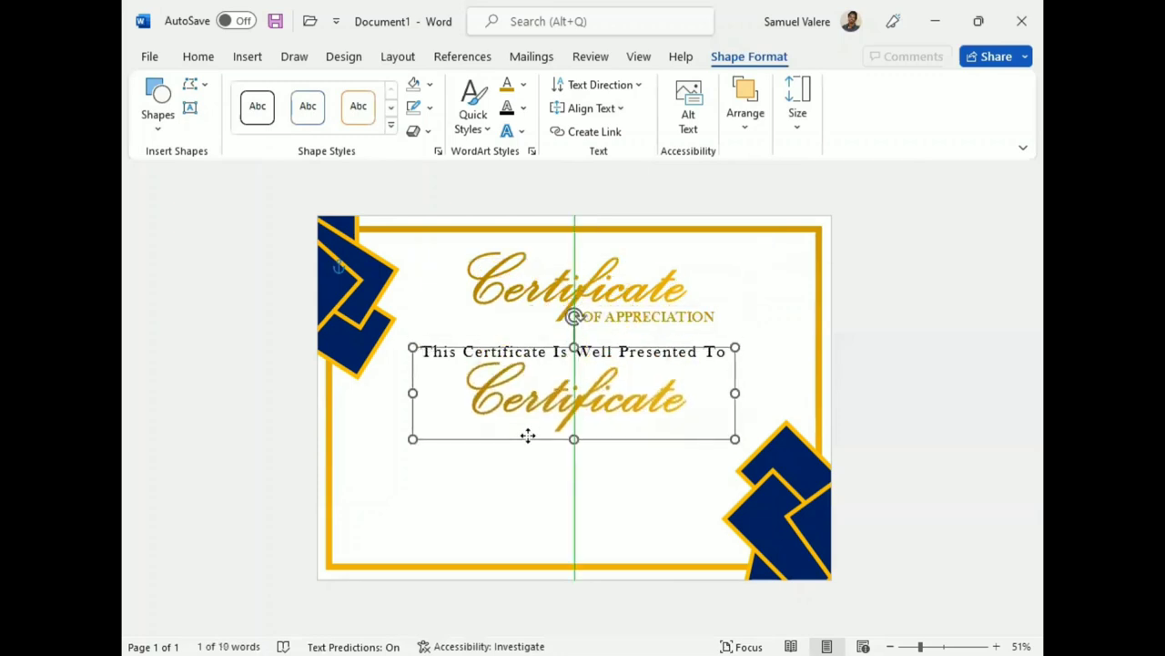
pyautogui.press('Down')
pyautogui.press('Down')
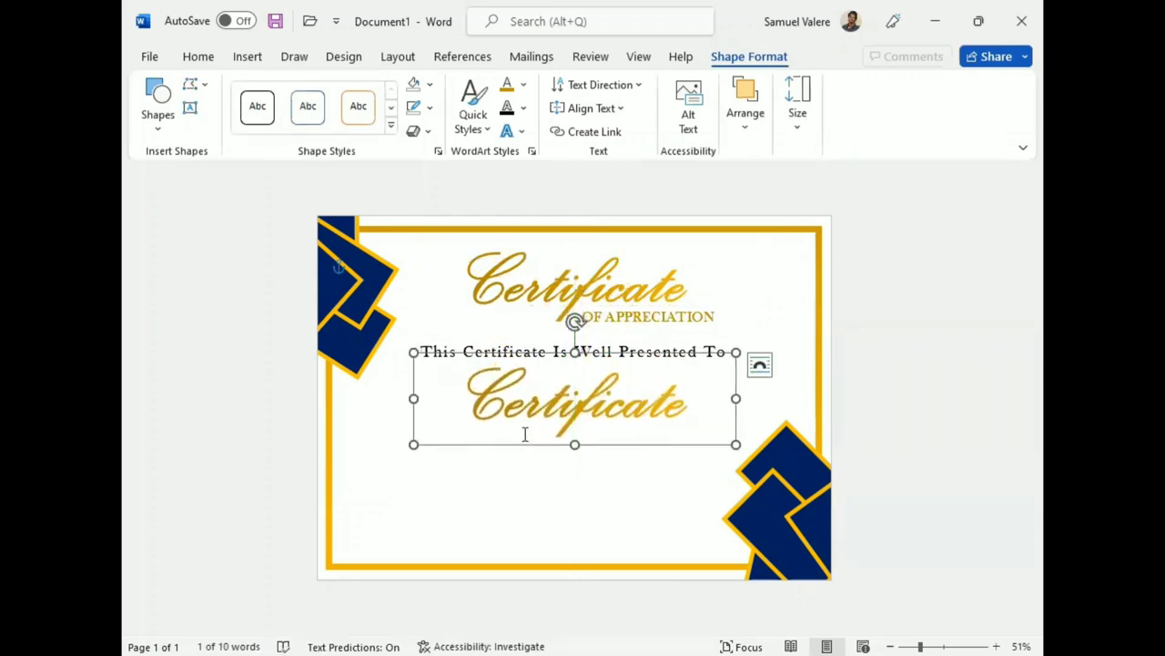
pyautogui.press('Down')
pyautogui.press('Down')
pyautogui.doubleClick(575, 403)
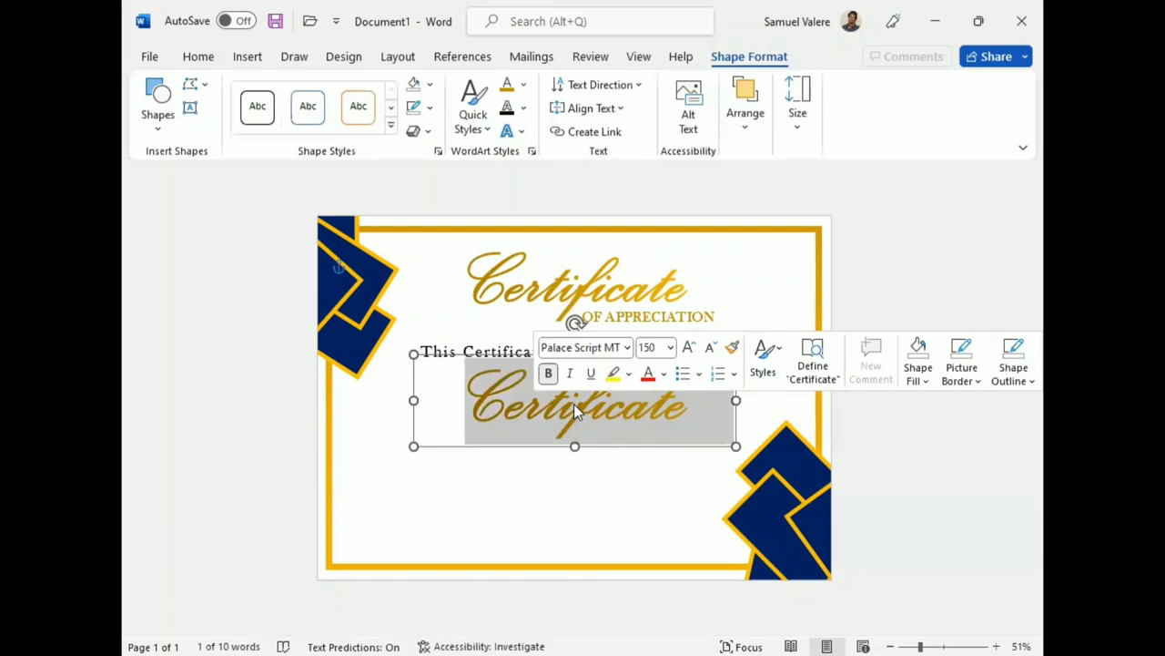
pyautogui.write('Rich')
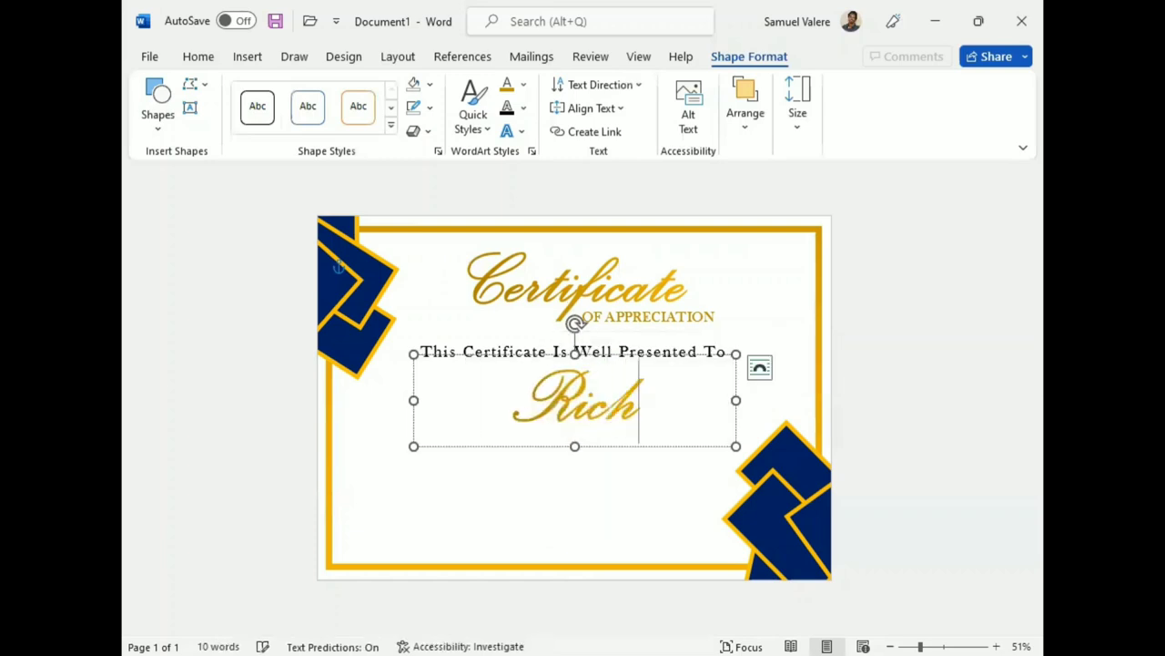
pyautogui.write('ardson')
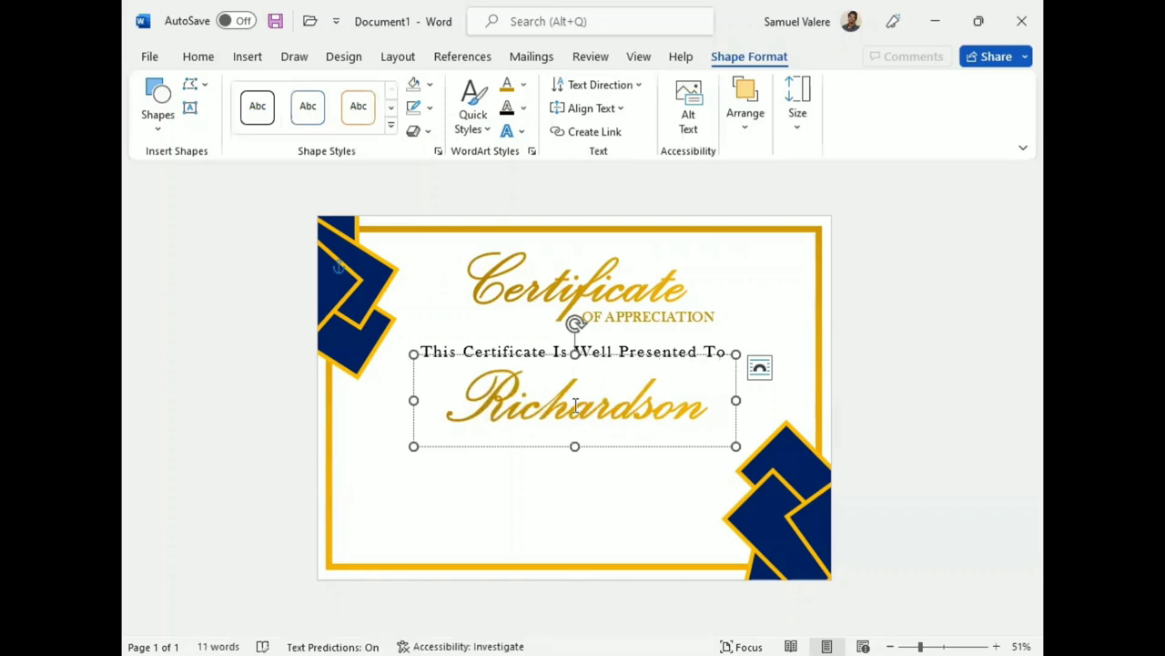
# Step: Shrink the name's font size and resize its box so it sits centred on the page
pyautogui.moveTo(413, 400); pyautogui.dragTo(360, 400)
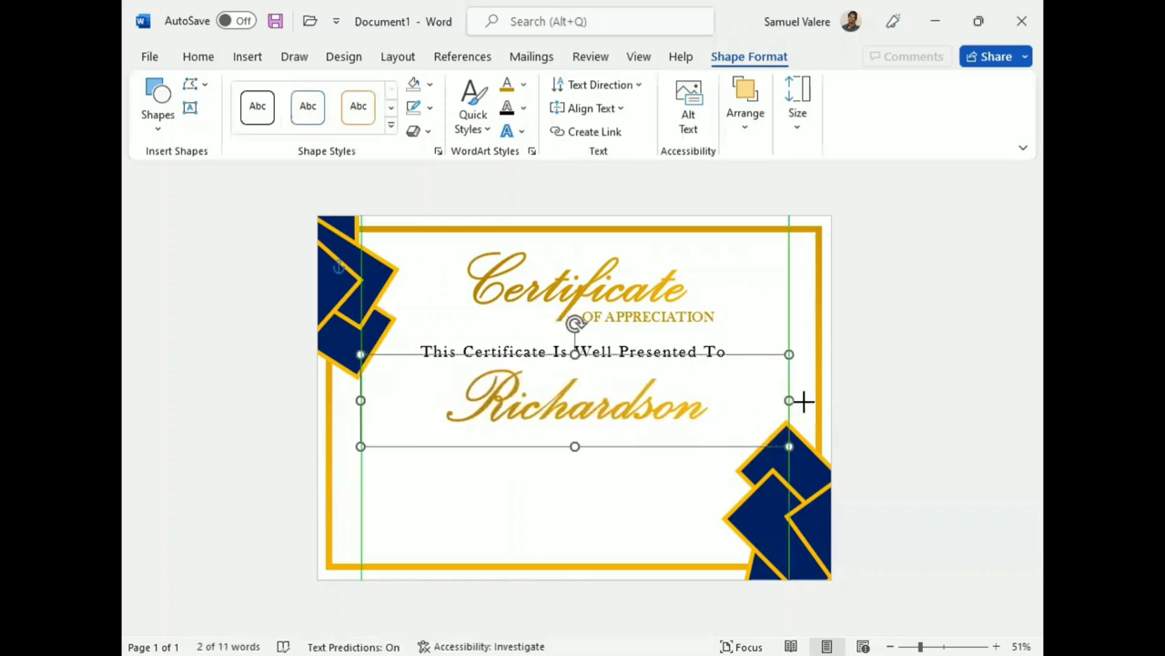
pyautogui.moveTo(735, 402); pyautogui.dragTo(789, 401)
pyautogui.doubleClick(590, 412)
pyautogui.click(679, 356)
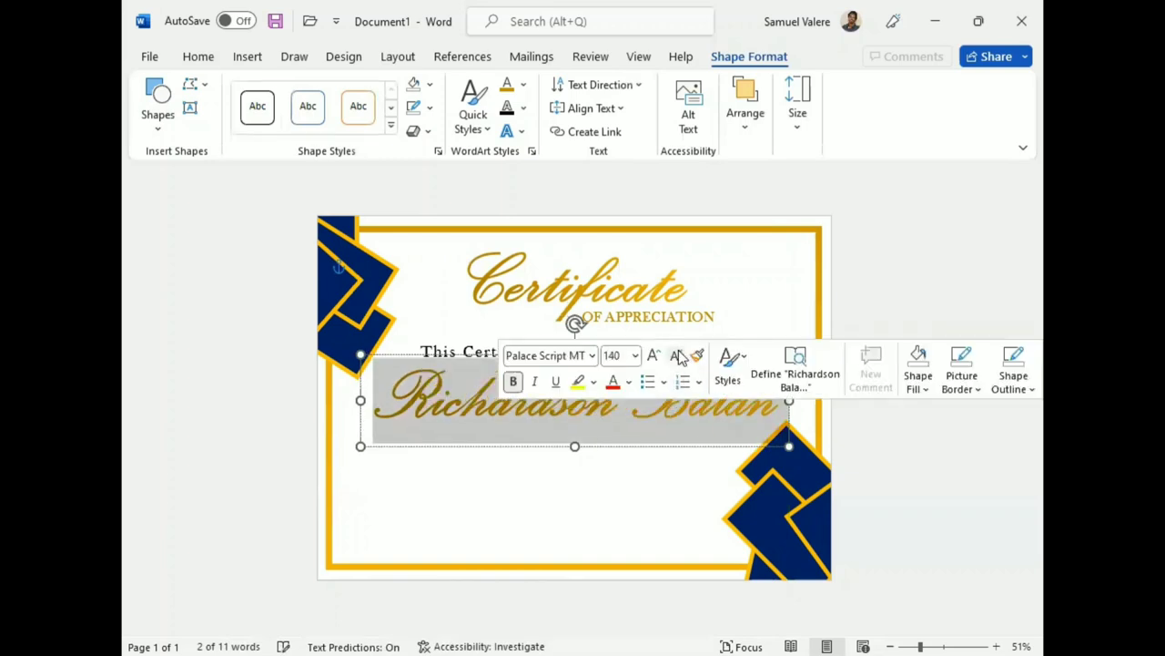
pyautogui.click(679, 356)
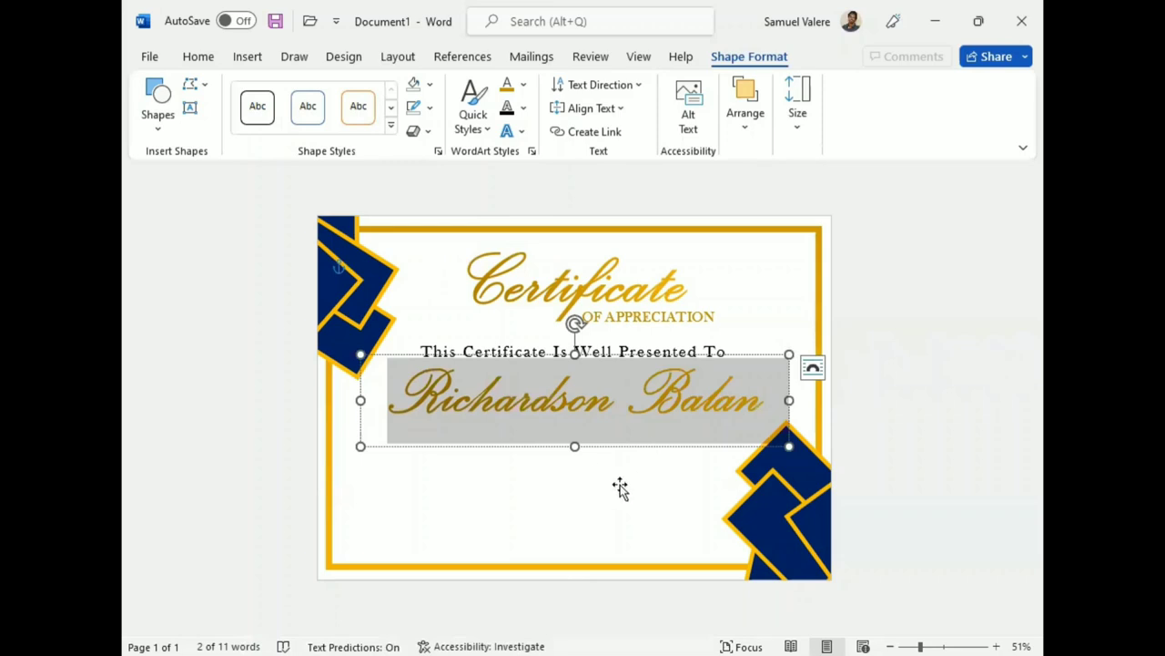
pyautogui.moveTo(788, 400); pyautogui.dragTo(750, 401)
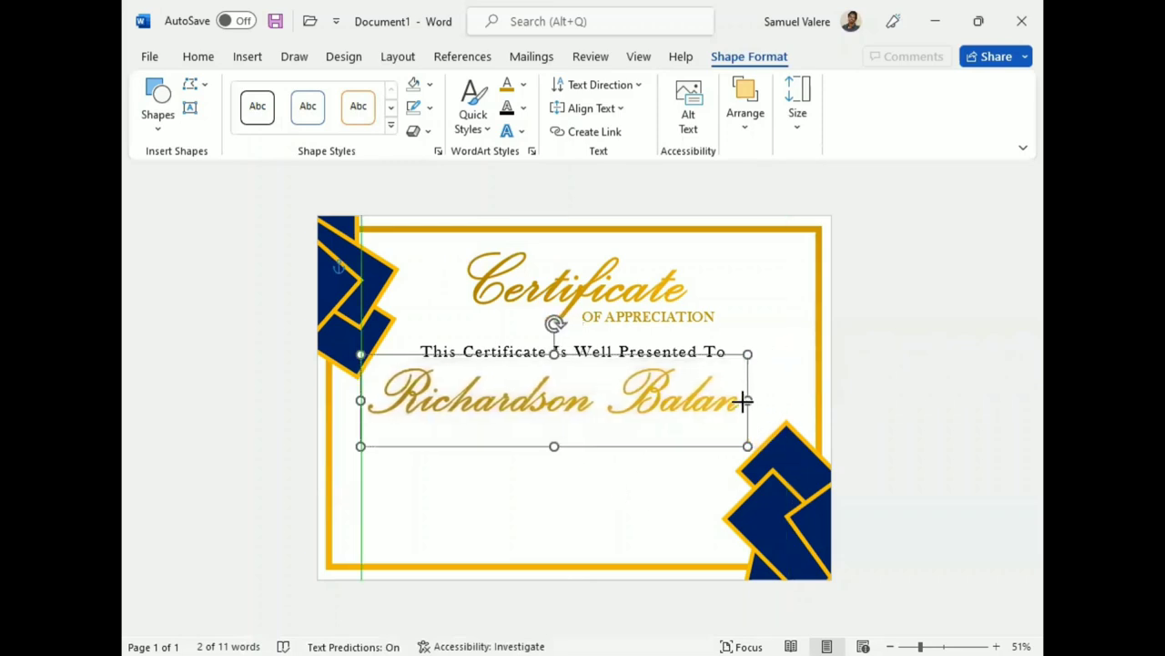
pyautogui.moveTo(557, 446); pyautogui.dragTo(555, 427)
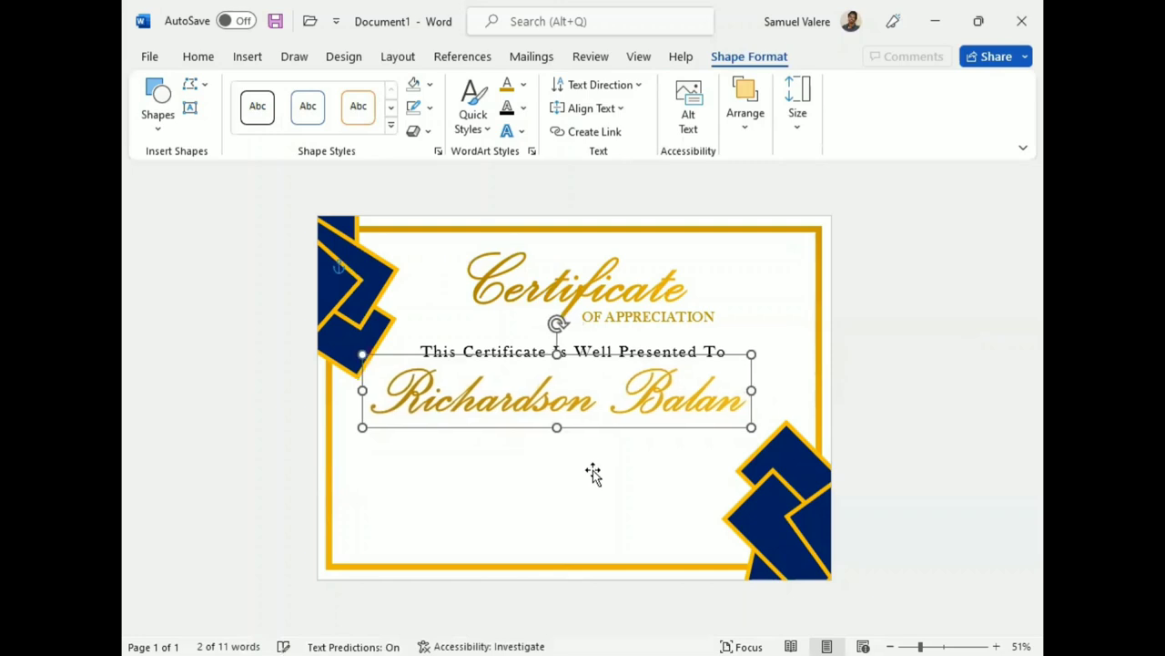
pyautogui.moveTo(528, 428); pyautogui.dragTo(548, 432)
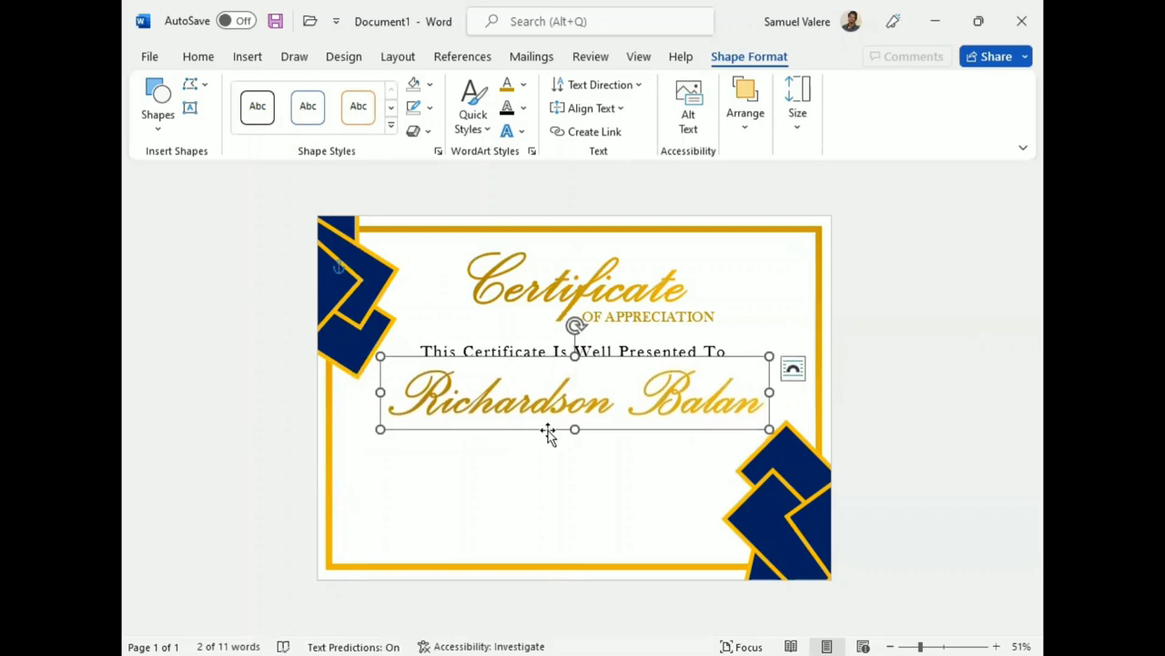
# Step: Fine-tune the presented-to line's position and review the title text
pyautogui.click(518, 340)
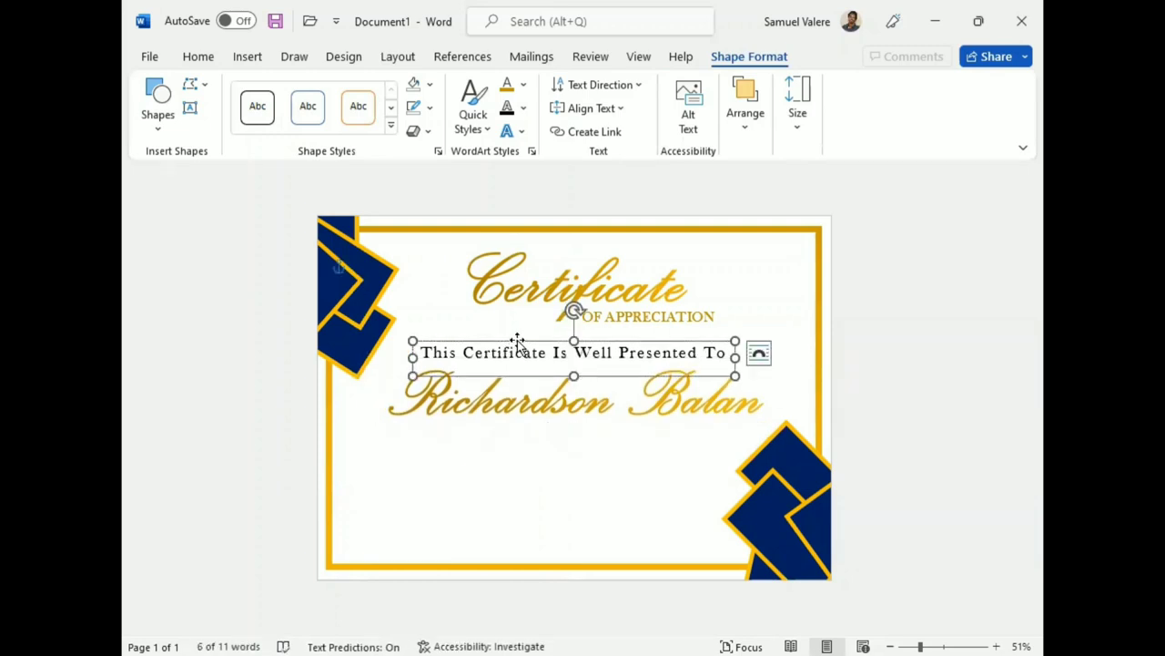
pyautogui.moveTo(517, 339); pyautogui.dragTo(517, 341)
pyautogui.click(641, 316)
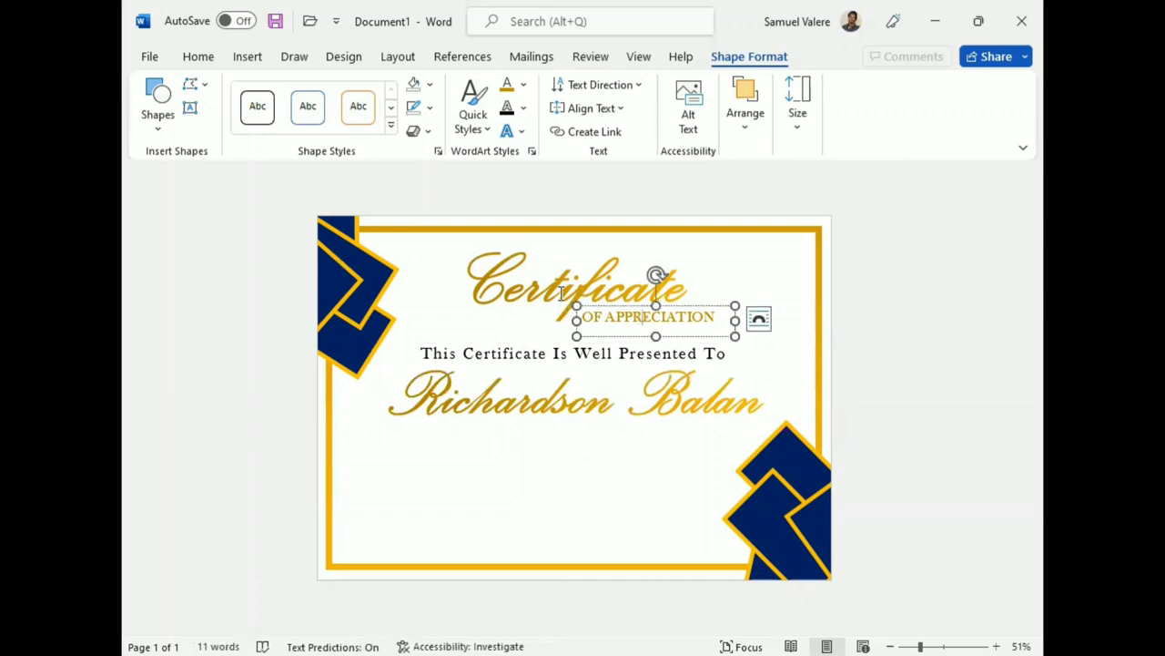
pyautogui.doubleClick(537, 288)
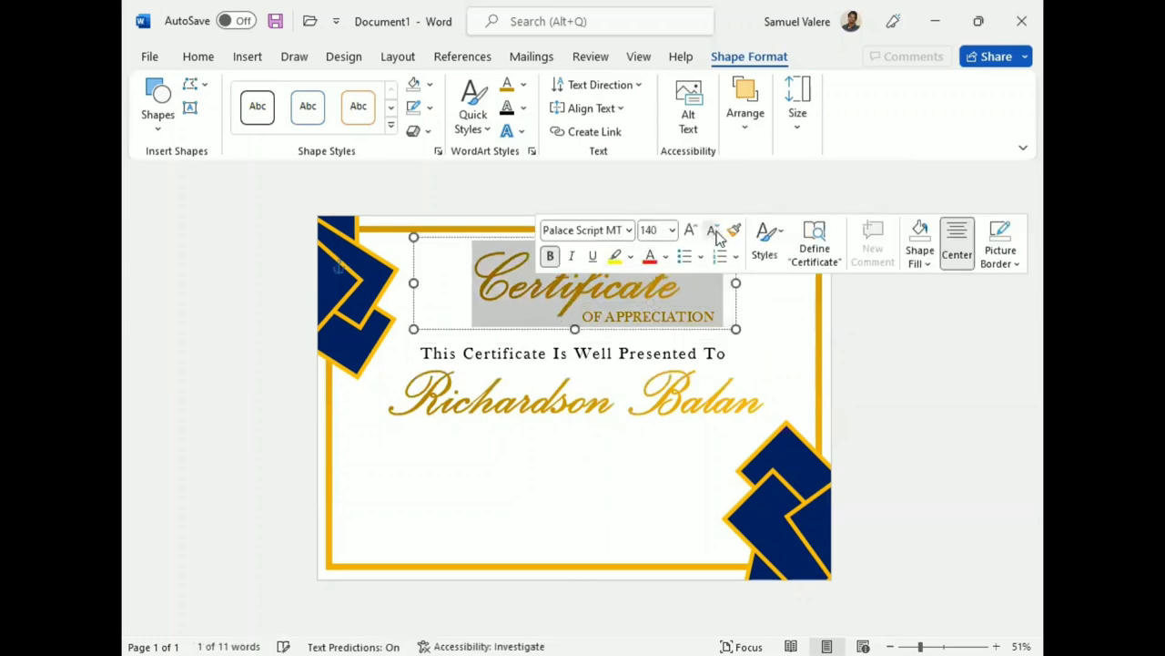
pyautogui.tripleClick(676, 318)
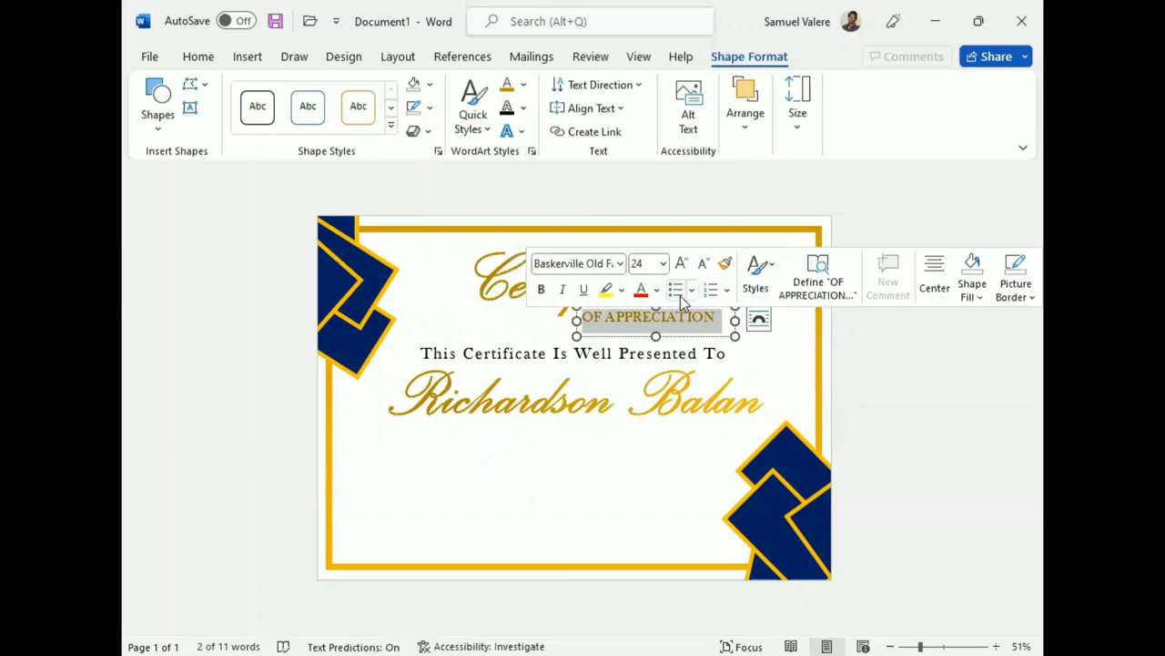
pyautogui.click(490, 492)
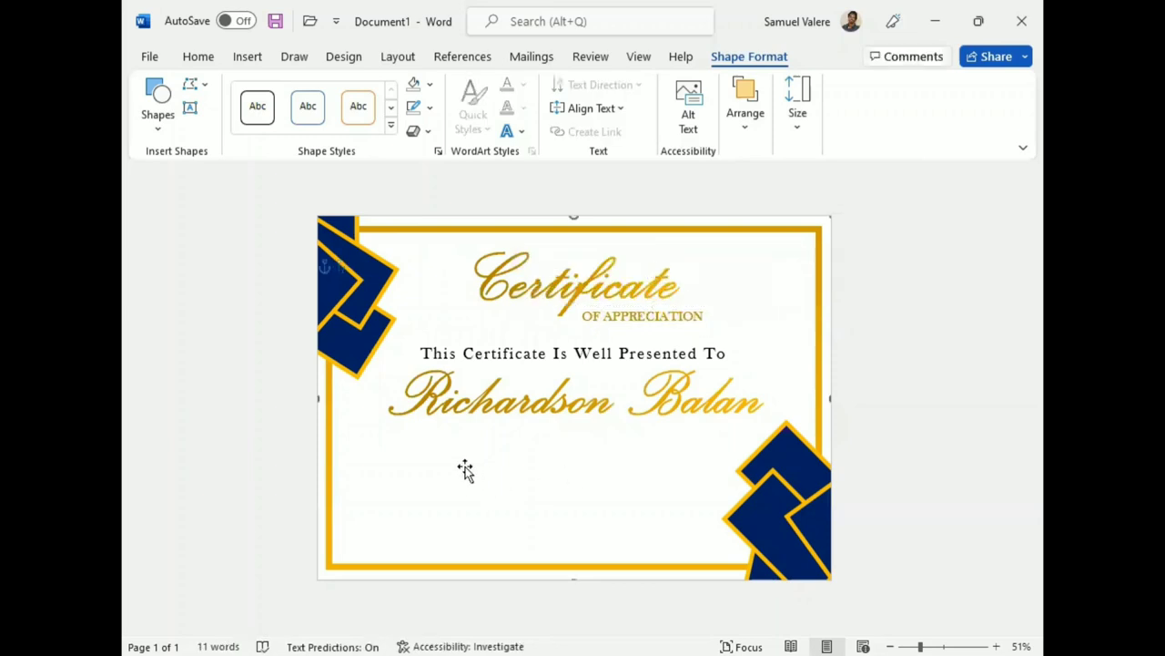
pyautogui.click(191, 111)
# Step: Draw a text box below the name and paste the appreciation message into it
pyautogui.moveTo(423, 426); pyautogui.dragTo(712, 519)
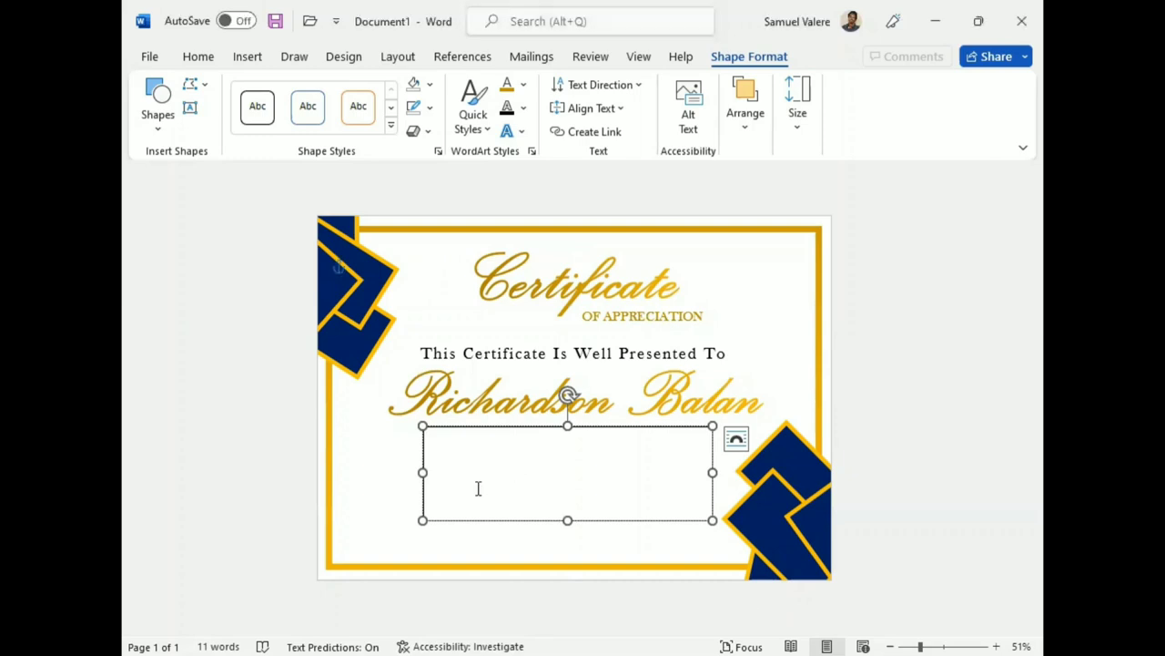
pyautogui.hotkey('ctrl', 'd')
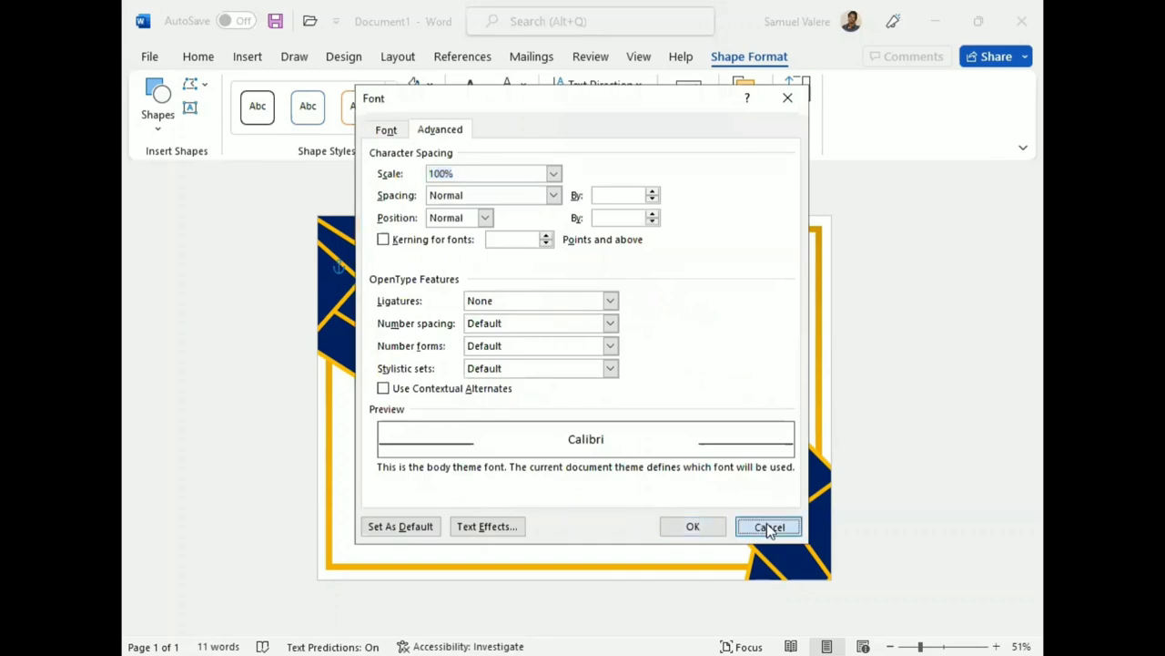
pyautogui.click(768, 526)
pyautogui.hotkey('ctrl', 'v')
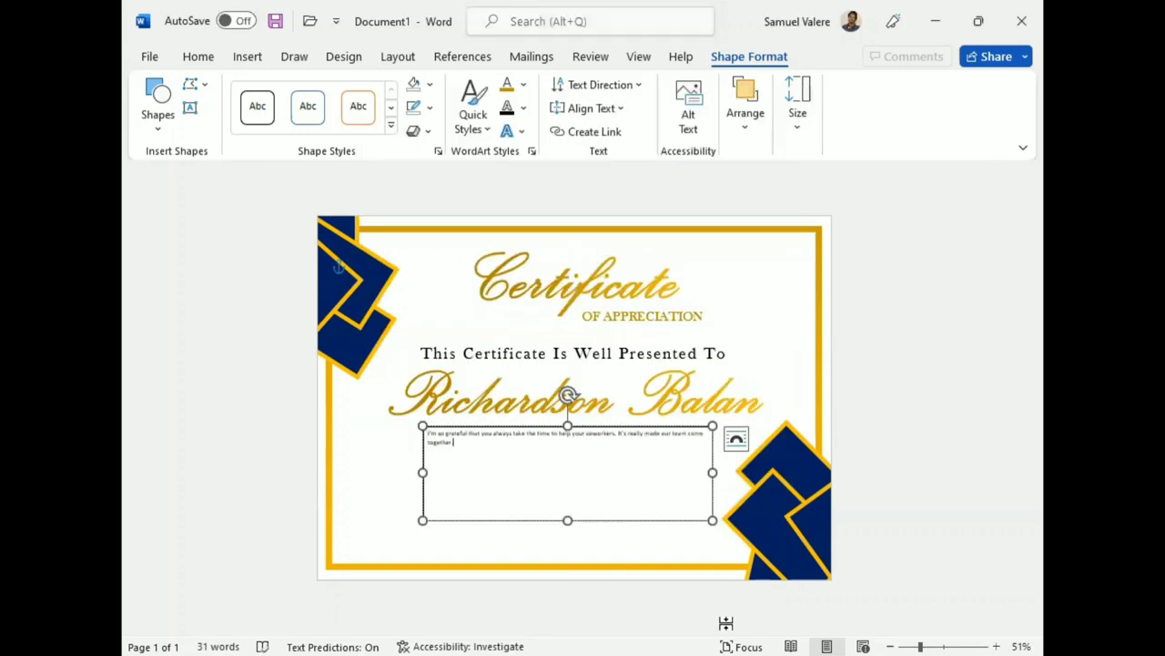
pyautogui.moveTo(711, 512); pyautogui.dragTo(426, 432)
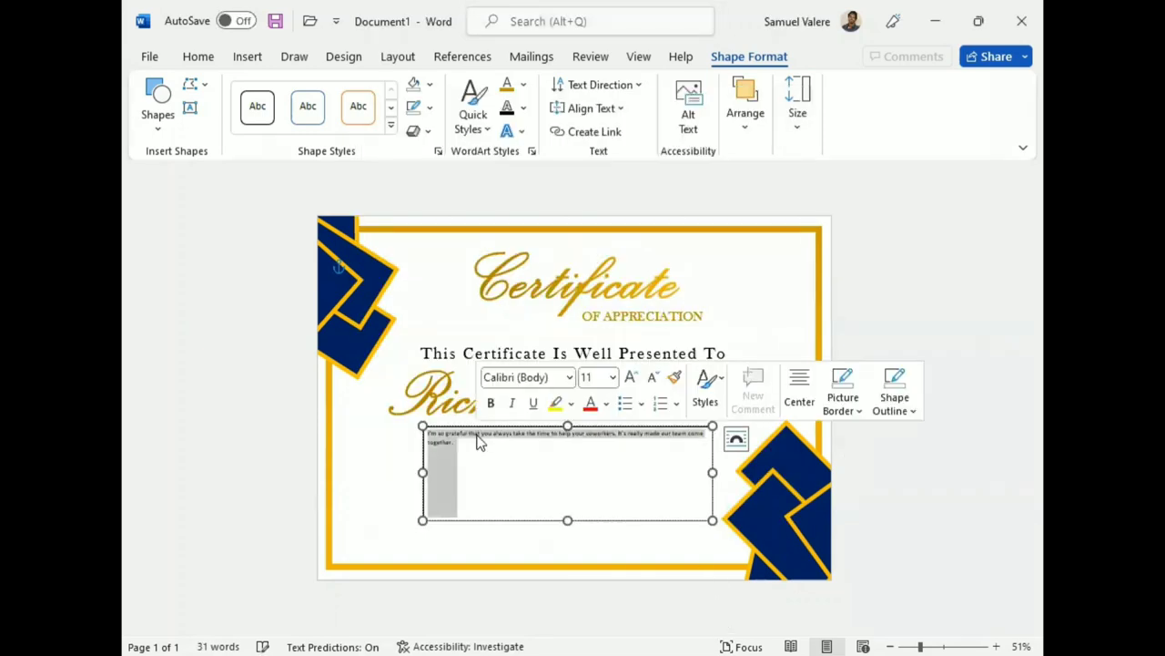
# Step: Format the message in Baskerville Old Face, 24 pt, centred
pyautogui.click(201, 57)
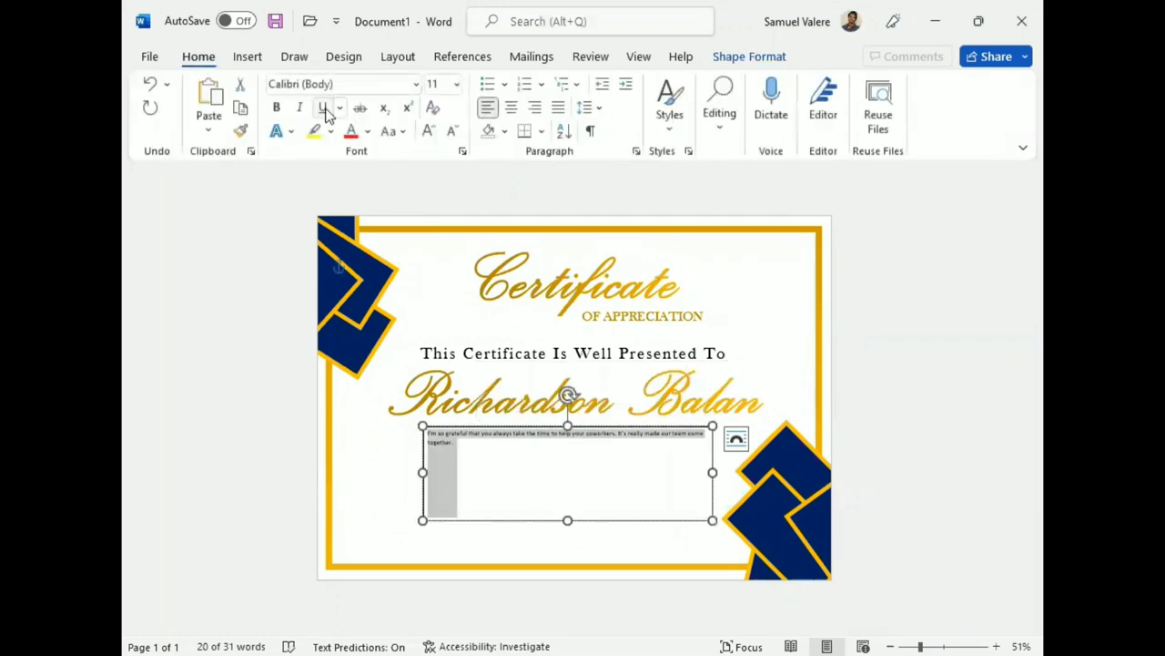
pyautogui.click(350, 86)
pyautogui.write('Baskerville Old Face')
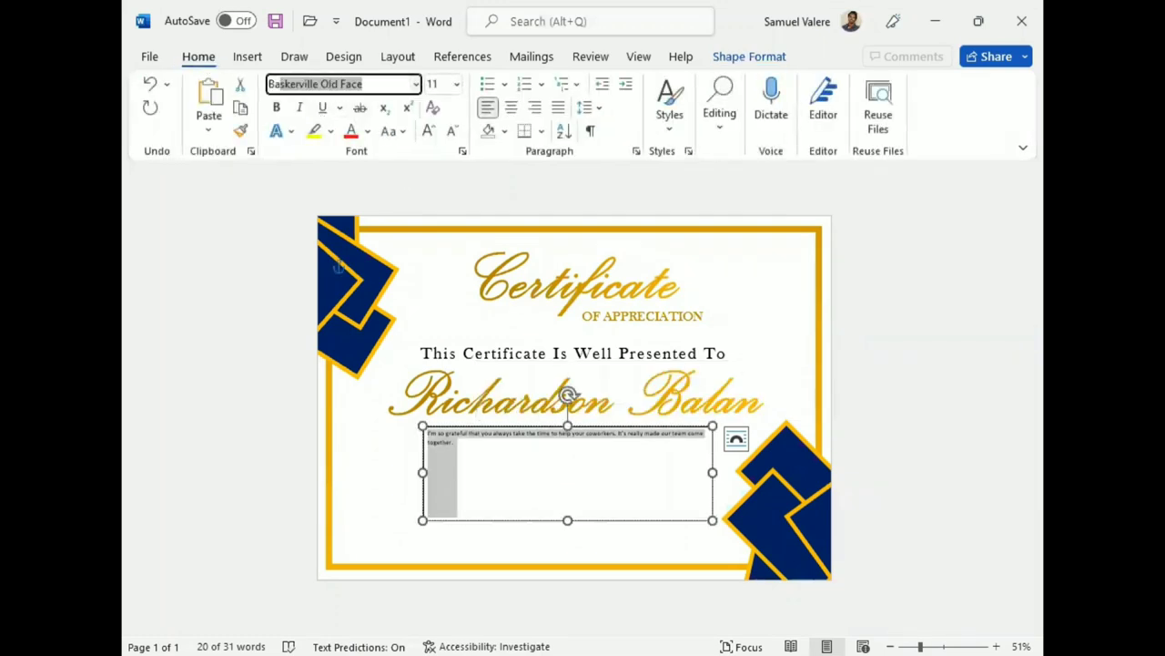
pyautogui.press('Return')
pyautogui.click(428, 130)
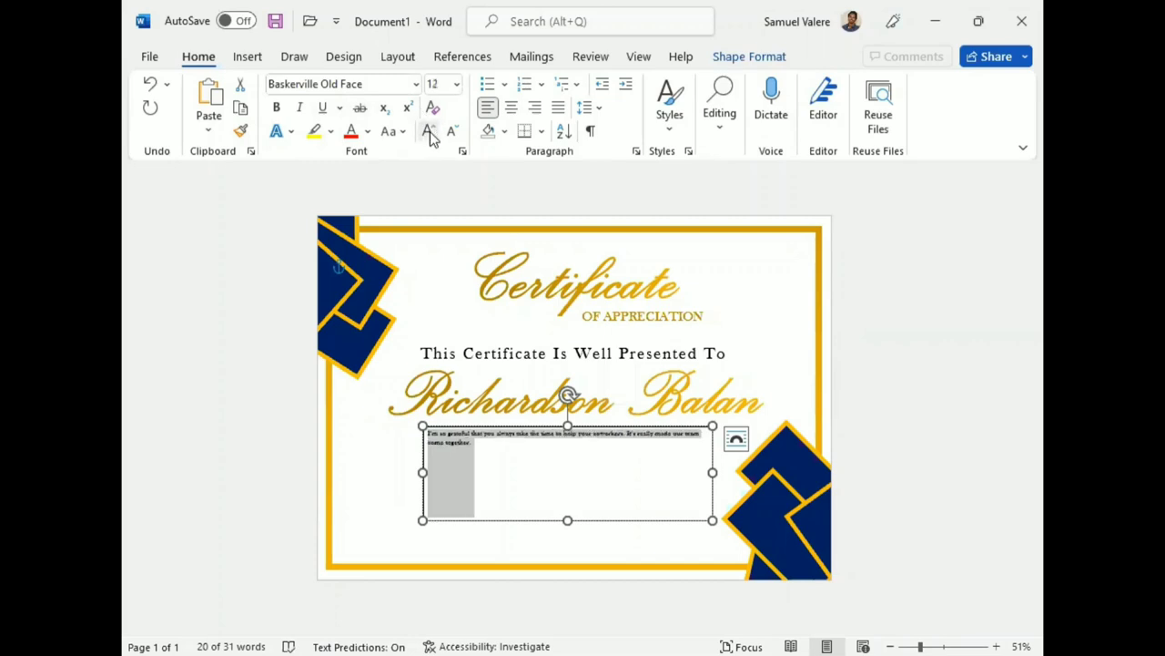
pyautogui.click(428, 130)
pyautogui.click(512, 108)
pyautogui.click(428, 130)
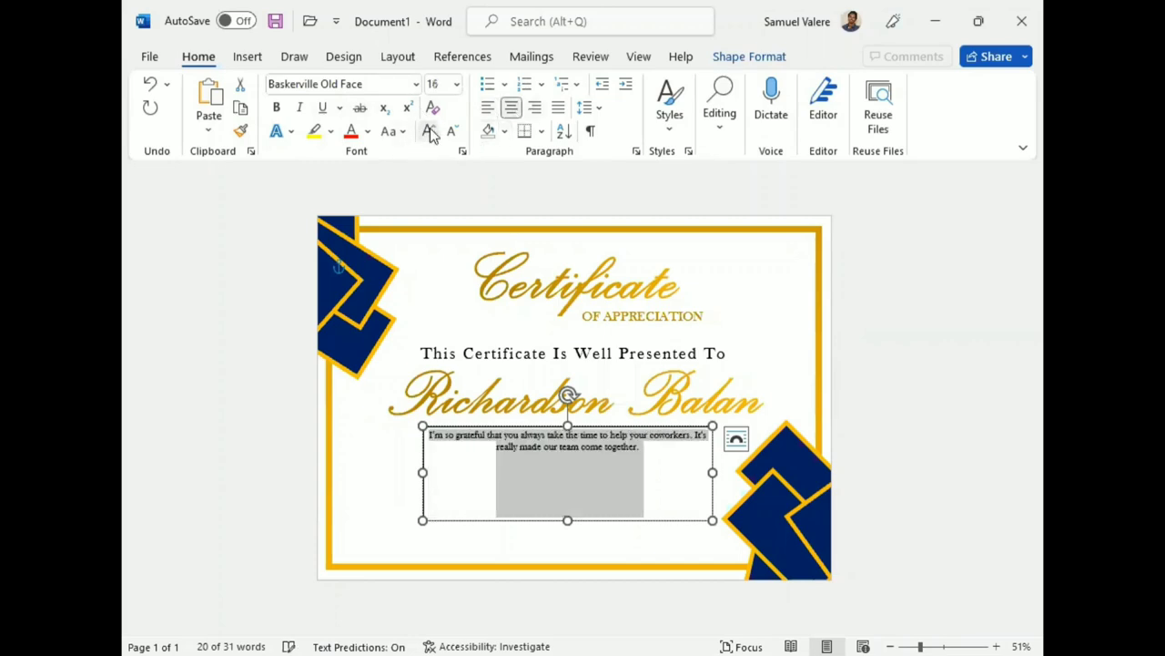
pyautogui.click(428, 130)
pyautogui.click(428, 130)
pyautogui.click(430, 131)
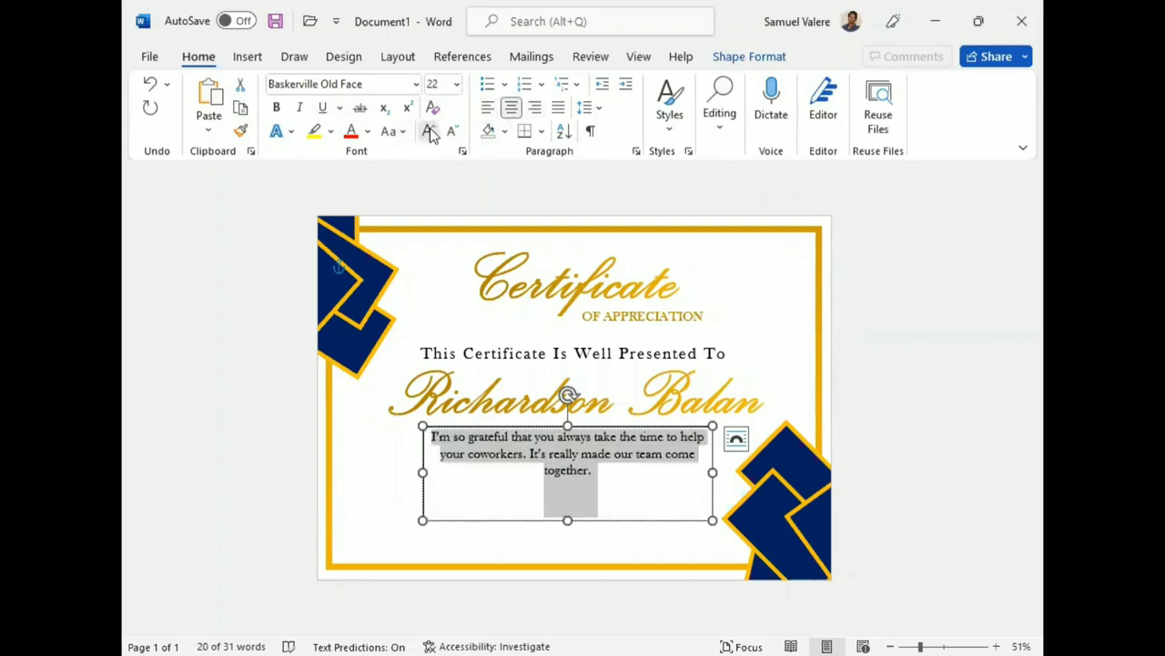
pyautogui.click(430, 130)
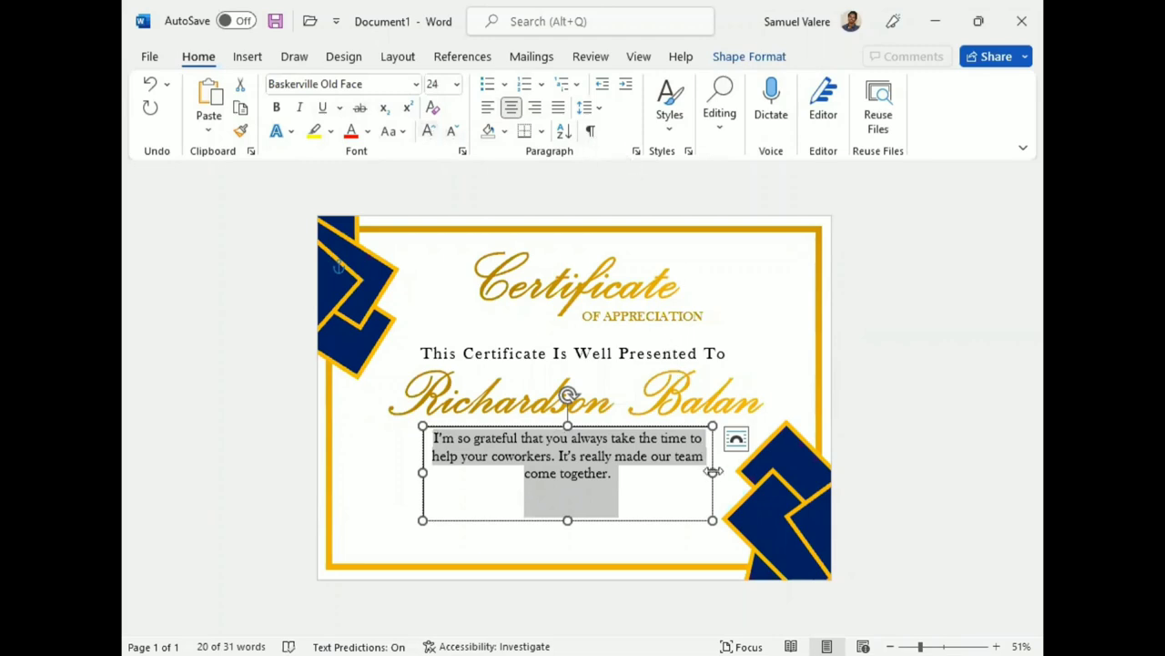
# Step: Centre the message box under the name with no fill and no outline, trimmed to its text
pyautogui.moveTo(712, 473); pyautogui.dragTo(739, 473)
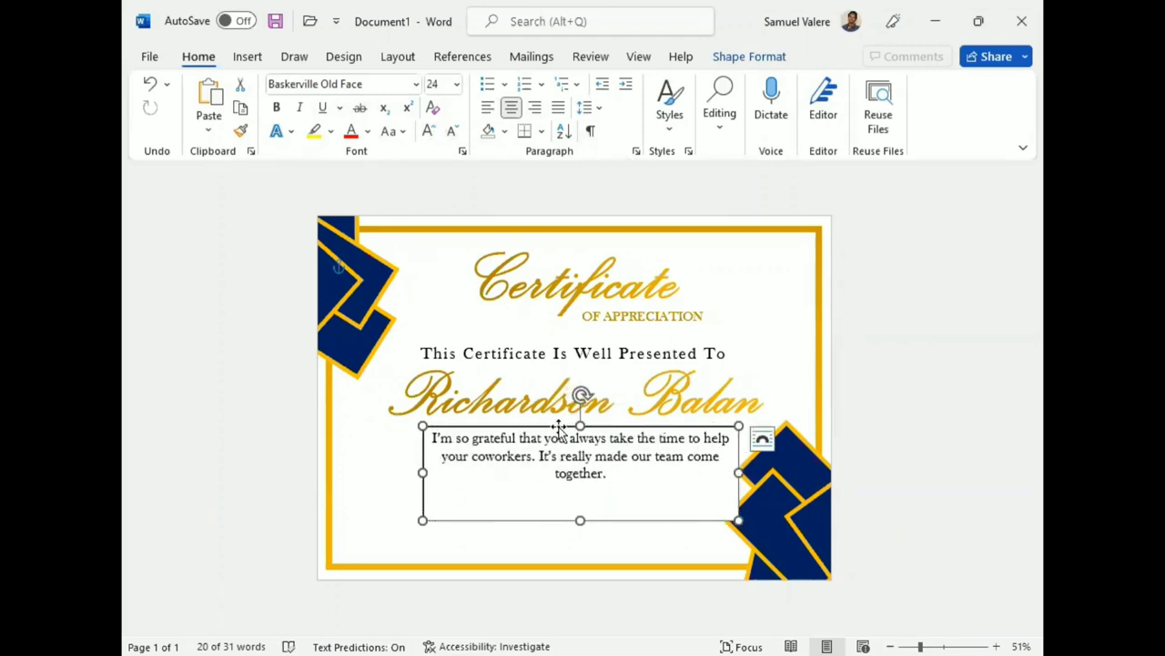
pyautogui.moveTo(559, 428)
pyautogui.mouseDown()
pyautogui.moveTo(550, 423)
pyautogui.moveTo(550, 443)
pyautogui.mouseUp()
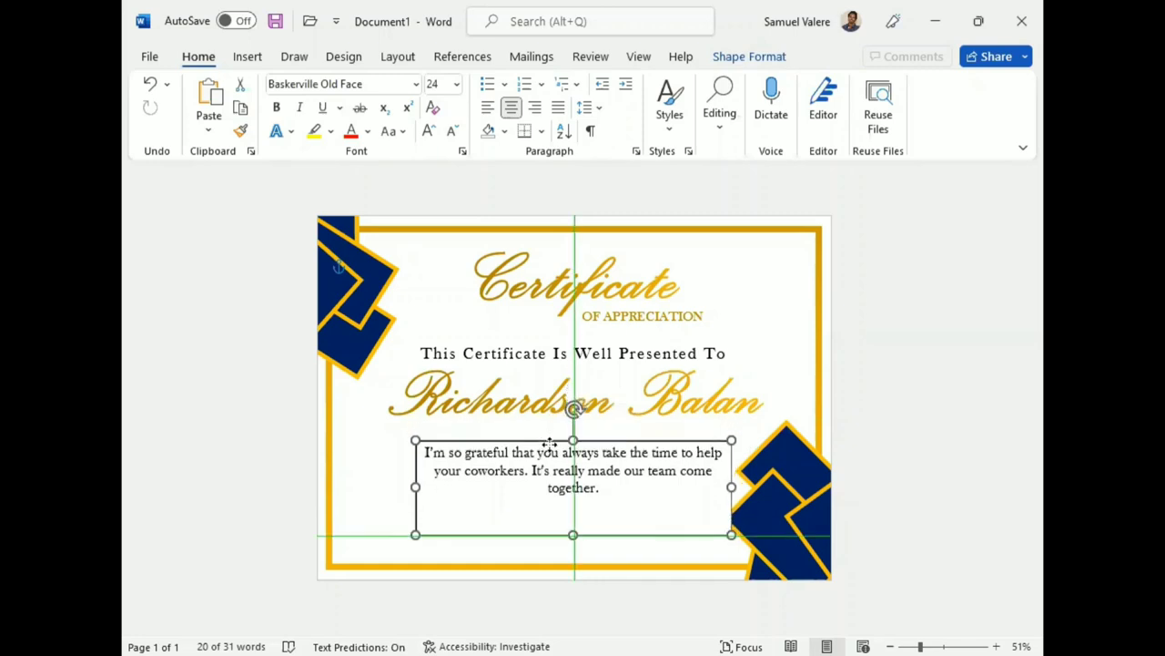
pyautogui.click(770, 58)
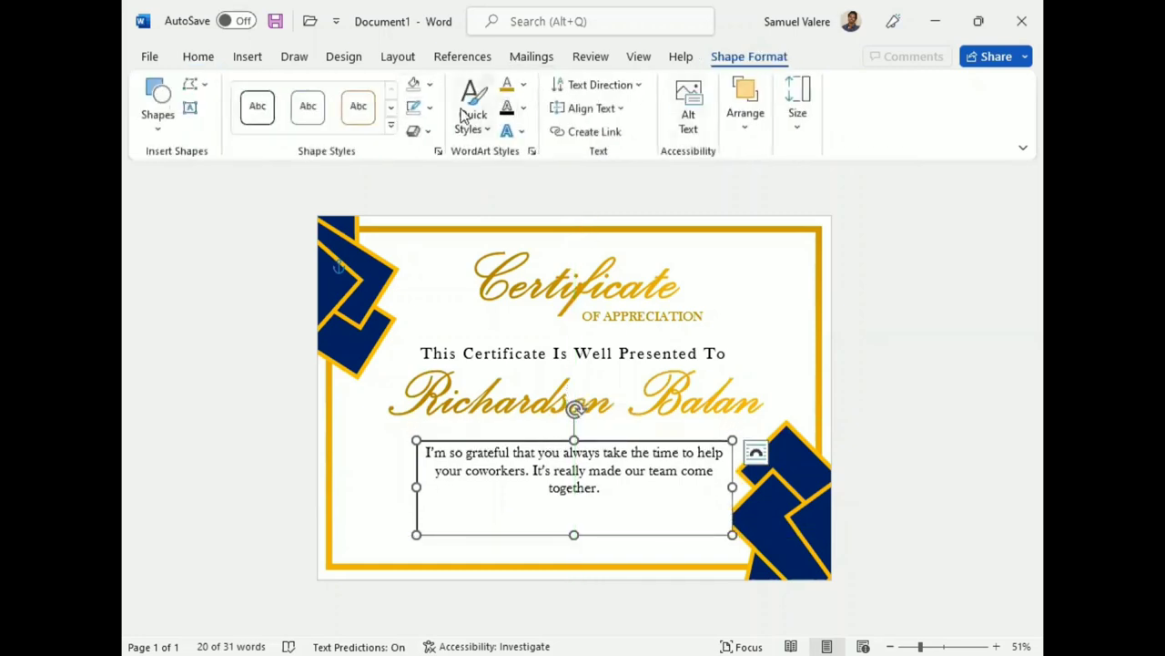
pyautogui.click(429, 83)
pyautogui.click(432, 282)
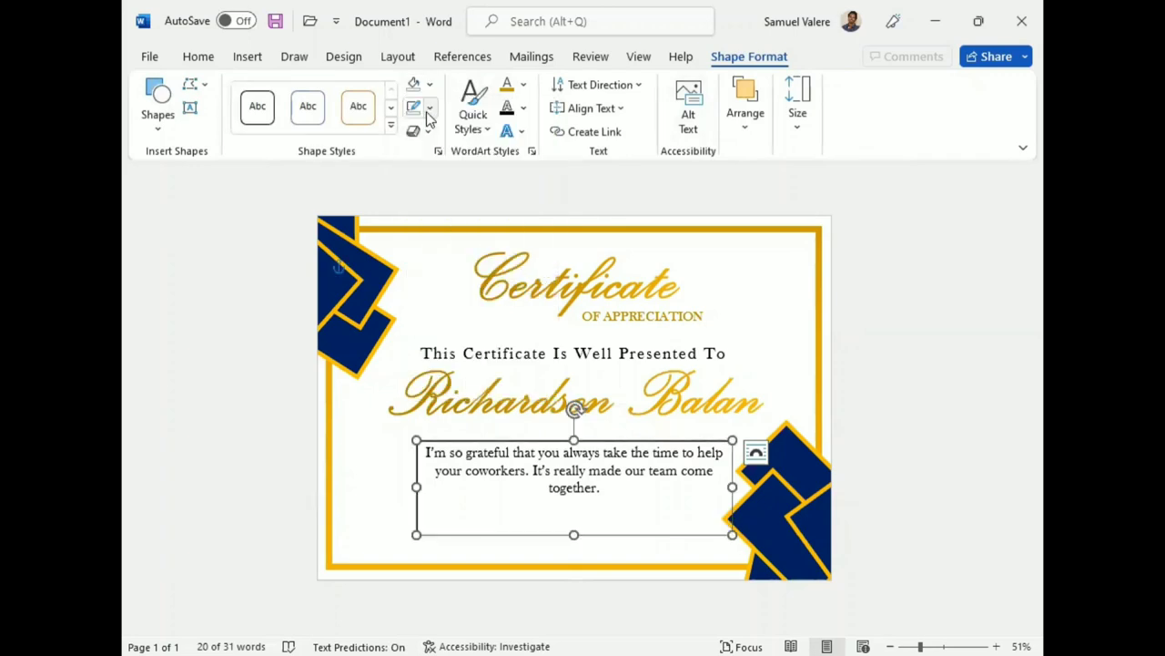
pyautogui.click(429, 110)
pyautogui.click(422, 305)
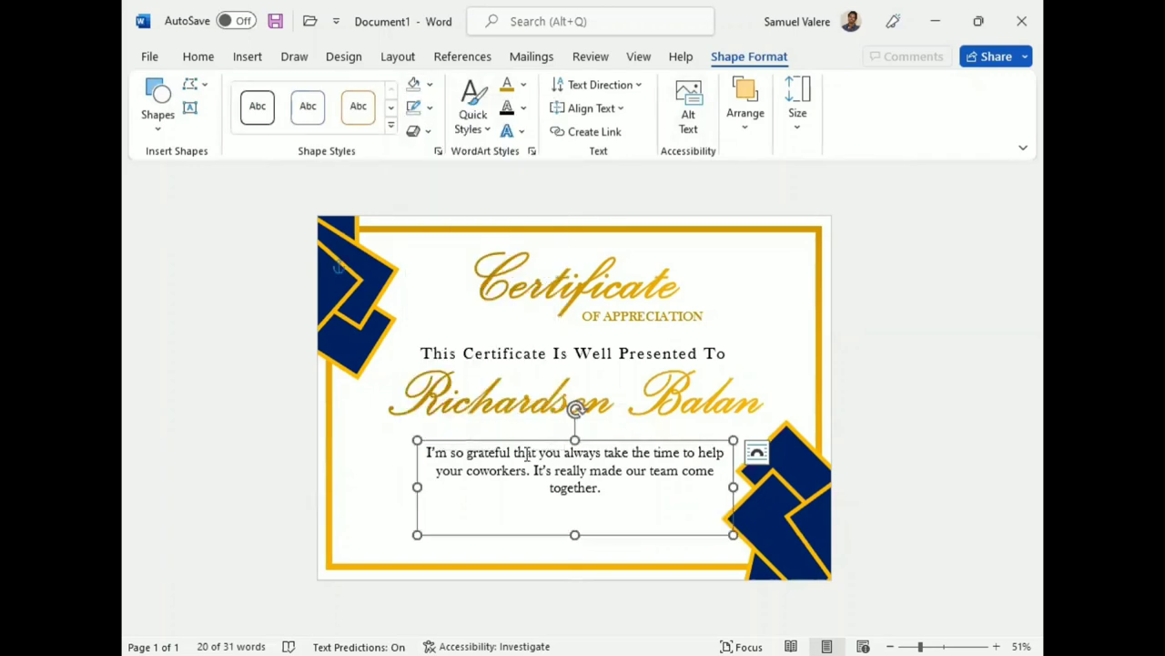
pyautogui.moveTo(575, 534); pyautogui.dragTo(572, 503)
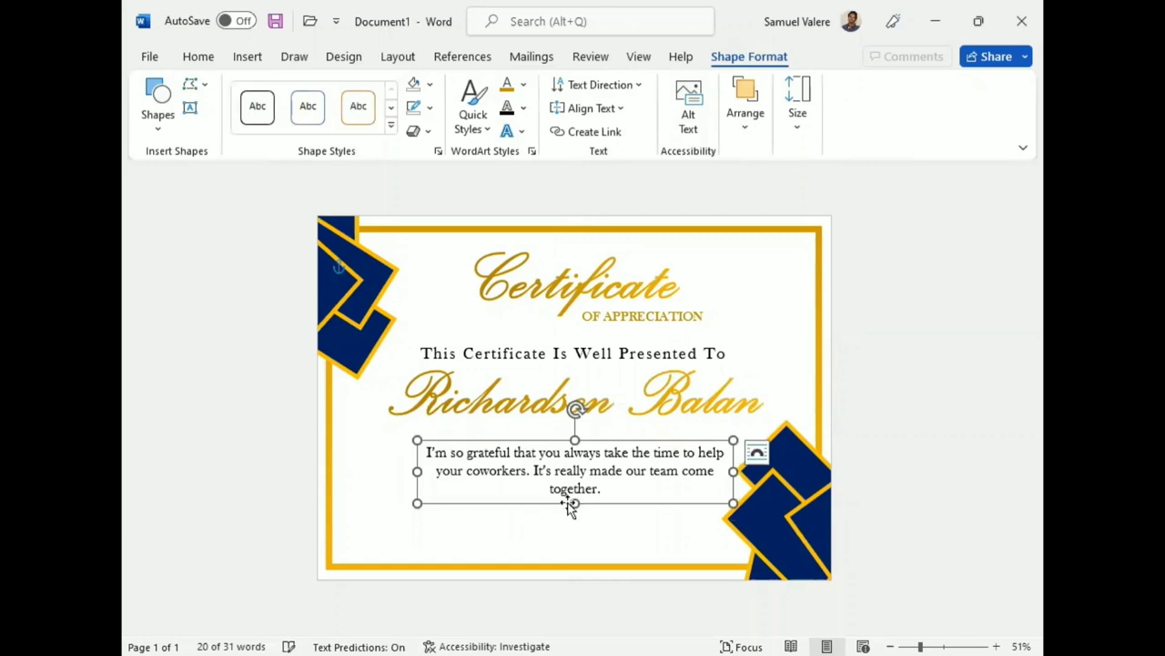
pyautogui.press('Down')
pyautogui.press('Down')
pyautogui.press('Down')
pyautogui.press('Down')
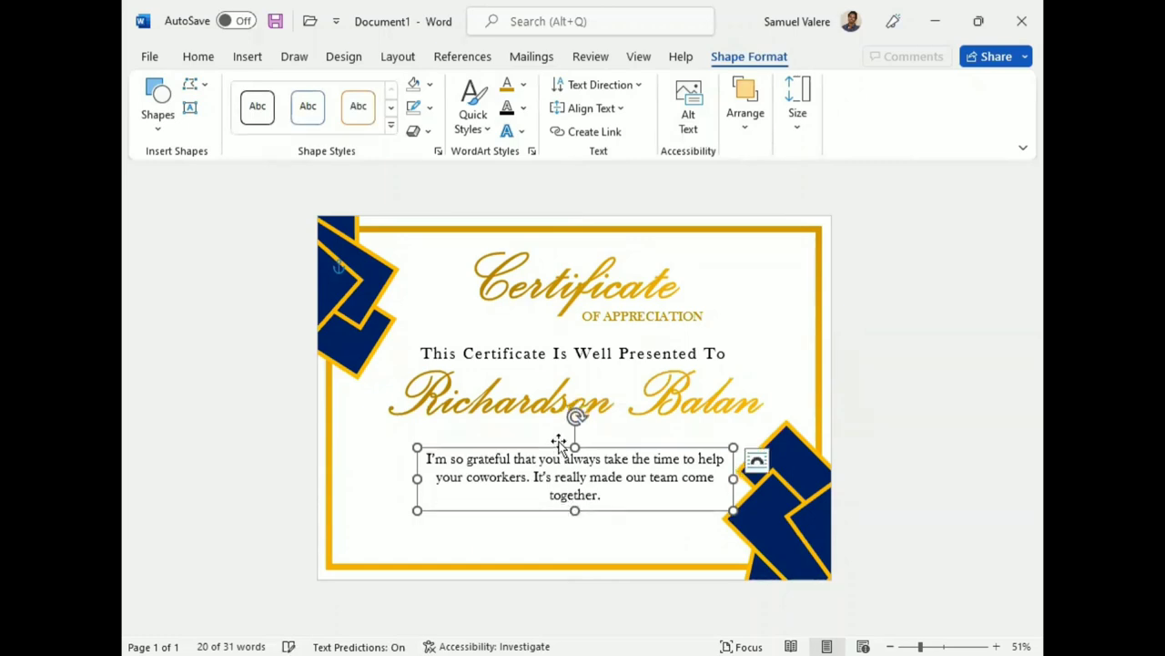
pyautogui.press('Down')
pyautogui.press('Down')
pyautogui.press('Down')
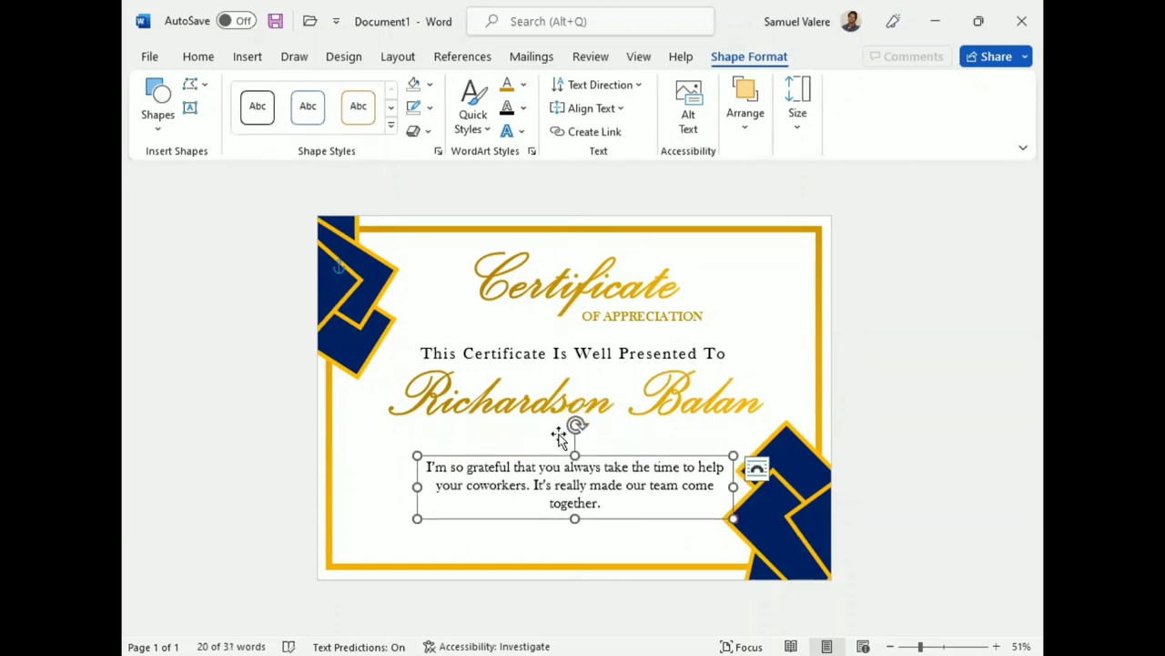
# Step: Draw a black straight line beneath the recipient's name
pyautogui.click(157, 114)
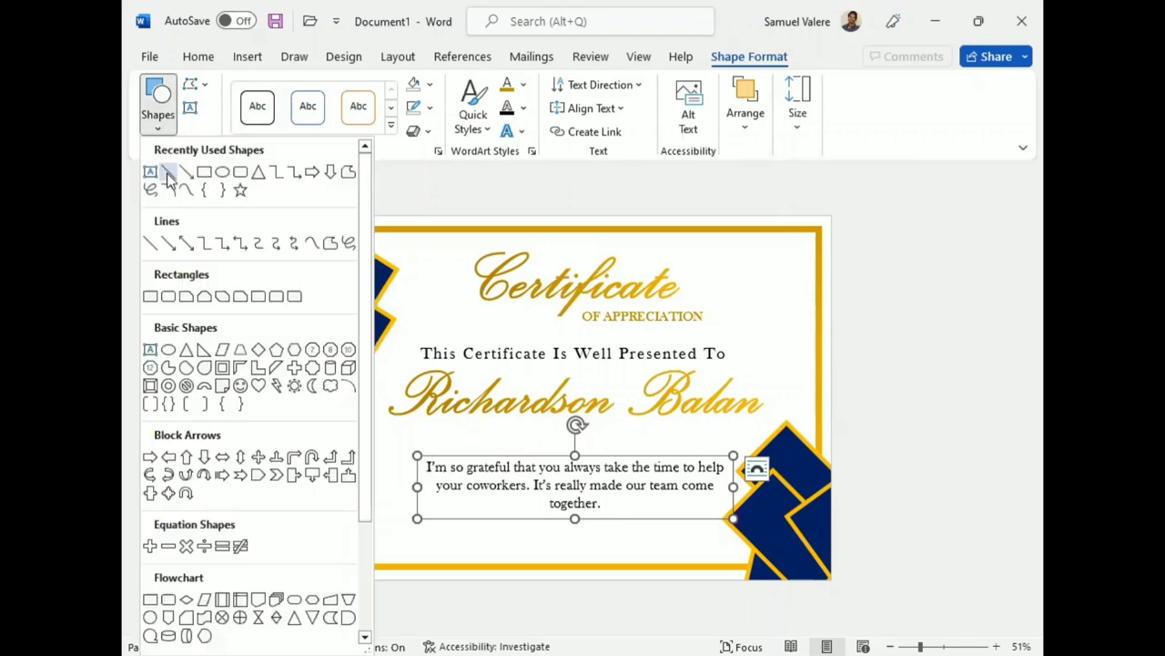
pyautogui.click(155, 172)
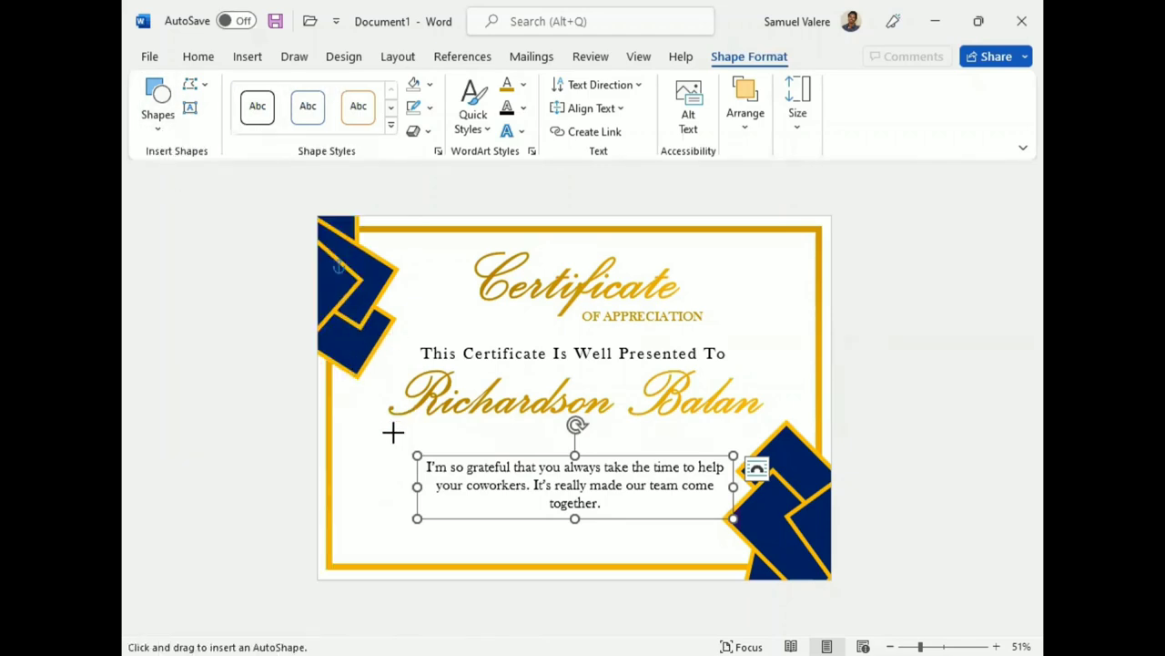
pyautogui.moveTo(392, 432)
pyautogui.mouseDown()
pyautogui.moveTo(778, 426)
pyautogui.moveTo(770, 414)
pyautogui.mouseUp()
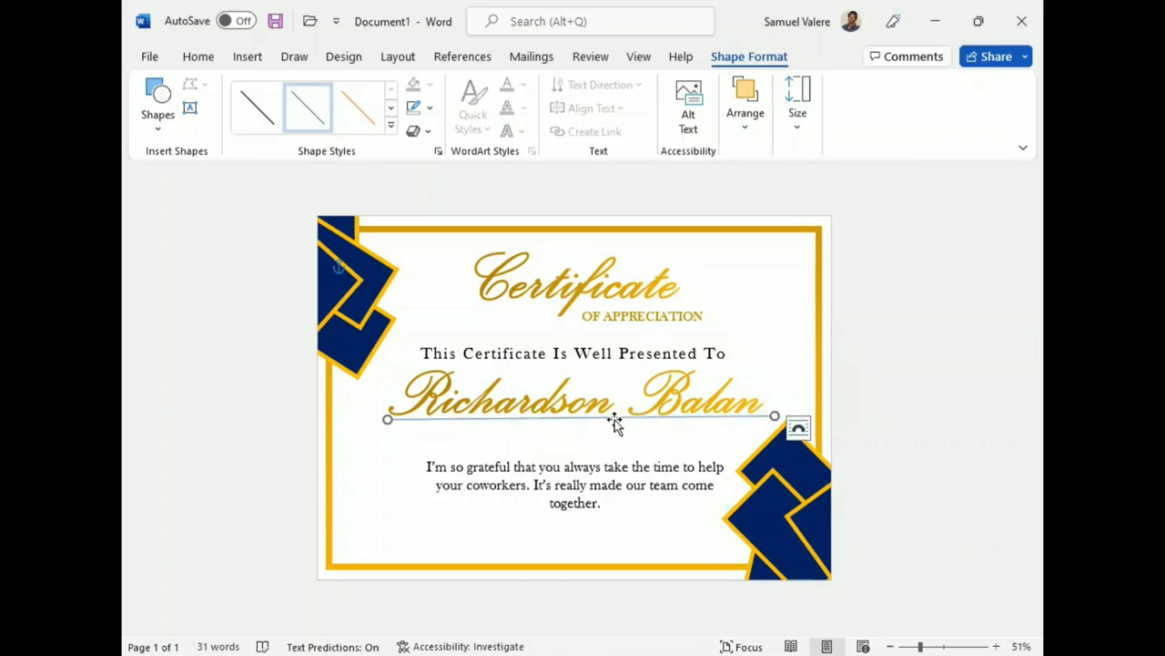
pyautogui.click(430, 109)
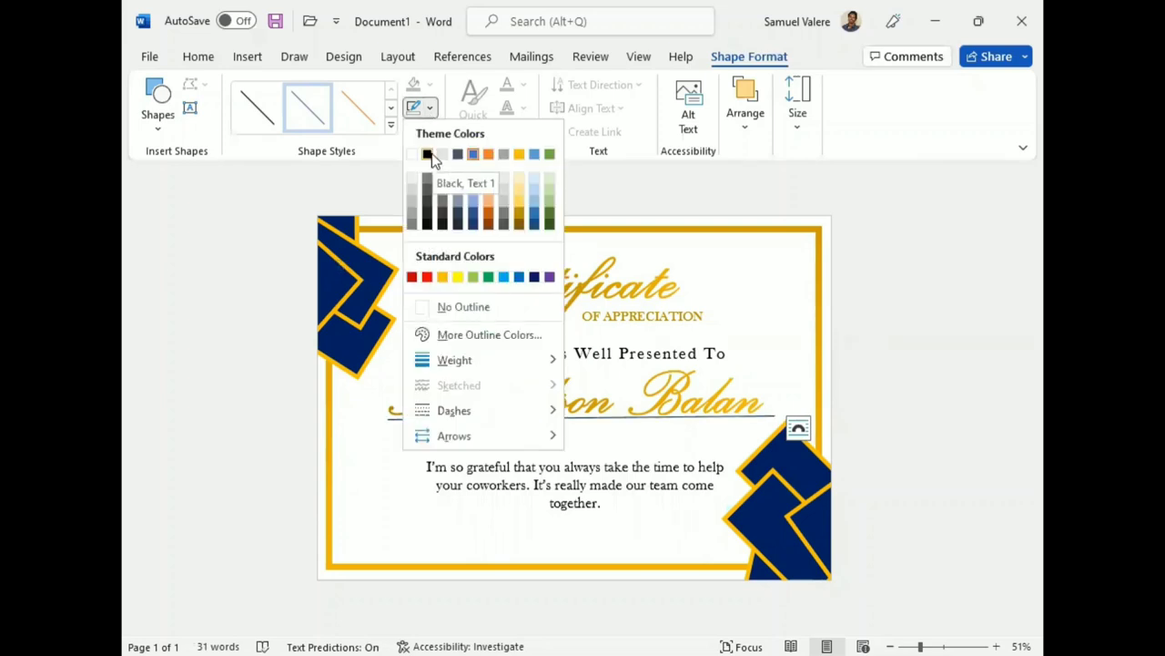
pyautogui.click(428, 155)
pyautogui.press('Left')
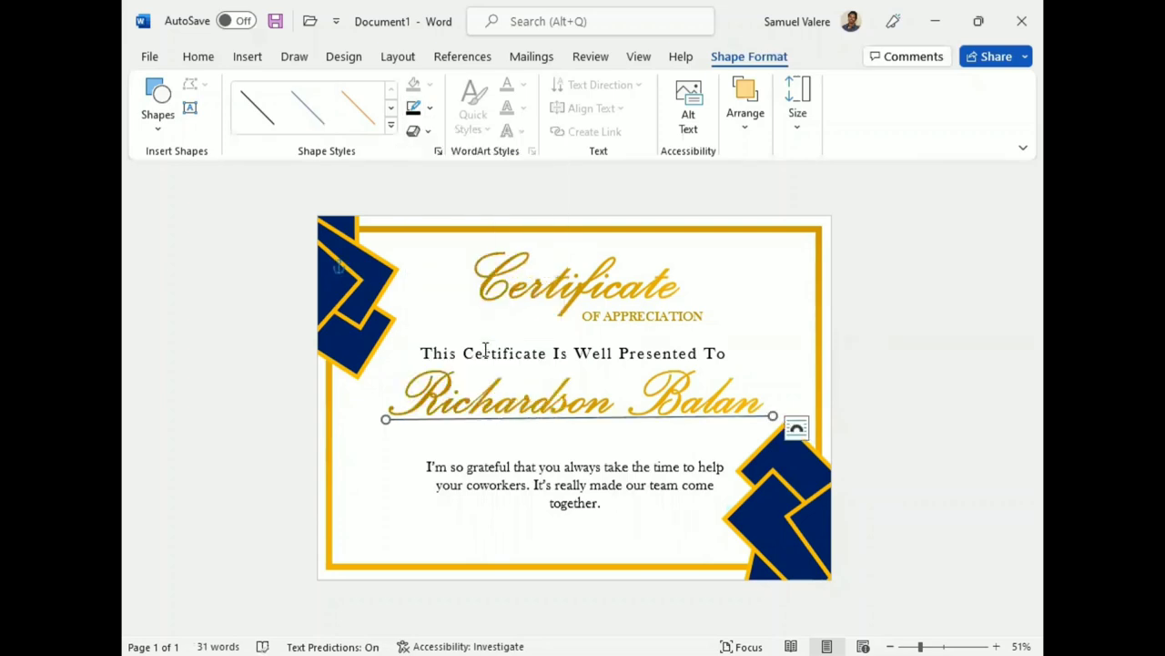
# Step: Nudge the name box down, the message box up, and the Presented To line up
pyautogui.click(562, 401)
pyautogui.press('Down')
pyautogui.press('Down')
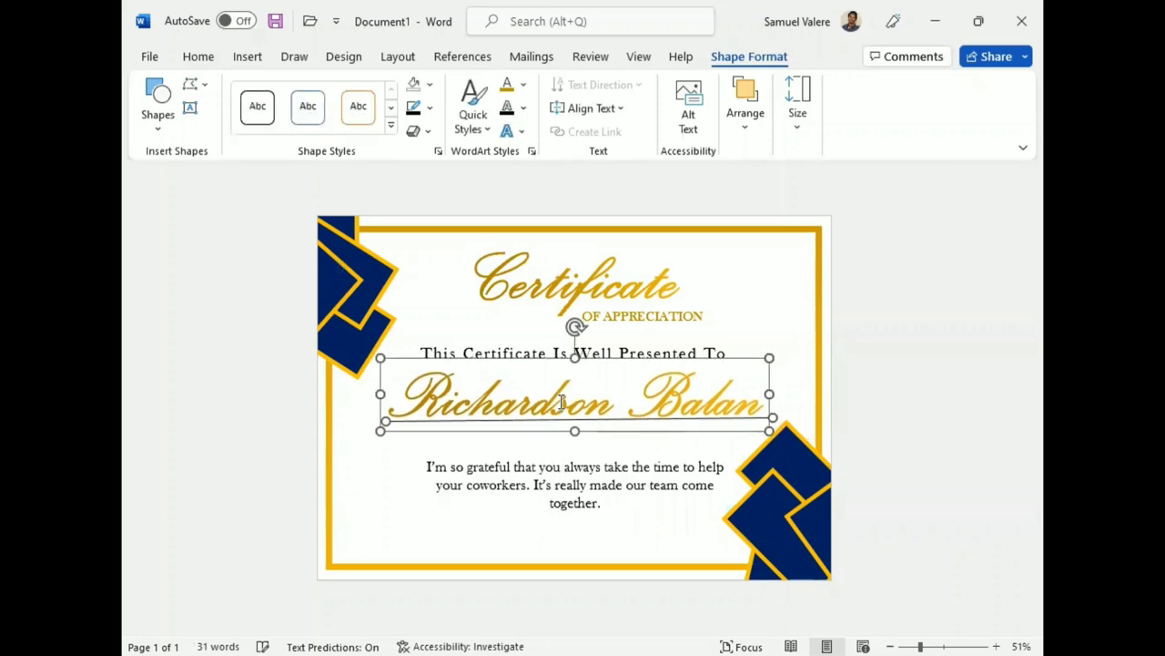
pyautogui.press('Down')
pyautogui.press('Down')
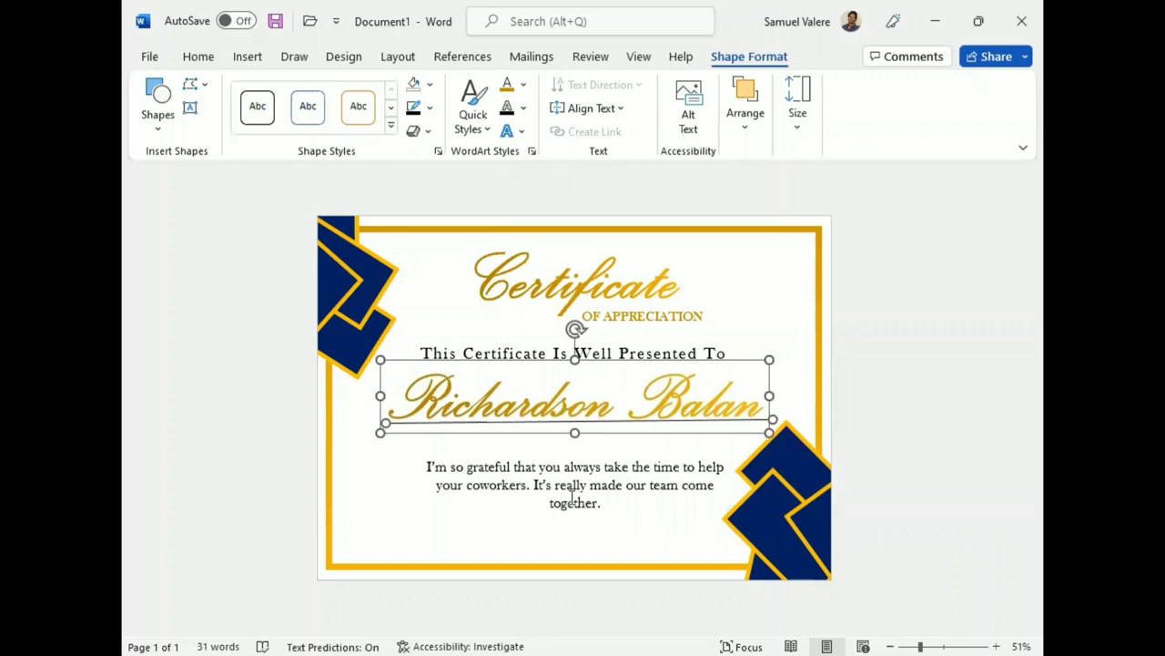
pyautogui.click(573, 492)
pyautogui.moveTo(552, 455)
pyautogui.mouseDown()
pyautogui.moveTo(564, 446)
pyautogui.moveTo(544, 444)
pyautogui.mouseUp()
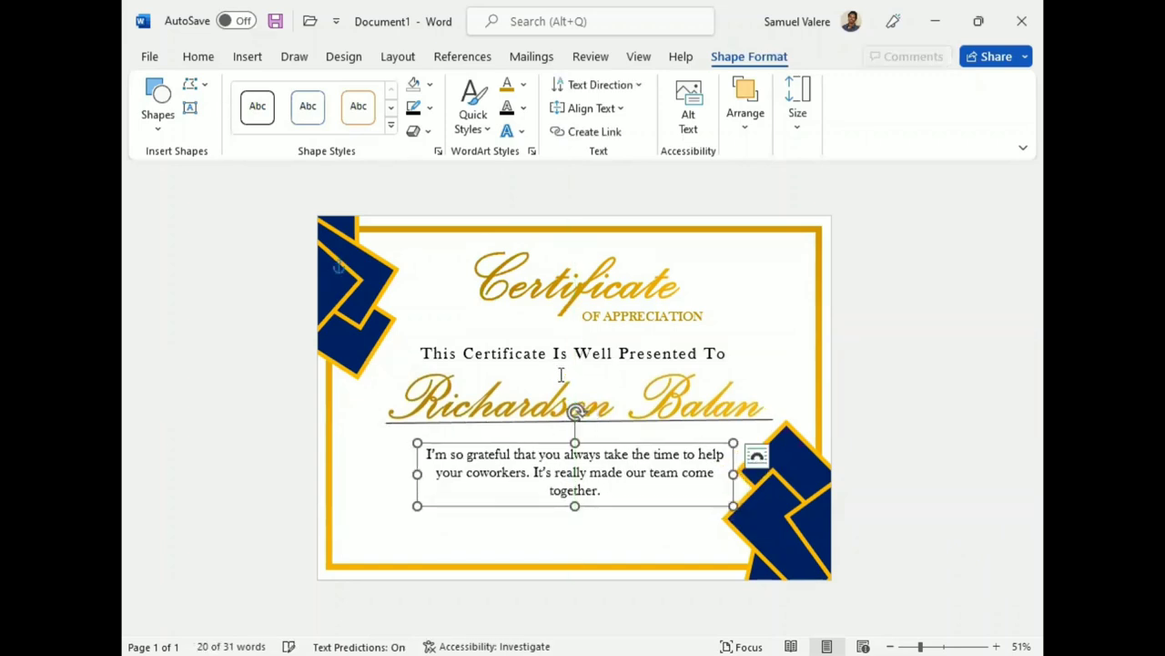
pyautogui.click(600, 354)
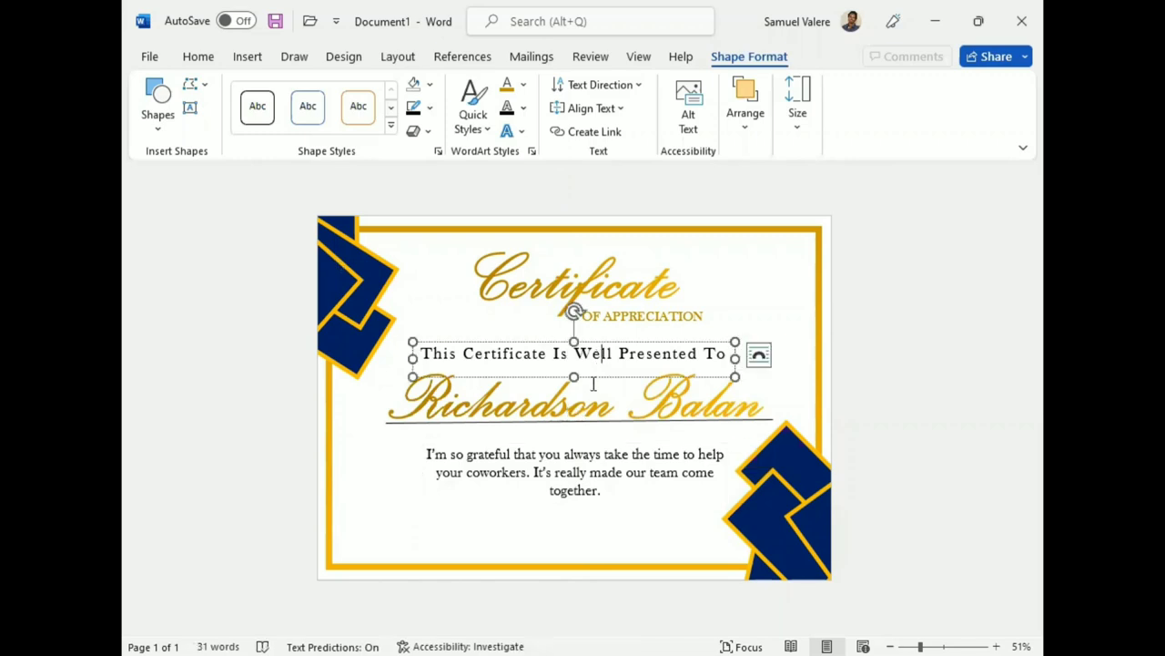
pyautogui.click(573, 374)
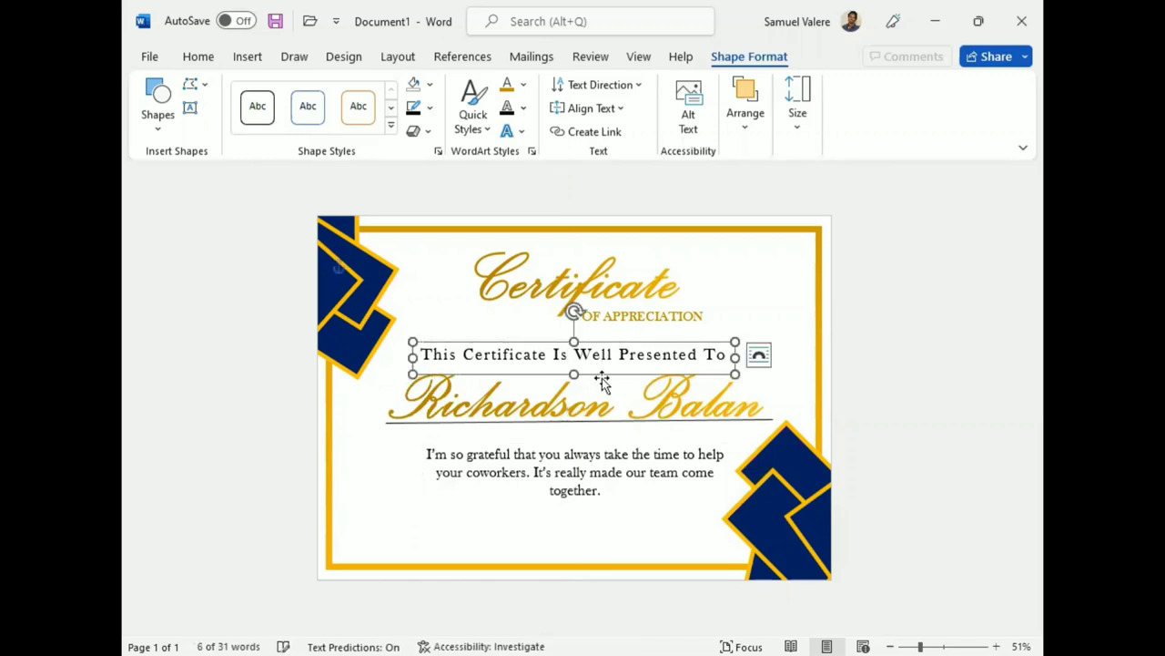
pyautogui.press('Up')
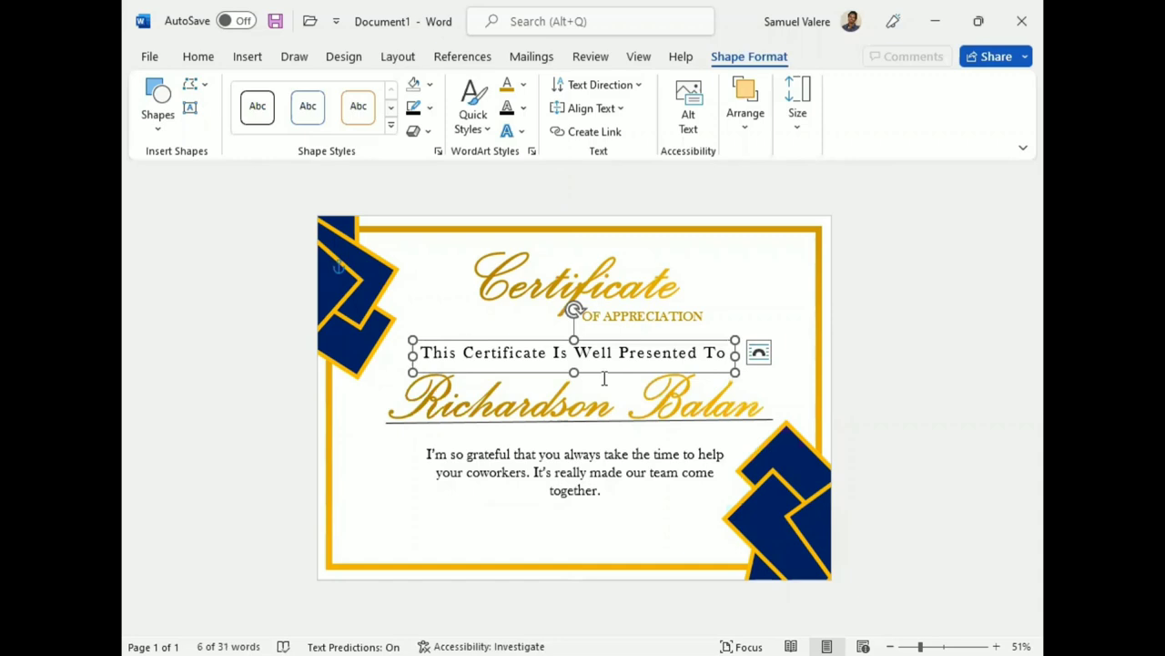
pyautogui.press('Up')
pyautogui.press('Up')
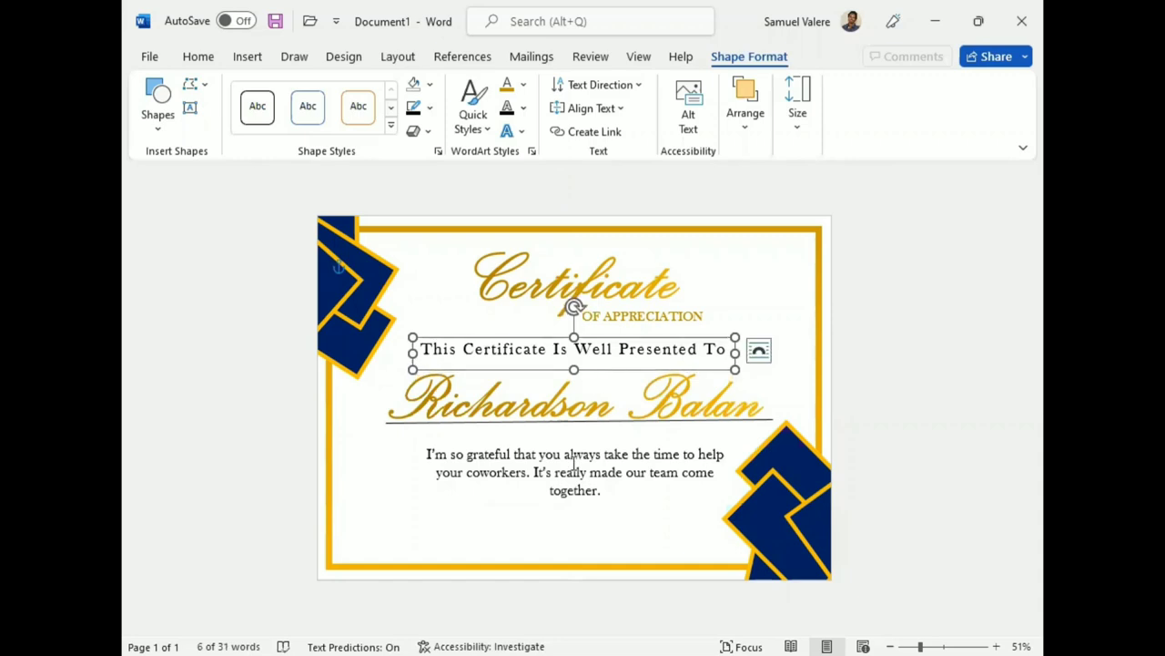
pyautogui.click(443, 544)
# Step: Draw a short line at the bottom left and place a copy at the bottom right
pyautogui.click(157, 118)
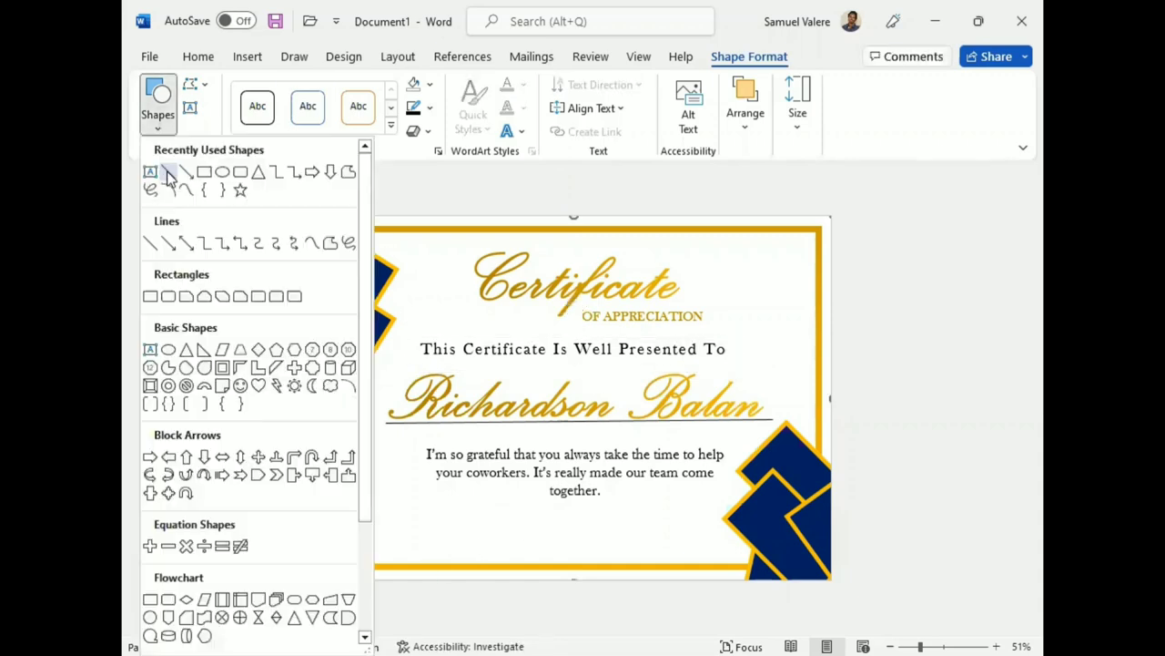
pyautogui.click(169, 173)
pyautogui.moveTo(370, 534); pyautogui.dragTo(455, 533)
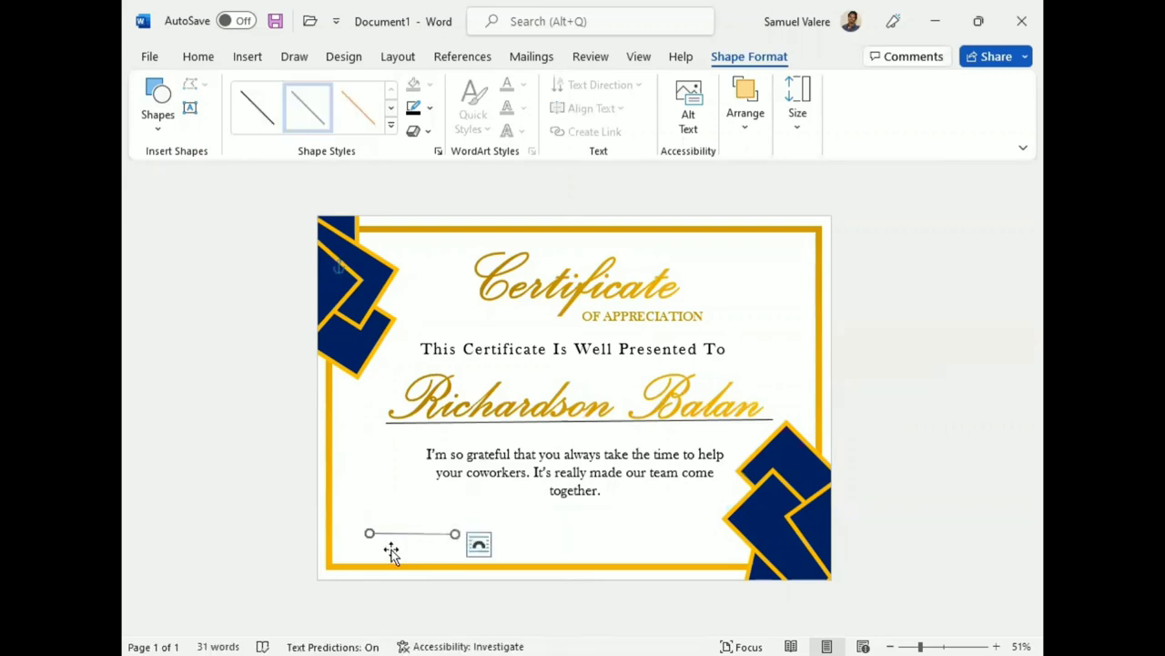
pyautogui.press('Right')
pyautogui.press('Right')
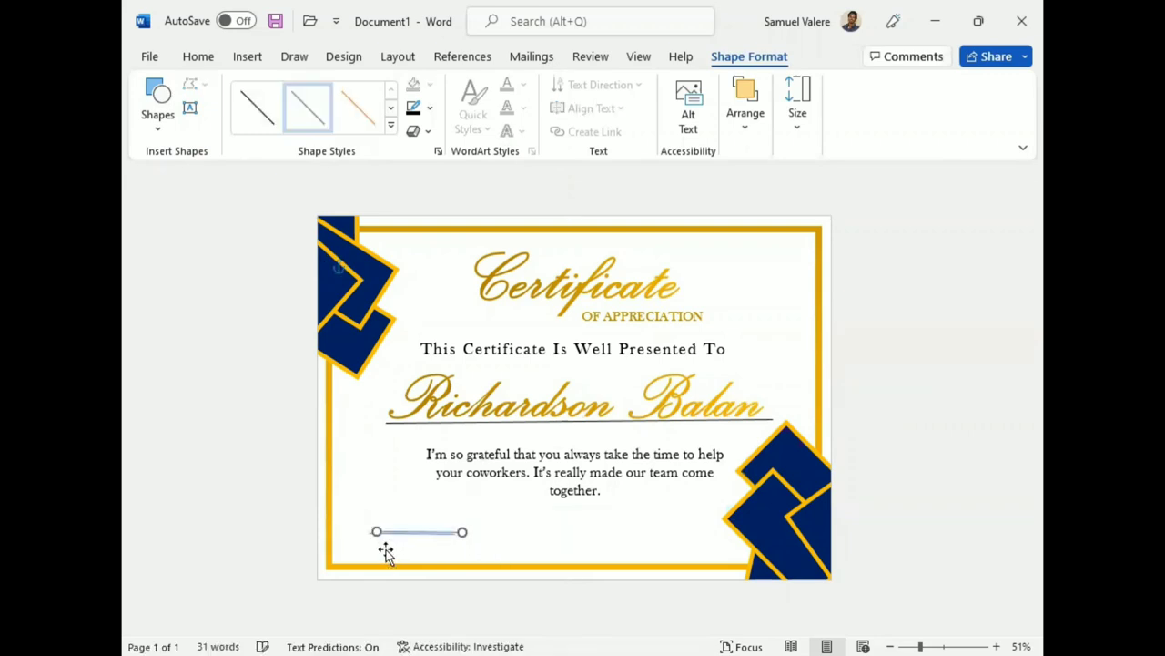
pyautogui.press('Right')
pyautogui.press('Right')
pyautogui.press('Right')
pyautogui.press('Right')
pyautogui.press('Right')
pyautogui.press('Right')
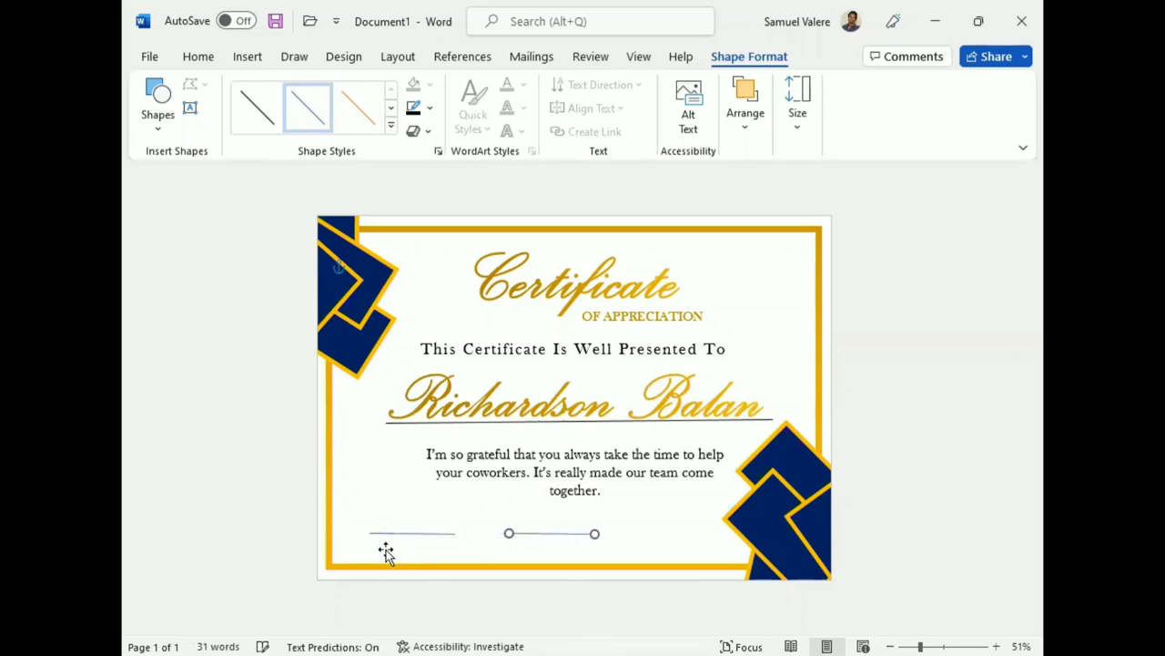
pyautogui.press('Right')
pyautogui.press('Right')
pyautogui.press('Right')
pyautogui.press('Right')
pyautogui.press('Right')
pyautogui.press('Right')
pyautogui.press('Right')
pyautogui.press('Right')
pyautogui.press('Right')
pyautogui.press('Right')
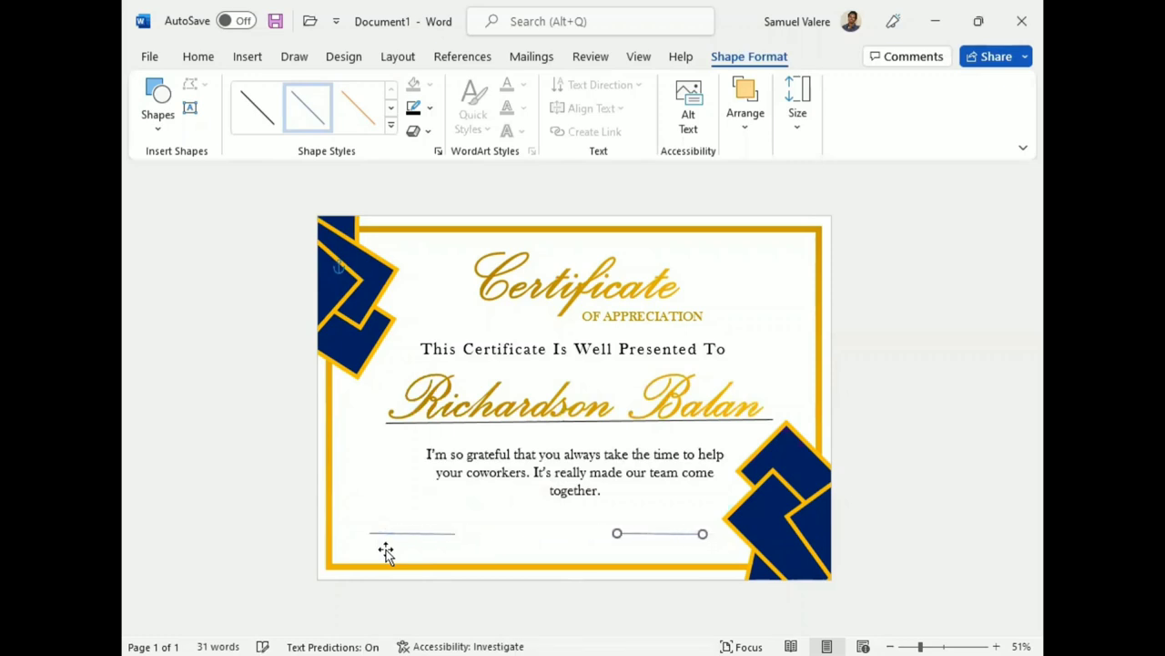
pyautogui.press('Right')
pyautogui.press('Right')
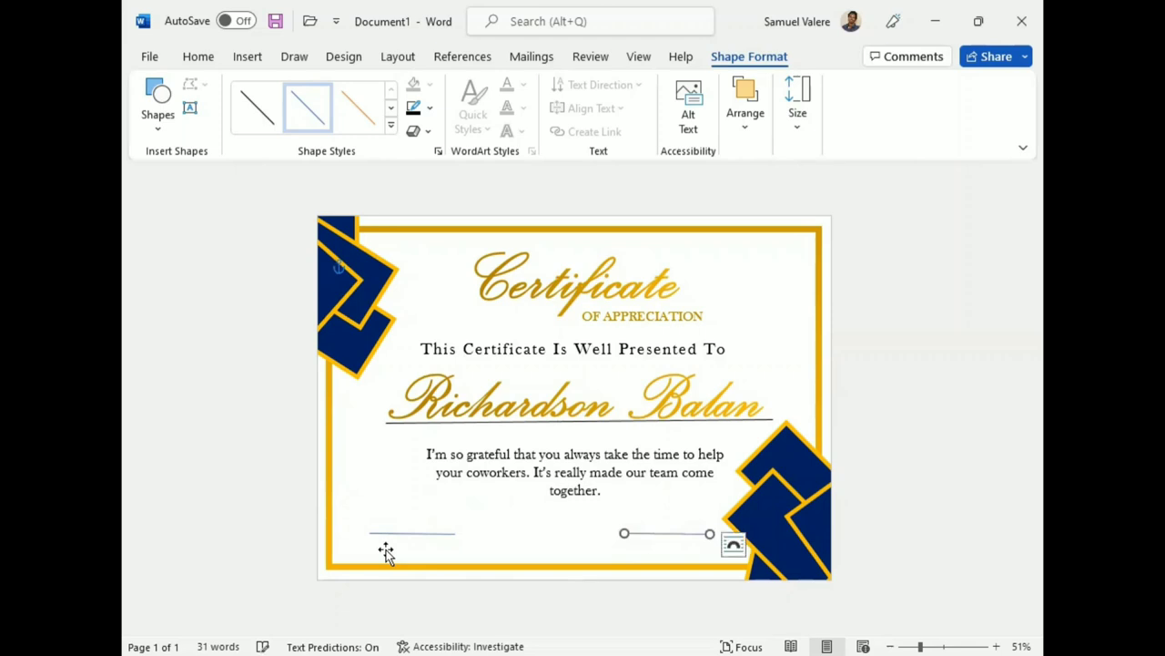
pyautogui.press('Right')
pyautogui.press('Right')
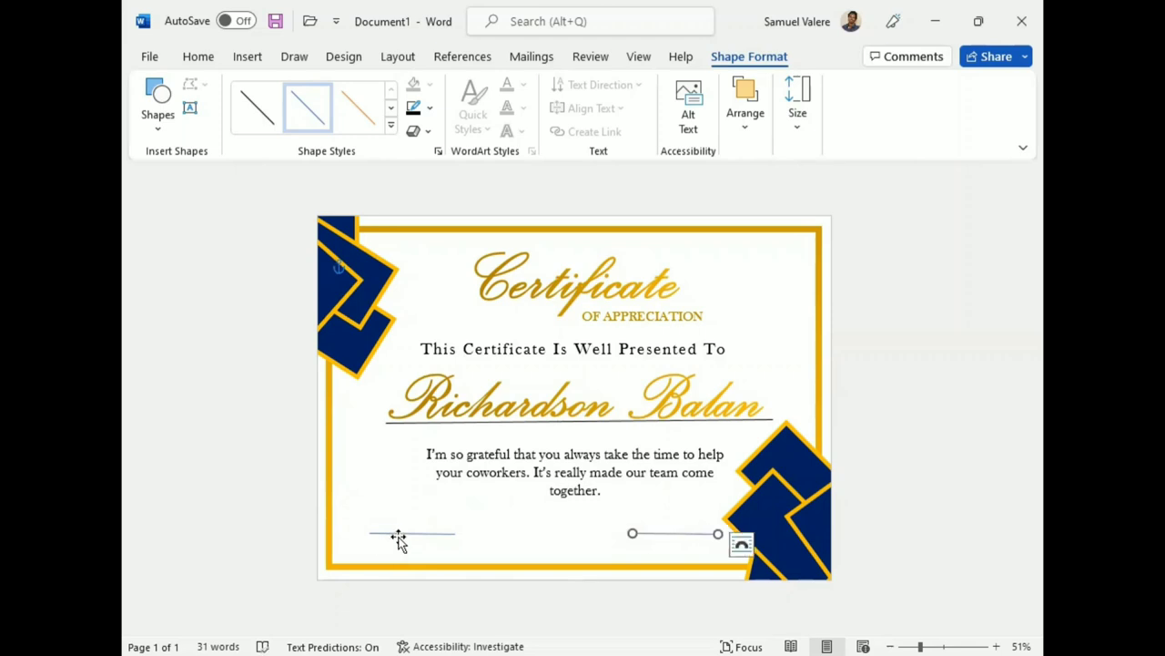
# Step: Make both bottom lines black, adjust the left one, and draw a small text box beneath it
pyautogui.keyDown('shift'); pyautogui.click(399, 535); pyautogui.keyUp('shift')
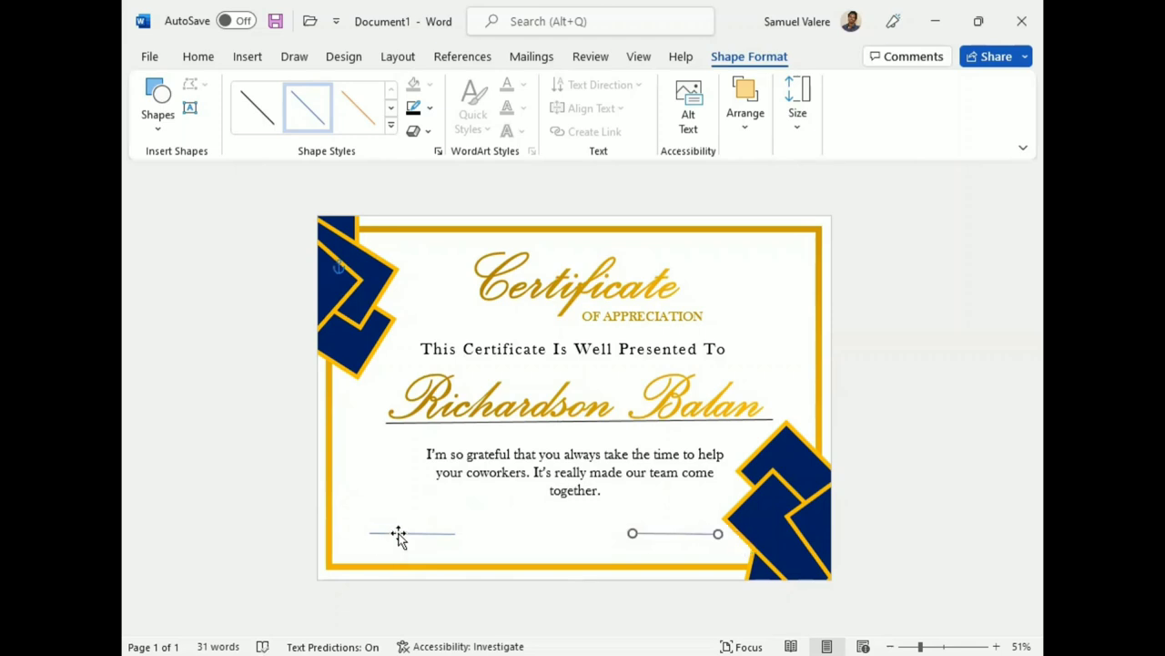
pyautogui.click(413, 109)
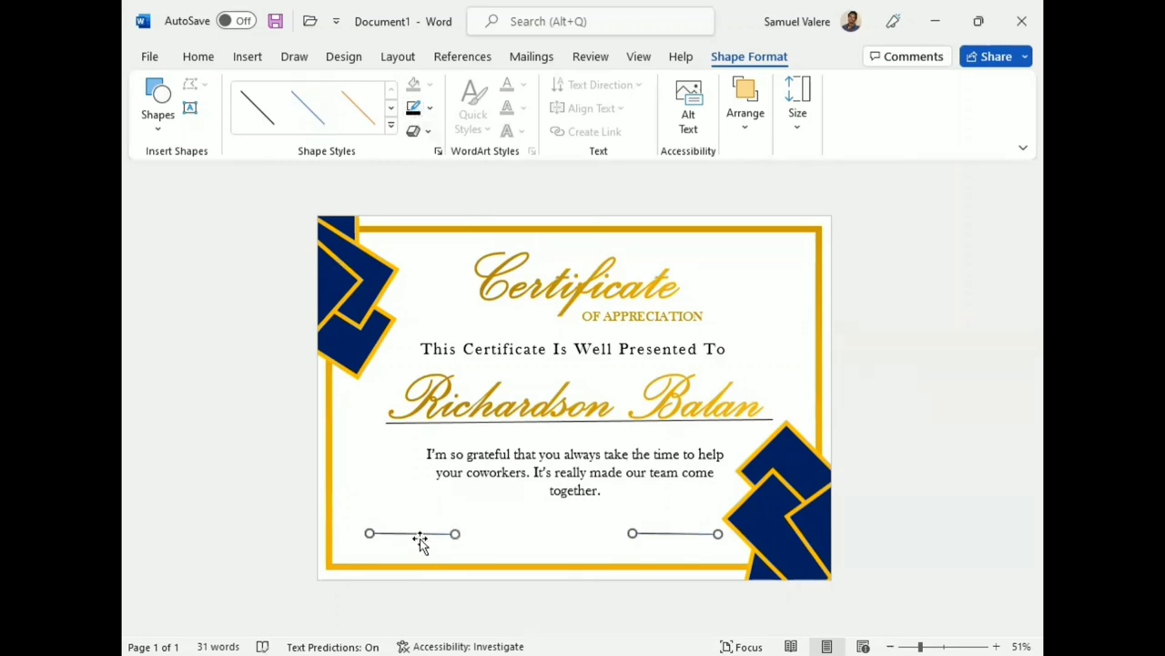
pyautogui.click(417, 532)
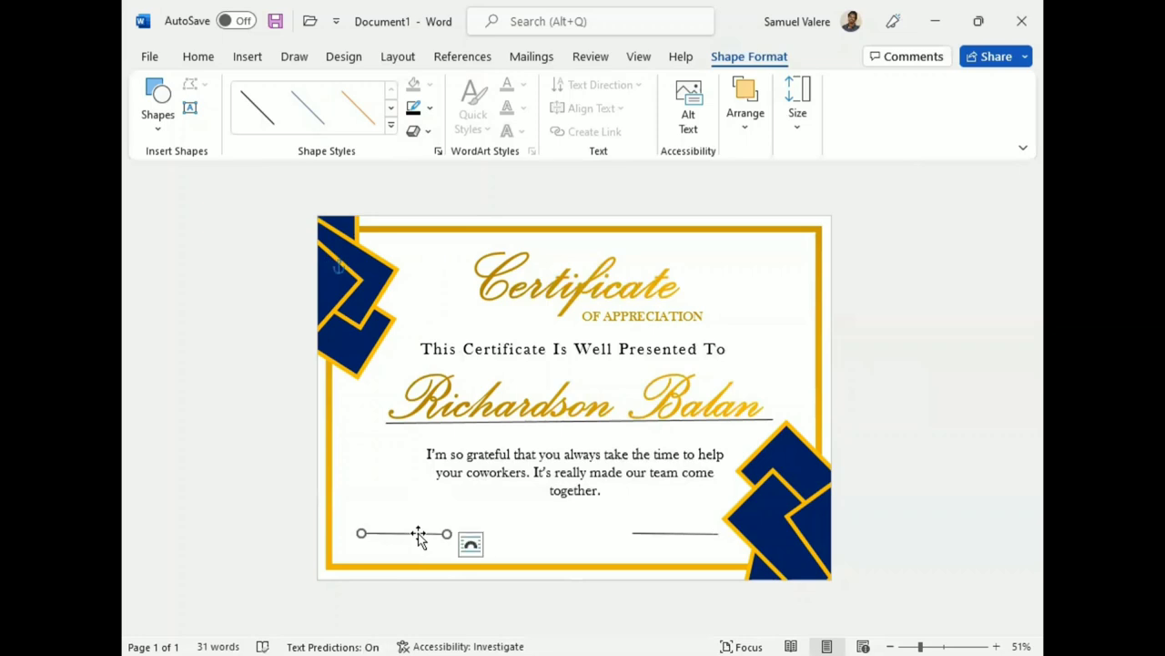
pyautogui.press('Right')
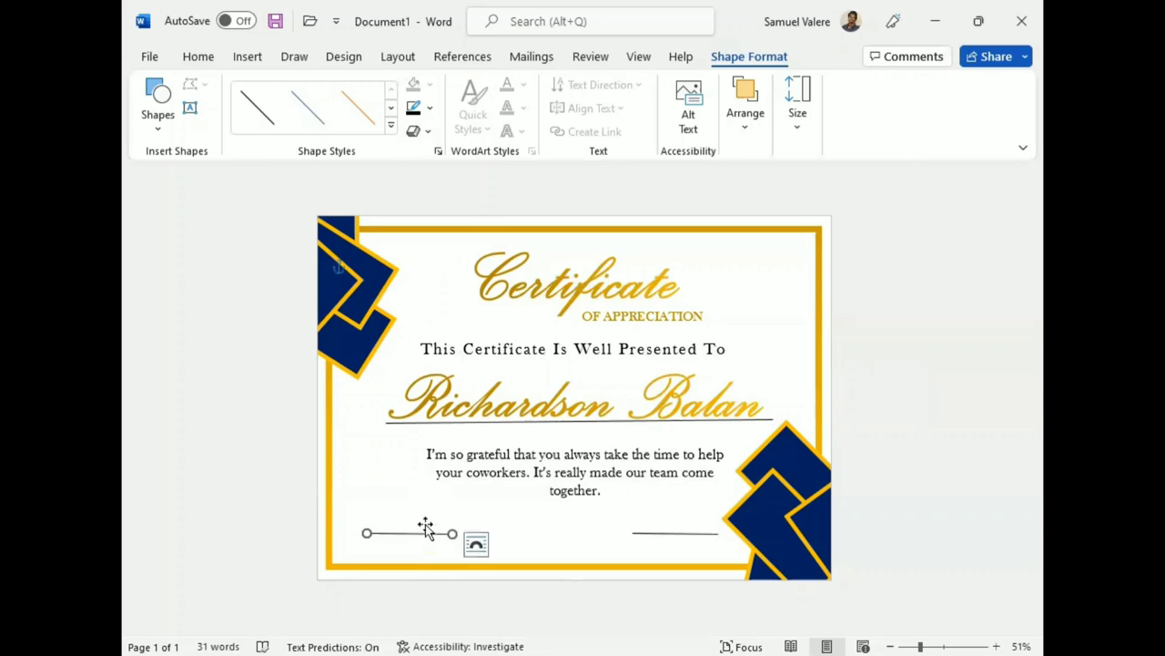
pyautogui.click(190, 108)
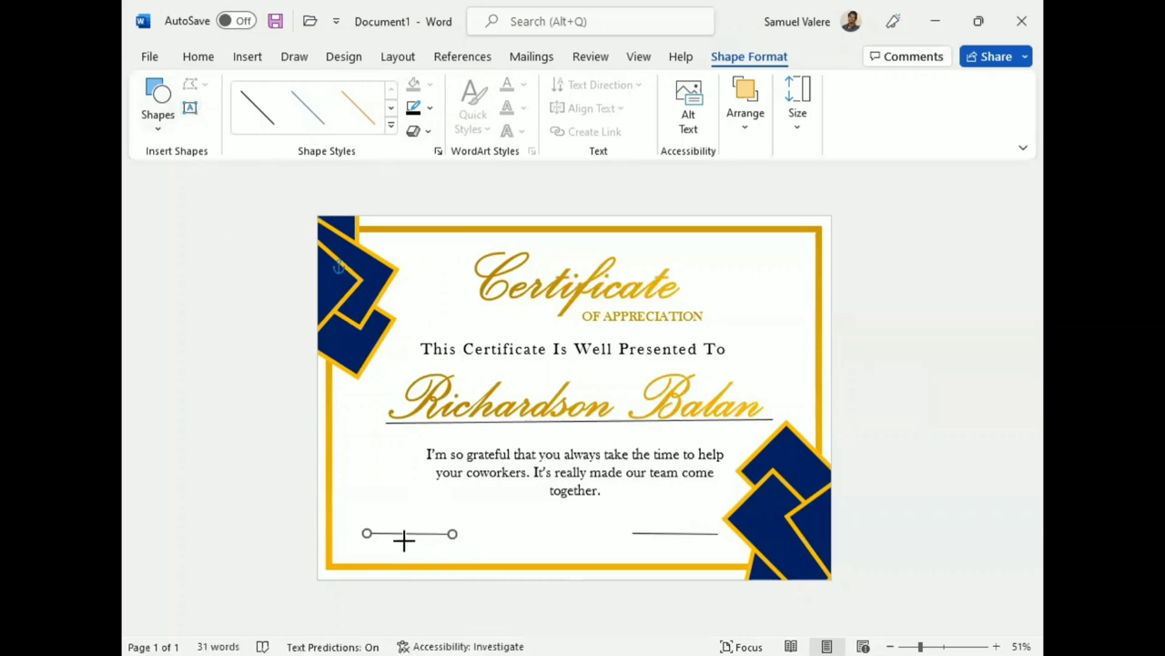
pyautogui.moveTo(386, 537); pyautogui.dragTo(443, 559)
pyautogui.write('Date')
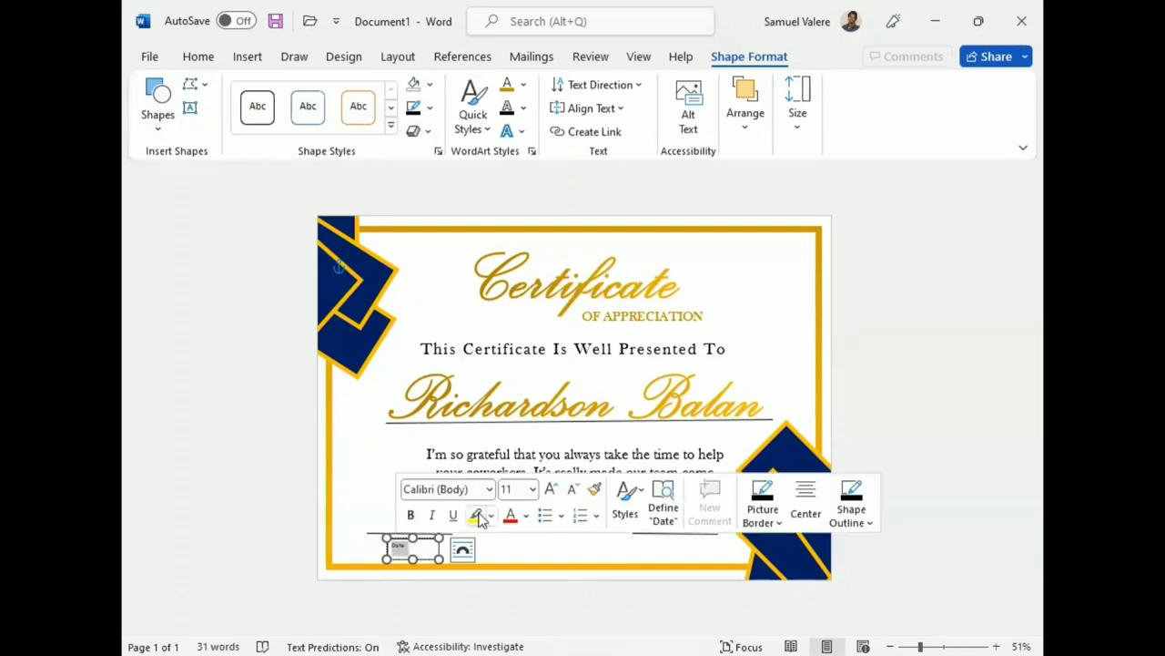
# Step: Set the Date label to Baskerville Old Face 16 pt and fit its box to the text
pyautogui.click(472, 488)
pyautogui.write('Baskerville Old F')
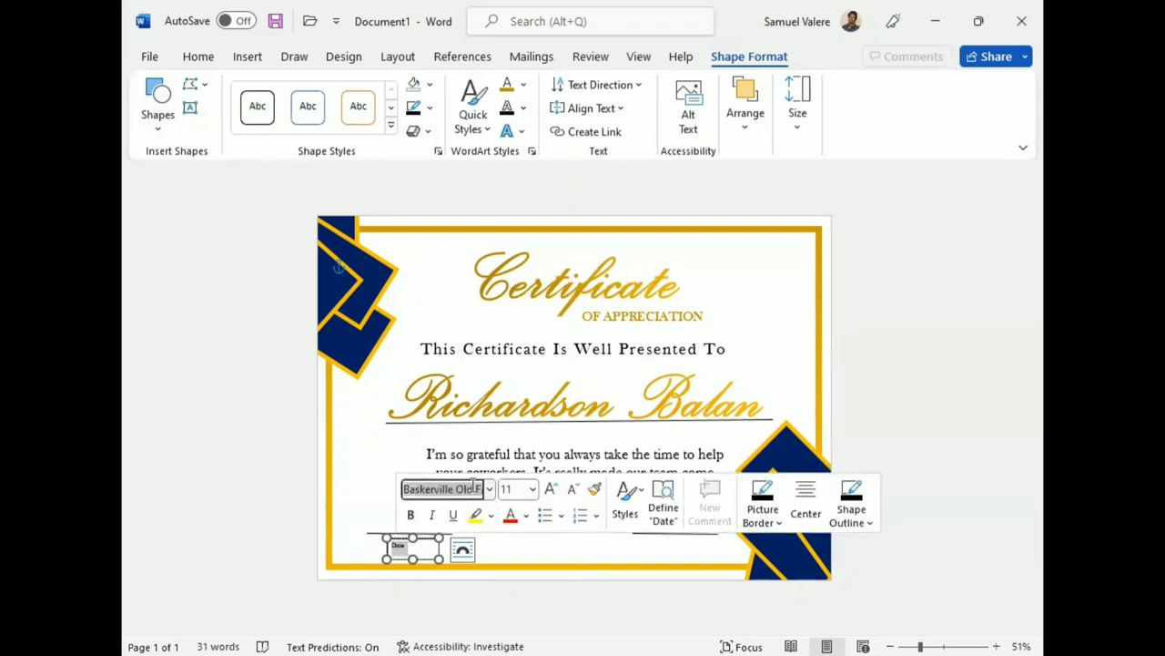
pyautogui.click(551, 490)
pyautogui.click(551, 490)
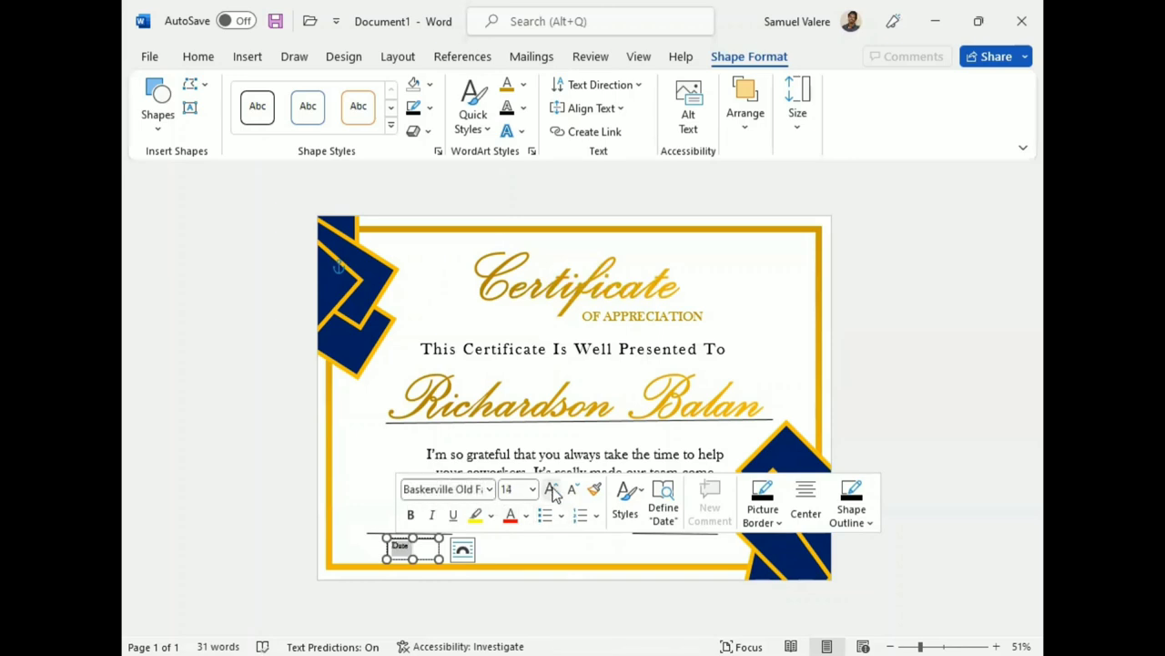
pyautogui.click(552, 490)
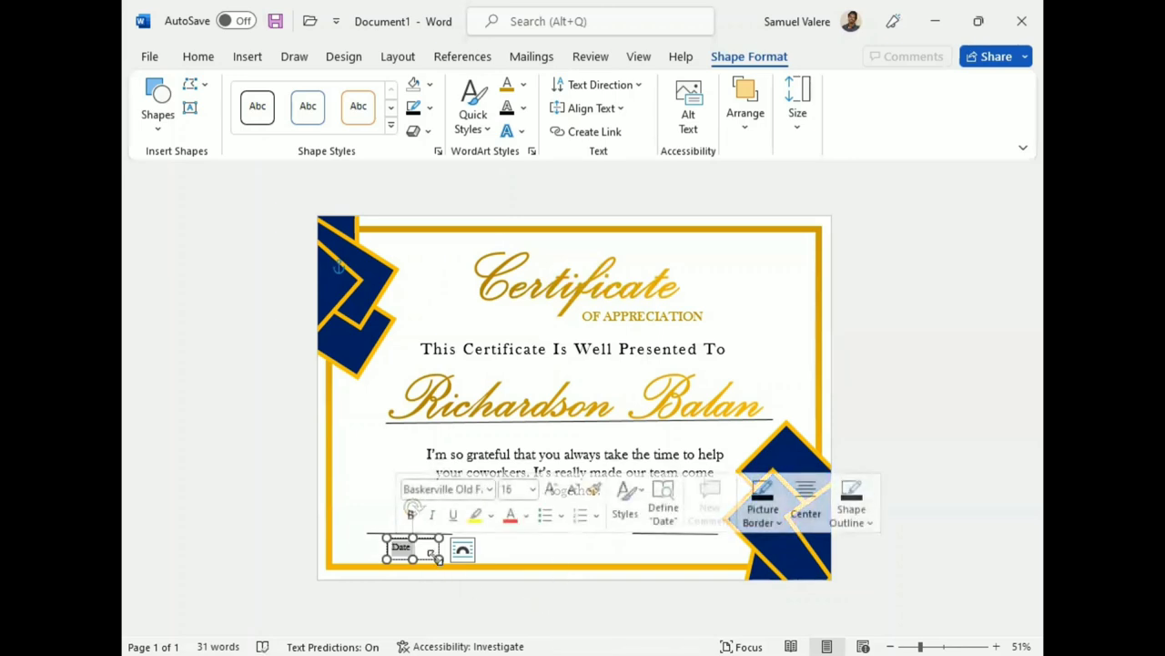
pyautogui.moveTo(440, 556)
pyautogui.mouseDown()
pyautogui.moveTo(424, 557)
pyautogui.moveTo(683, 535)
pyautogui.moveTo(687, 550)
pyautogui.mouseUp()
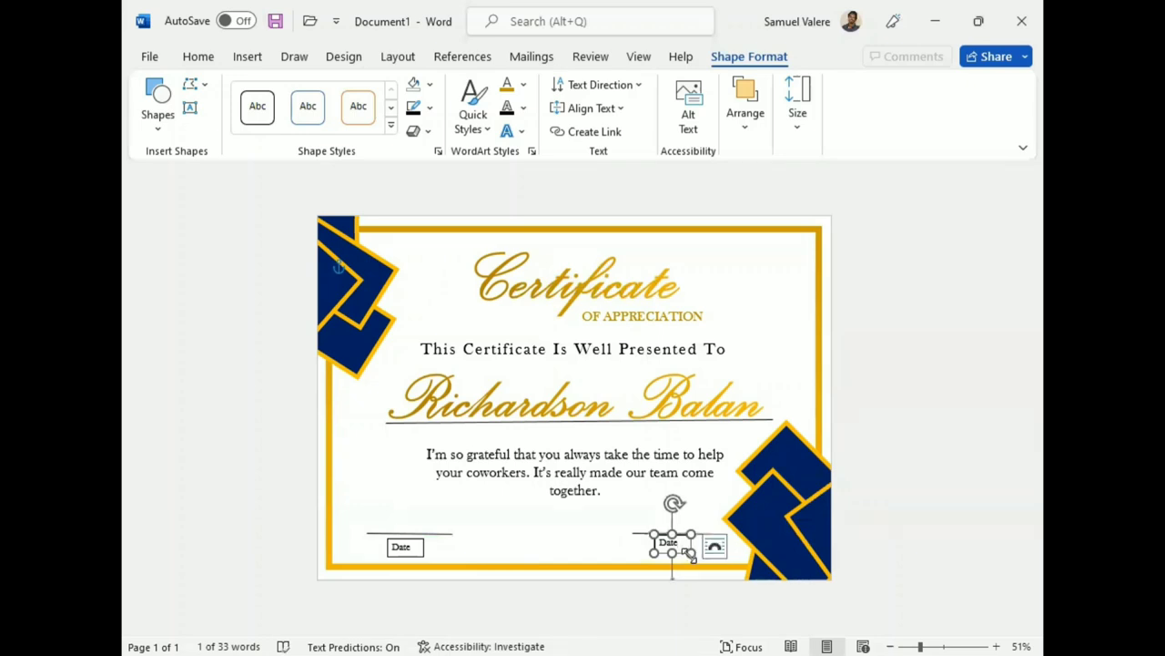
# Step: Turn the copied box into a Signature label and align the Date box with it
pyautogui.rightClick(670, 550)
pyautogui.write('Signat')
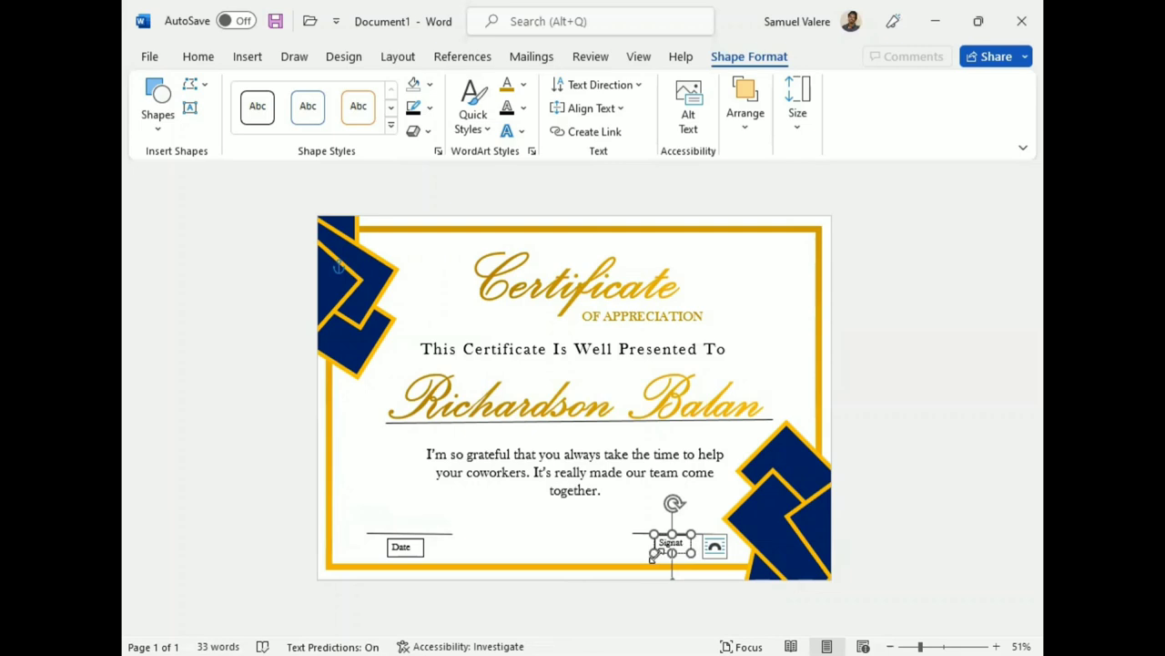
pyautogui.write('ure')
pyautogui.moveTo(654, 555)
pyautogui.mouseDown()
pyautogui.moveTo(641, 556)
pyautogui.moveTo(669, 553)
pyautogui.mouseUp()
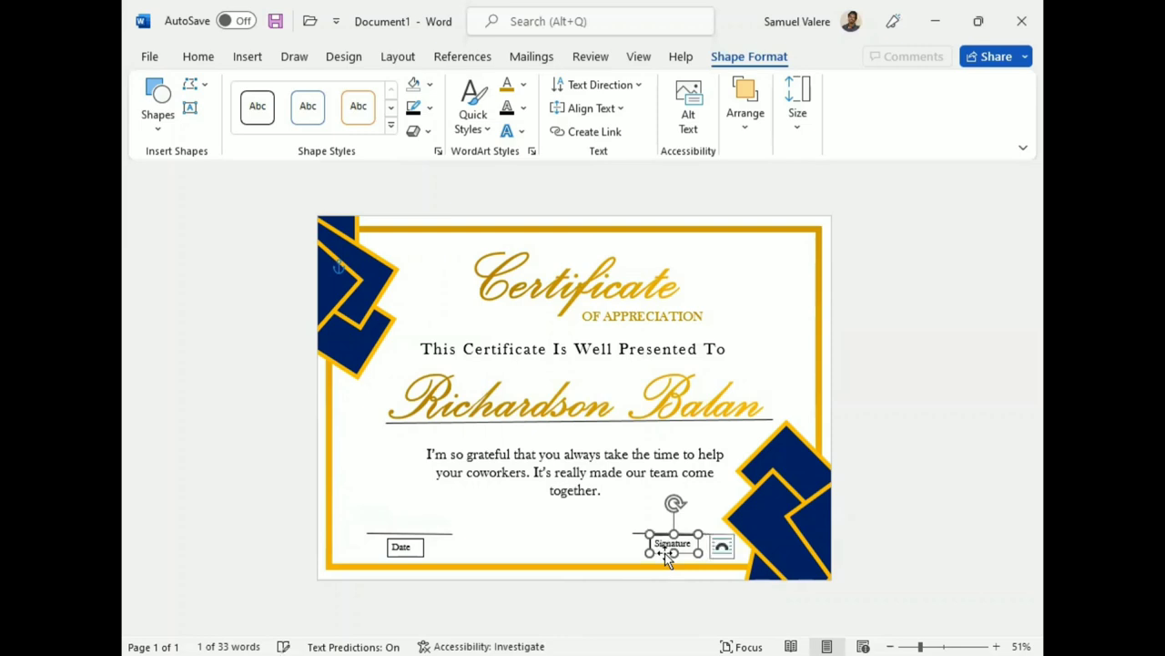
pyautogui.click(414, 553)
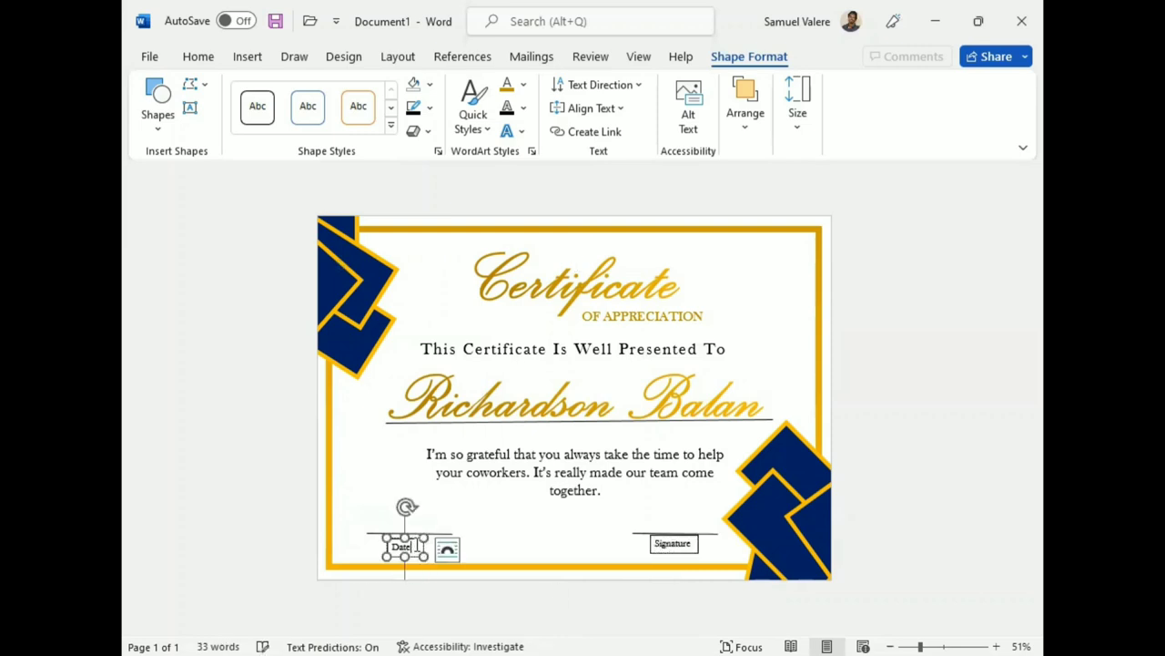
pyautogui.moveTo(414, 553); pyautogui.dragTo(421, 541)
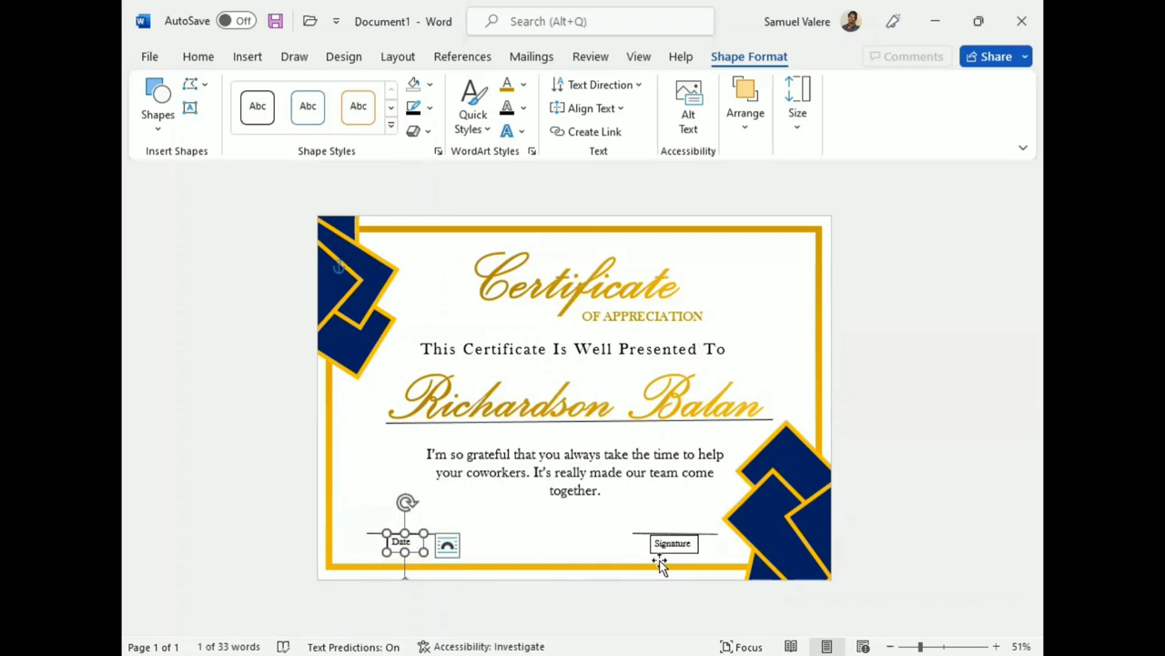
# Step: Remove the fill and outline from both the Date and Signature boxes
pyautogui.keyDown('shift'); pyautogui.click(684, 547); pyautogui.keyUp('shift')
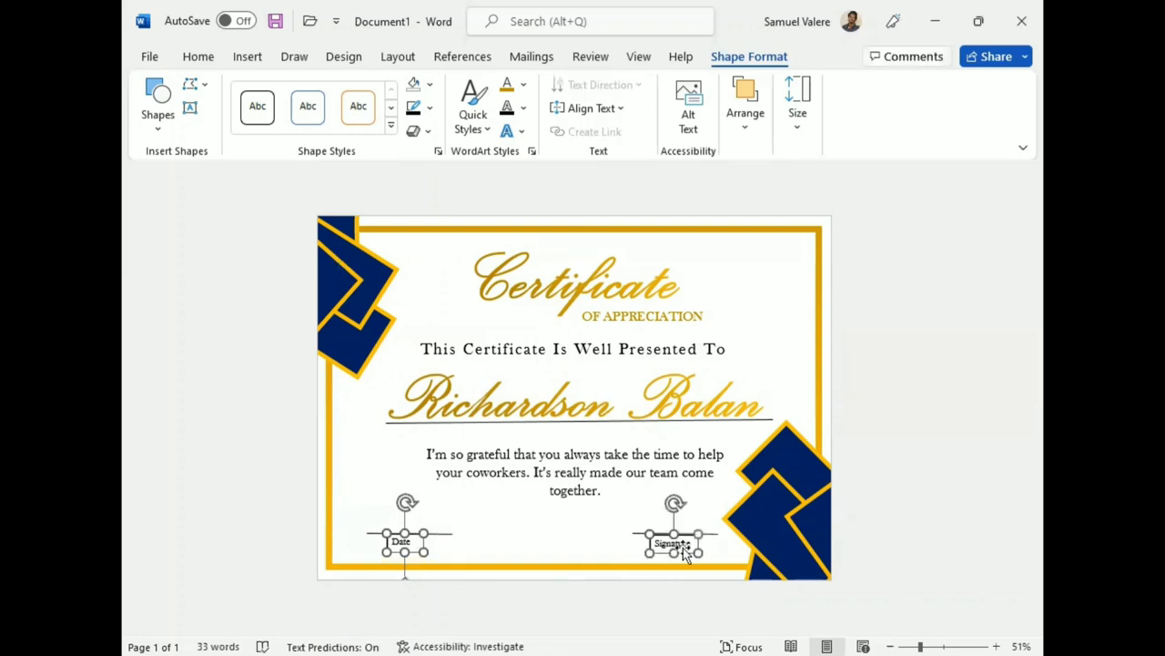
pyautogui.click(429, 84)
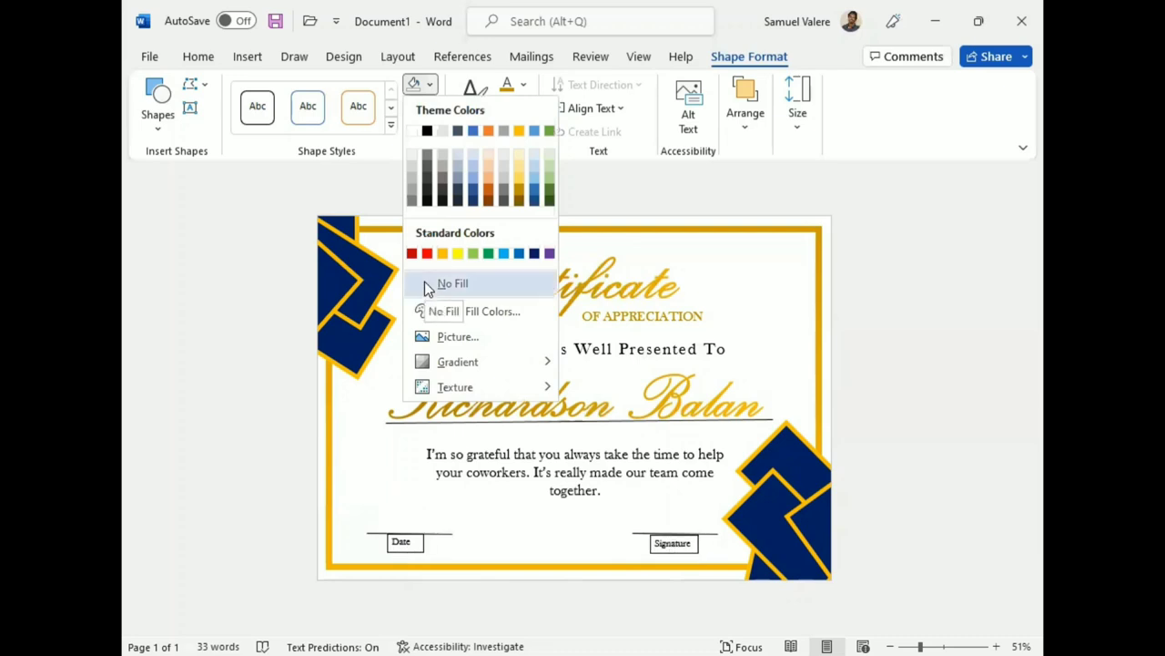
pyautogui.click(425, 283)
pyautogui.click(430, 107)
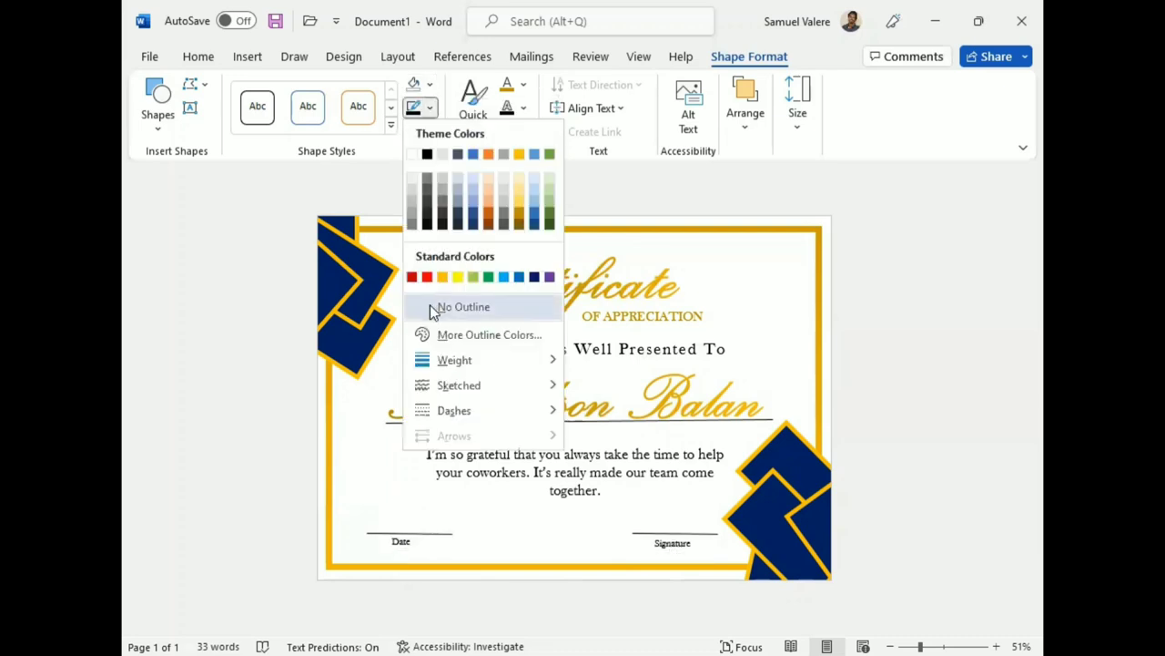
pyautogui.click(430, 305)
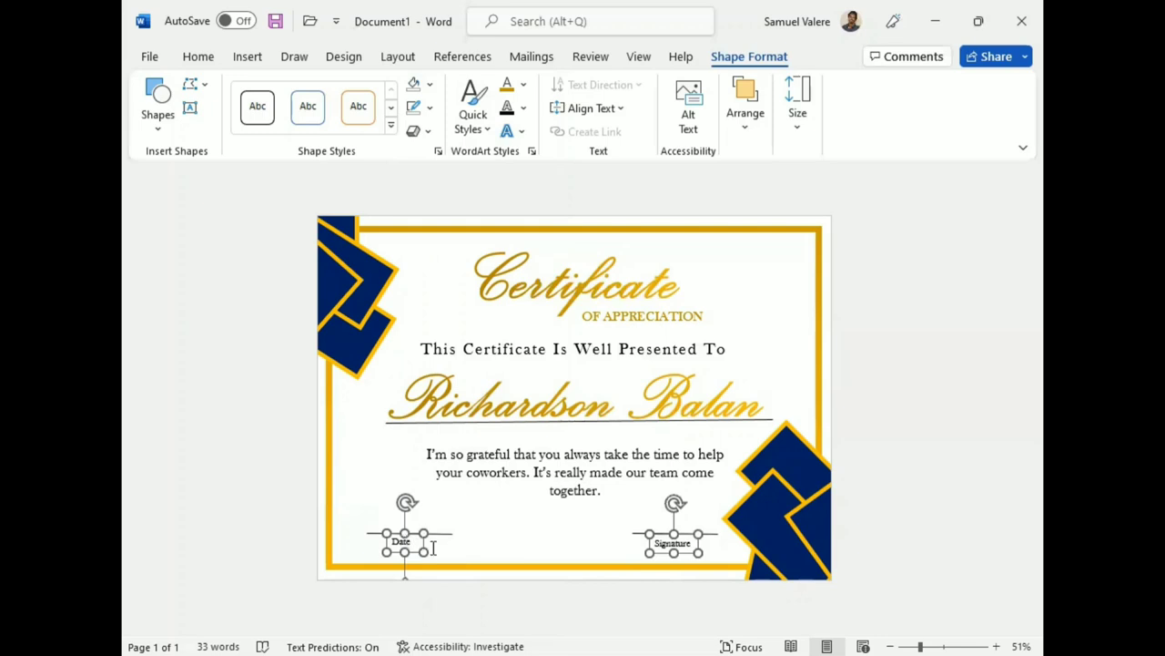
# Step: Check the font settings of the Date and Signature labels
pyautogui.click(397, 540)
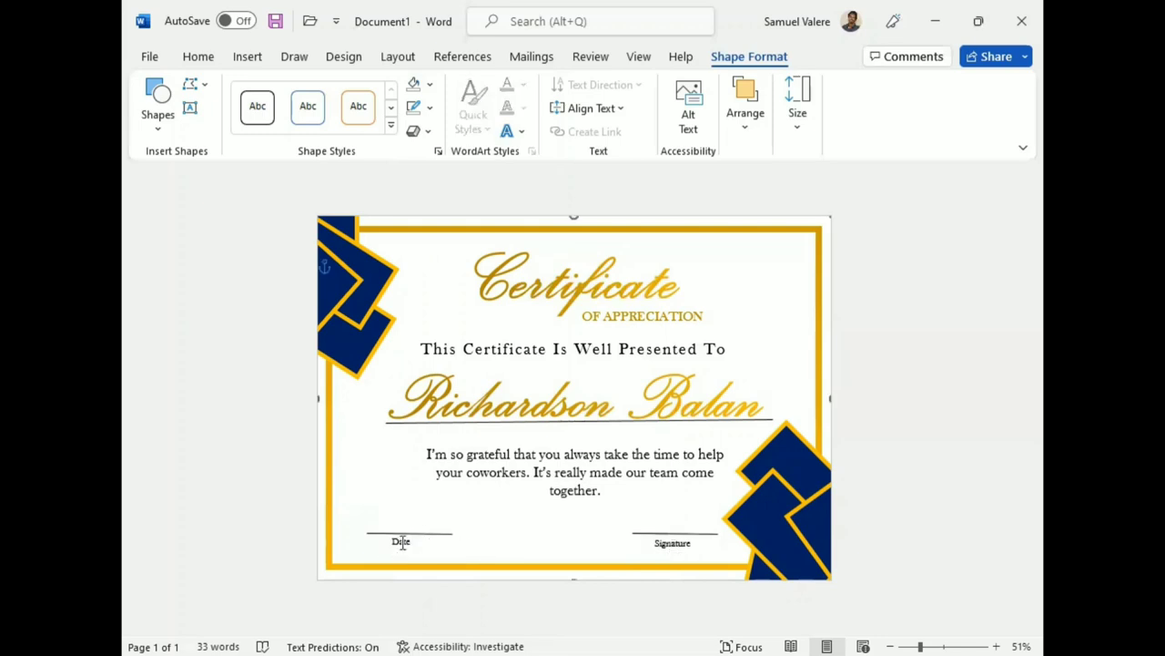
pyautogui.doubleClick(402, 542)
pyautogui.click(202, 60)
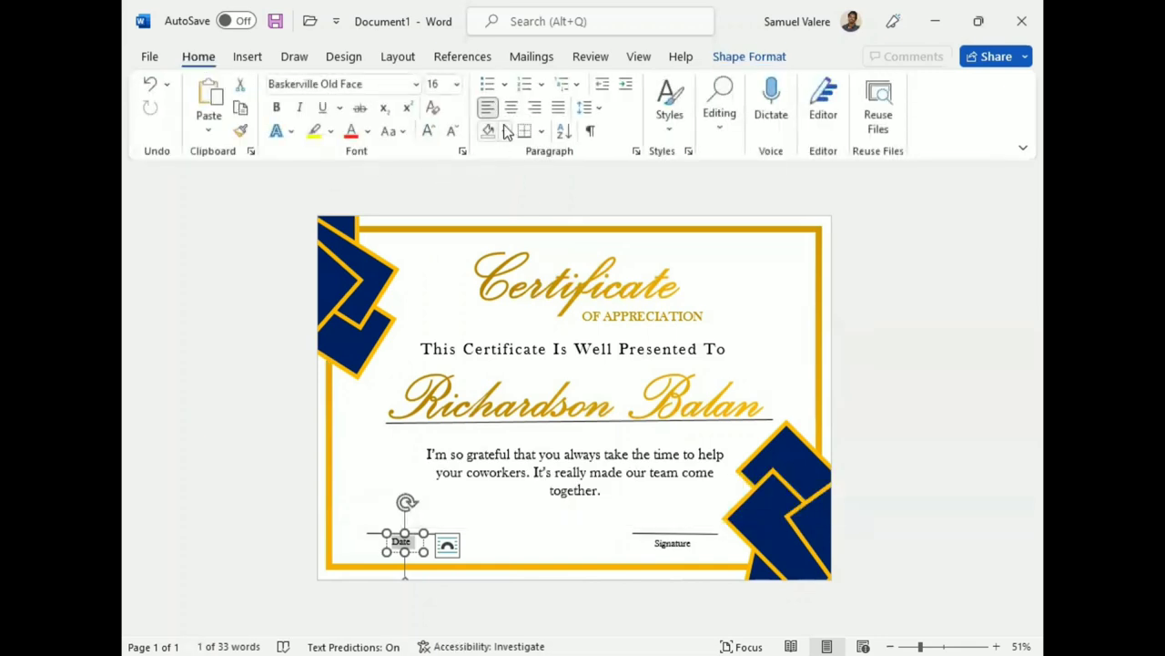
pyautogui.click(553, 508)
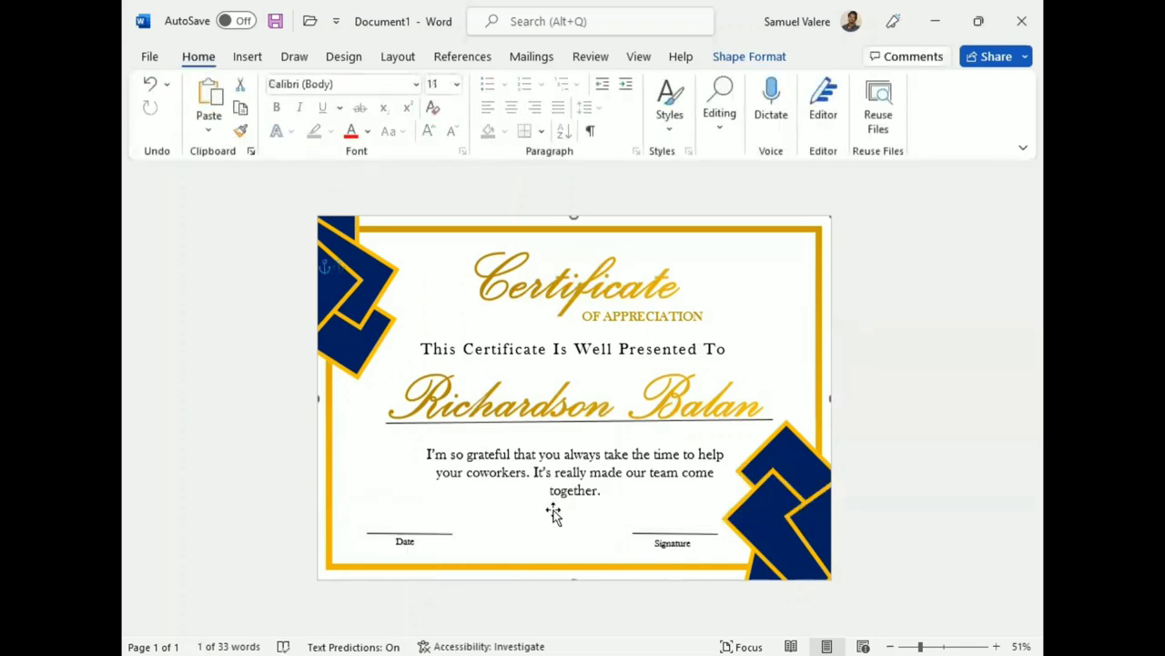
pyautogui.doubleClick(414, 544)
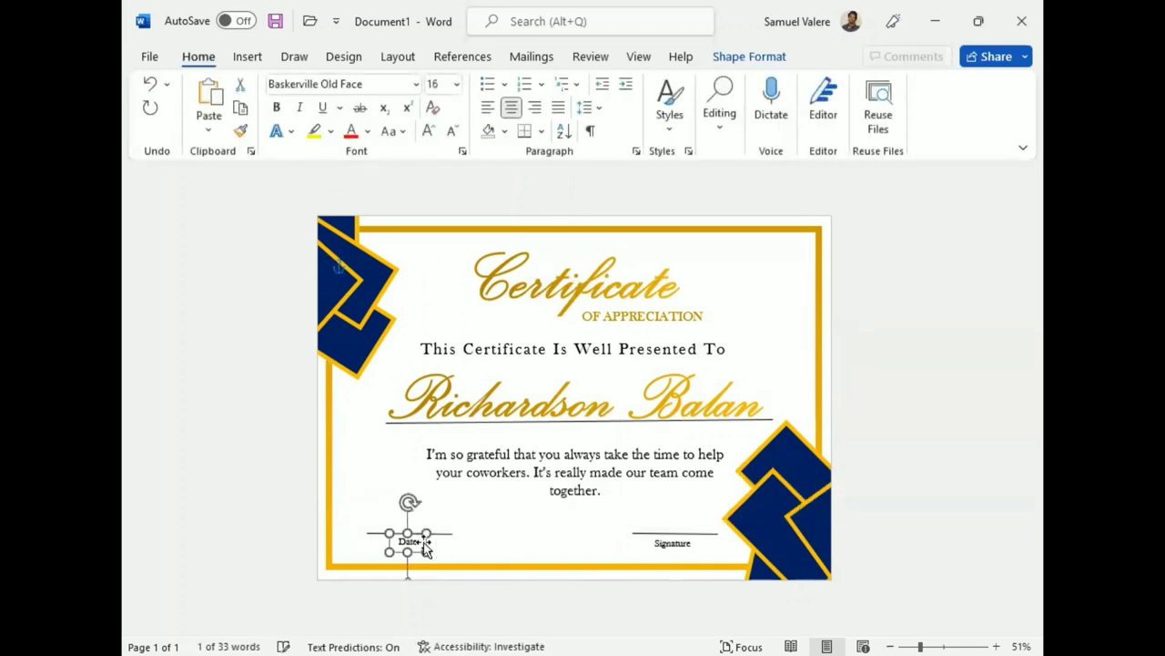
pyautogui.doubleClick(683, 555)
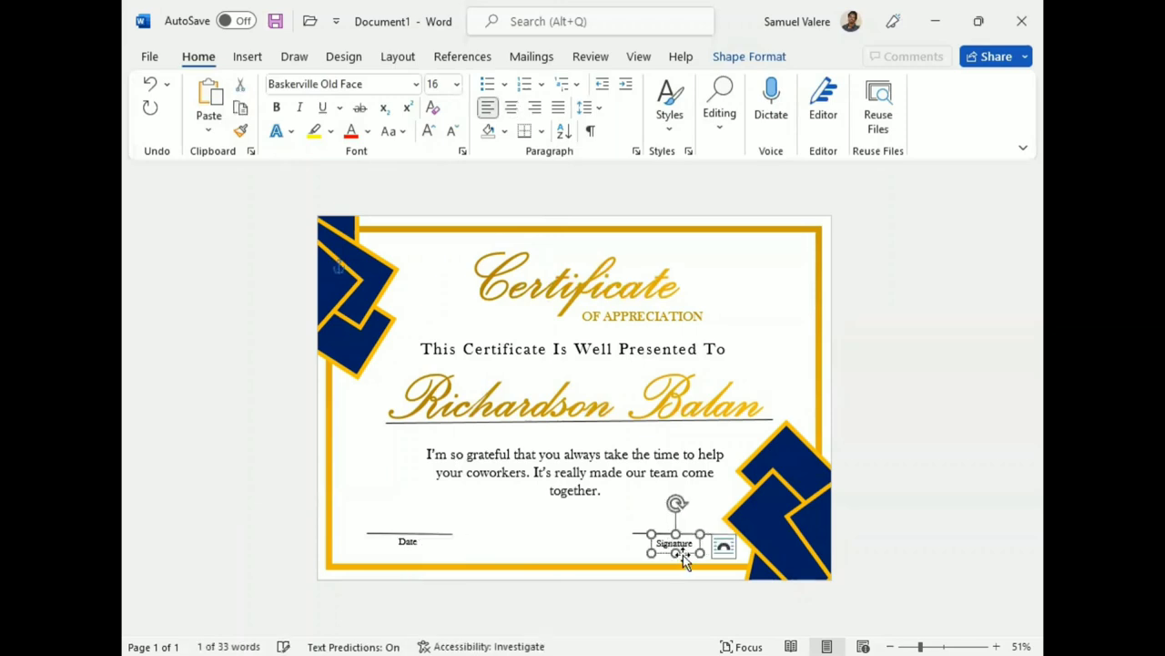
pyautogui.click(517, 514)
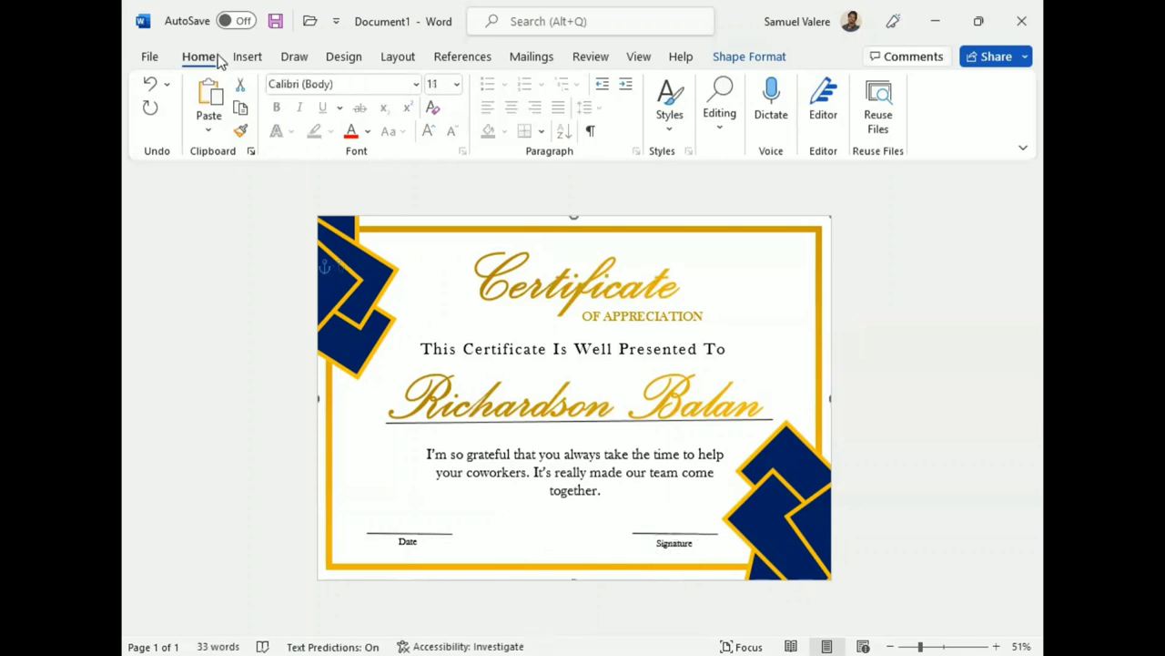
pyautogui.click(251, 60)
# Step: Draw a 12-point star in the top-right corner, sized to sit inside the border
pyautogui.click(339, 87)
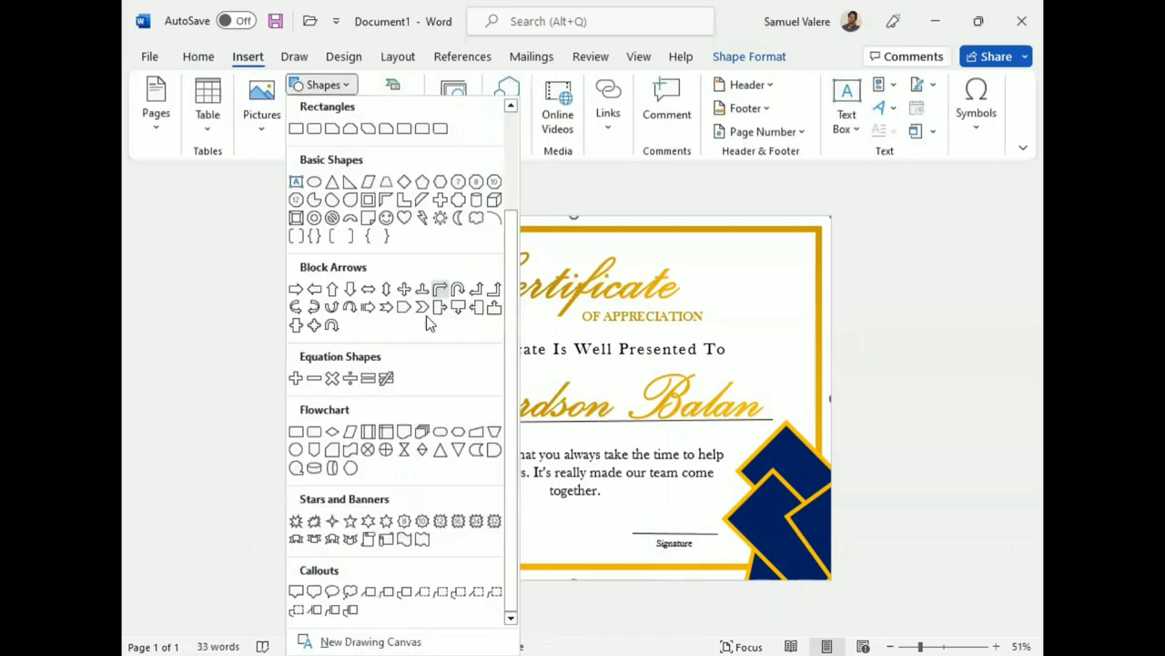
pyautogui.click(441, 523)
pyautogui.moveTo(747, 257); pyautogui.dragTo(801, 349)
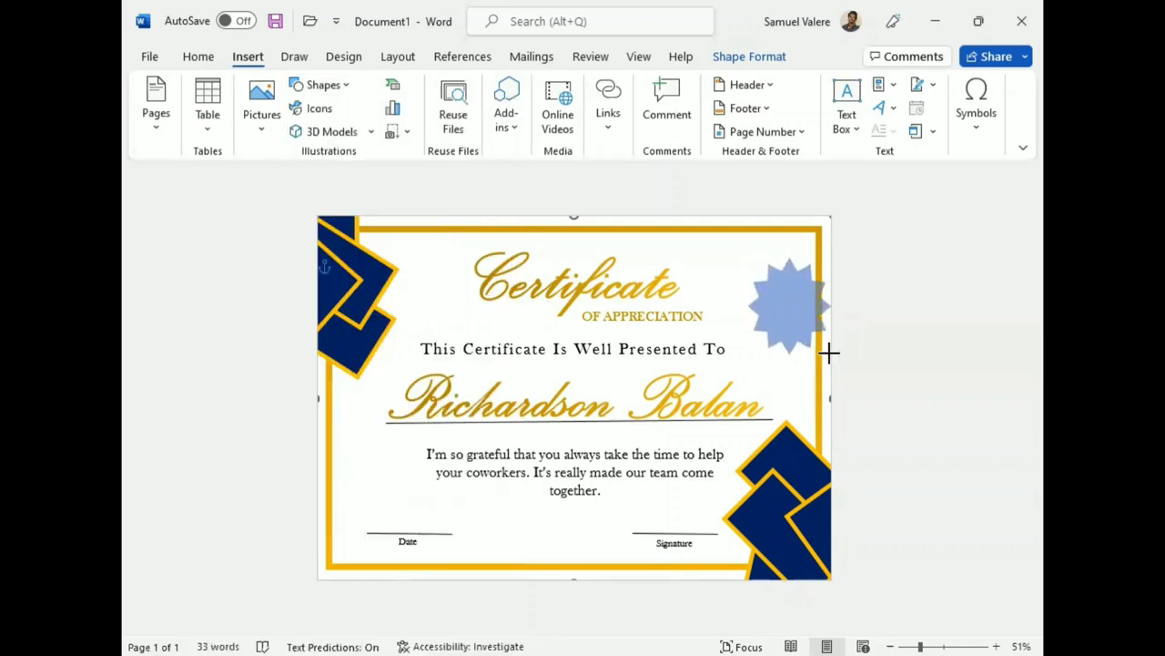
pyautogui.moveTo(715, 355); pyautogui.dragTo(702, 356)
pyautogui.moveTo(749, 317); pyautogui.dragTo(762, 307)
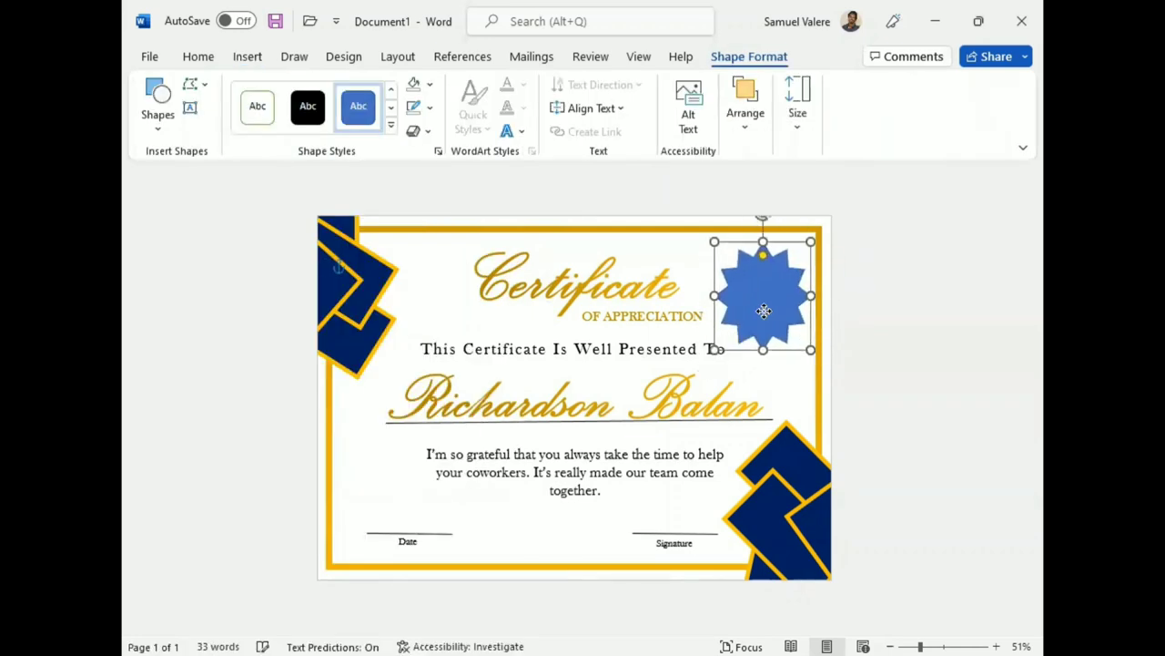
pyautogui.moveTo(763, 258); pyautogui.dragTo(762, 248)
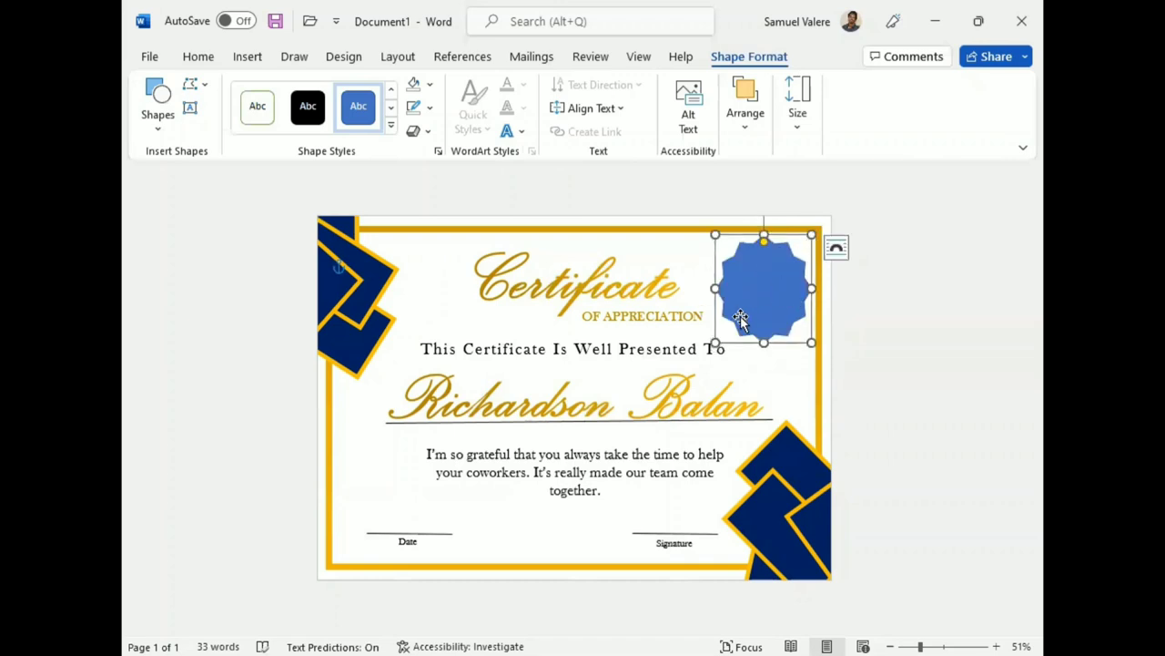
# Step: Remove the star's outline and give it a gradient fill
pyautogui.click(429, 107)
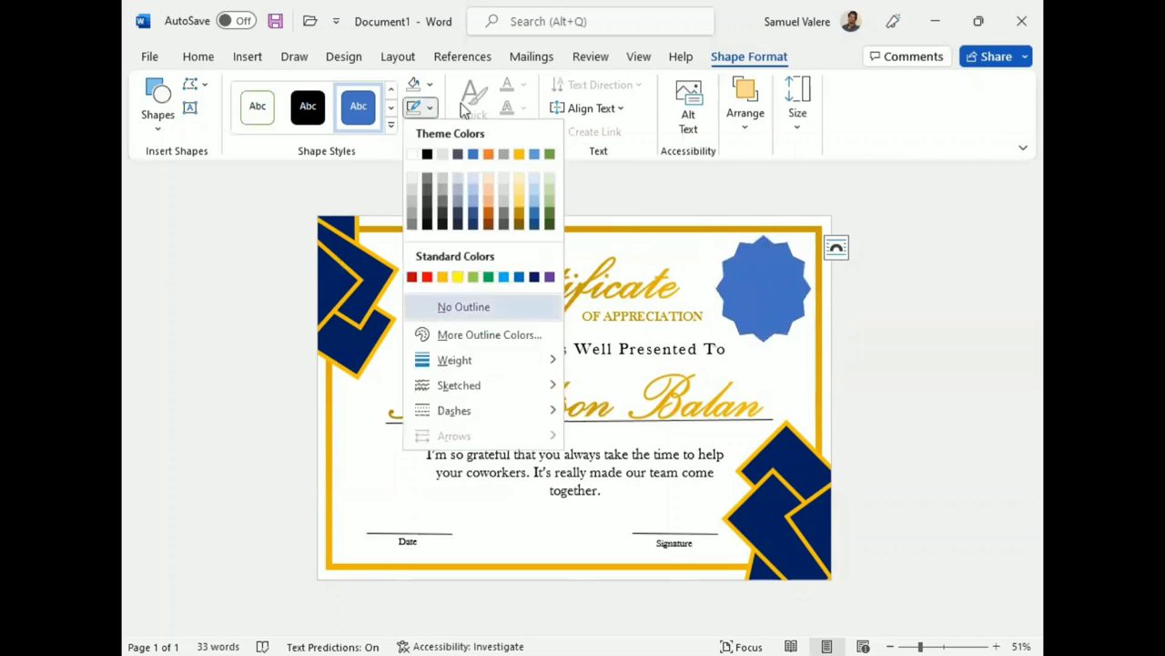
pyautogui.click(464, 307)
pyautogui.click(429, 84)
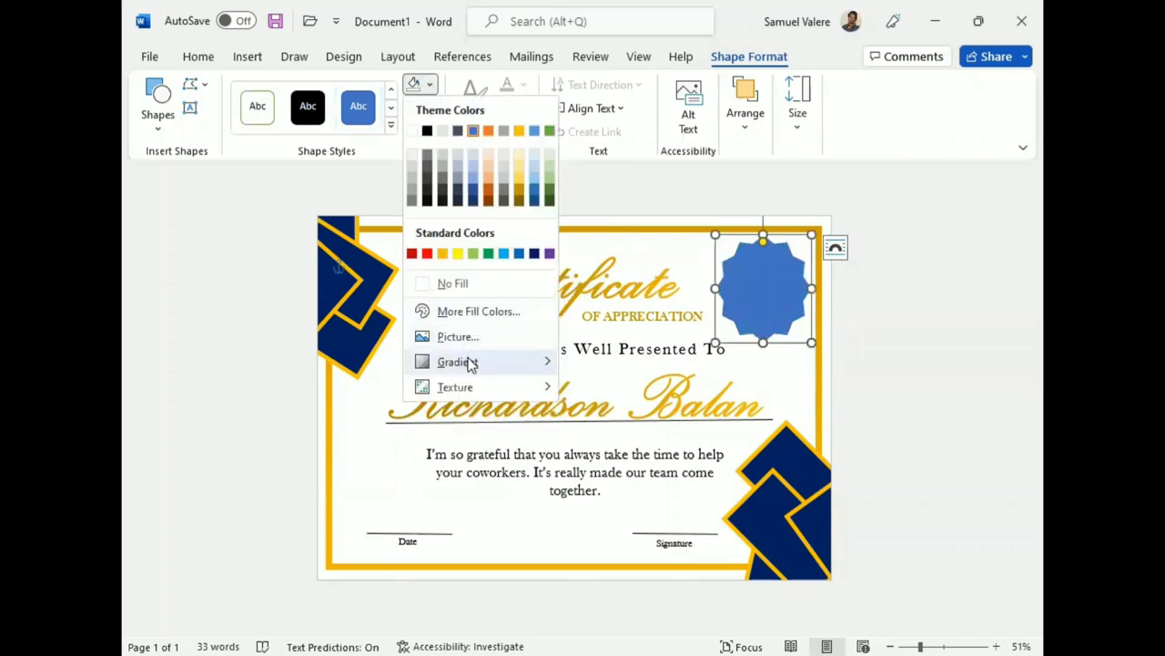
pyautogui.moveTo(464, 362)
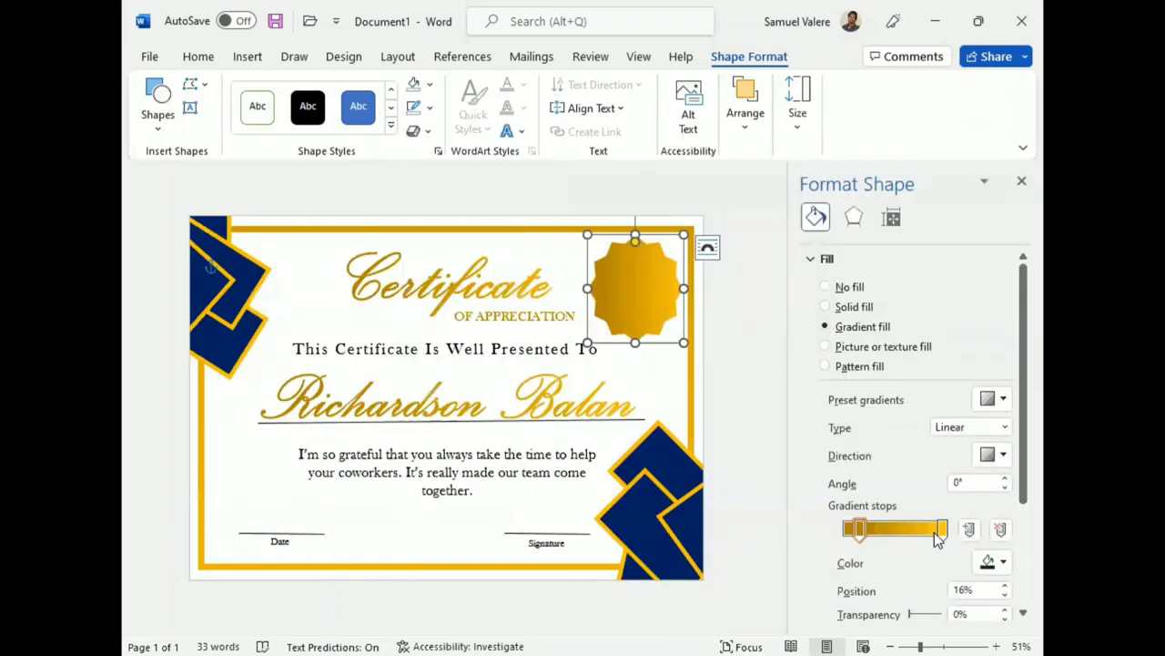
# Step: Adjust the seal's gradient stop brightness, lightening the left stop to -10%, and close Format Shape
pyautogui.click(859, 529)
pyautogui.scroll(-2, 874, 546)
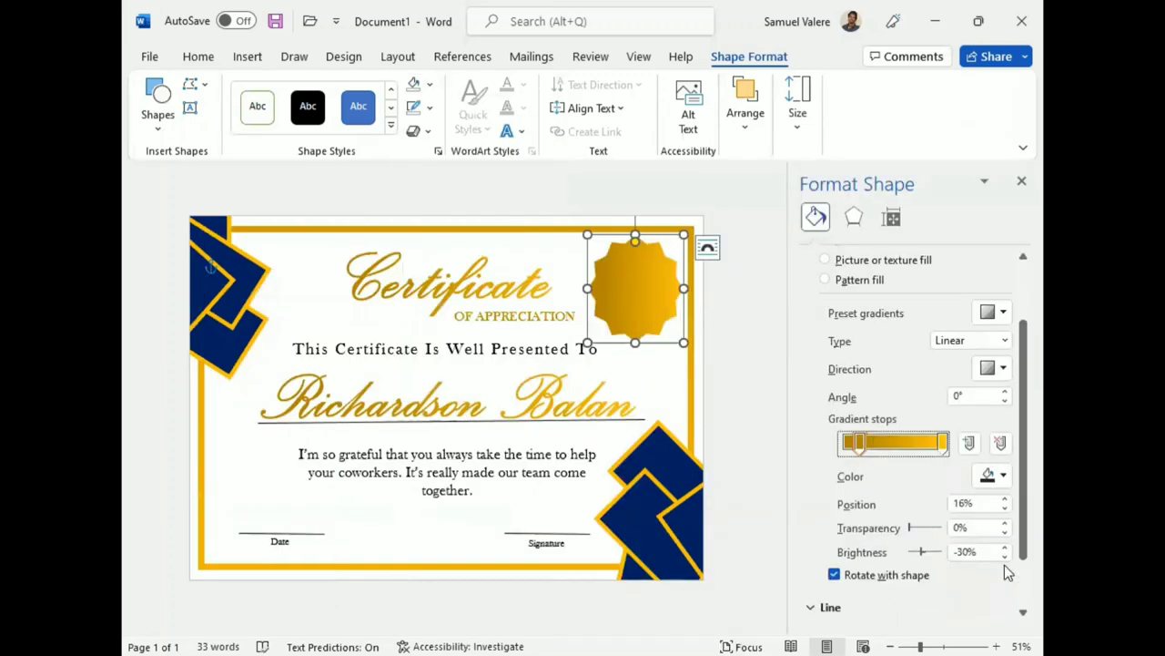
pyautogui.click(1005, 548)
pyautogui.click(1005, 548)
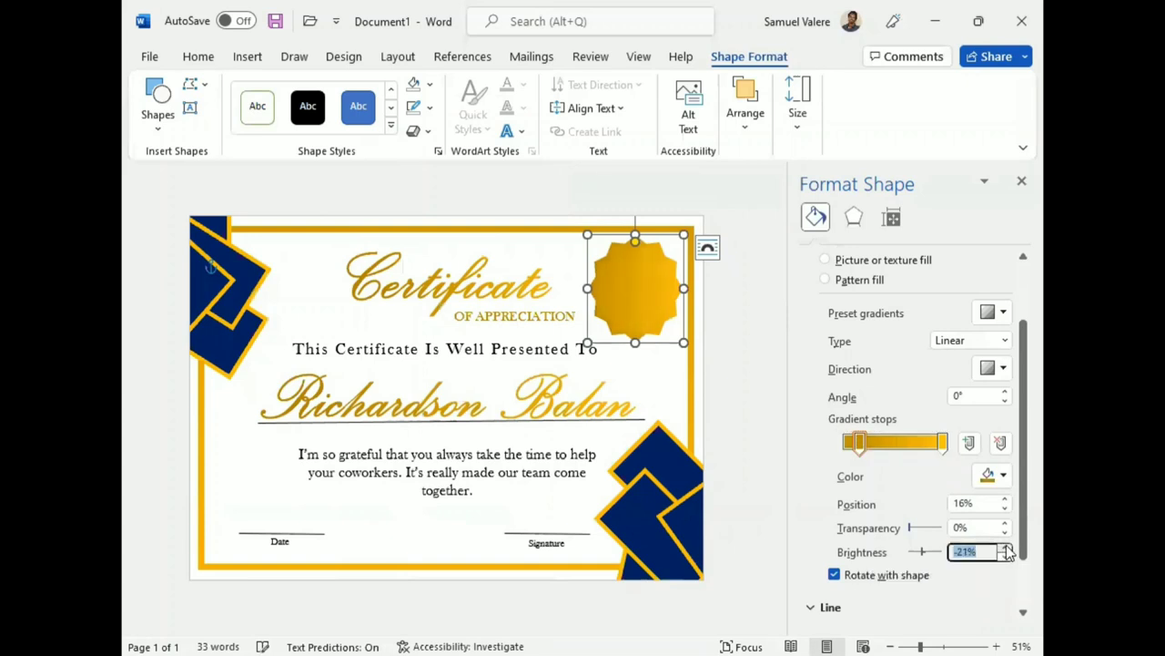
pyautogui.click(942, 443)
pyautogui.click(1007, 555)
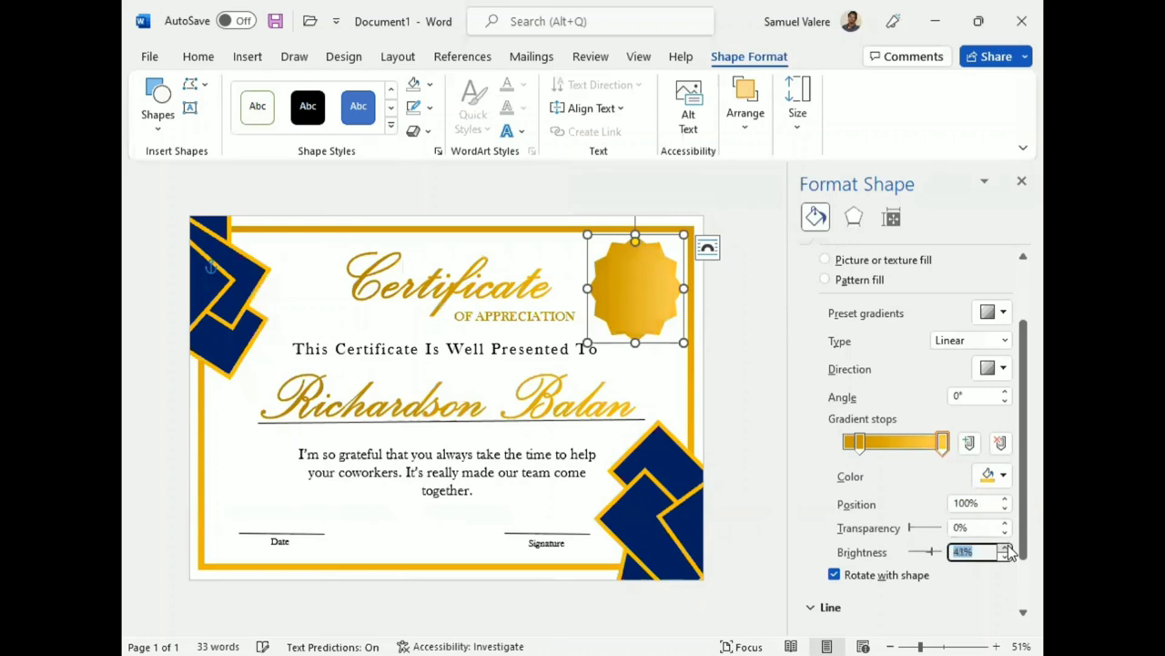
pyautogui.click(857, 443)
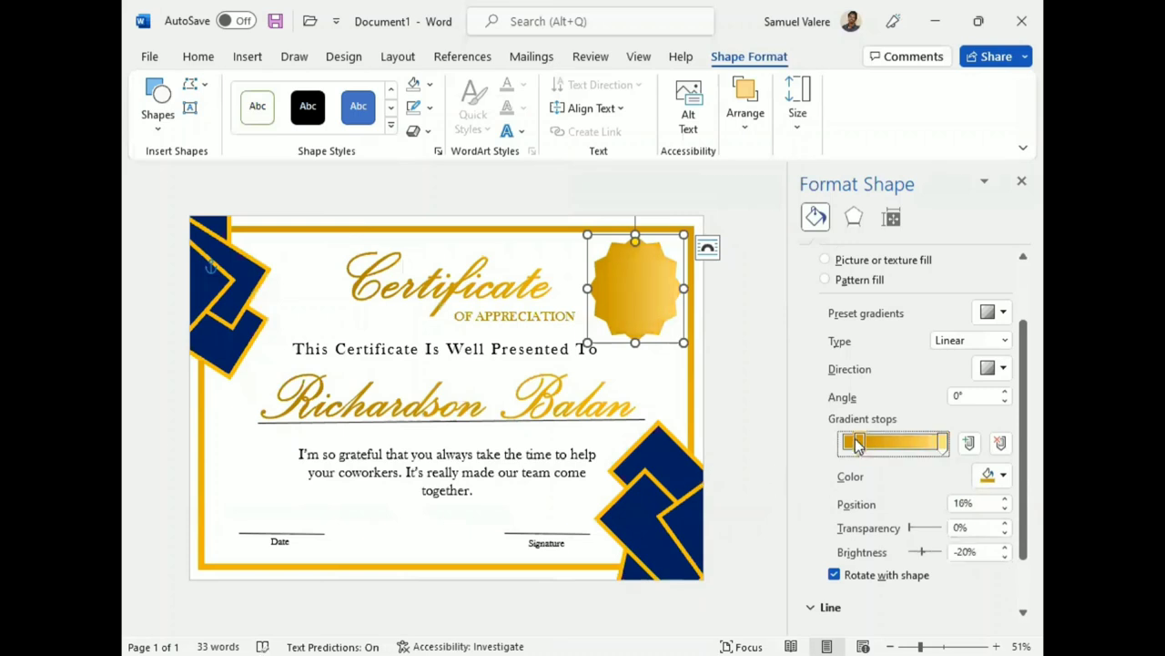
pyautogui.click(1006, 547)
pyautogui.click(1006, 547)
pyautogui.click(1006, 547)
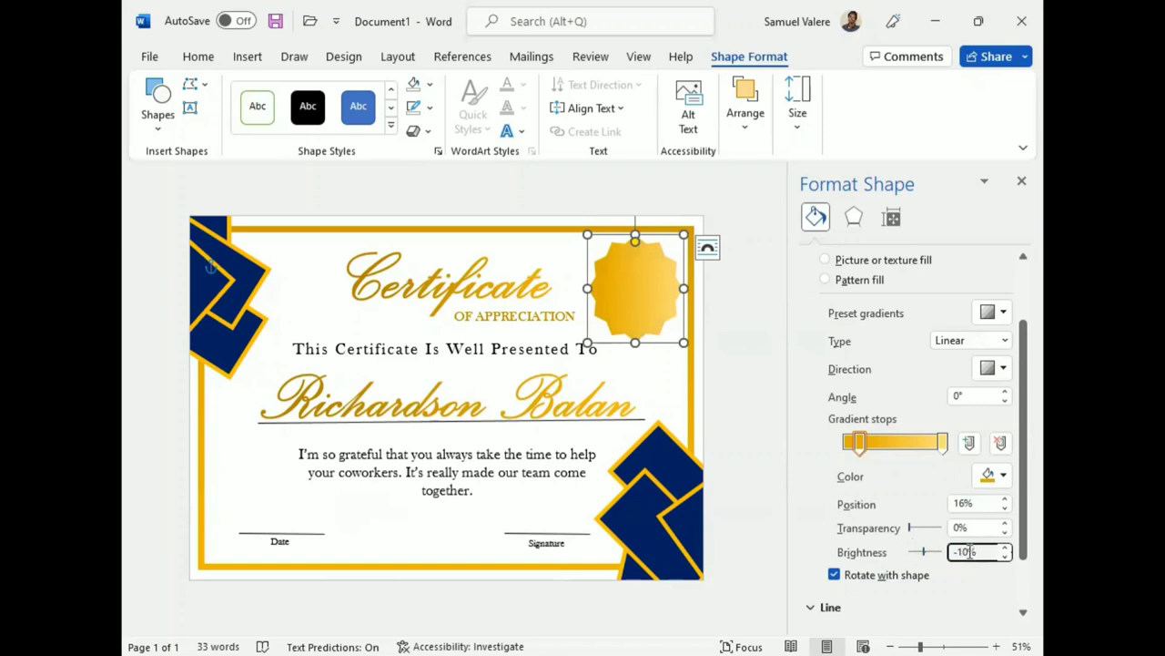
pyautogui.click(1022, 180)
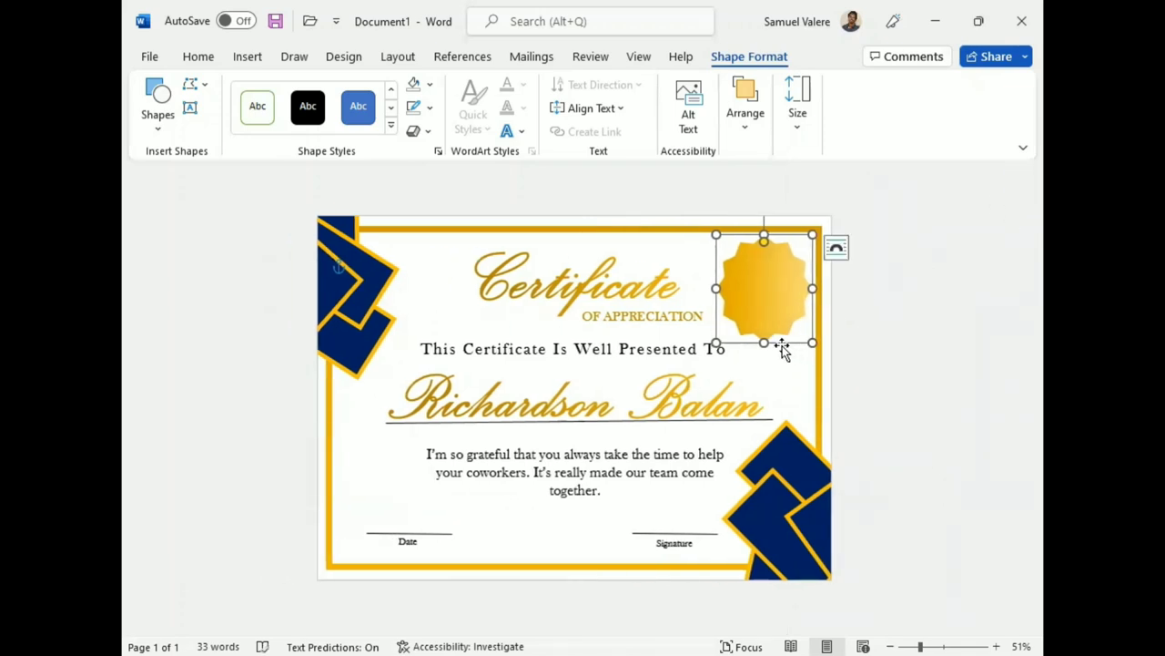
# Step: Draw a Flowchart Connector circle sized and centred inside the gold seal
pyautogui.moveTo(715, 340); pyautogui.dragTo(718, 335)
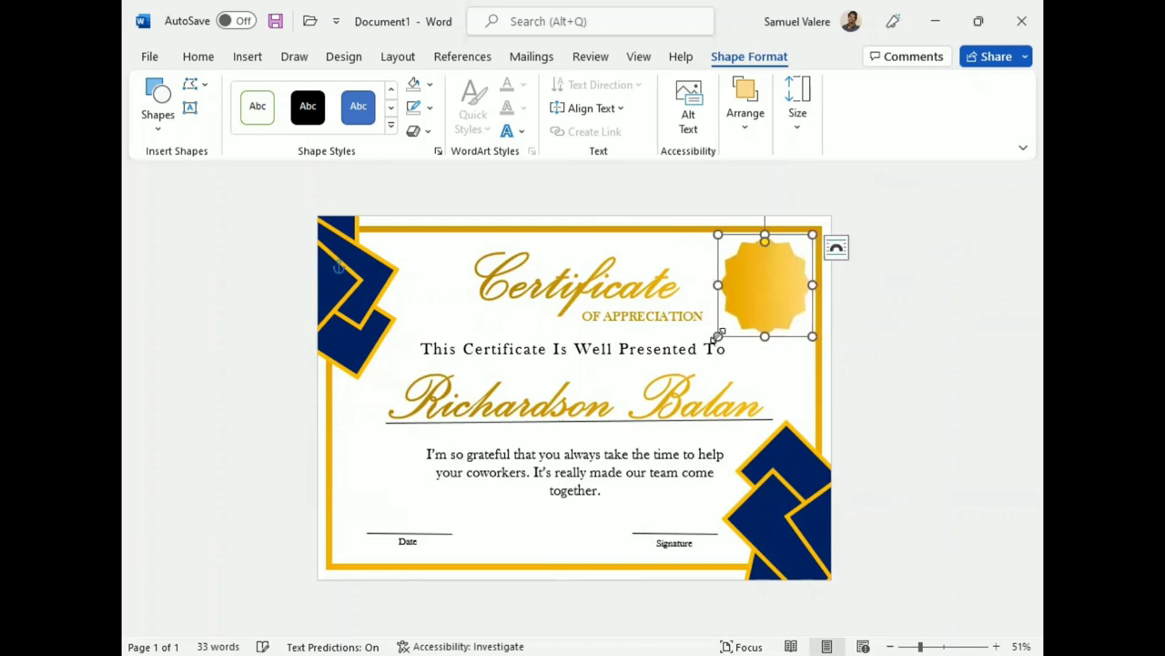
pyautogui.click(158, 105)
pyautogui.scroll(-3, 189, 337)
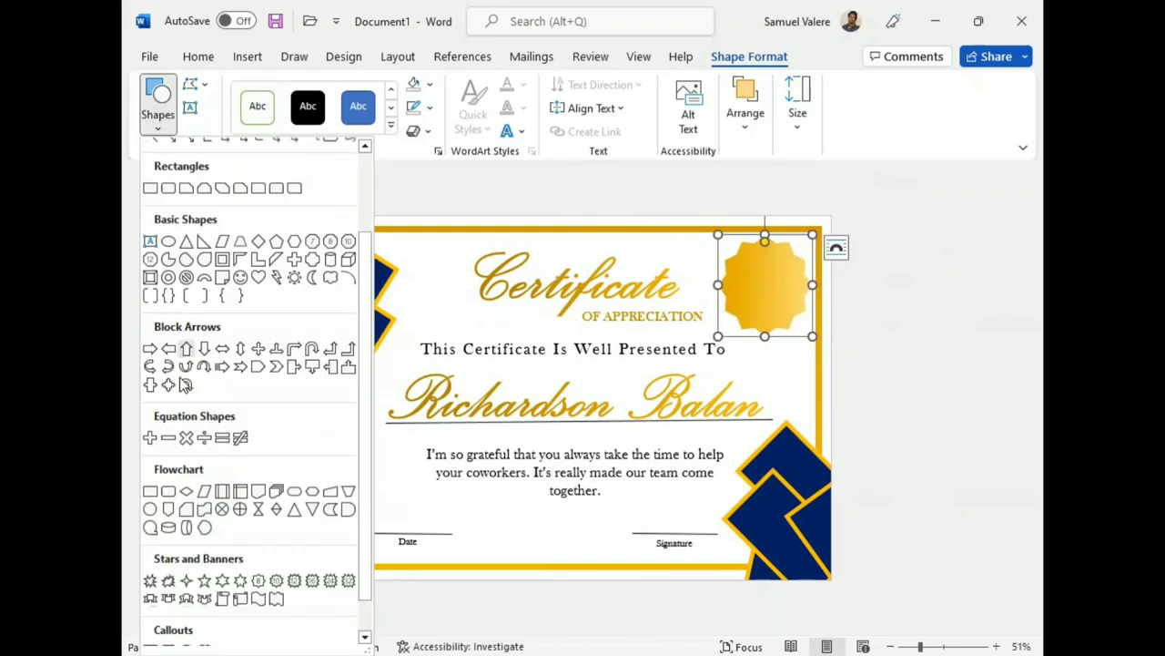
pyautogui.click(148, 510)
pyautogui.moveTo(746, 264); pyautogui.dragTo(802, 320)
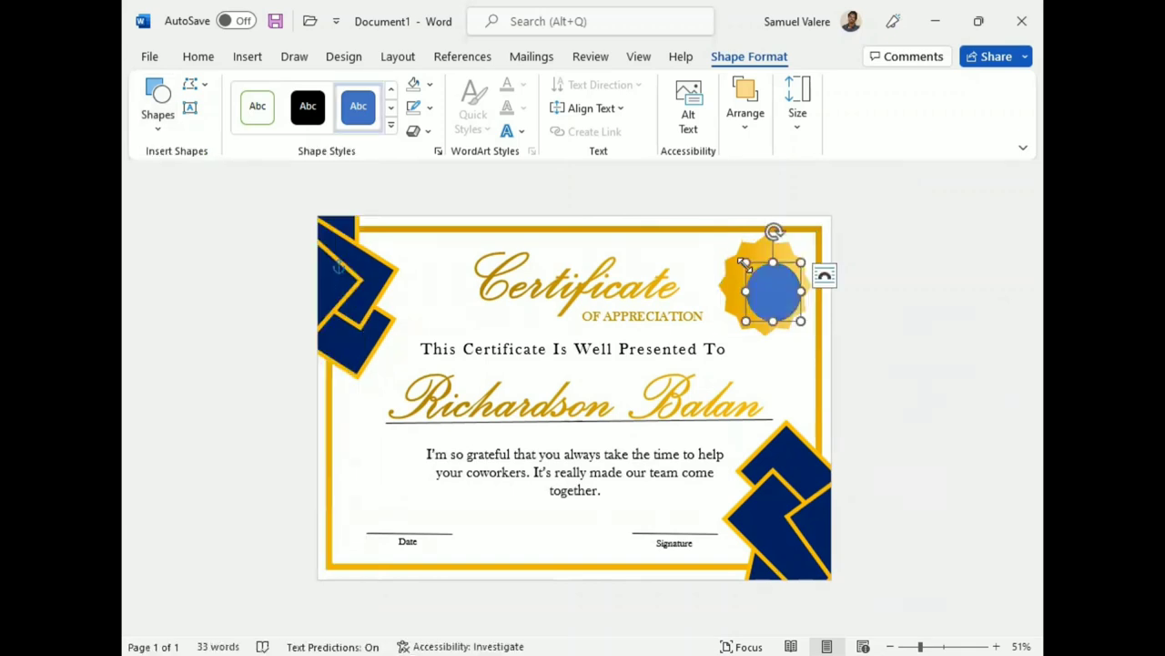
pyautogui.moveTo(743, 264)
pyautogui.mouseDown()
pyautogui.moveTo(734, 259)
pyautogui.moveTo(768, 280)
pyautogui.mouseUp()
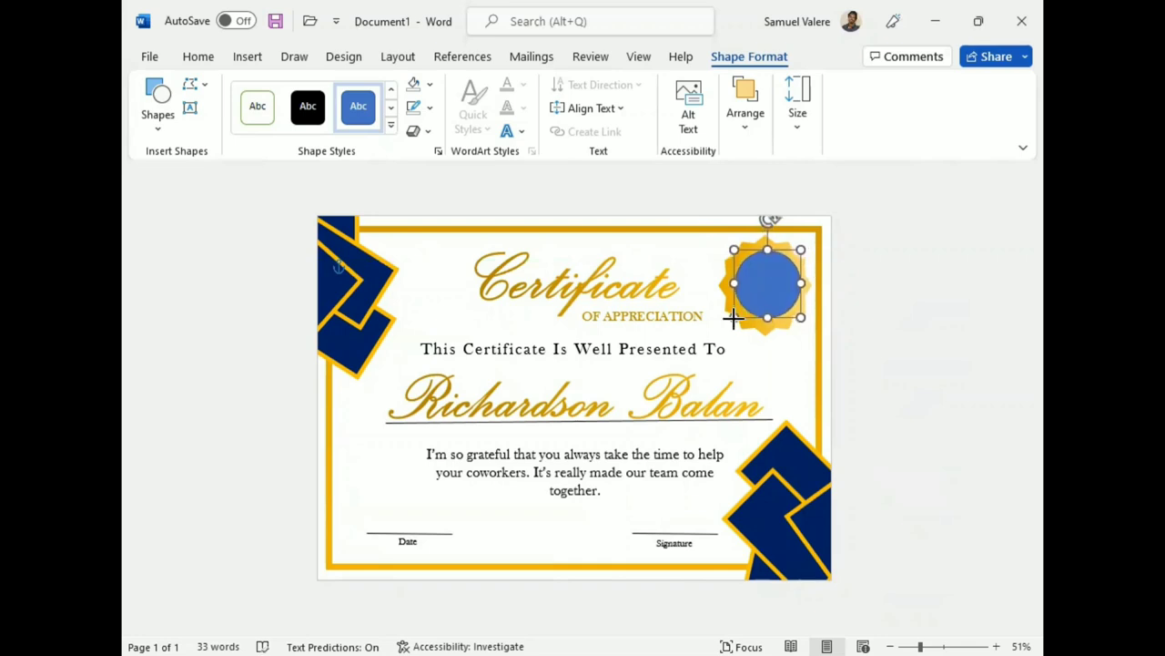
pyautogui.moveTo(733, 317); pyautogui.dragTo(732, 324)
pyautogui.moveTo(792, 289); pyautogui.dragTo(792, 285)
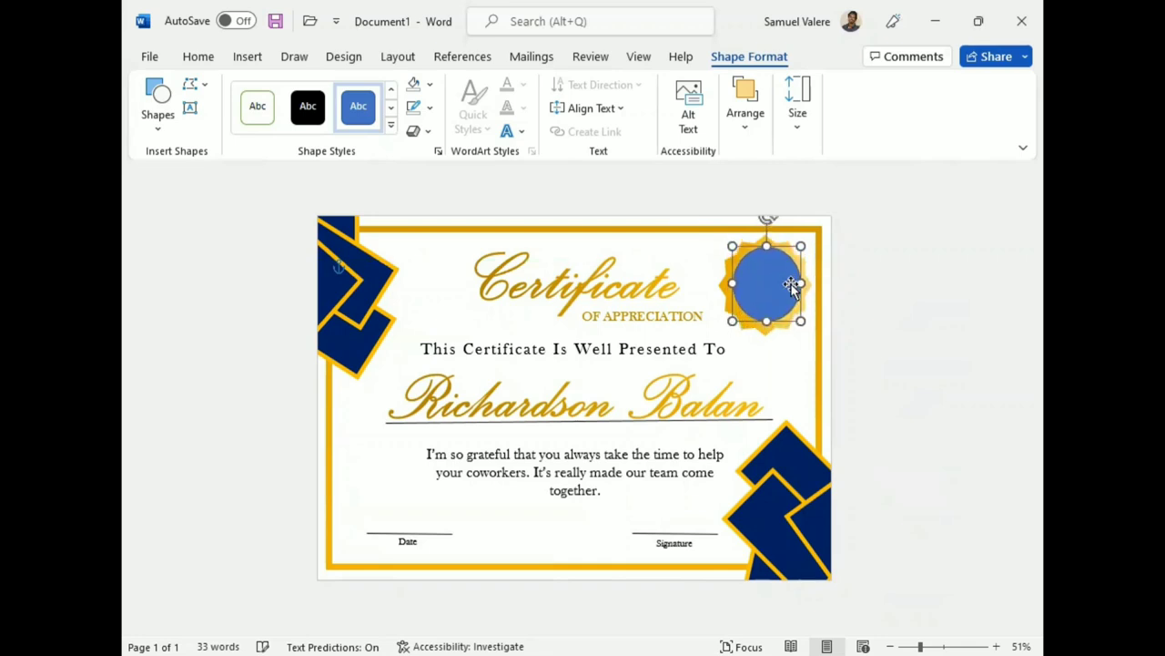
pyautogui.moveTo(733, 320); pyautogui.dragTo(800, 326)
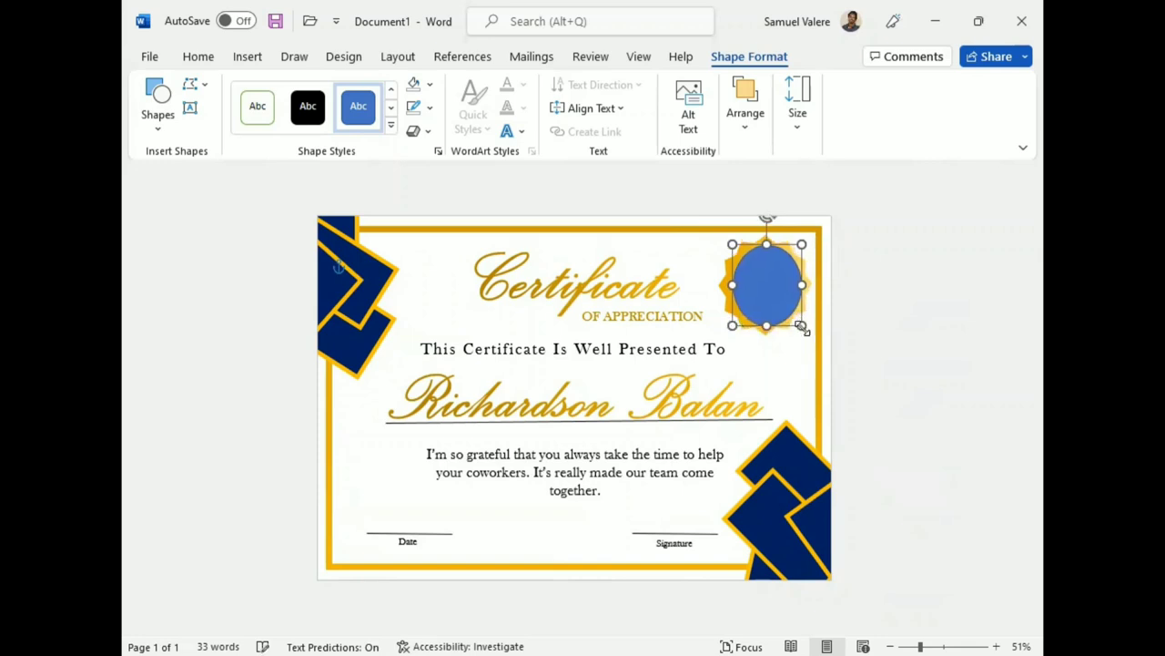
# Step: Give the circle no fill and a black outline
pyautogui.click(430, 83)
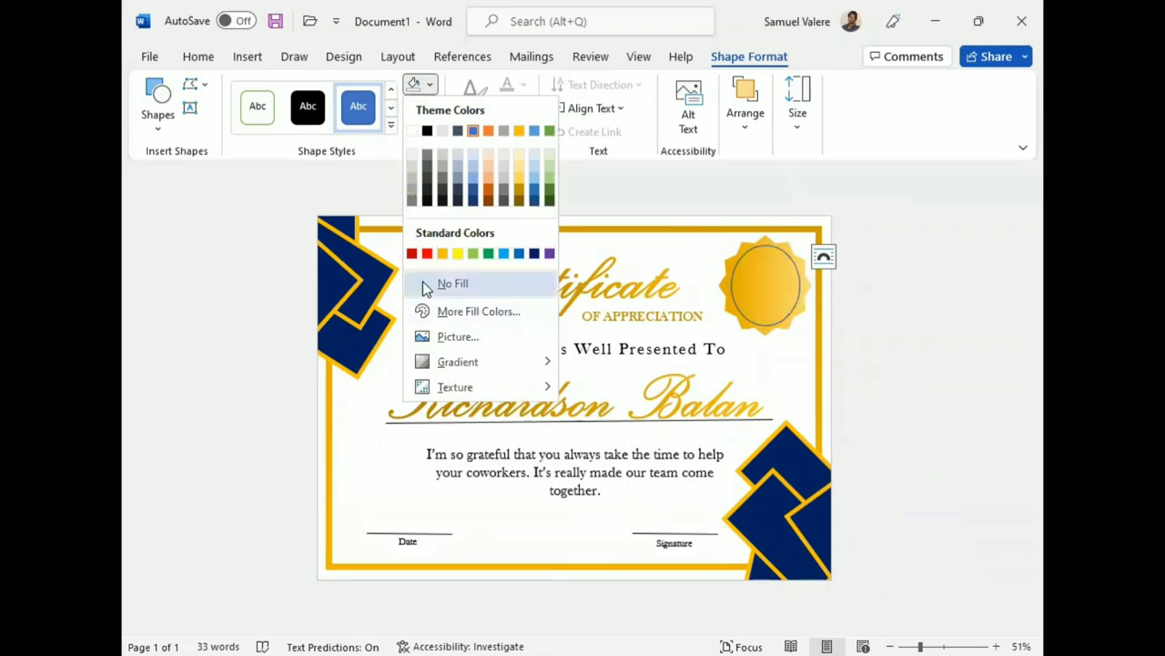
pyautogui.click(424, 284)
pyautogui.click(429, 108)
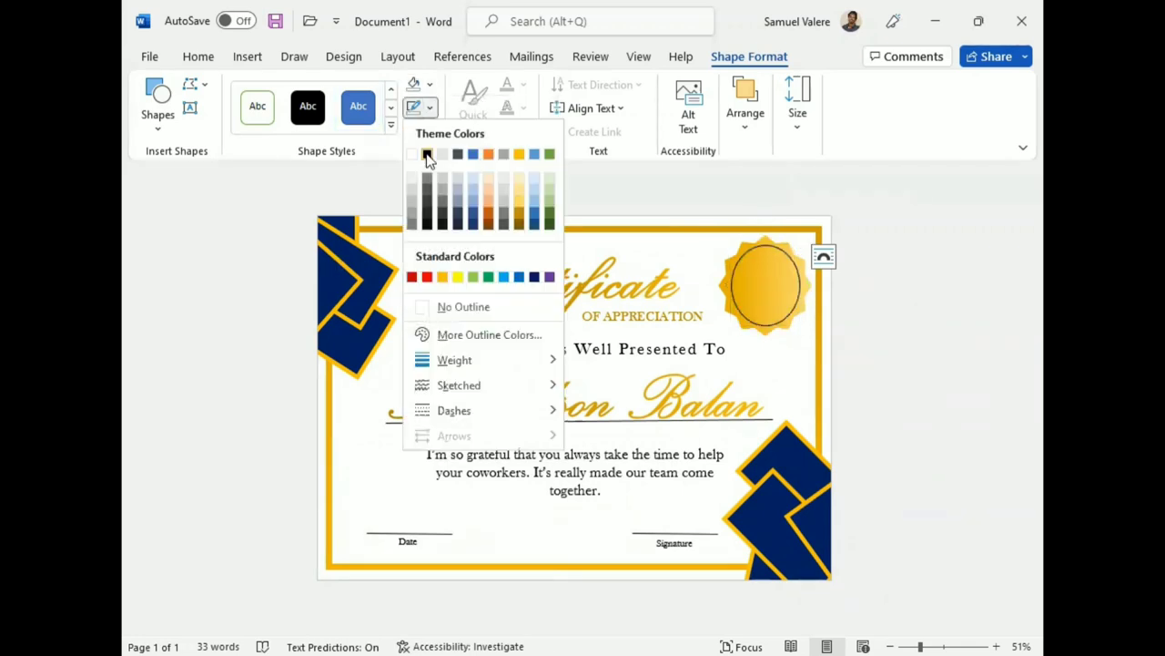
pyautogui.click(428, 157)
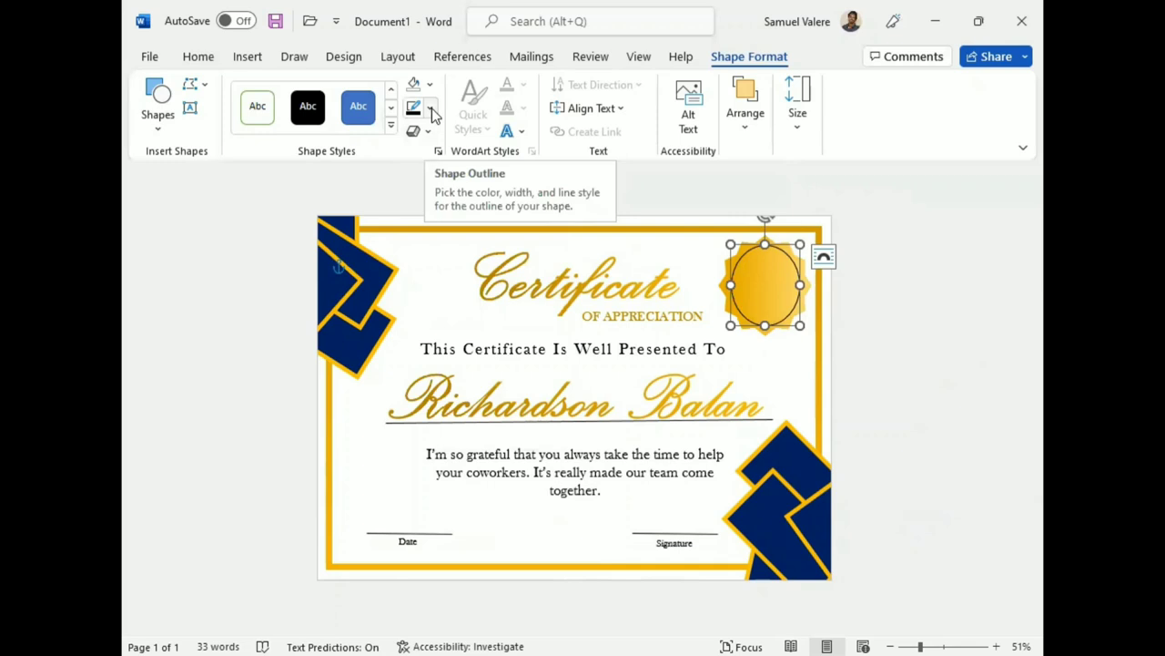
pyautogui.click(433, 109)
pyautogui.click(424, 151)
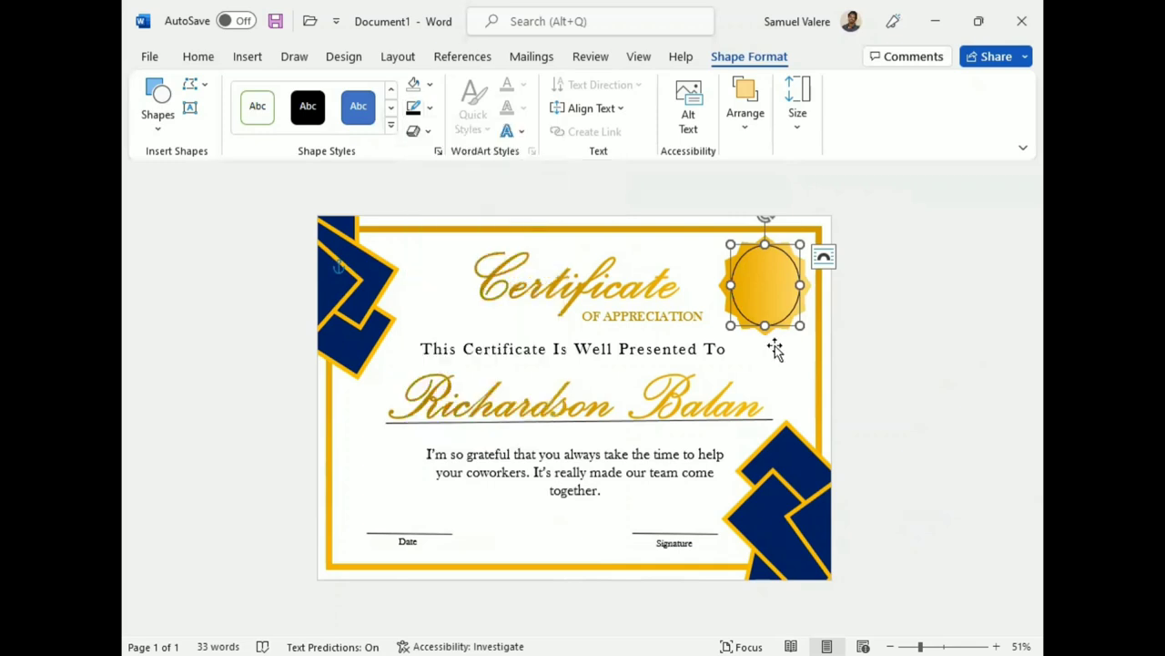
pyautogui.click(159, 114)
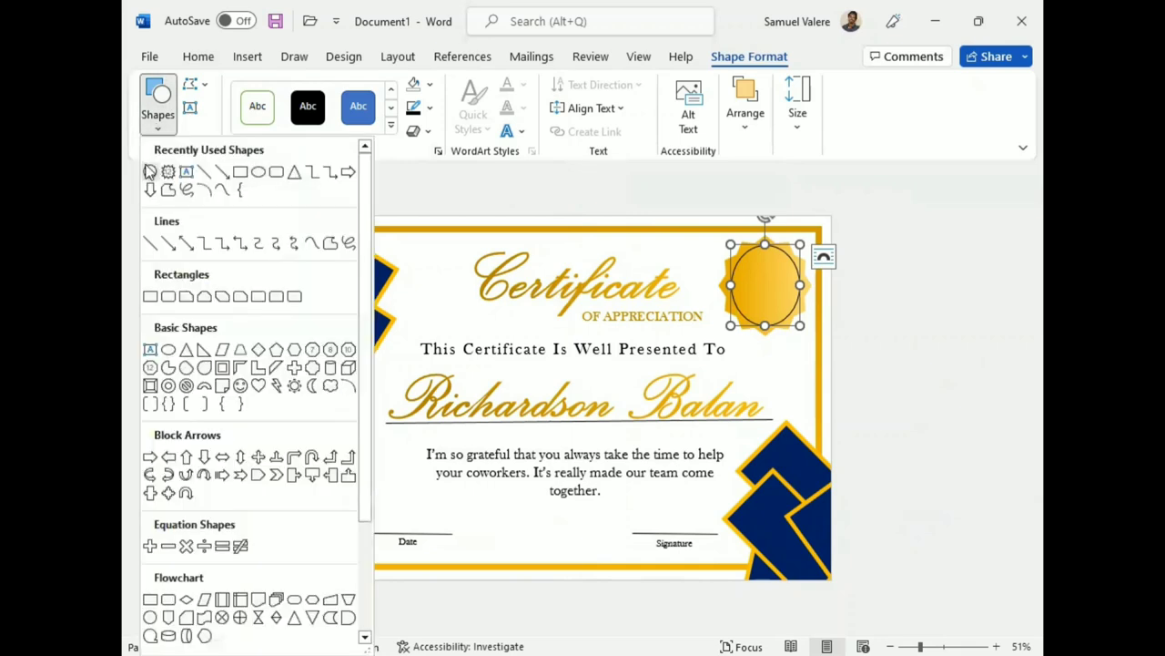
# Step: Draw an oval over the centre of the gold seal and enlarge it to fit
pyautogui.click(149, 170)
pyautogui.moveTo(746, 270); pyautogui.dragTo(787, 312)
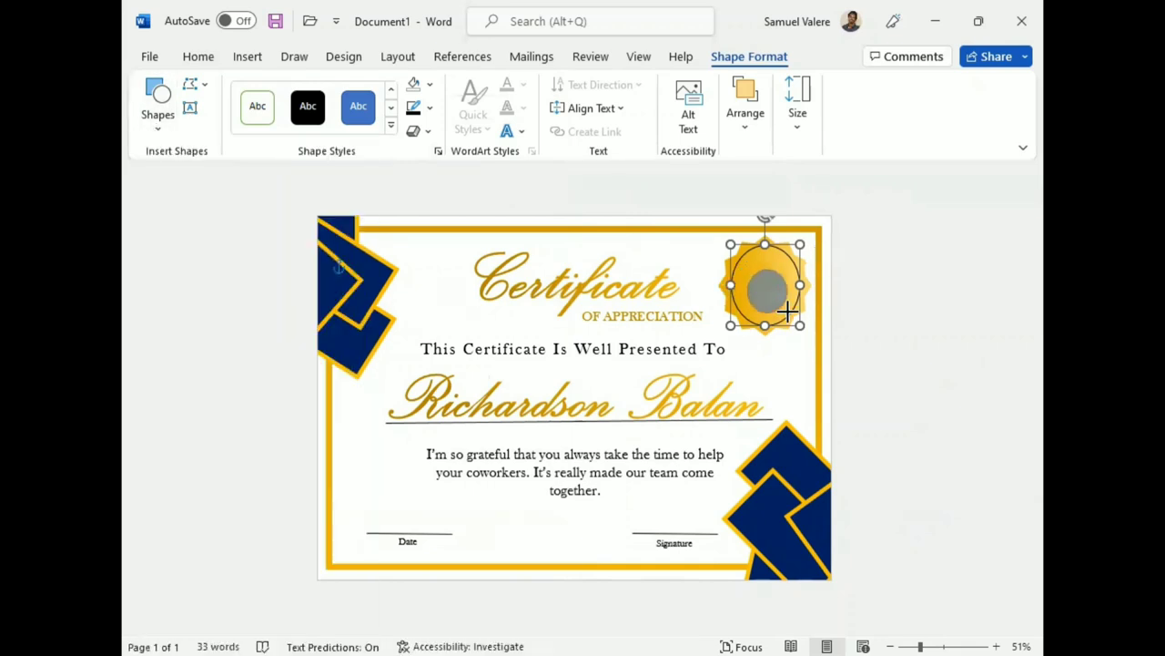
pyautogui.moveTo(745, 264); pyautogui.dragTo(736, 258)
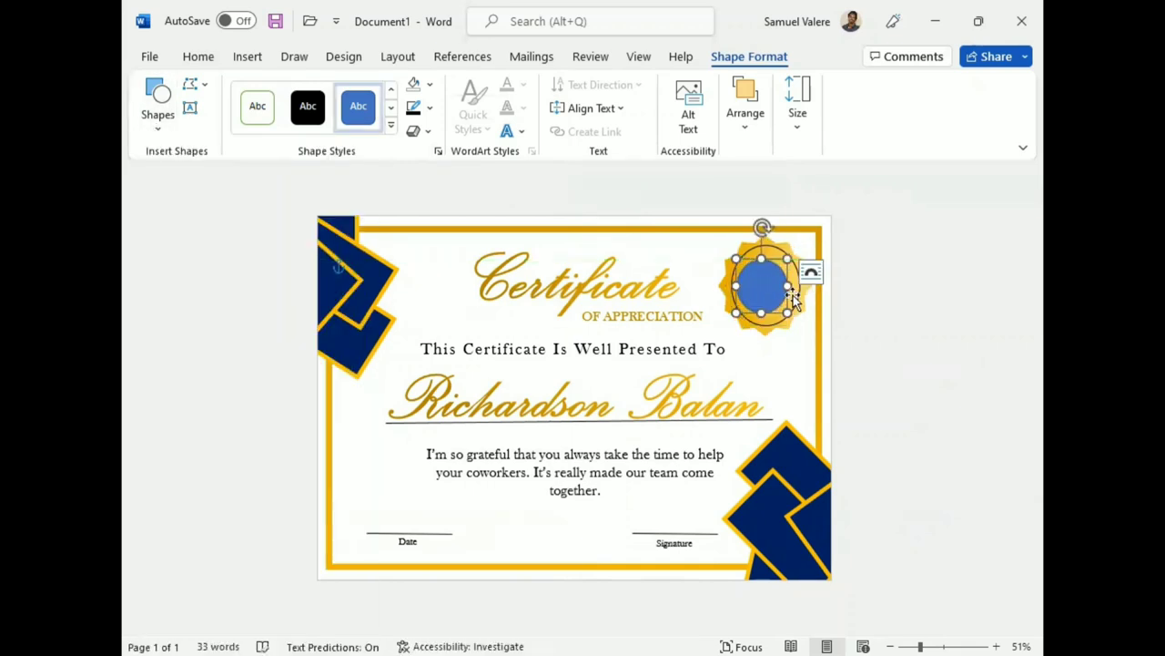
pyautogui.moveTo(787, 311); pyautogui.dragTo(799, 322)
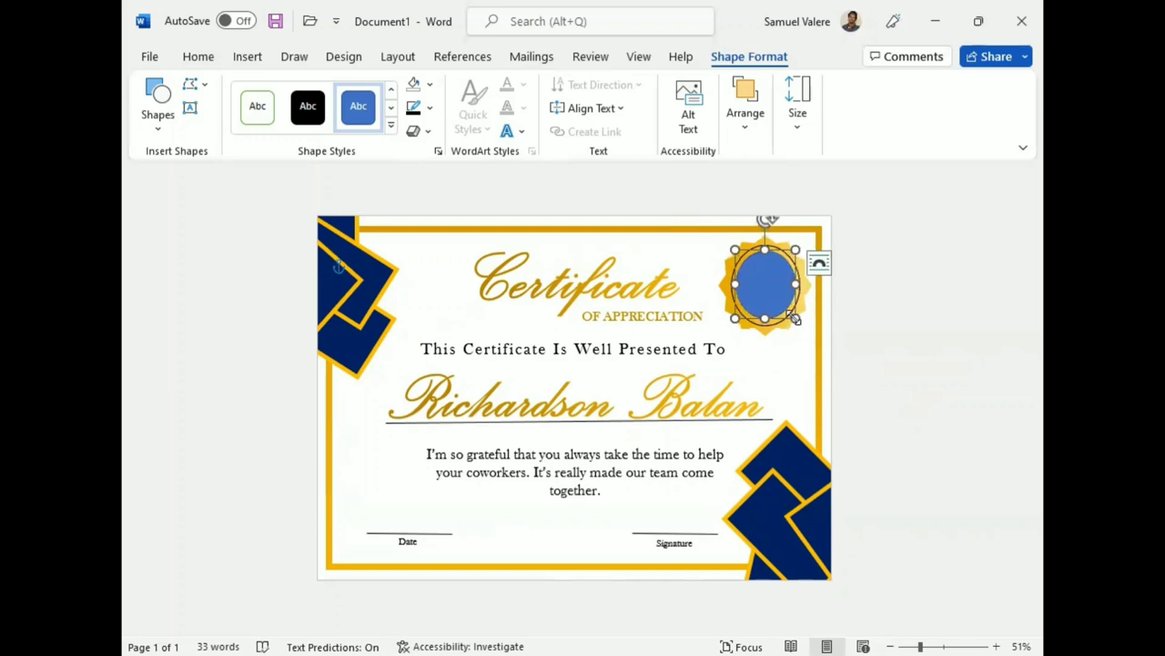
pyautogui.moveTo(795, 318); pyautogui.dragTo(797, 320)
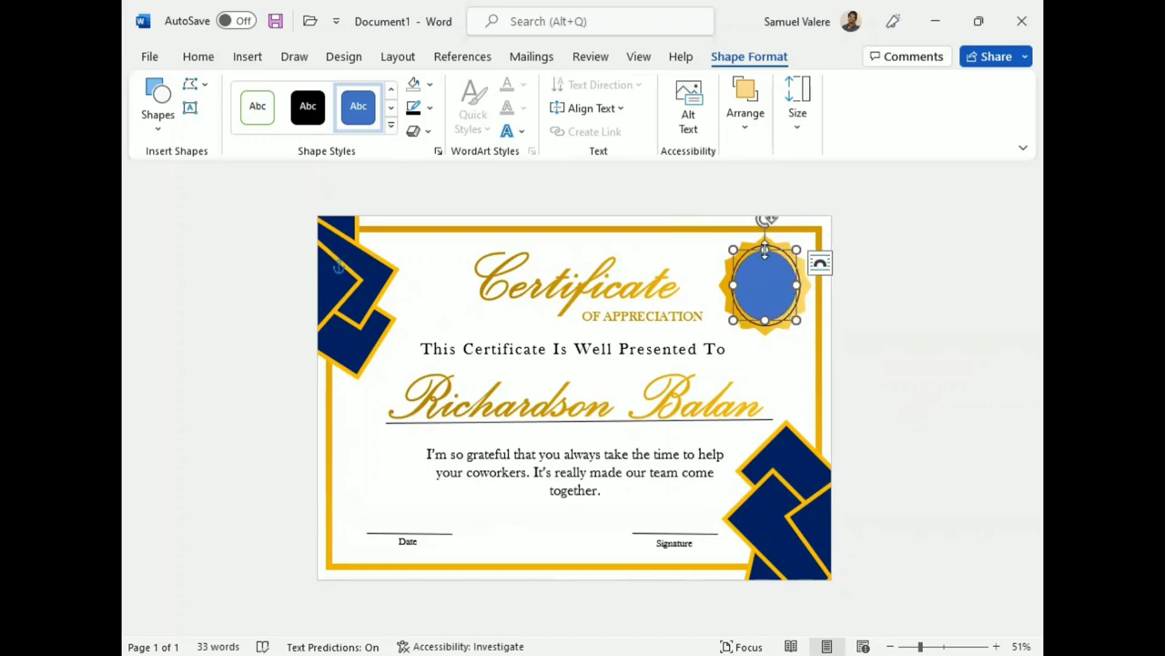
pyautogui.moveTo(763, 246); pyautogui.dragTo(763, 255)
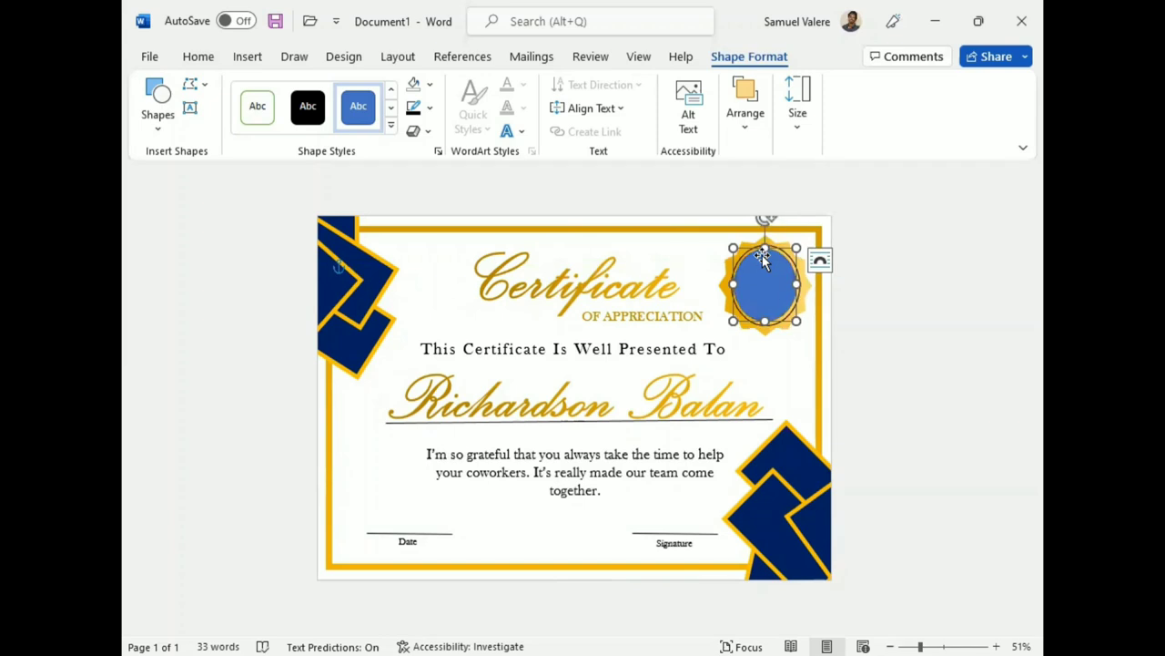
# Step: Give the oval no outline and a solid black fill
pyautogui.click(431, 108)
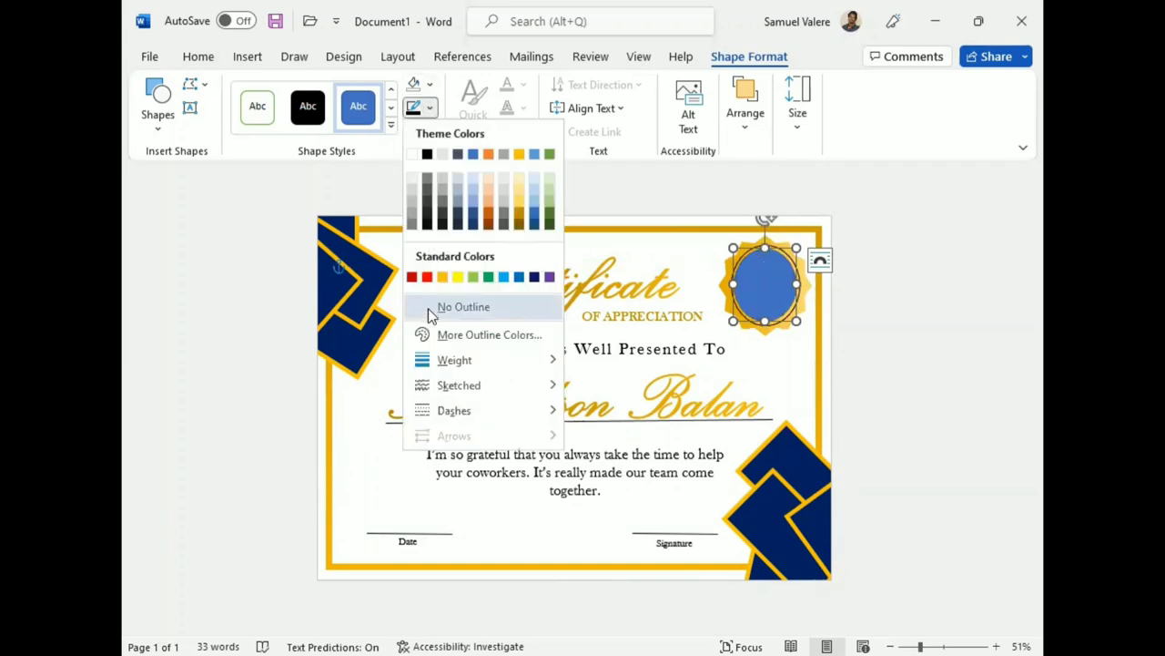
pyautogui.click(421, 307)
pyautogui.click(430, 84)
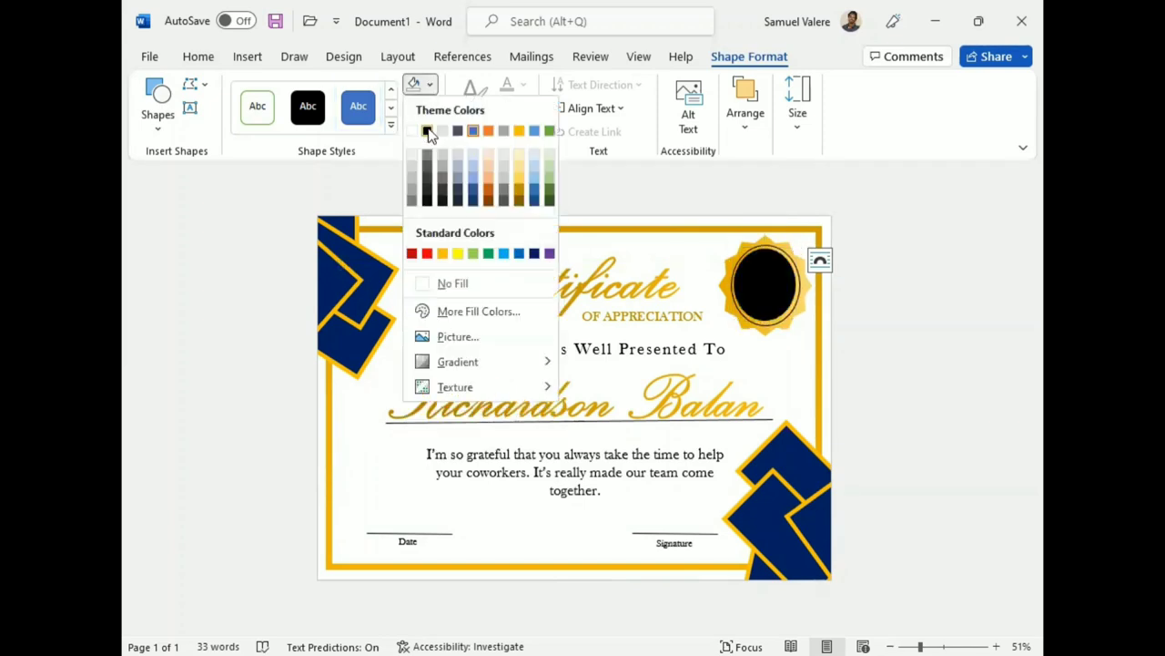
pyautogui.click(429, 131)
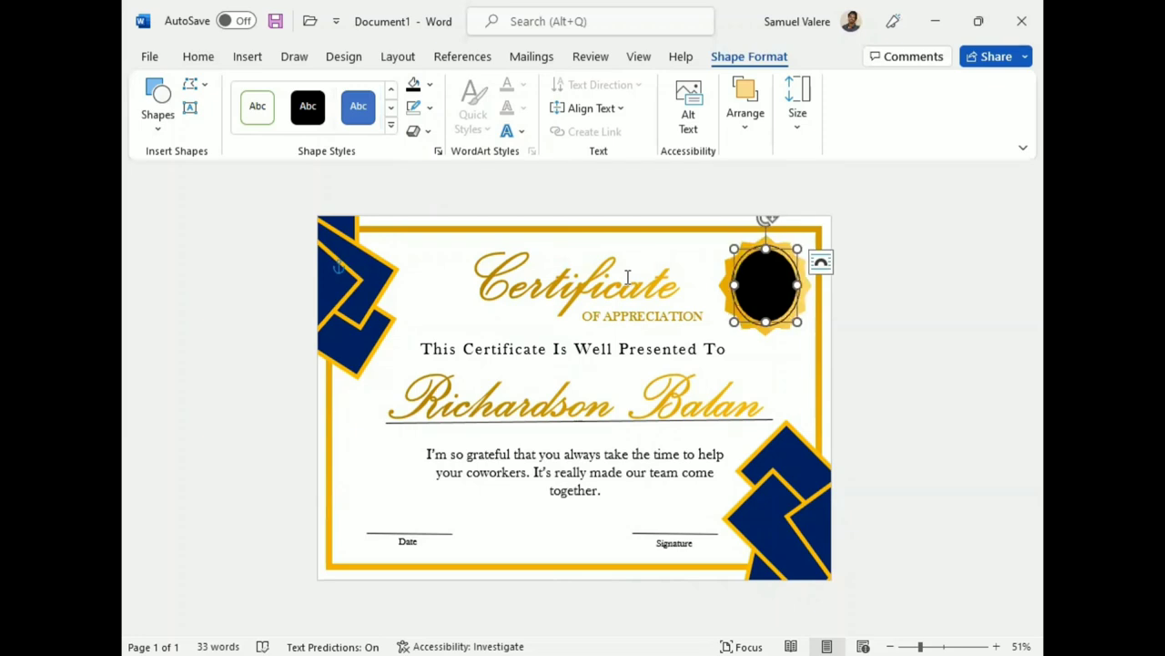
pyautogui.click(924, 373)
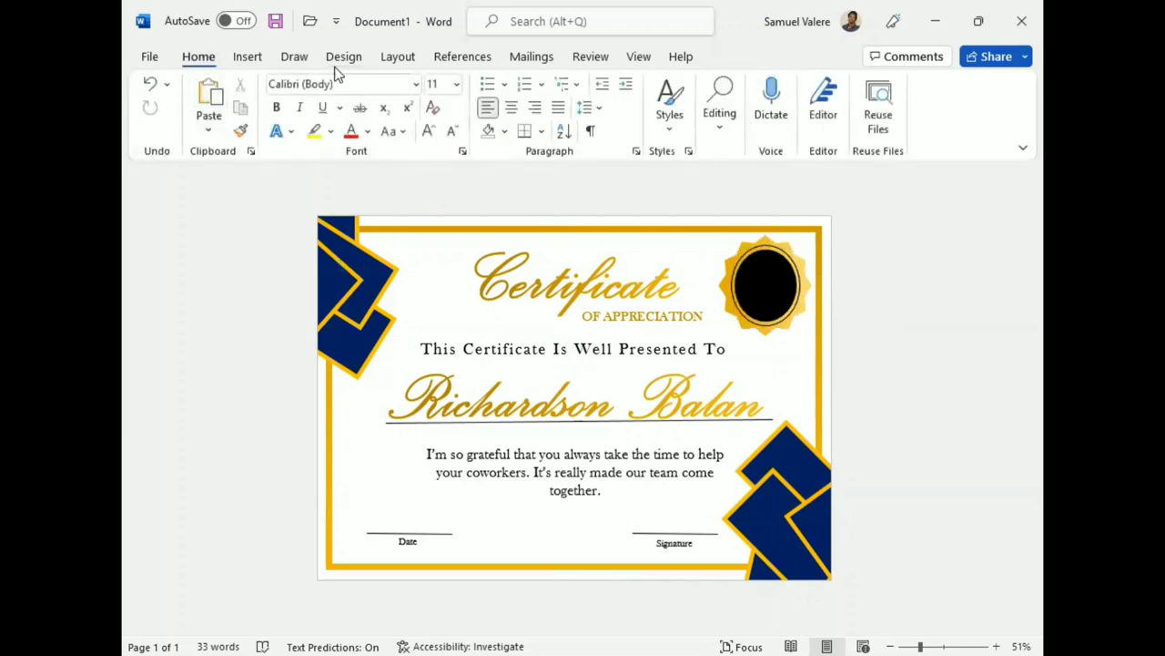
# Step: Draw a text box on top of the seal's black oval
pyautogui.click(247, 56)
pyautogui.click(340, 91)
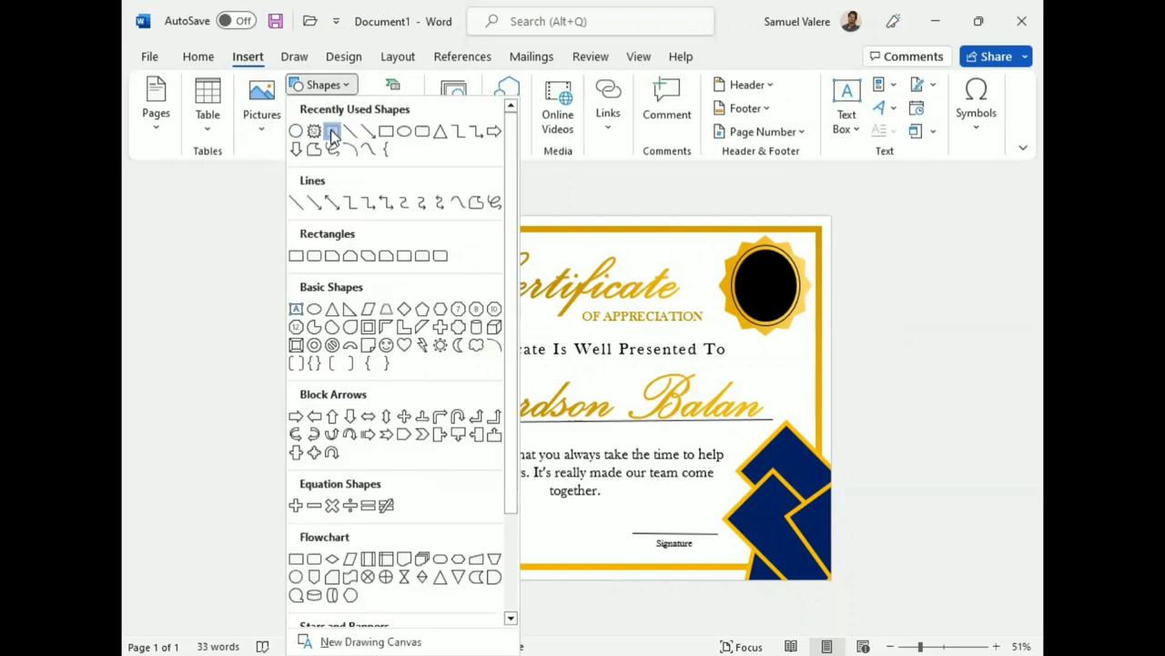
pyautogui.click(325, 133)
pyautogui.moveTo(788, 268); pyautogui.dragTo(739, 293)
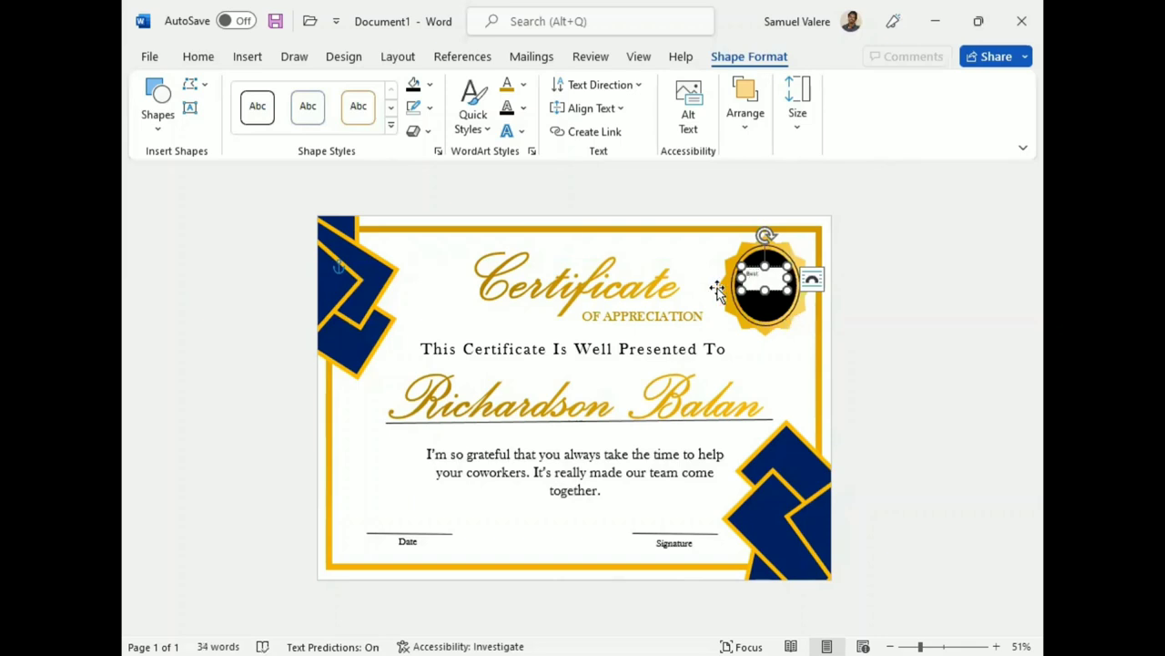
# Step: Set the word Best in Baskerville Old Face and enlarge it to 20 pt
pyautogui.doubleClick(752, 274)
pyautogui.click(198, 58)
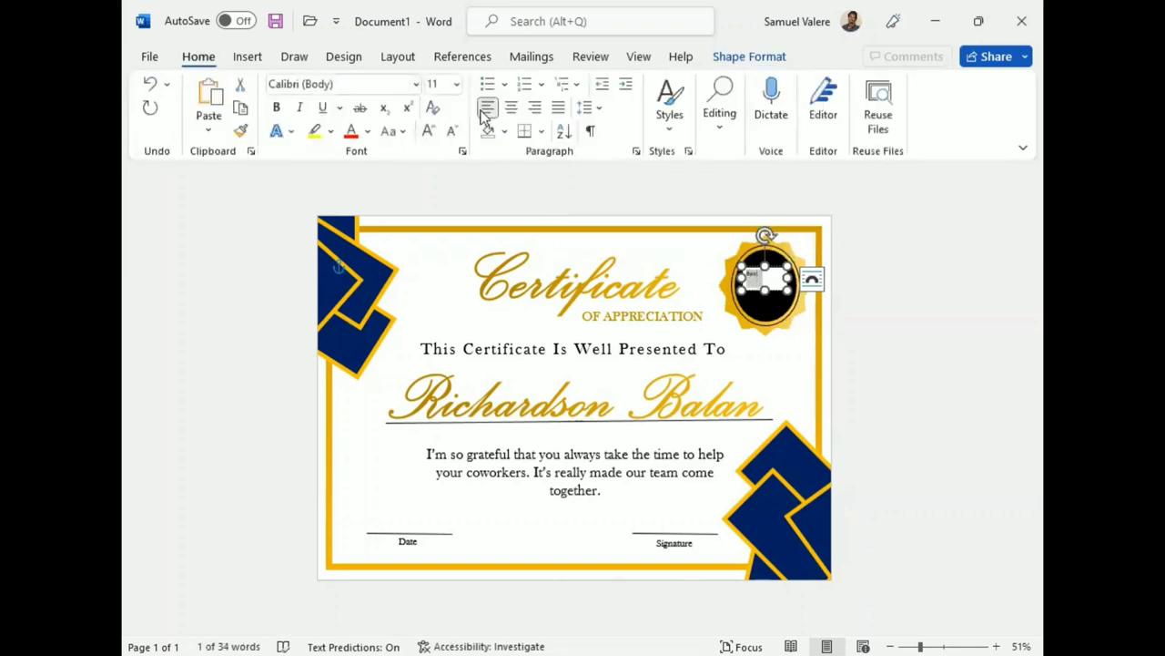
pyautogui.click(362, 84)
pyautogui.write('Baskerville Old Face')
pyautogui.press('Return')
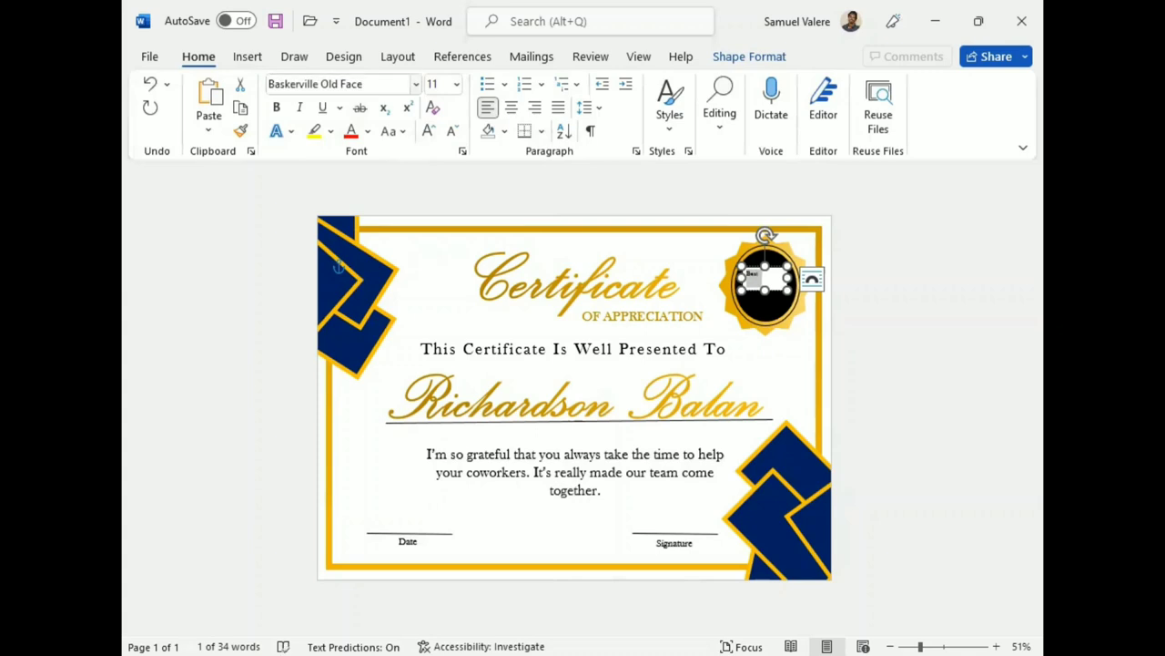
pyautogui.click(430, 131)
pyautogui.click(430, 131)
pyautogui.click(429, 131)
pyautogui.click(429, 131)
pyautogui.click(430, 131)
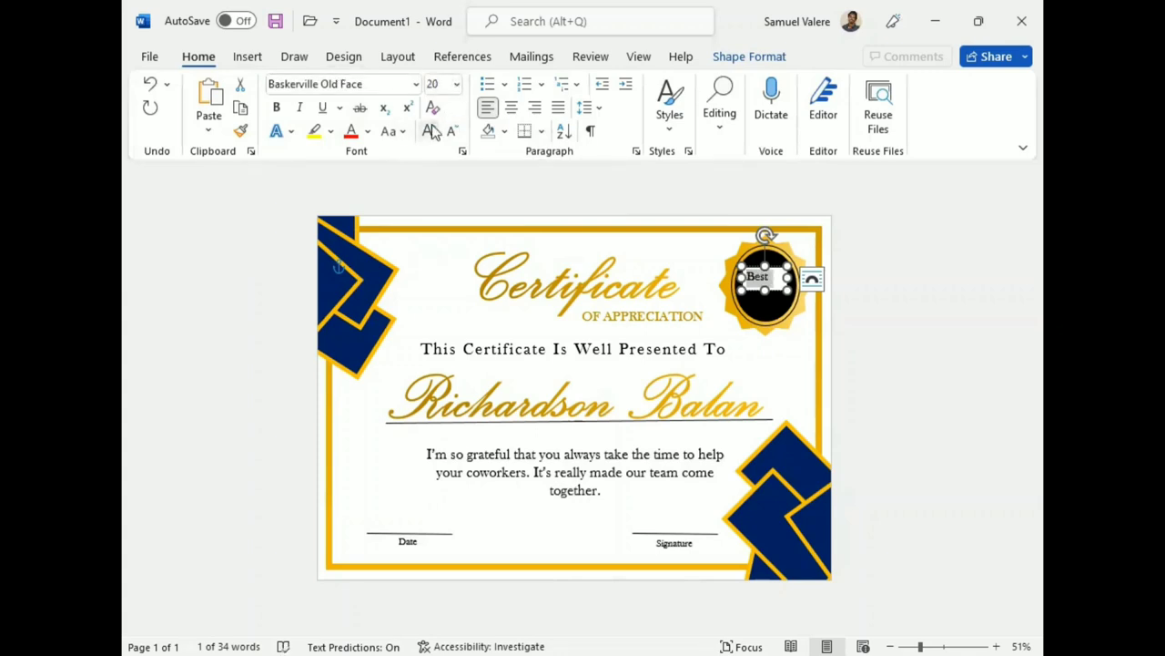
pyautogui.click(430, 131)
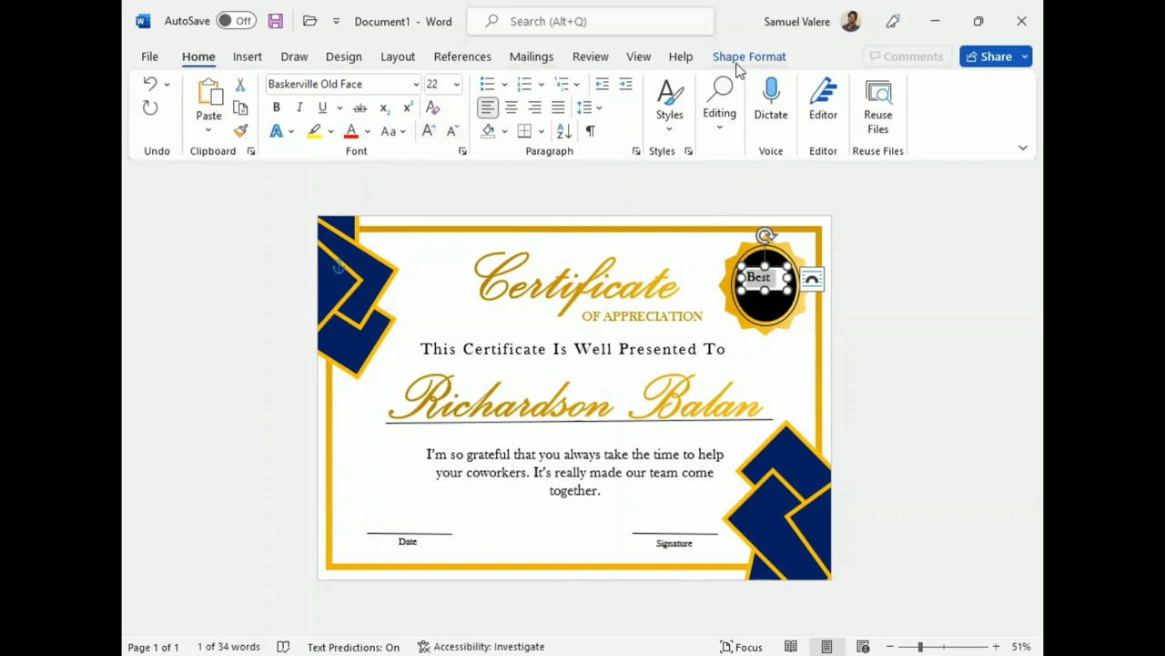
# Step: Make the badge text box transparent with no outline
pyautogui.click(745, 58)
pyautogui.click(429, 84)
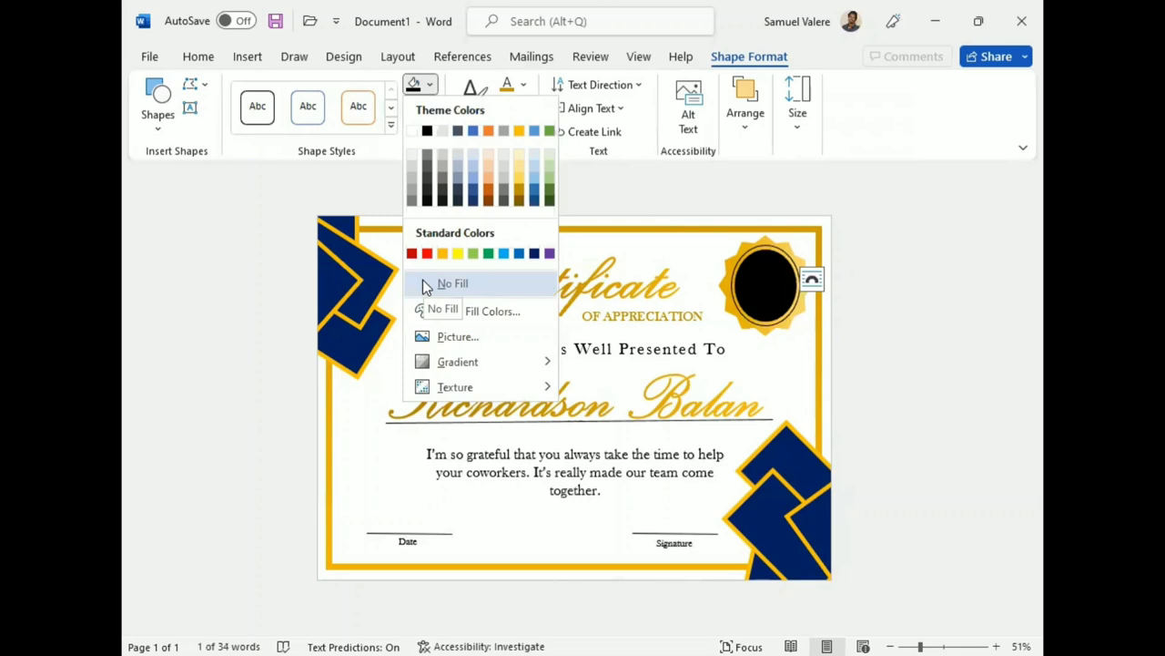
pyautogui.press('Escape')
pyautogui.click(430, 108)
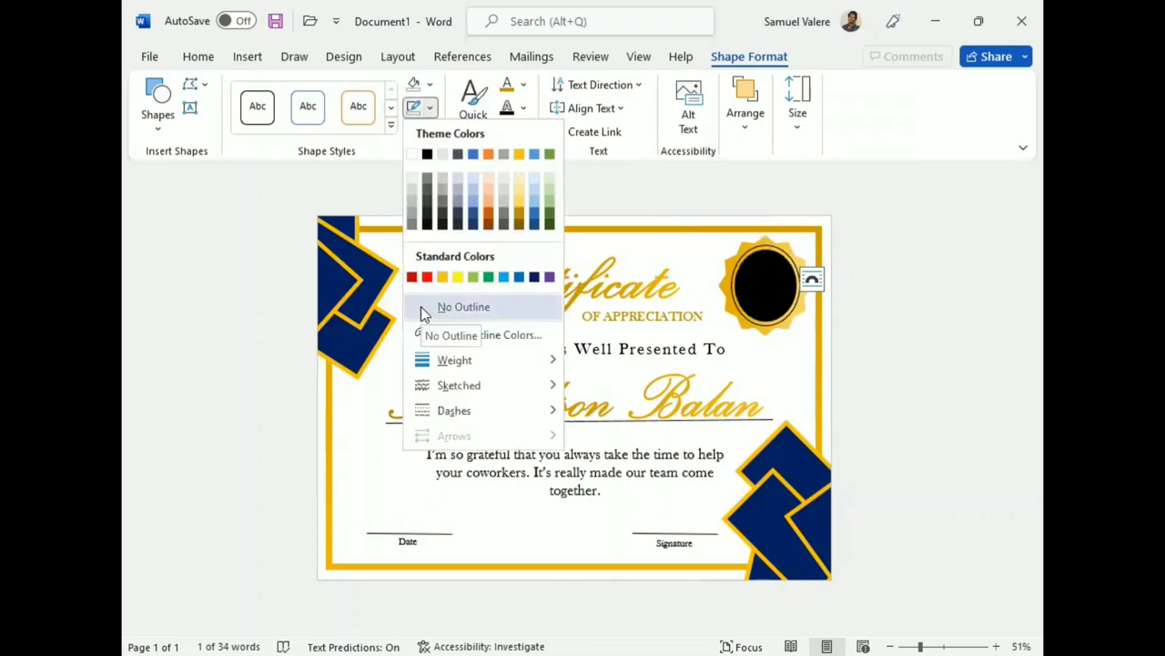
pyautogui.click(420, 307)
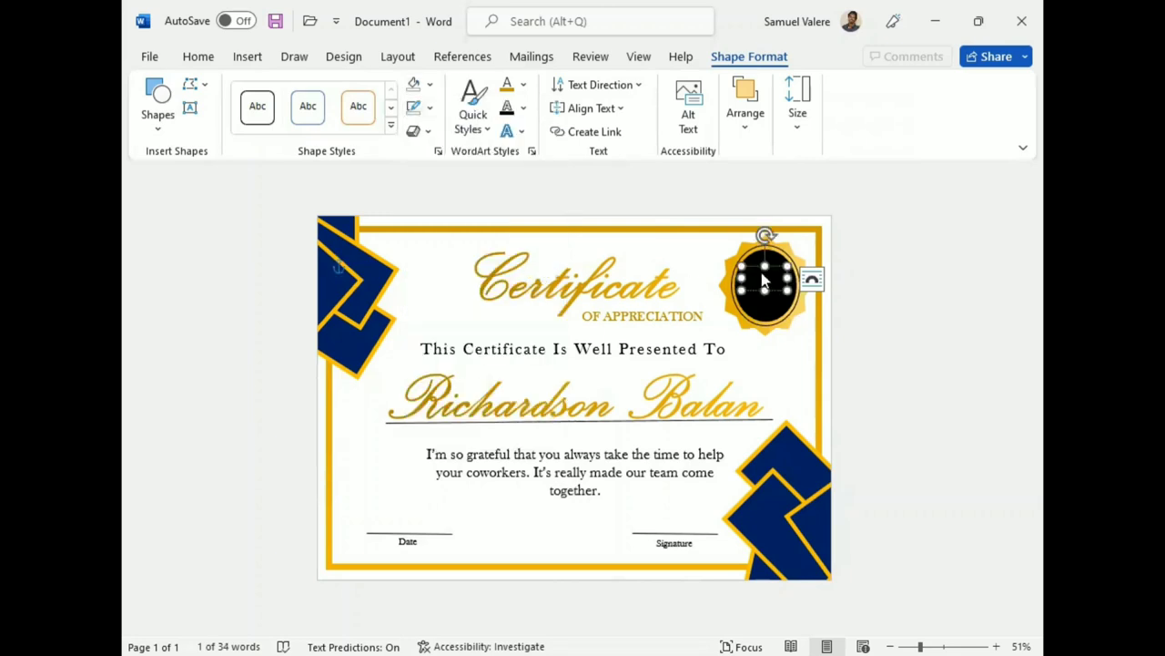
# Step: Give Best a gold gradient text fill, darkening the 16% stop to -23% brightness
pyautogui.click(523, 84)
pyautogui.moveTo(565, 368)
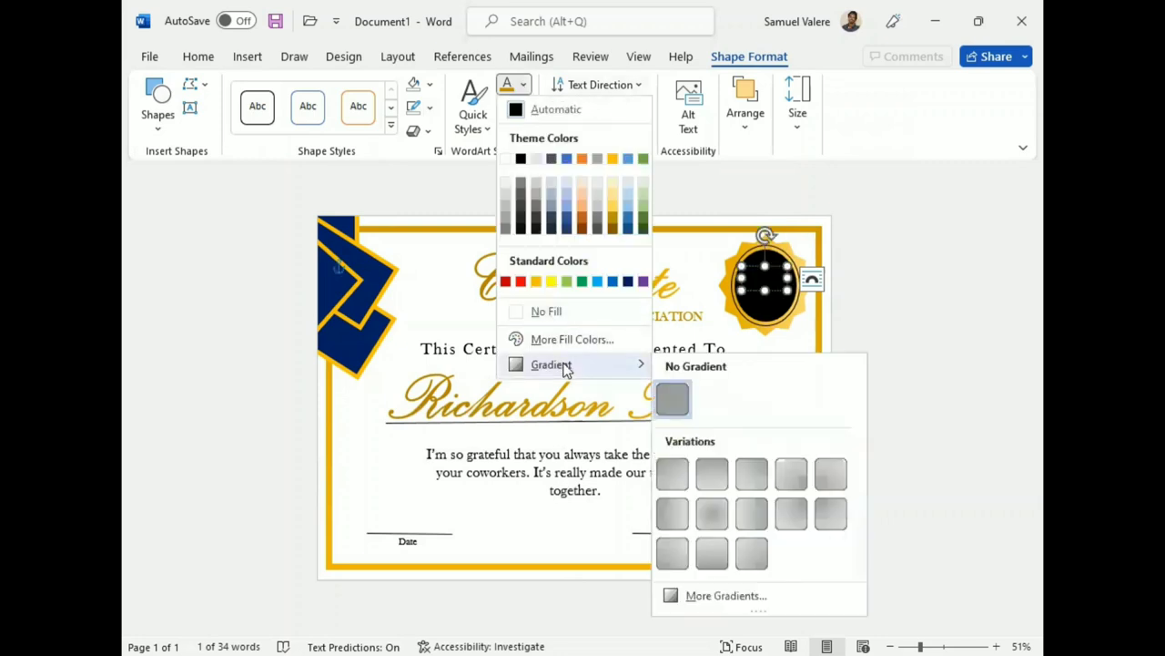
pyautogui.click(706, 597)
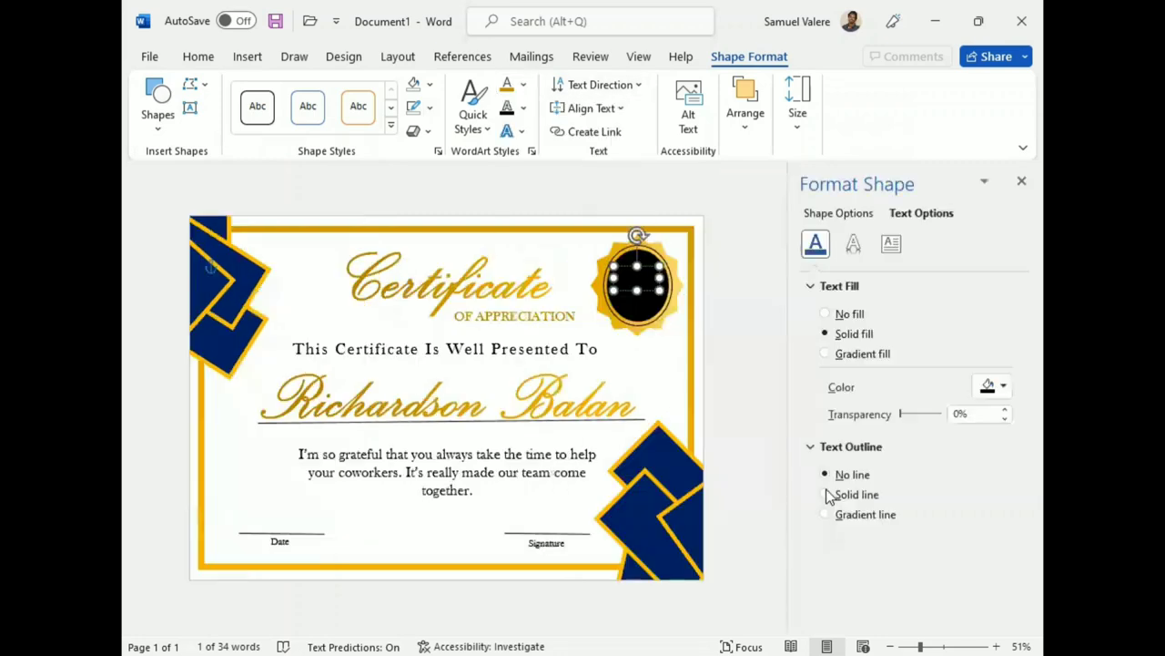
pyautogui.click(827, 353)
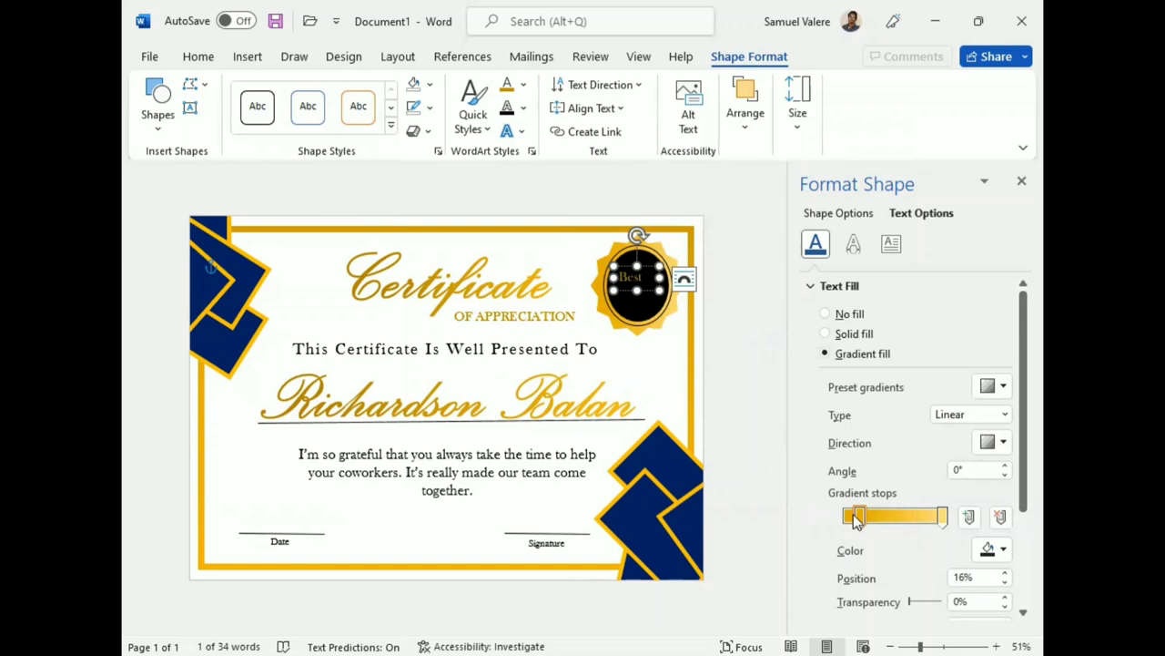
pyautogui.scroll(-2, 944, 491)
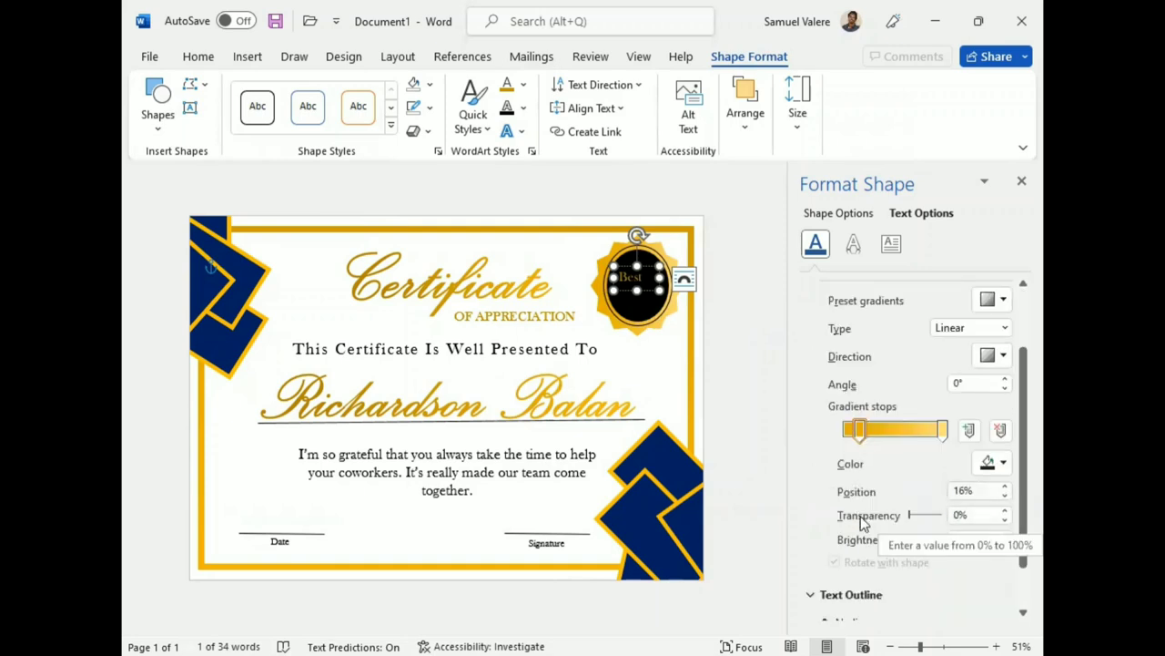
pyautogui.click(1004, 544)
pyautogui.click(1005, 544)
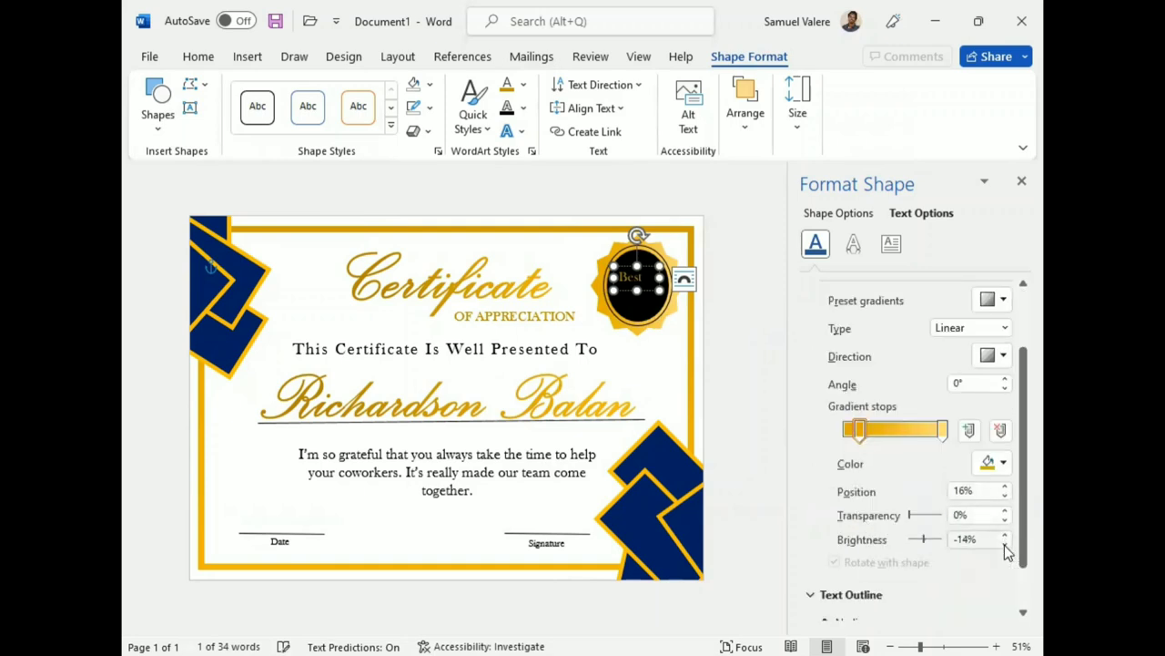
pyautogui.click(1005, 545)
pyautogui.click(1005, 544)
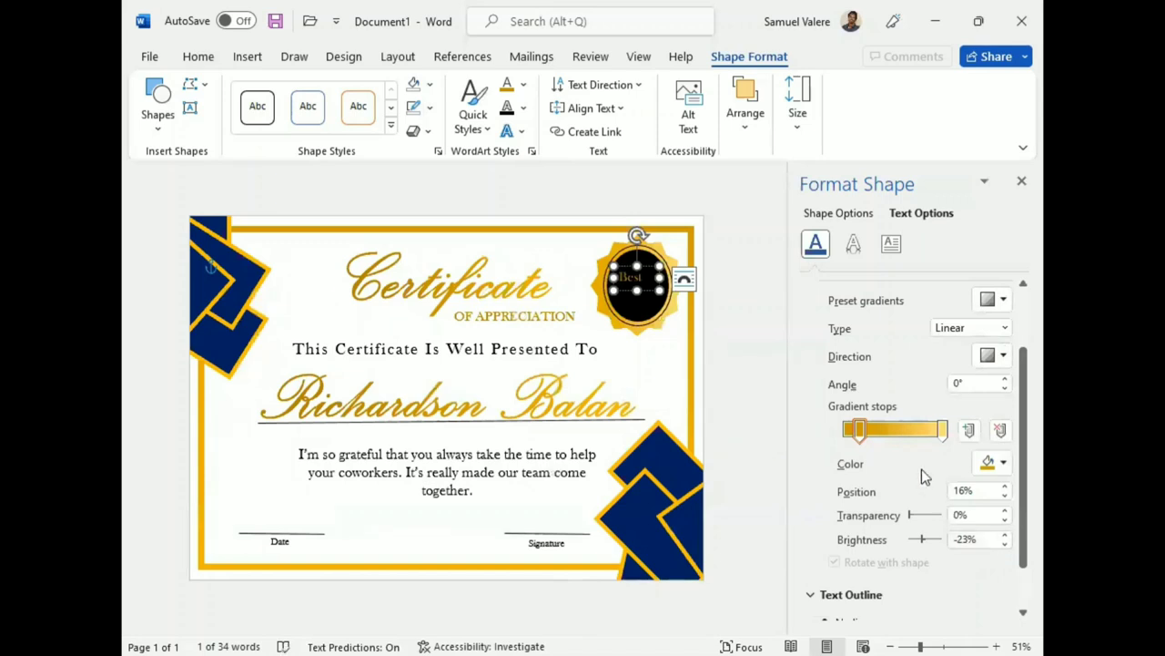
pyautogui.click(1022, 180)
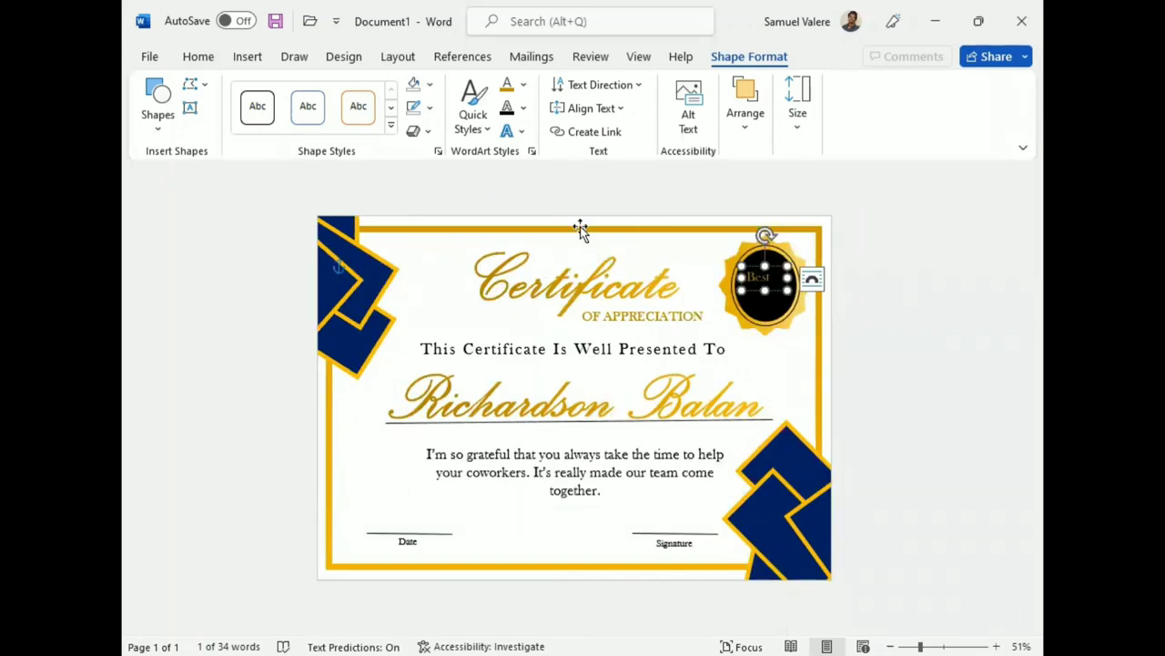
# Step: Make Best bold, 24 pt and centred, and lower its text box slightly
pyautogui.click(208, 59)
pyautogui.click(277, 107)
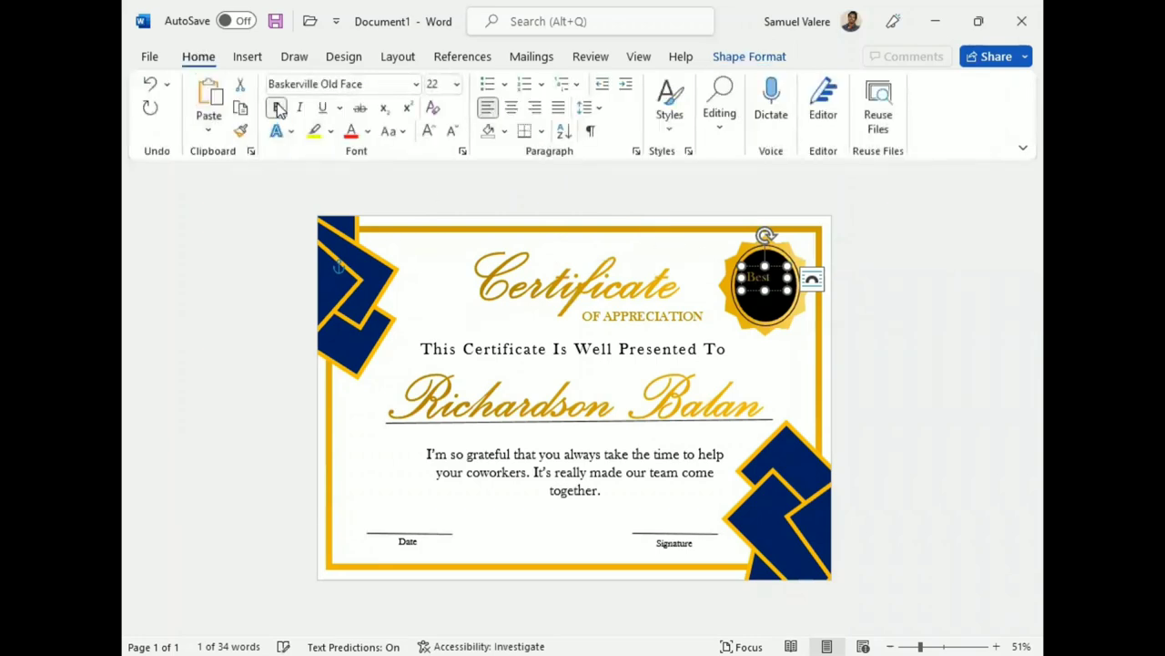
pyautogui.click(428, 131)
pyautogui.click(512, 110)
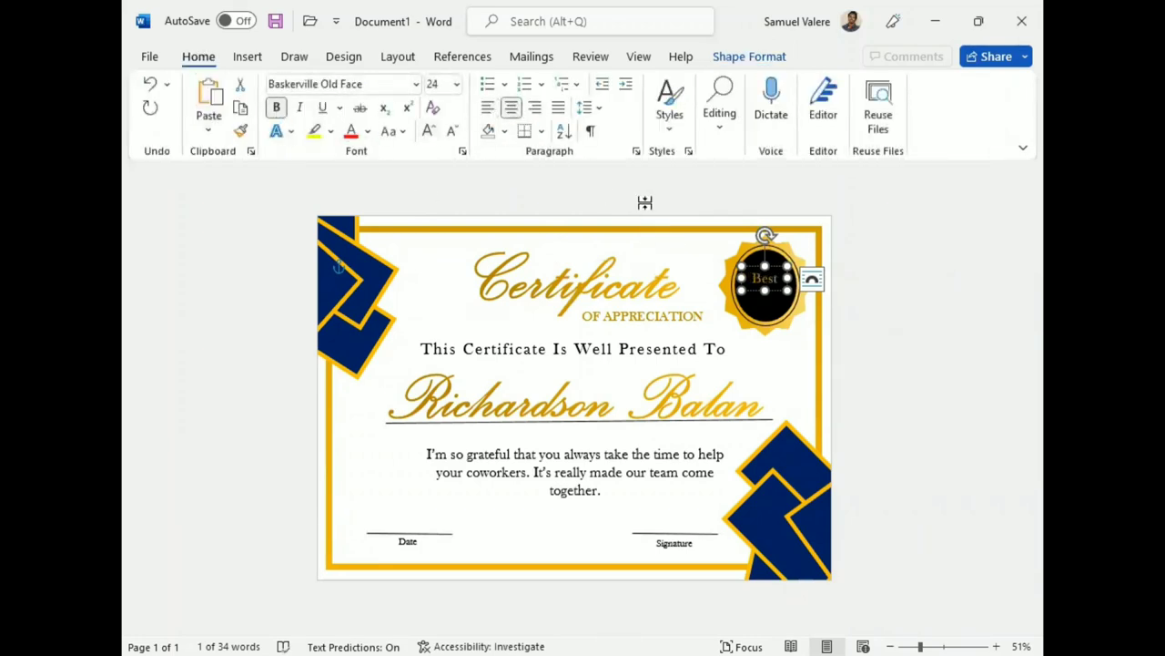
pyautogui.moveTo(763, 292); pyautogui.dragTo(762, 301)
# Step: Widen the text box so 'Best Award' fits at 26 pt, lowering it in the seal
pyautogui.click(760, 289)
pyautogui.write('Awar')
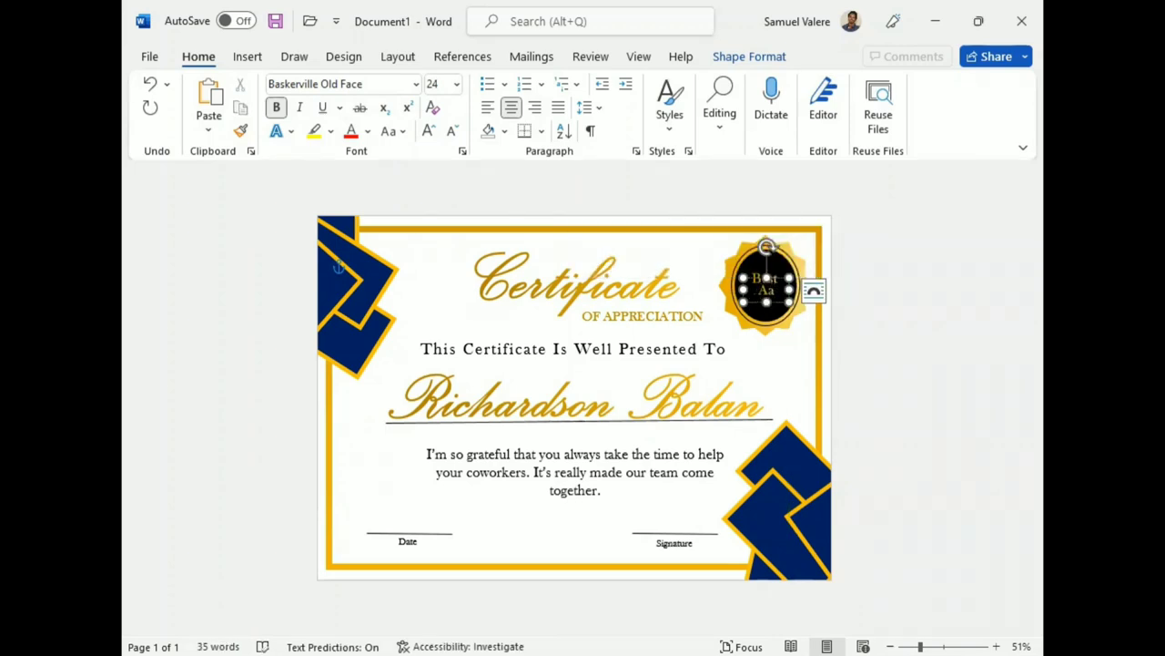
pyautogui.moveTo(743, 289); pyautogui.dragTo(737, 289)
pyautogui.doubleClick(767, 293)
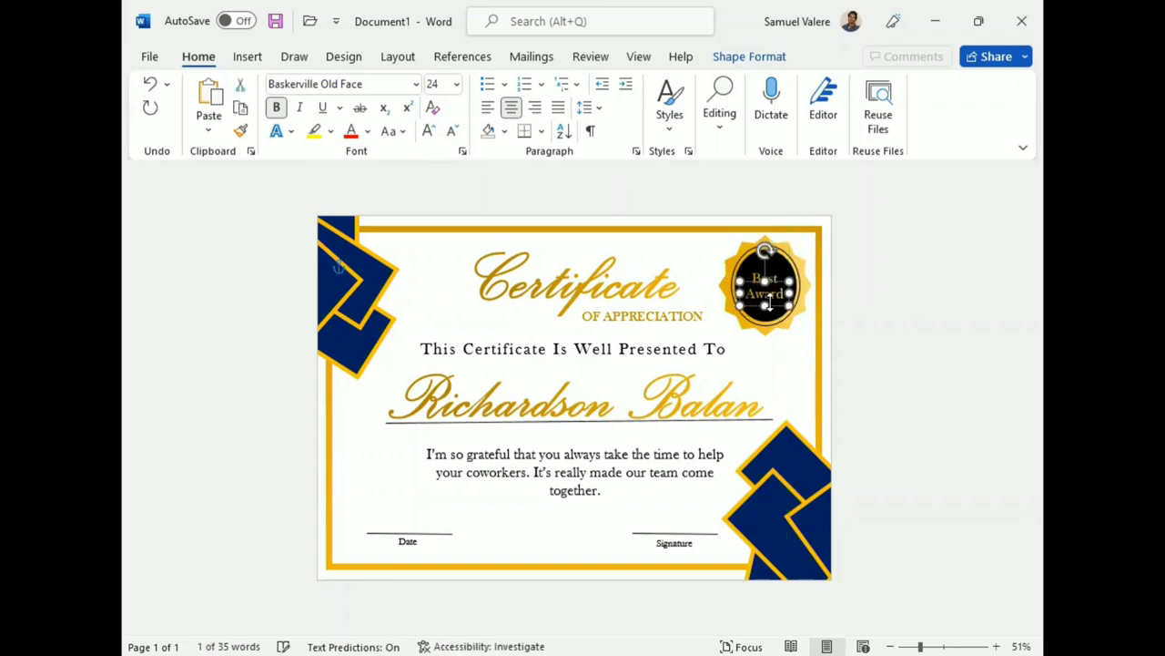
pyautogui.click(724, 240)
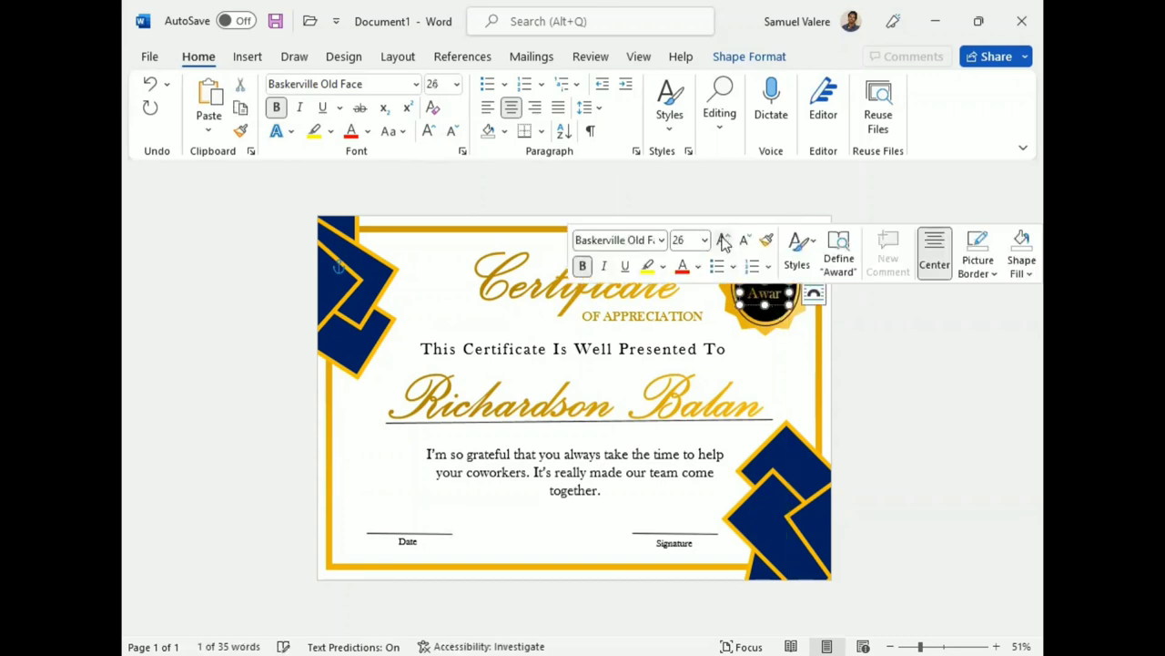
pyautogui.moveTo(792, 304); pyautogui.dragTo(795, 309)
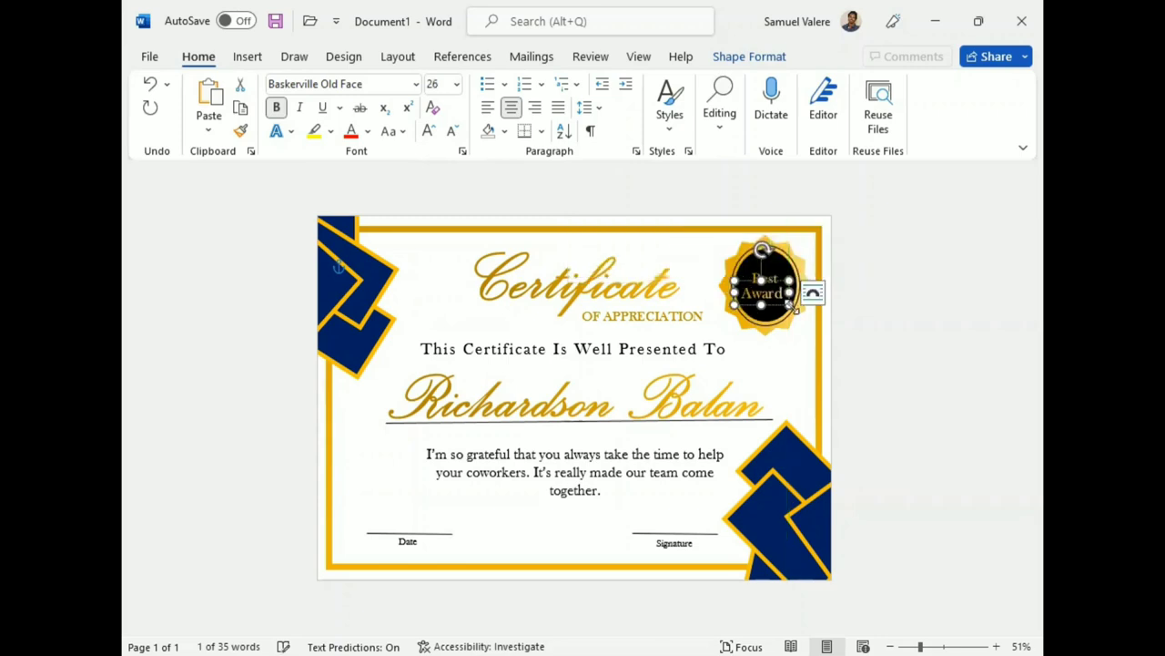
pyautogui.doubleClick(764, 279)
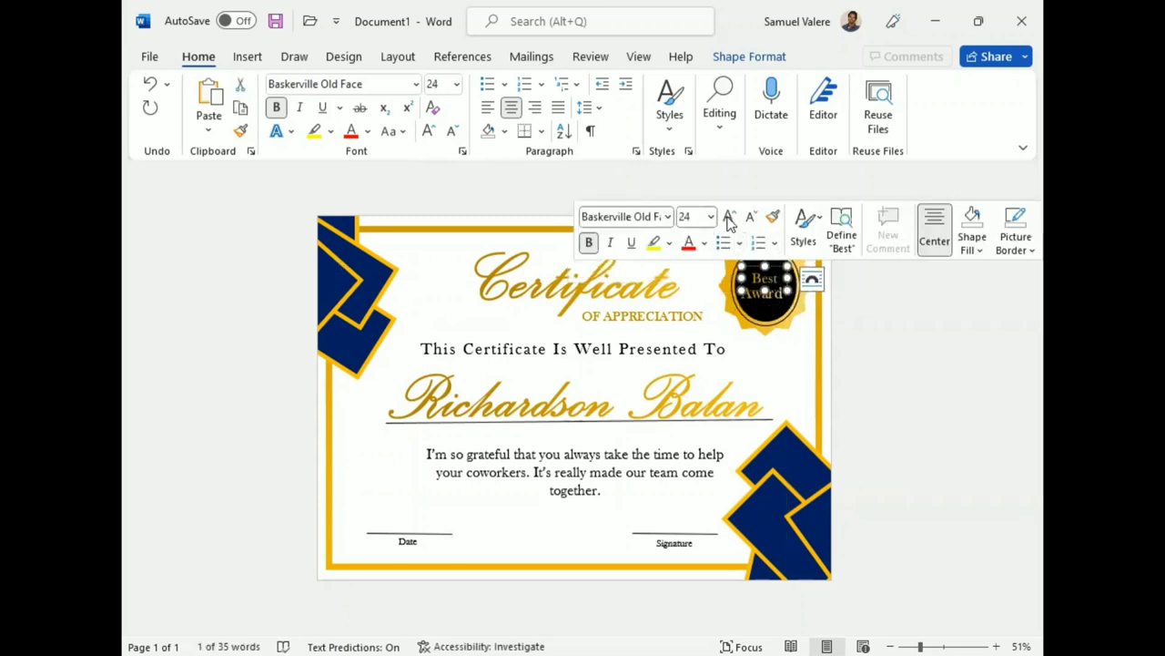
pyautogui.click(763, 301)
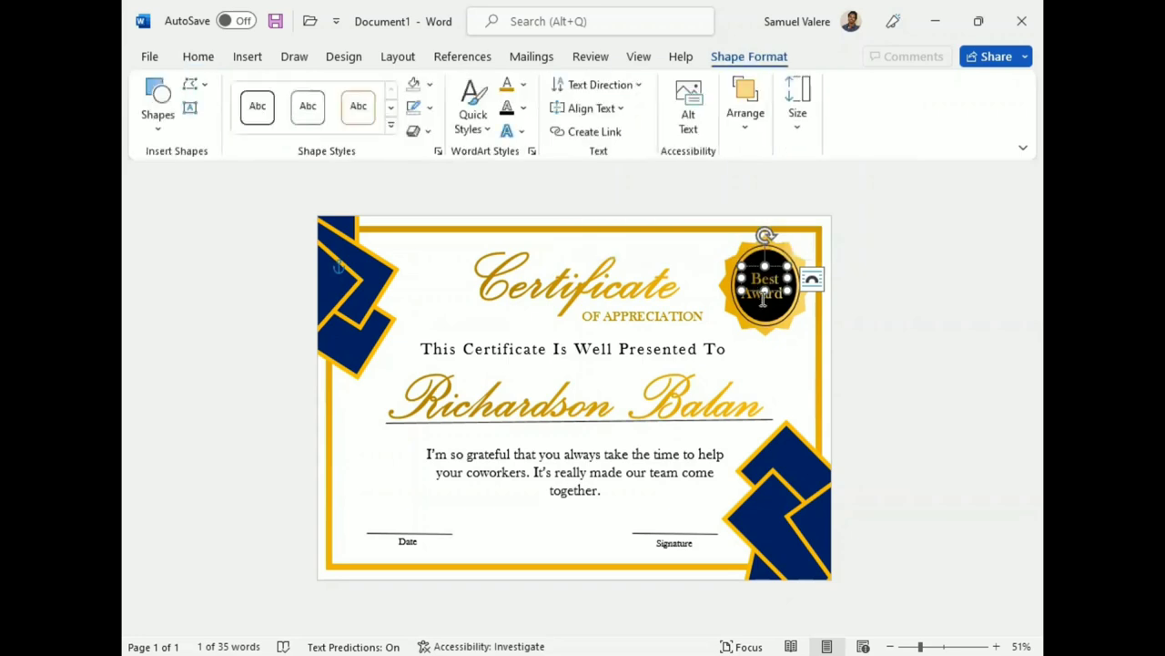
pyautogui.moveTo(763, 300); pyautogui.dragTo(761, 302)
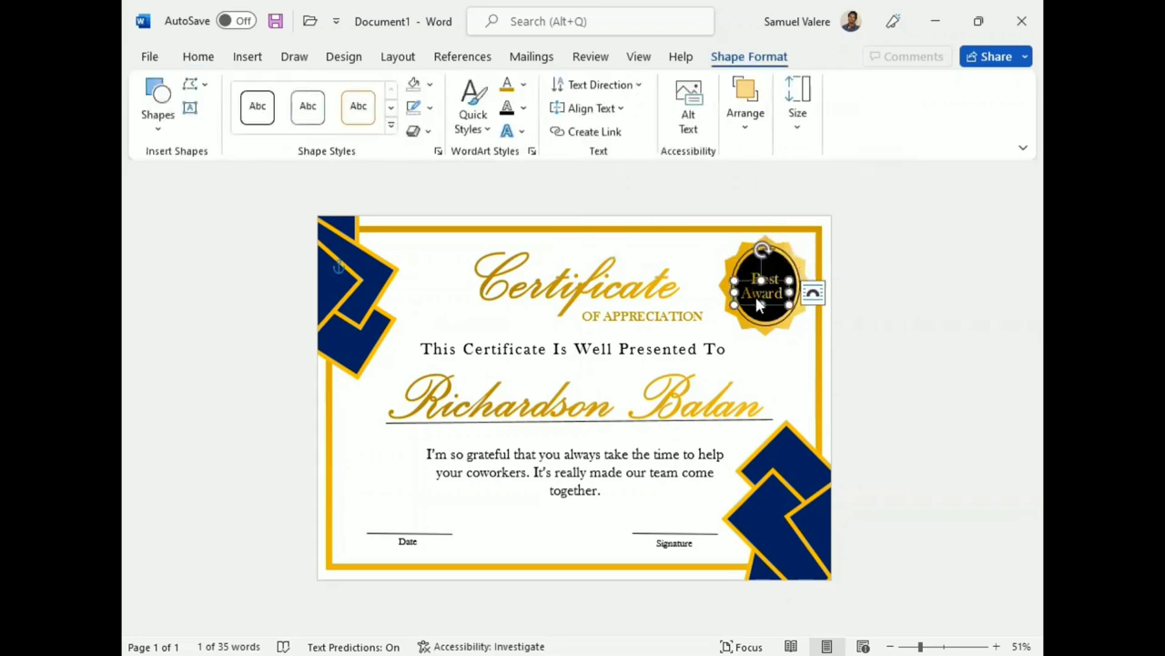
pyautogui.click(765, 310)
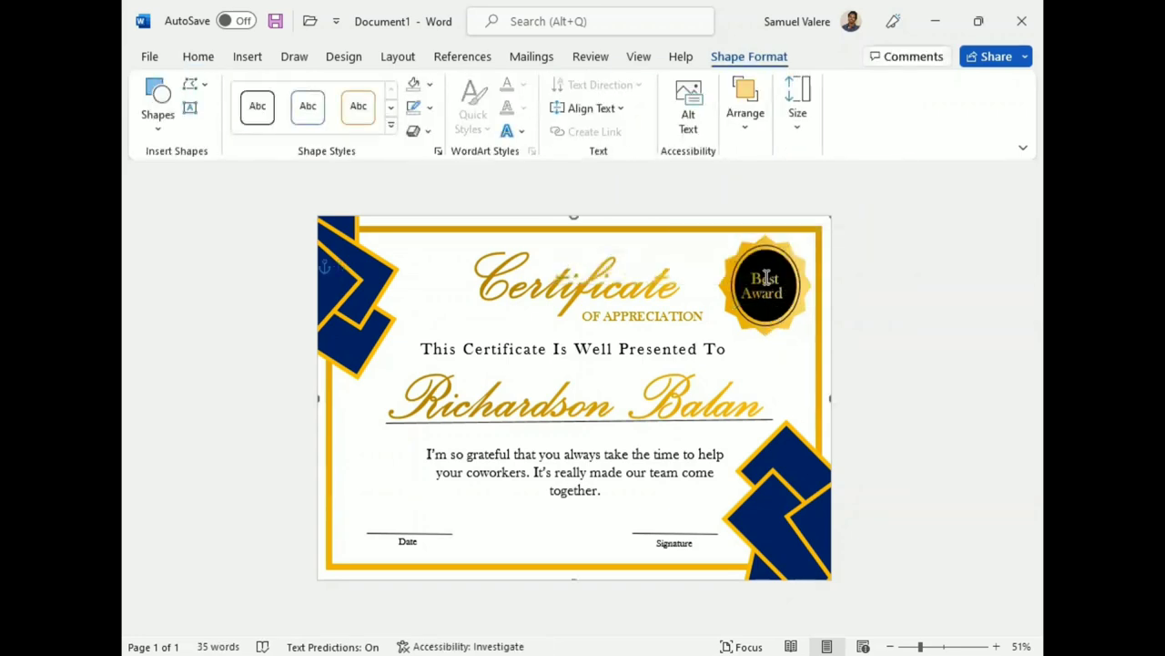
# Step: Nudge the Best Award text box left, right and down until centred on the black oval
pyautogui.click(766, 278)
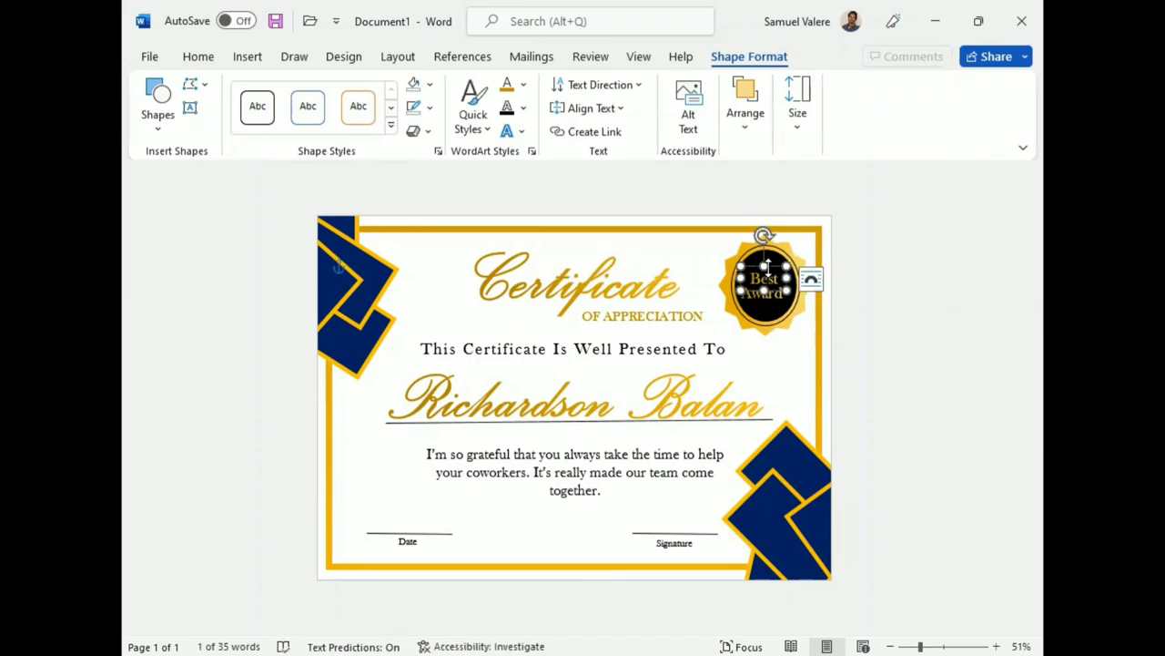
pyautogui.moveTo(768, 264); pyautogui.dragTo(764, 265)
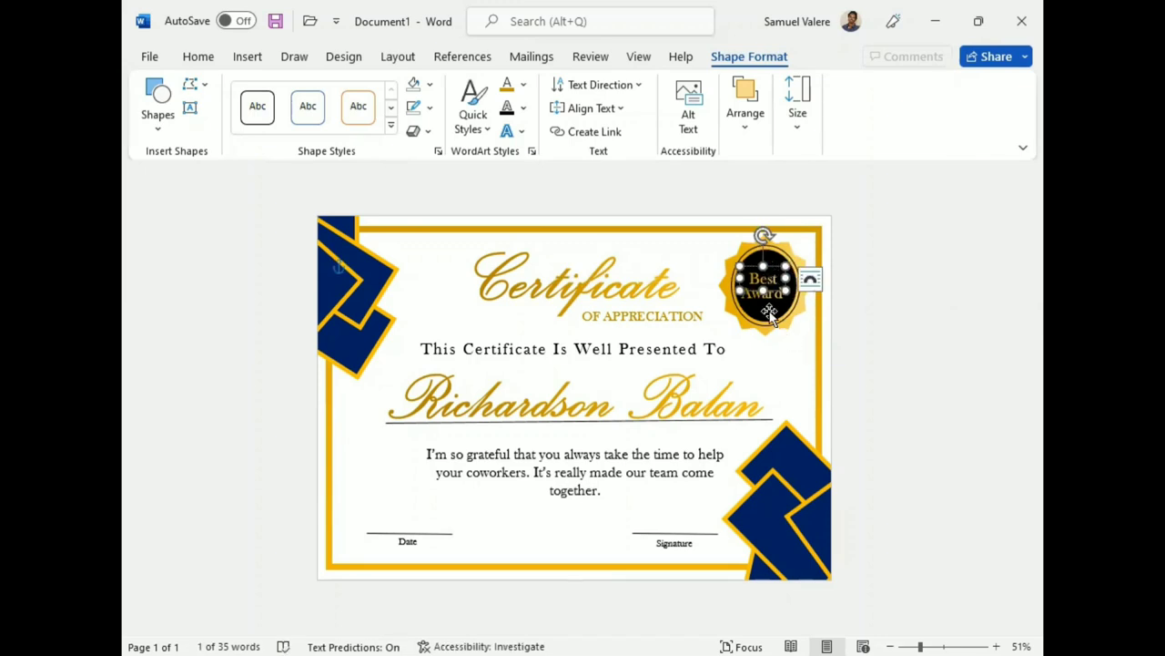
pyautogui.click(763, 300)
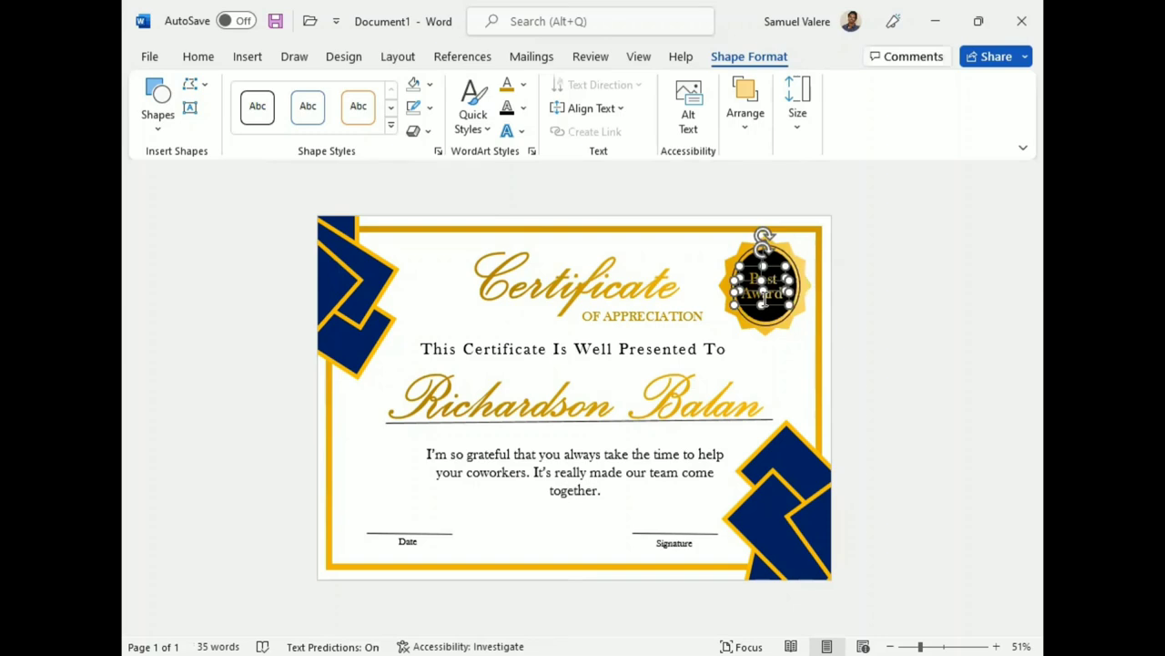
pyautogui.moveTo(764, 298); pyautogui.dragTo(766, 305)
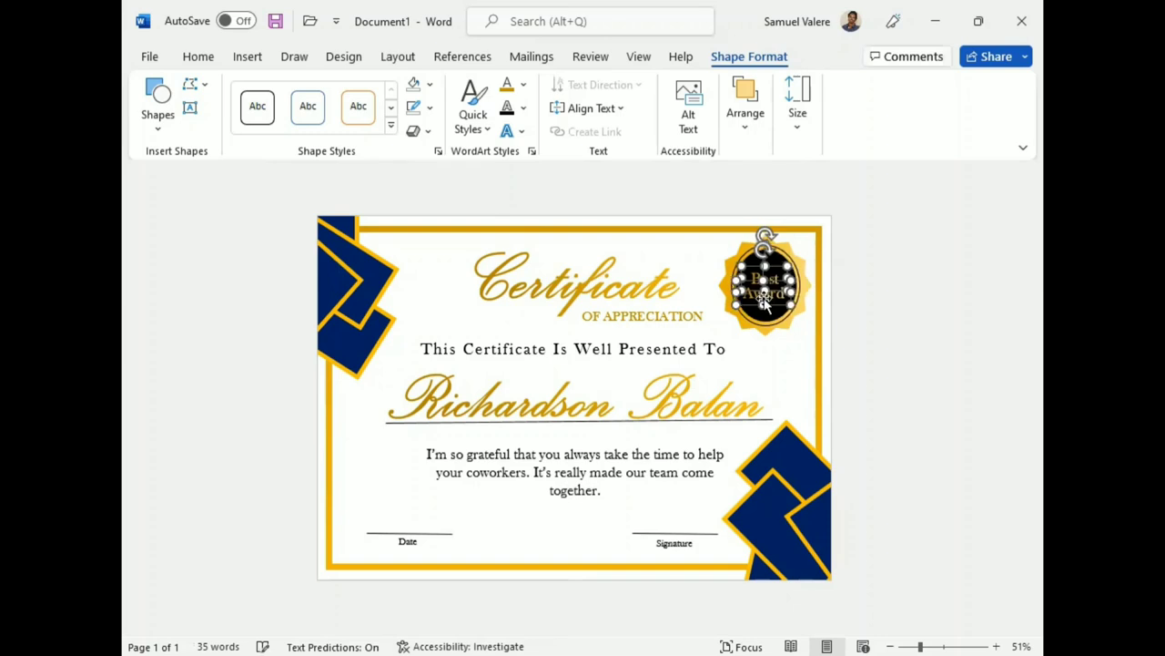
pyautogui.click(866, 321)
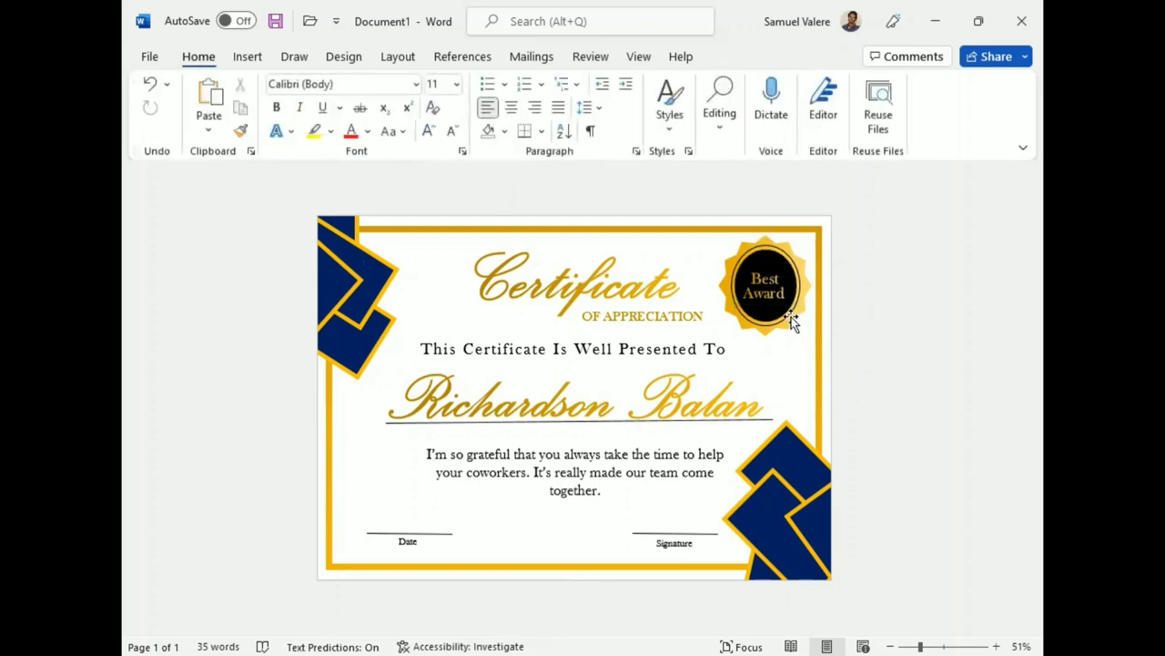
pyautogui.click(768, 278)
pyautogui.doubleClick(770, 273)
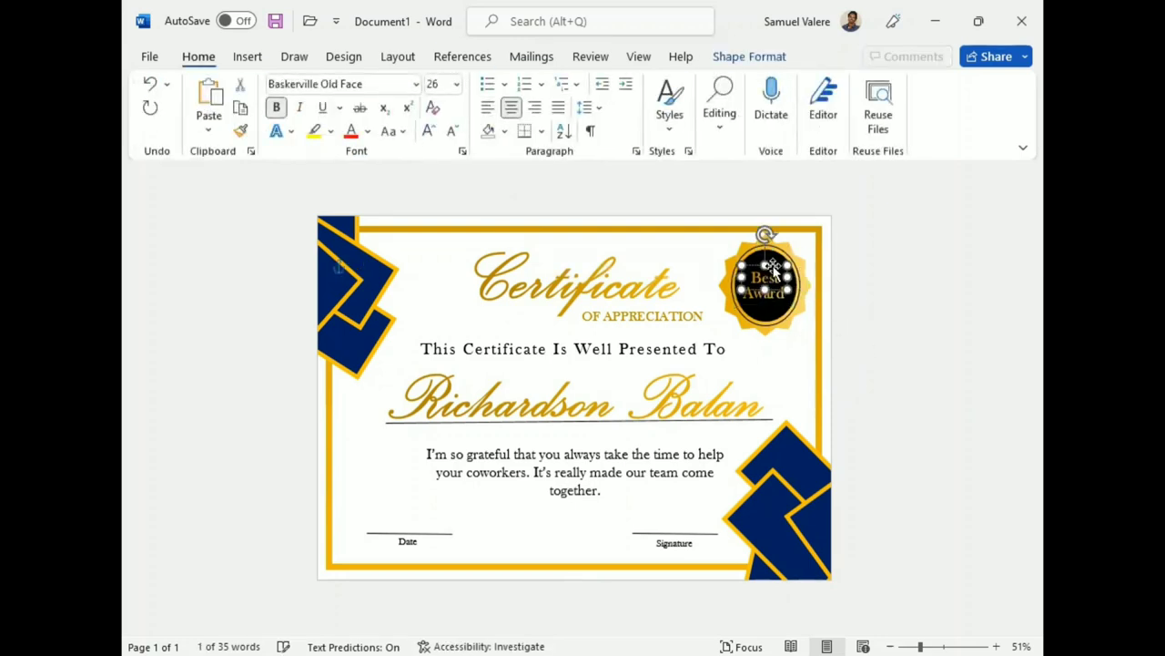
pyautogui.moveTo(772, 266); pyautogui.dragTo(767, 297)
pyautogui.click(777, 309)
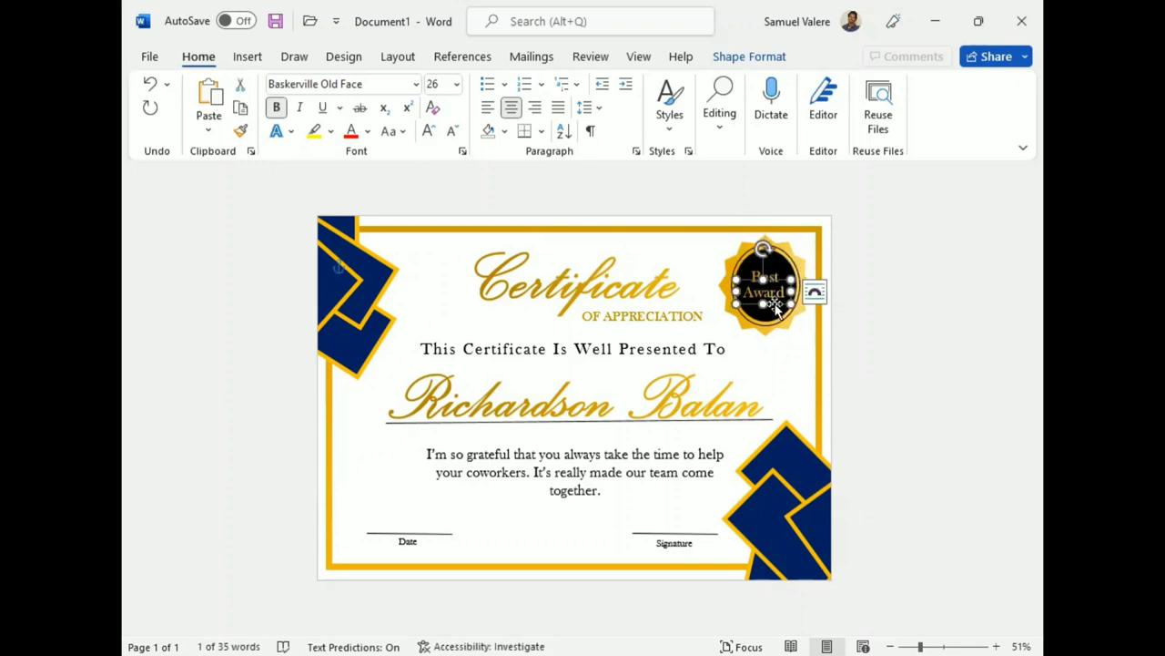
pyautogui.click(892, 313)
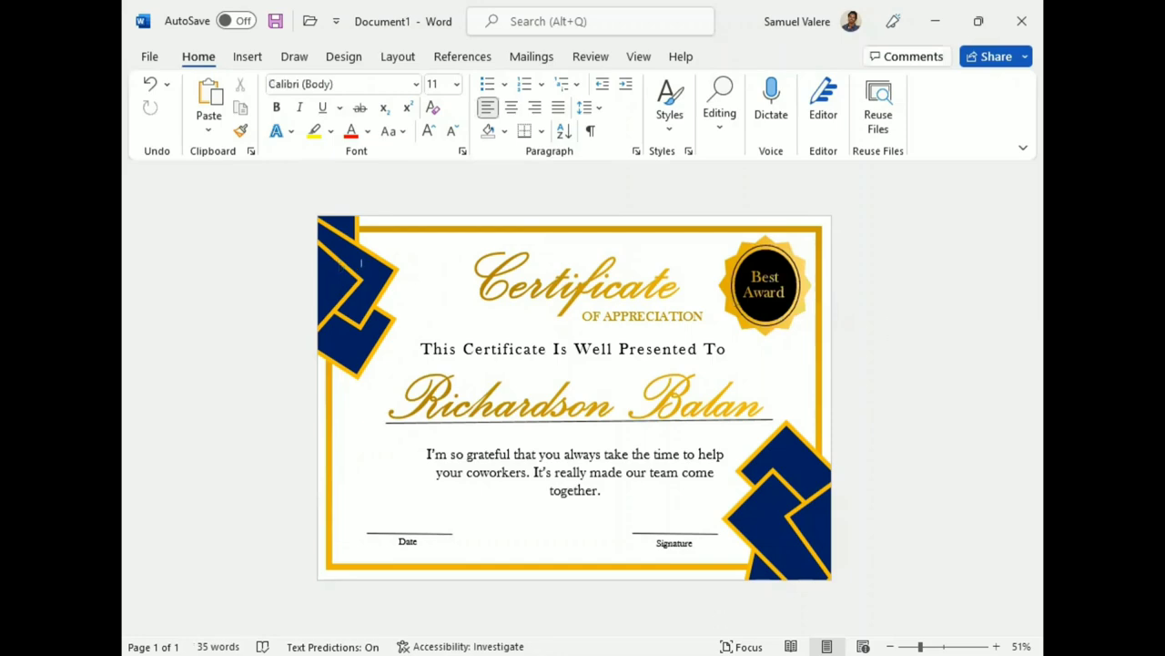